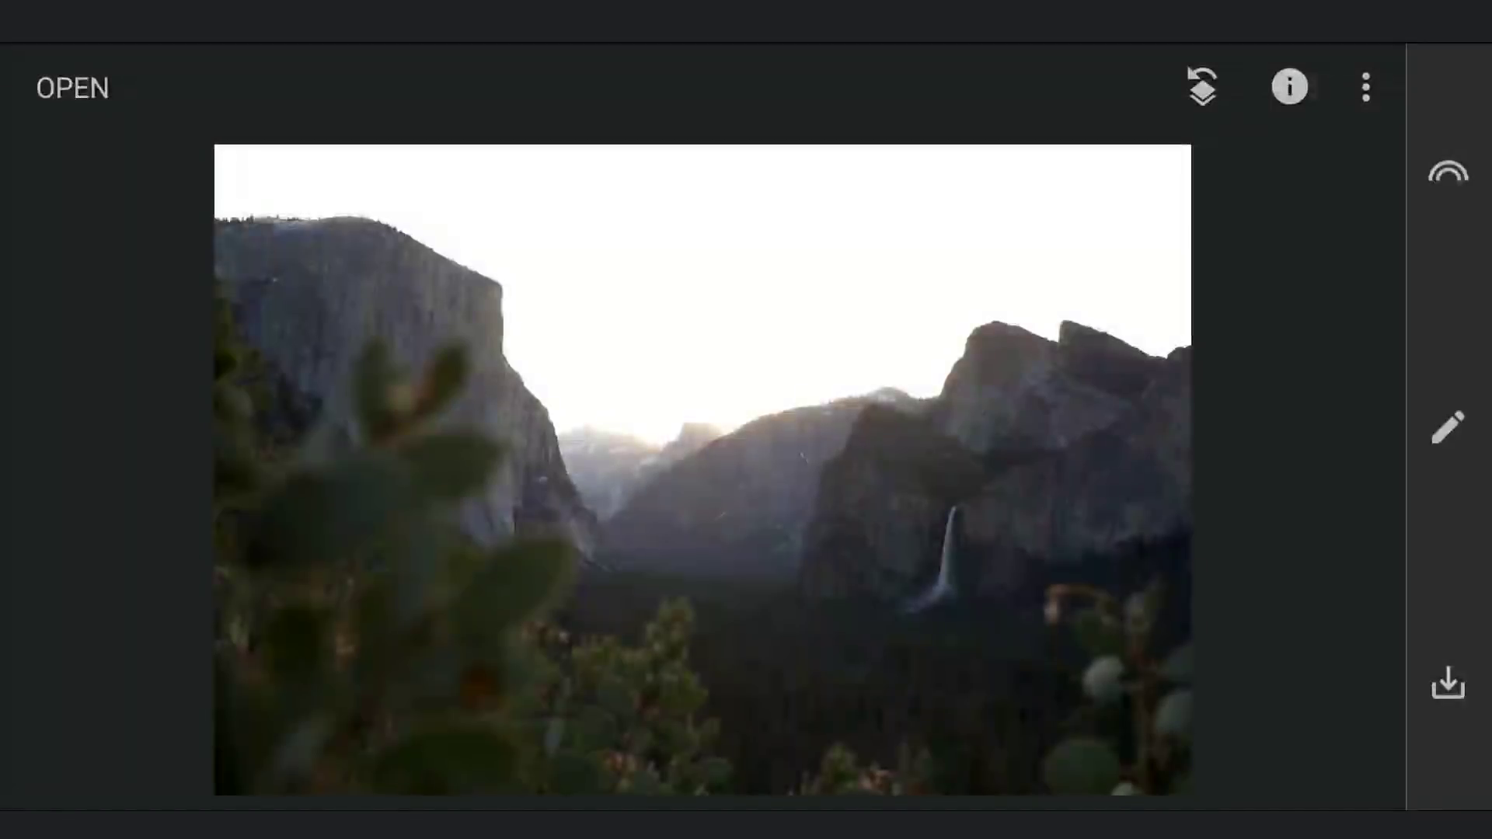
- Bring up the editing tools list on the open Yosemite valley photo
left_click(1448, 429)
- In Develop, raise exposure to +0.79 EV, cut highlights to −99 and lift shadows to +40
left_click(855, 150)
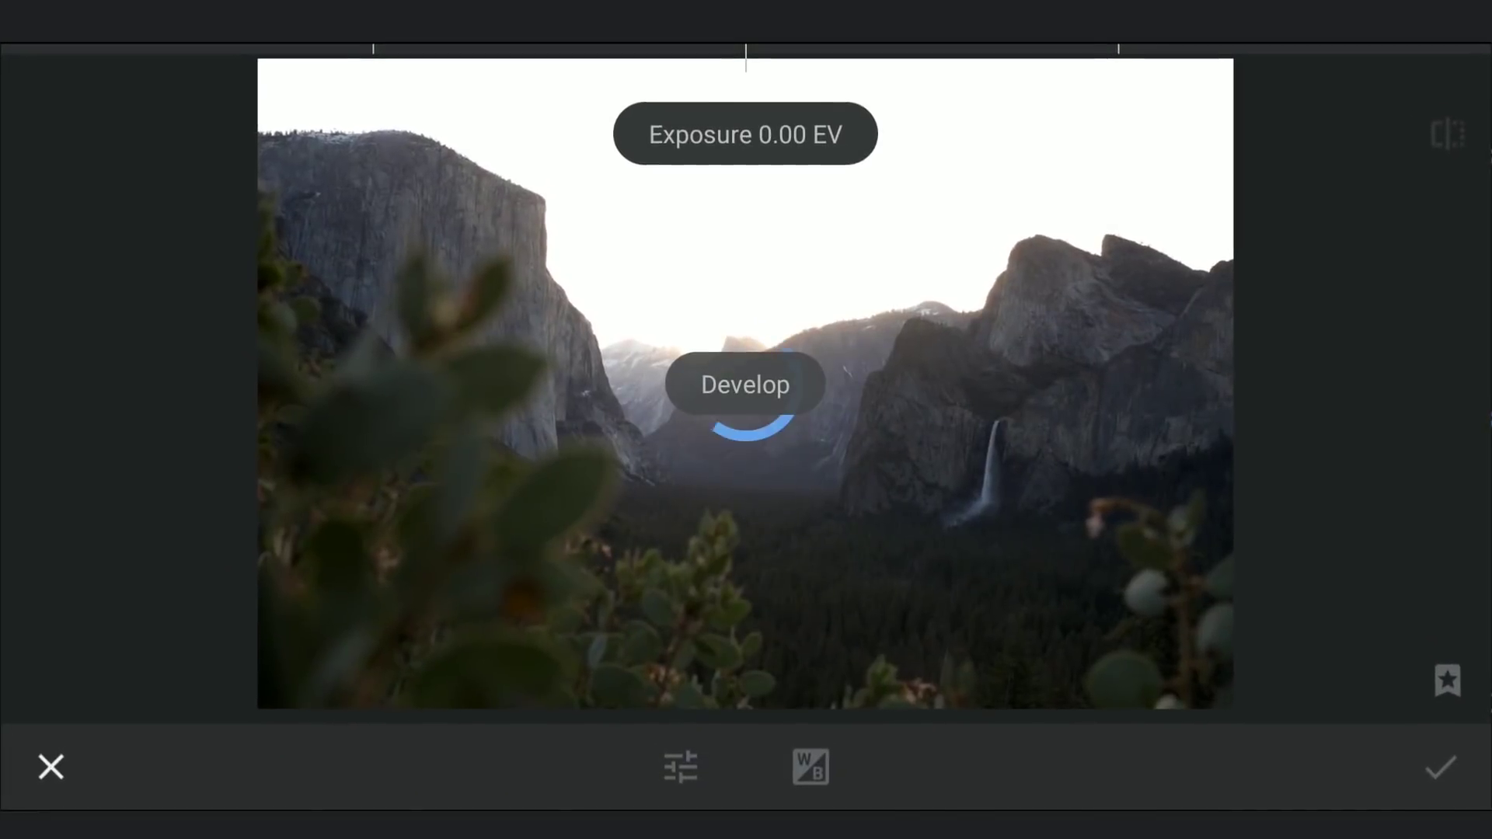
mouse_move(1136, 555)
left_mouse_down()
mouse_move(1092, 127)
mouse_move(1101, 549)
left_mouse_up()
left_click_drag(928, 516, 996, 519)
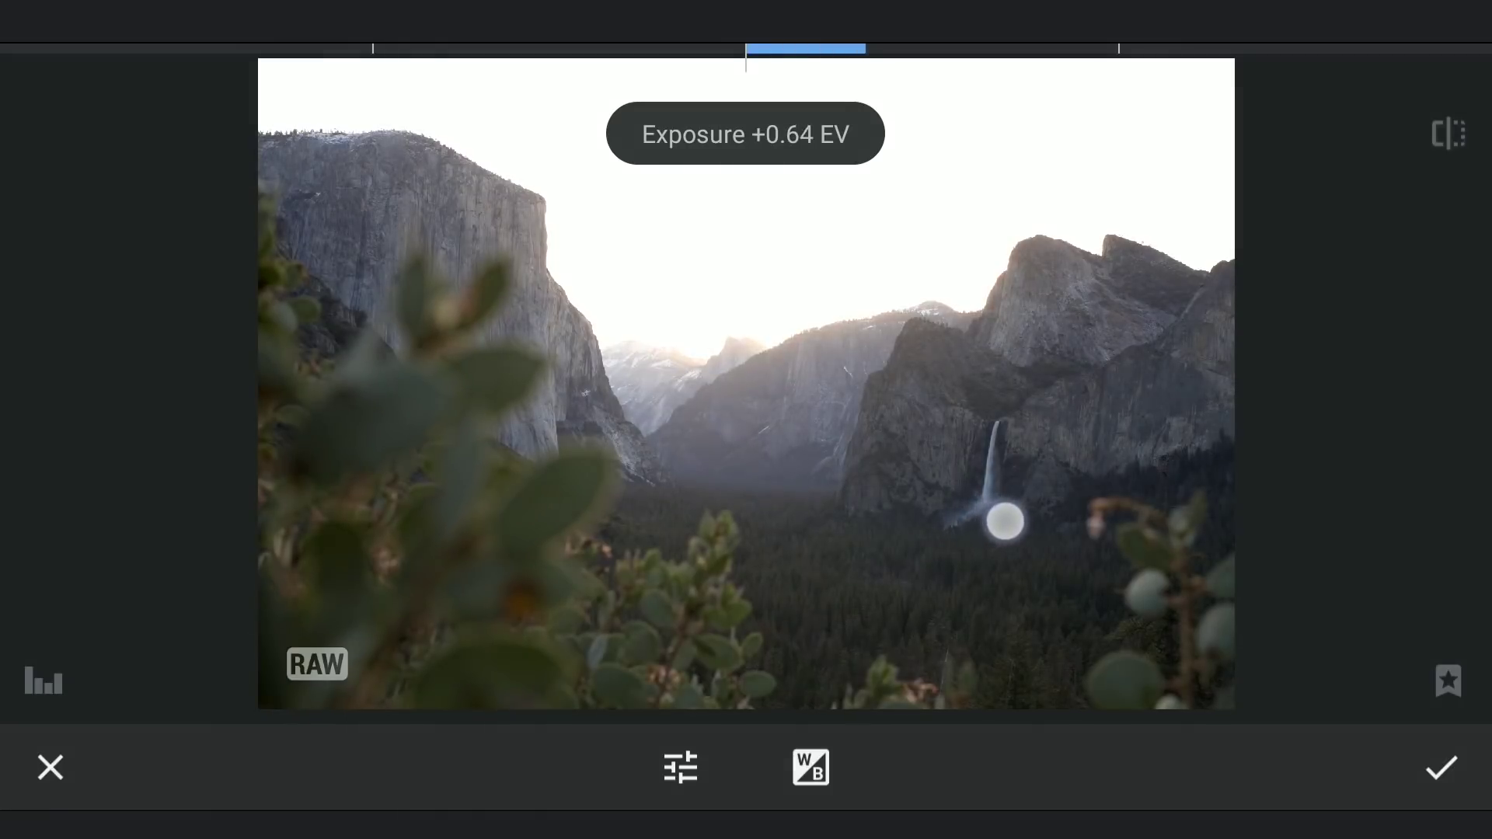
mouse_move(1115, 601)
left_mouse_down()
mouse_move(1105, 517)
mouse_move(1065, 549)
mouse_move(894, 565)
left_mouse_up()
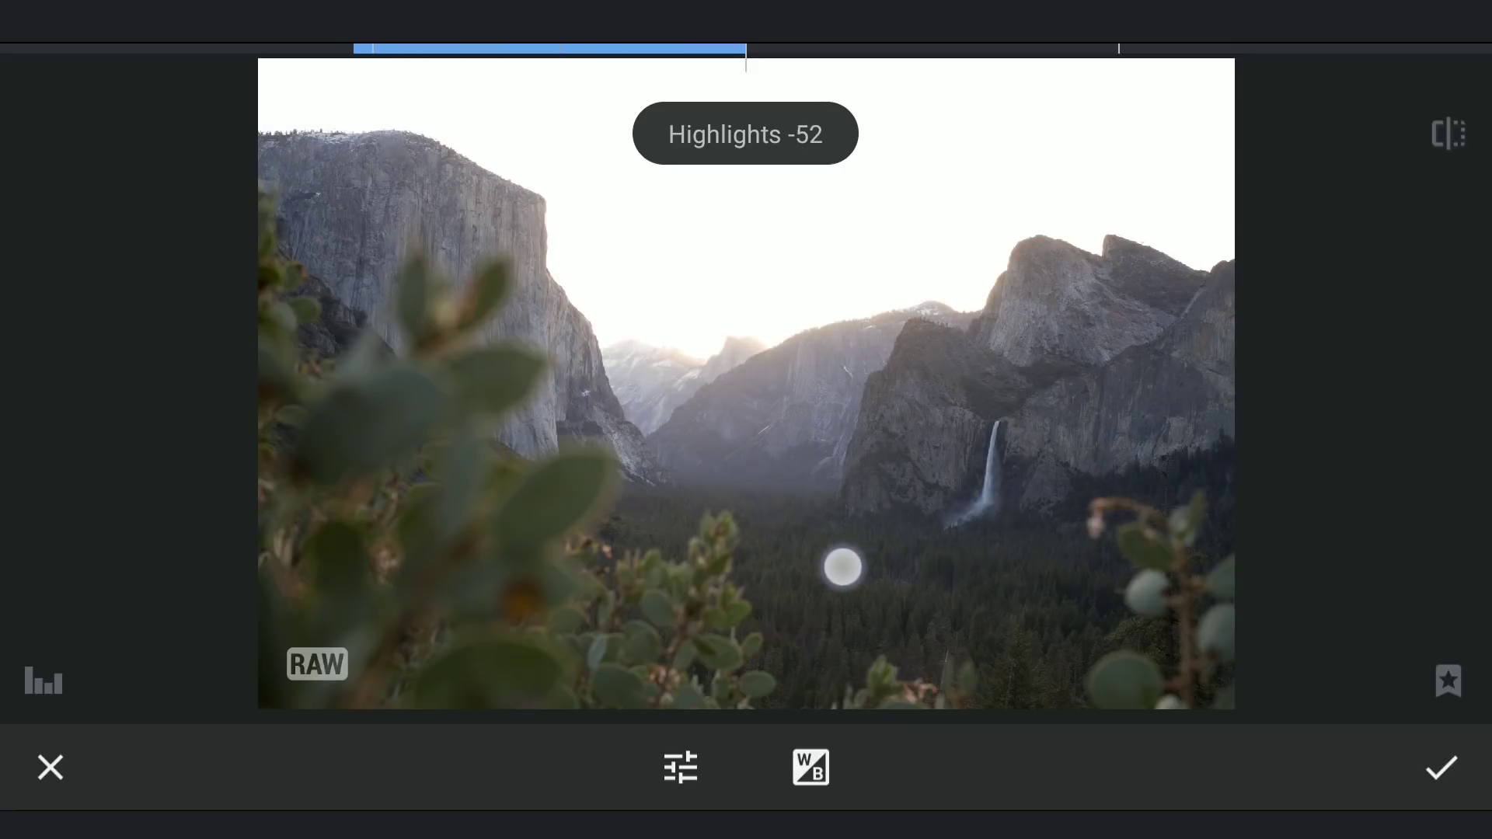
left_click_drag(782, 572, 580, 586)
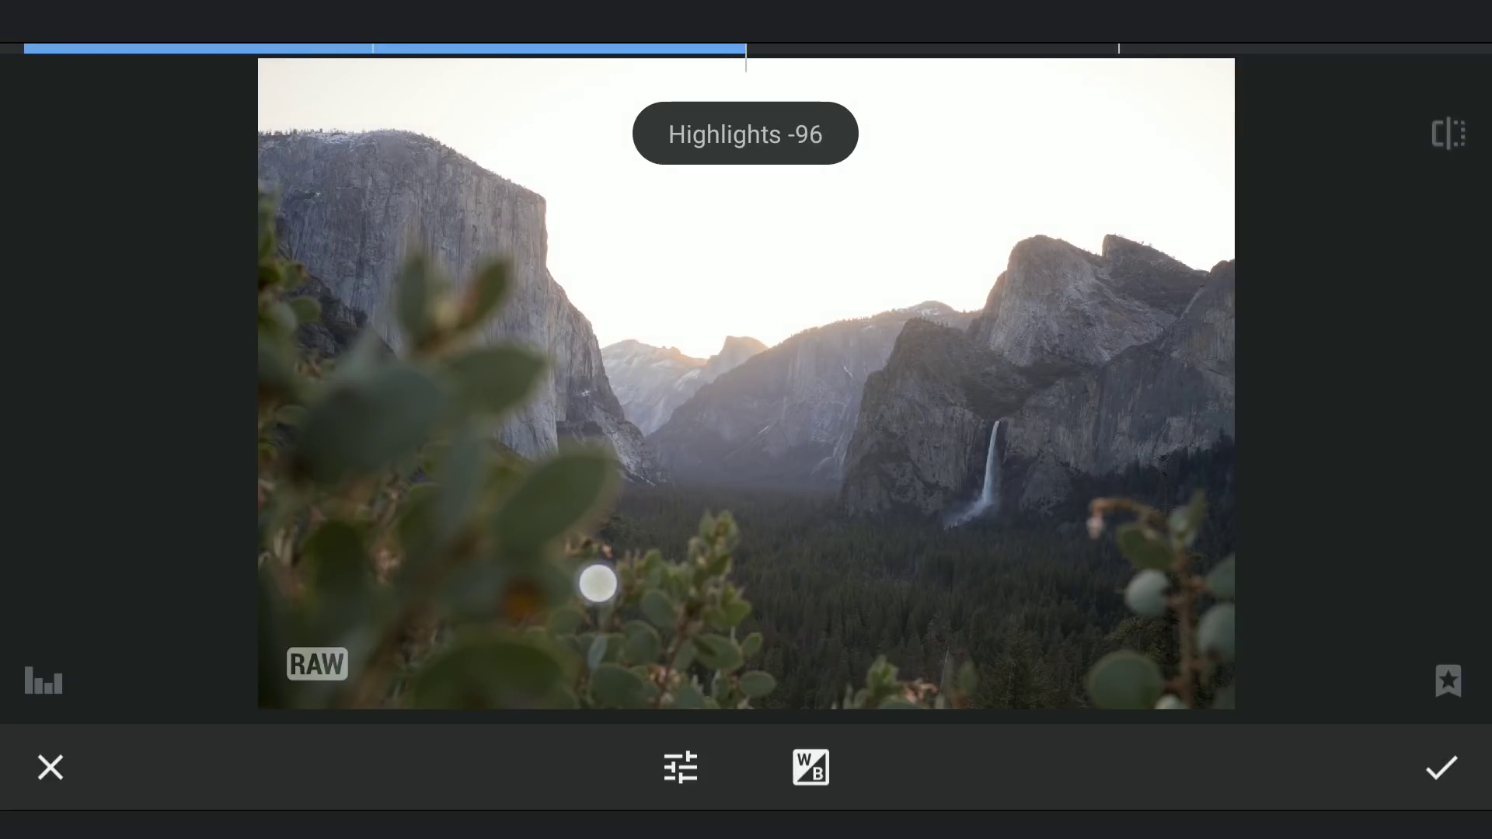
left_click_drag(957, 611, 946, 536)
left_click_drag(828, 560, 866, 561)
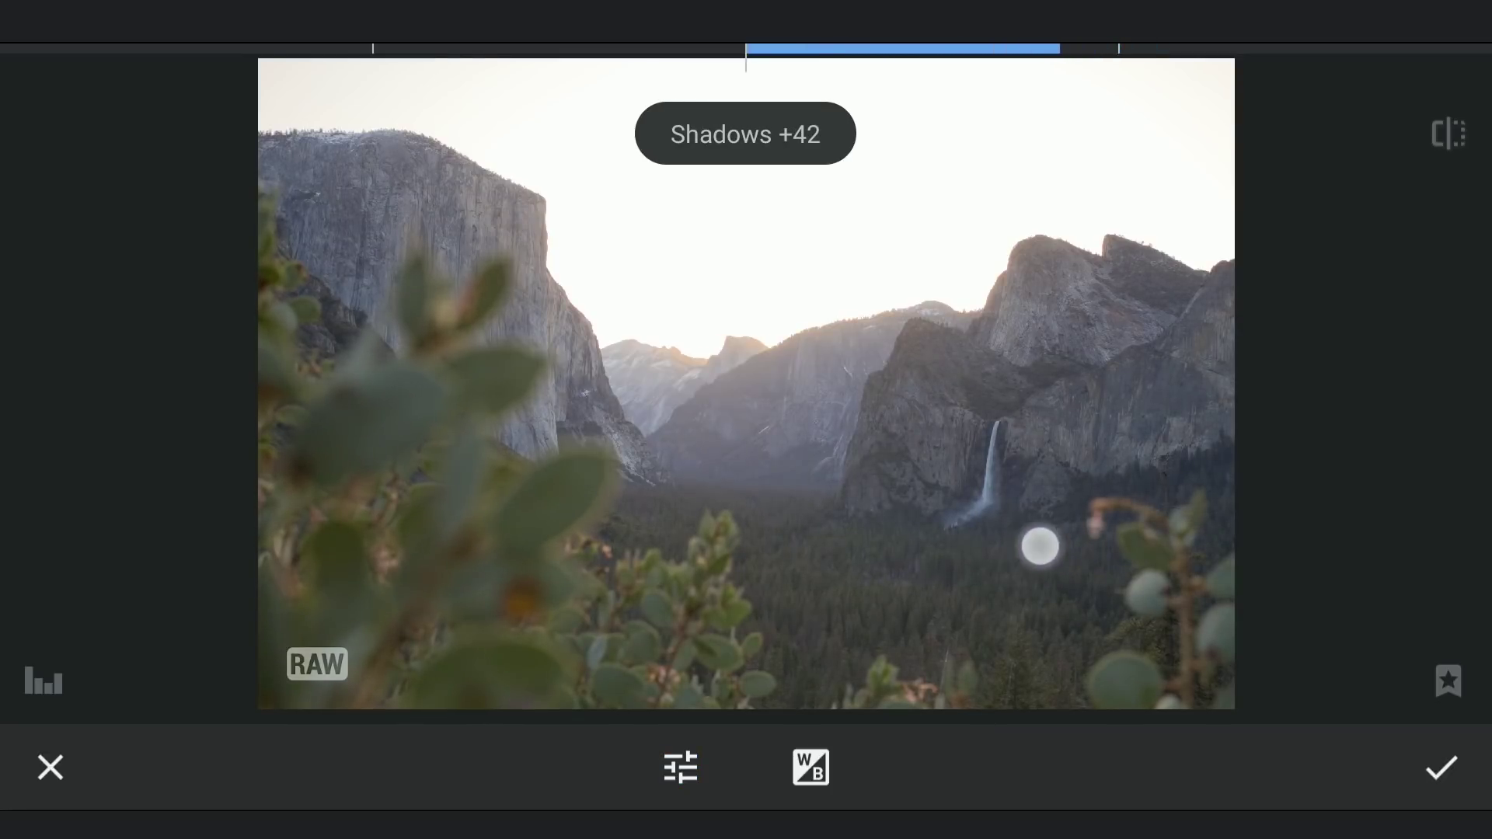
- Add contrast +8, structure +8 and saturation +29, compare with the original, and apply
mouse_move(1029, 567)
left_mouse_down()
mouse_move(1026, 520)
mouse_move(998, 537)
left_mouse_up()
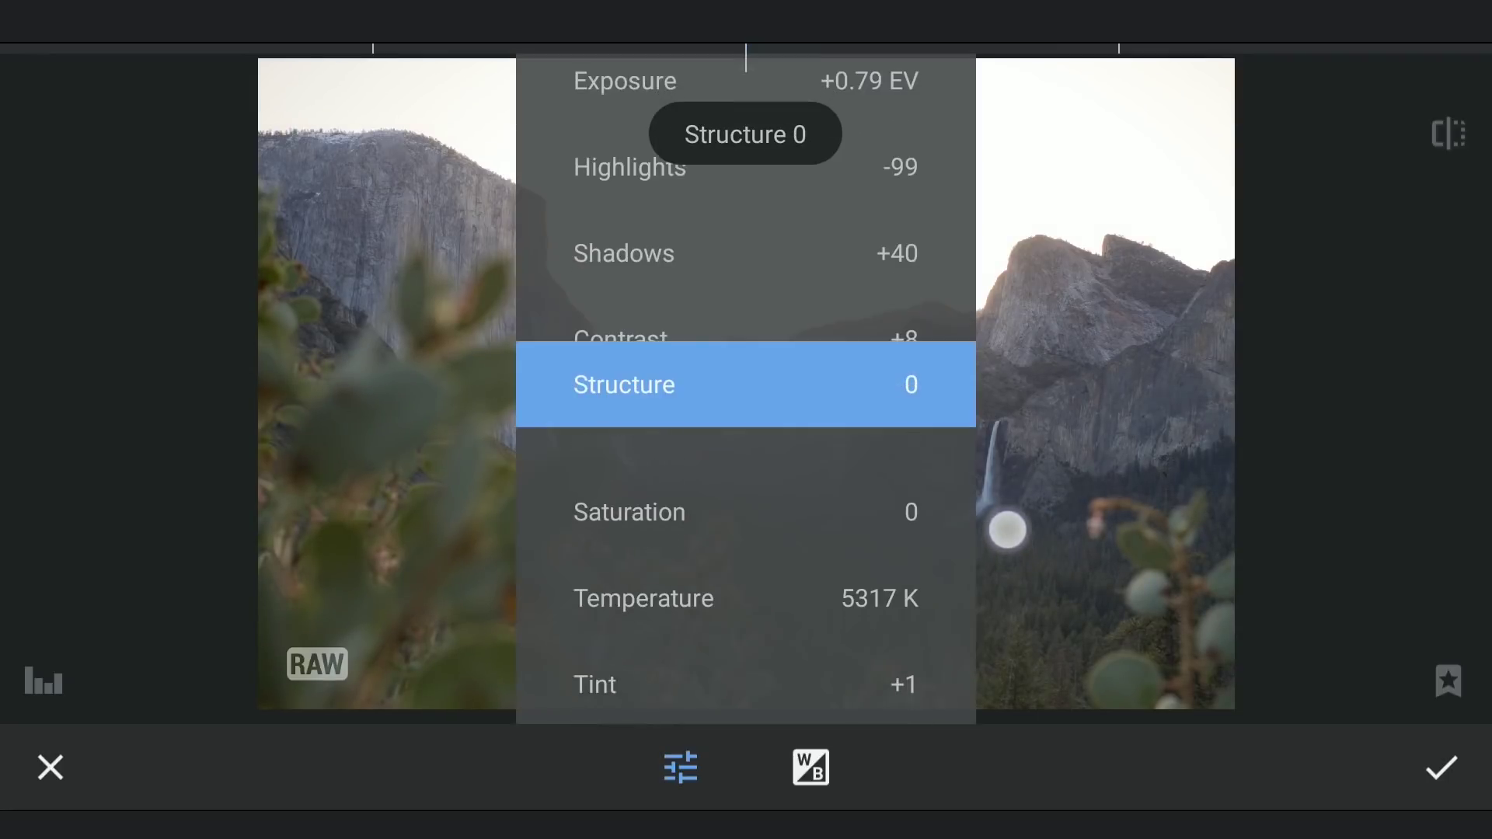
left_click_drag(1005, 558, 1006, 507)
left_click_drag(921, 546, 965, 546)
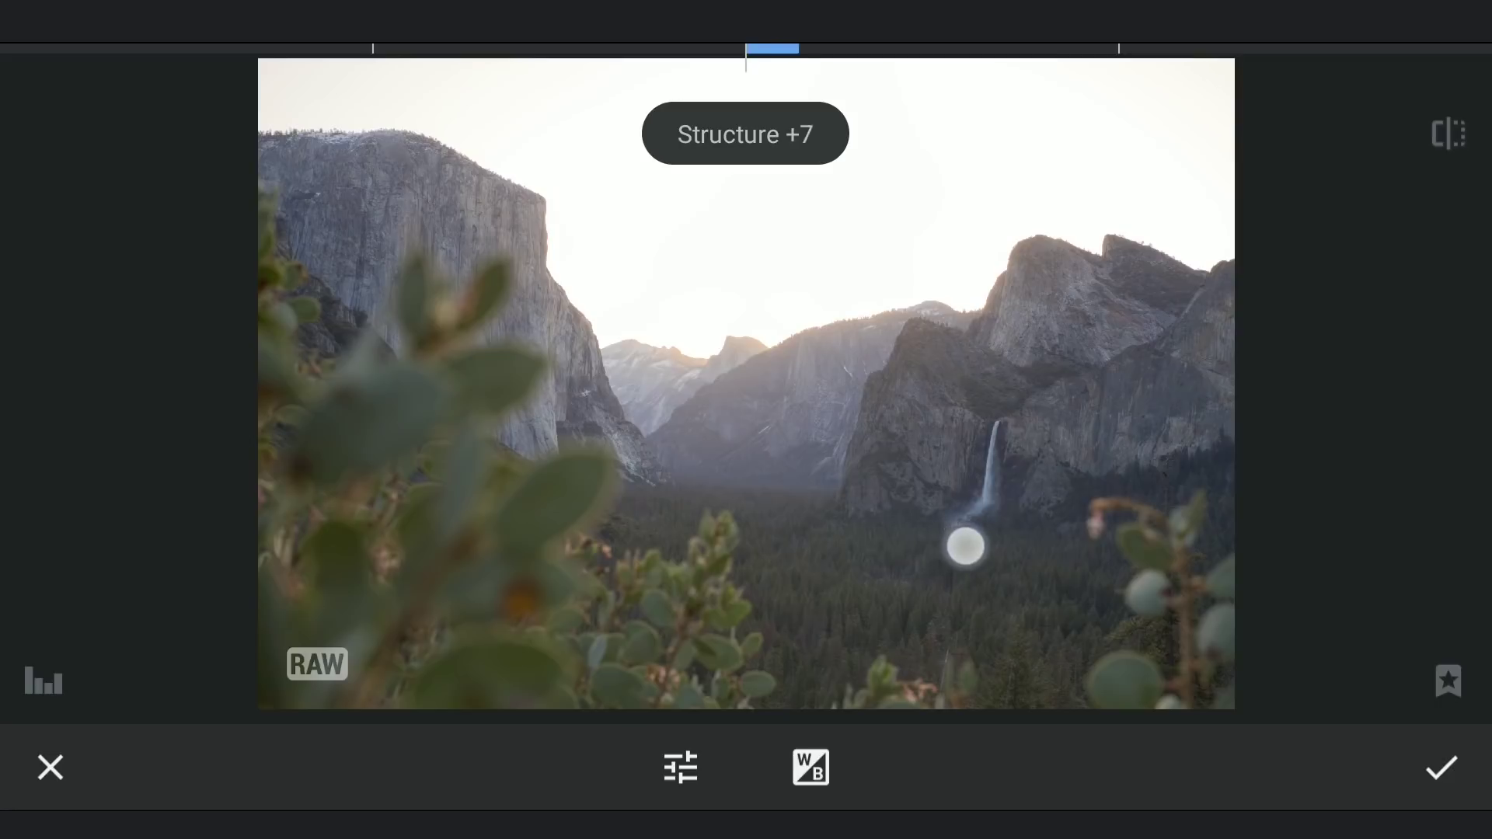
left_click_drag(1019, 615, 1016, 550)
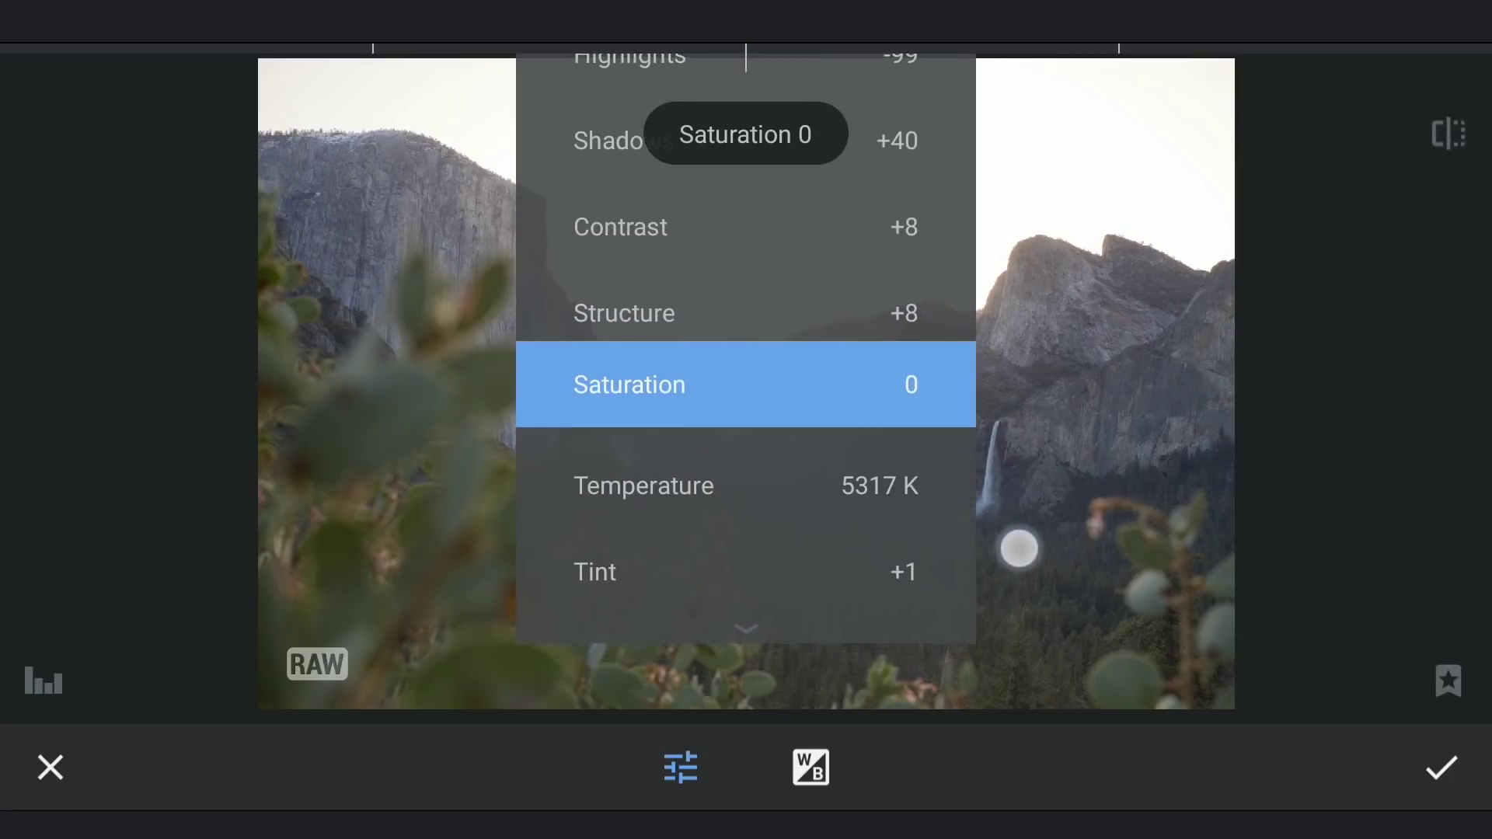
left_click_drag(910, 561, 986, 556)
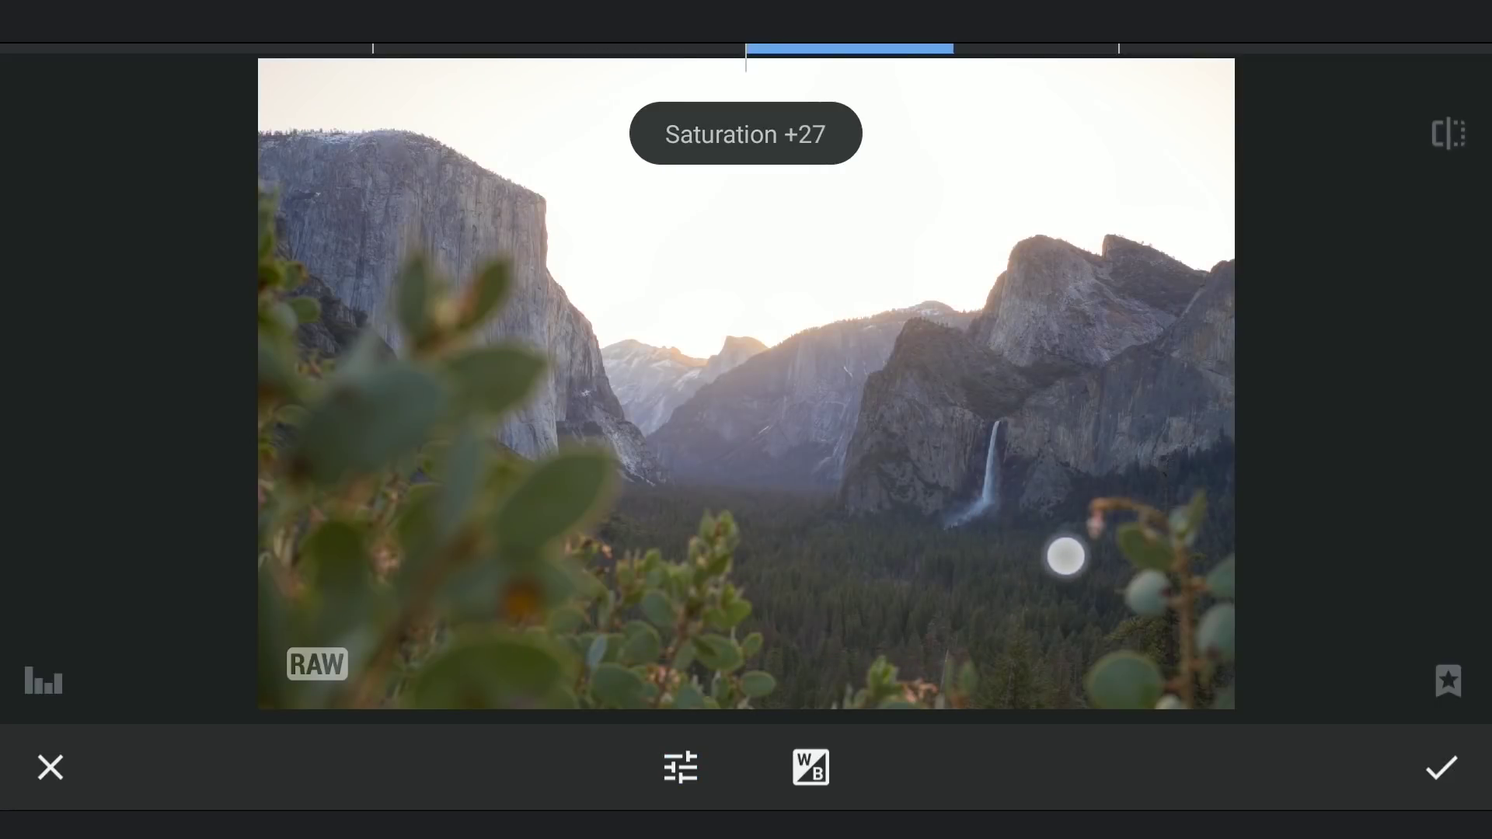
left_click(1461, 135)
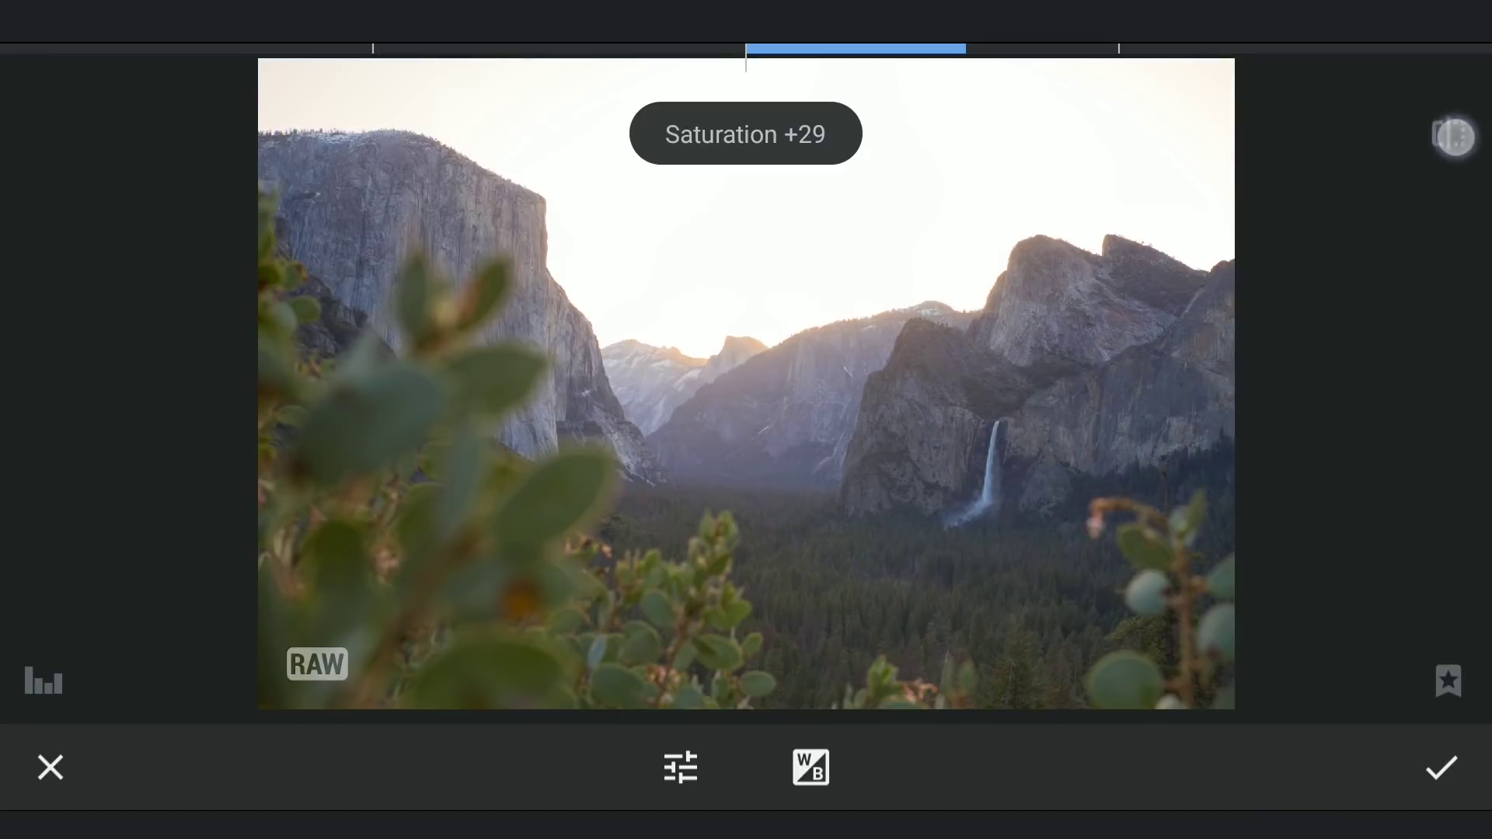
left_click(1453, 136)
left_click(1441, 767)
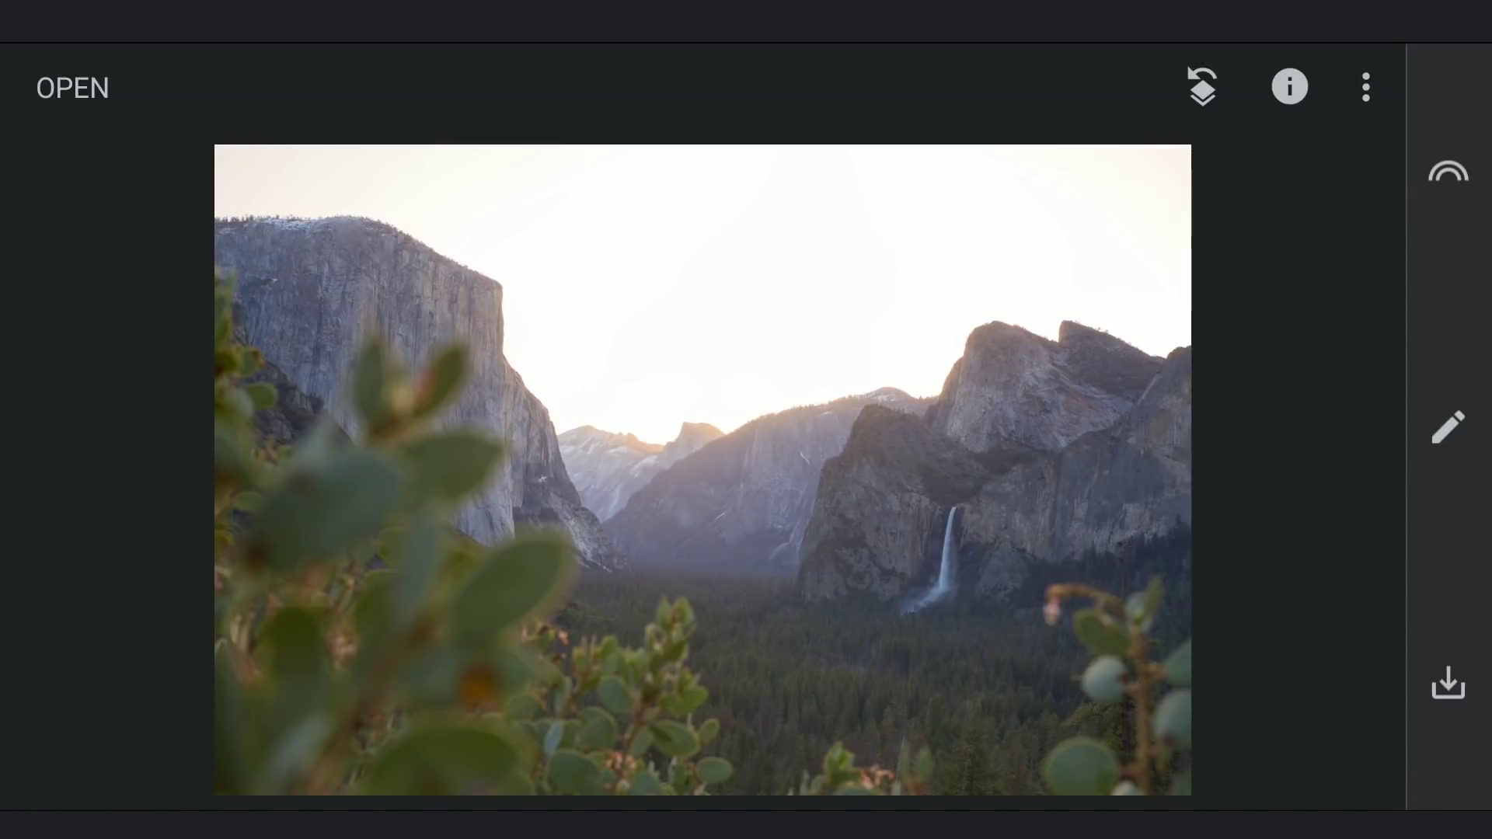
- With the Selective tool, add a forest-floor point with raised contrast and saturation
left_click(1457, 429)
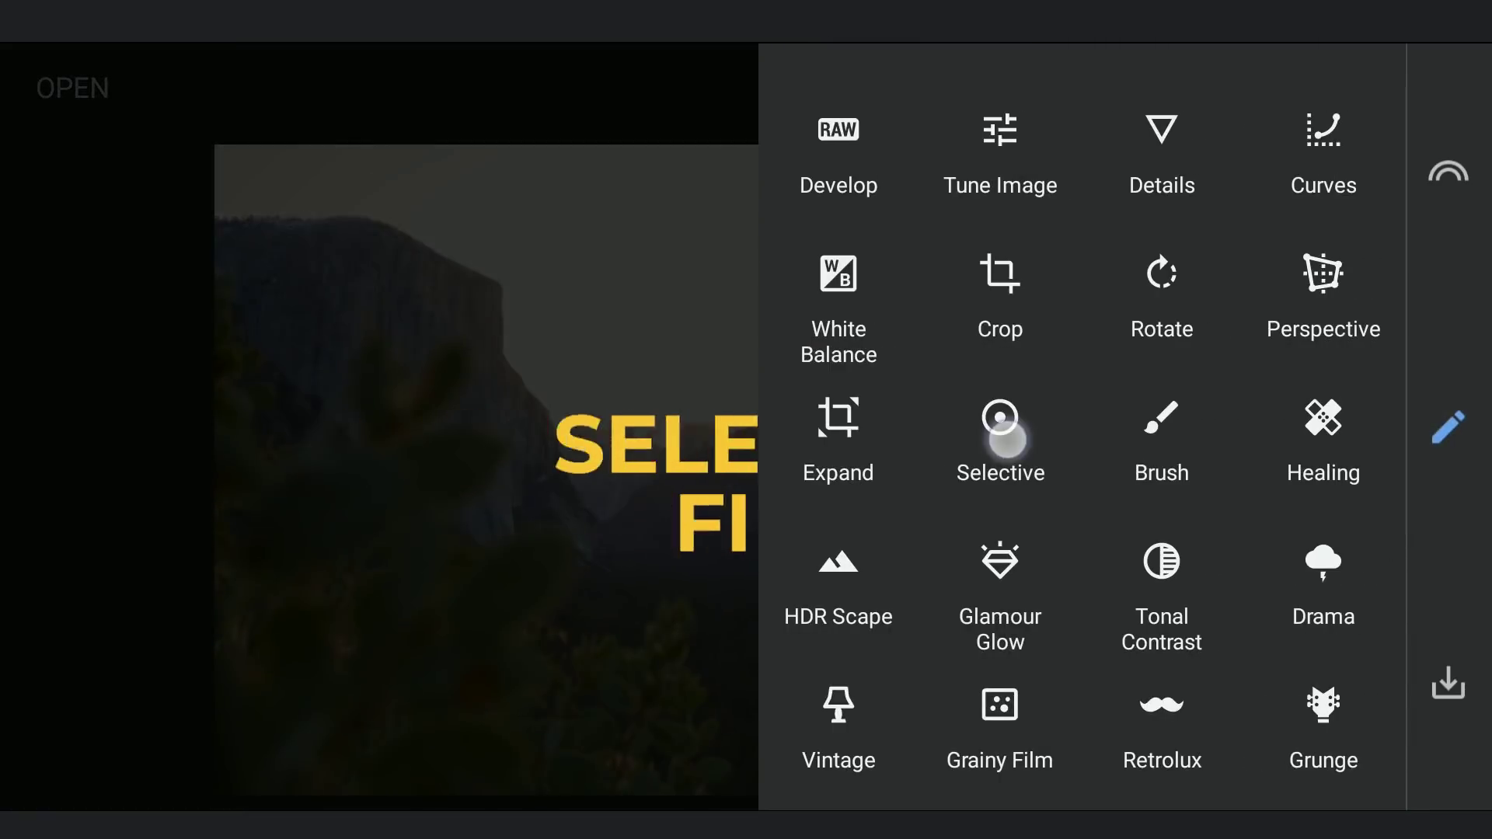
left_click(1002, 435)
mouse_move(898, 556)
left_mouse_down()
mouse_move(896, 645)
mouse_move(1174, 526)
mouse_move(1059, 533)
mouse_move(1086, 467)
left_mouse_up()
left_click_drag(999, 421, 1085, 427)
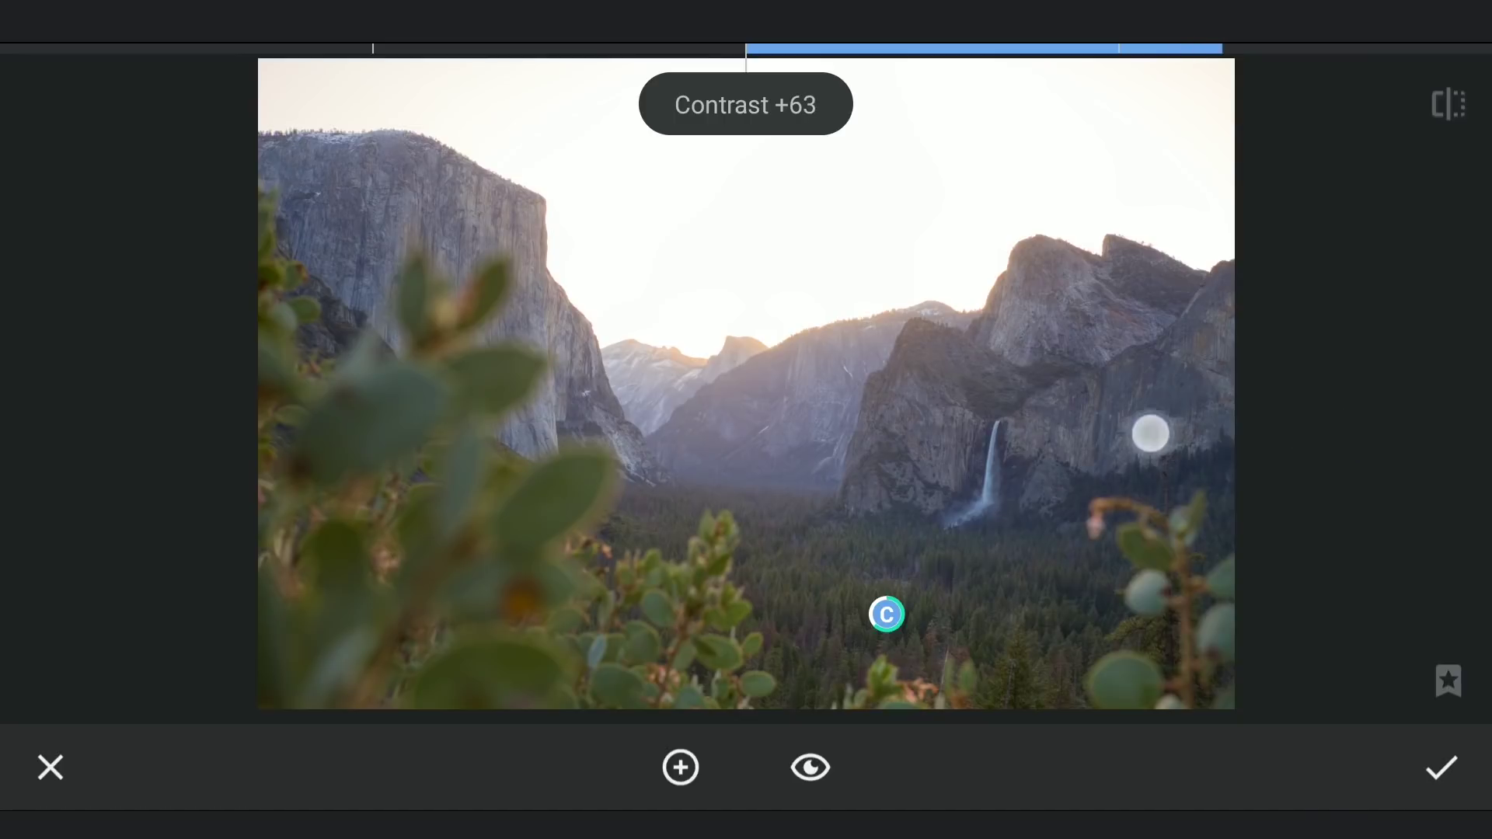
left_click_drag(1150, 434, 1150, 510)
mouse_move(1086, 389)
left_mouse_down()
mouse_move(1156, 399)
mouse_move(1150, 483)
mouse_move(1162, 420)
left_mouse_up()
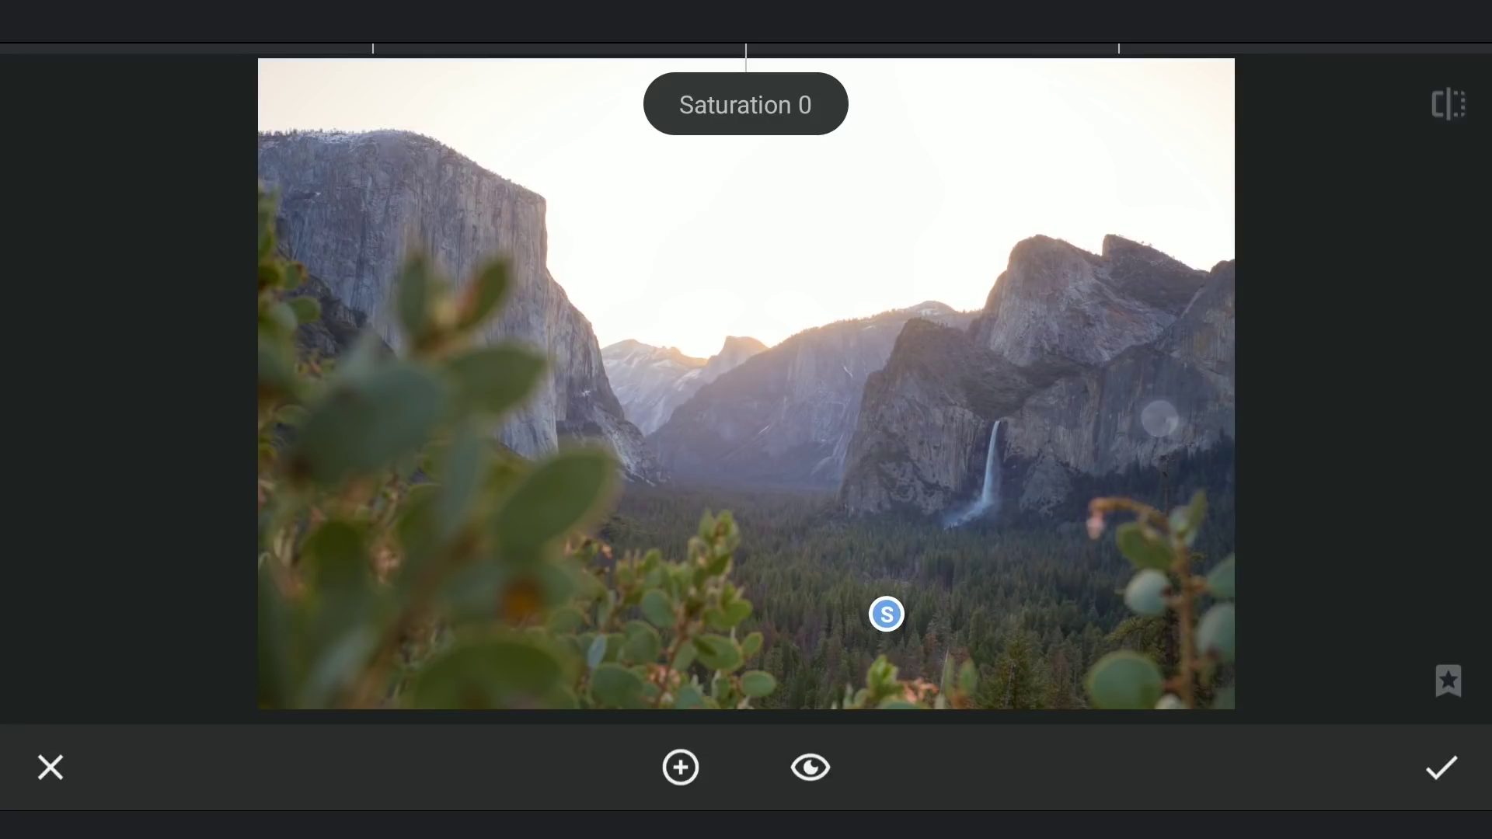
left_click_drag(1098, 348, 1180, 359)
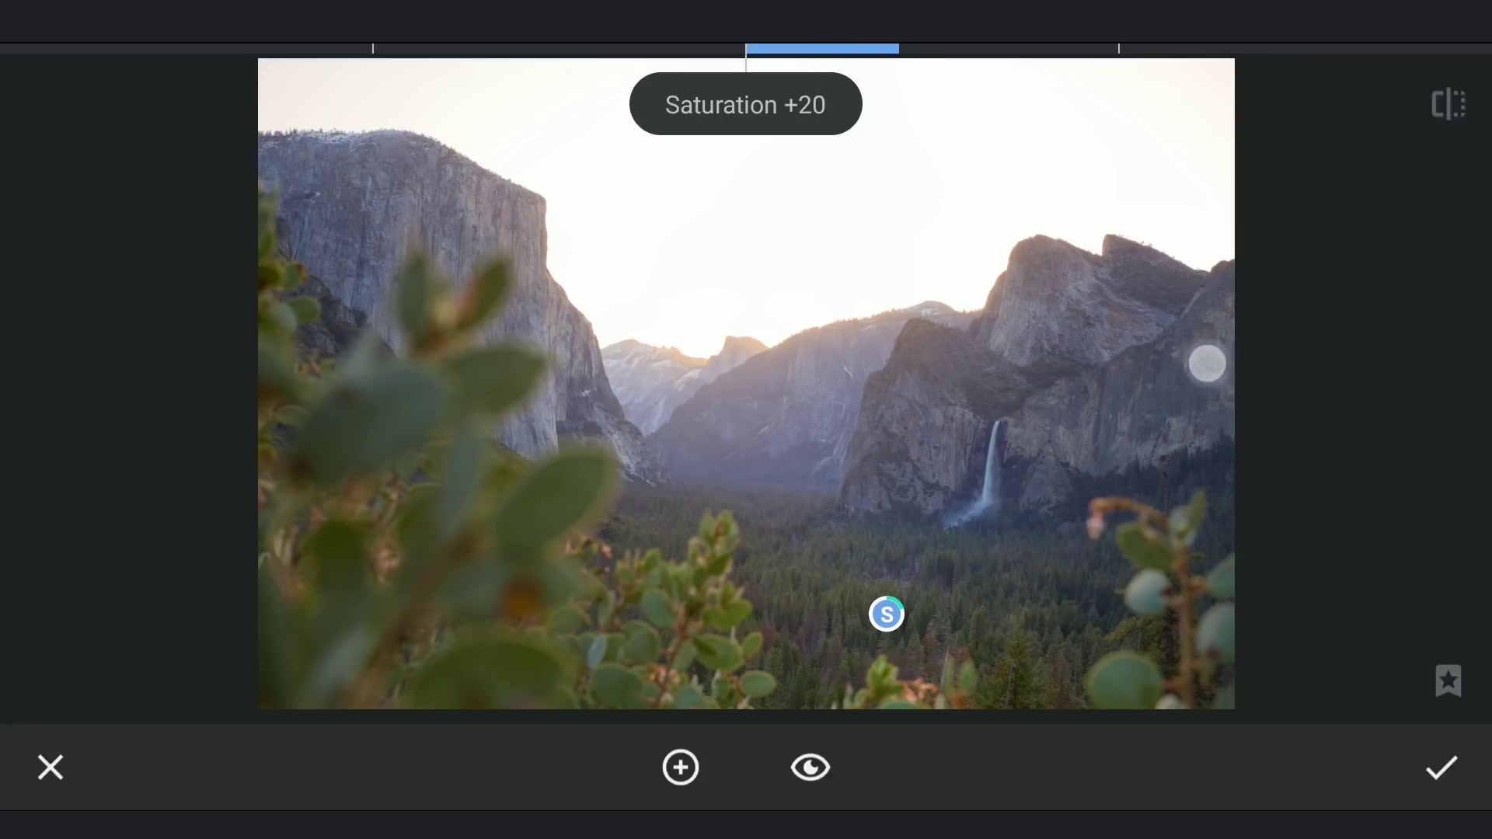
- Add a left-foliage point with contrast +33 and saturation +50
mouse_move(464, 451)
left_mouse_down()
mouse_move(454, 513)
mouse_move(230, 577)
mouse_move(263, 569)
left_mouse_up()
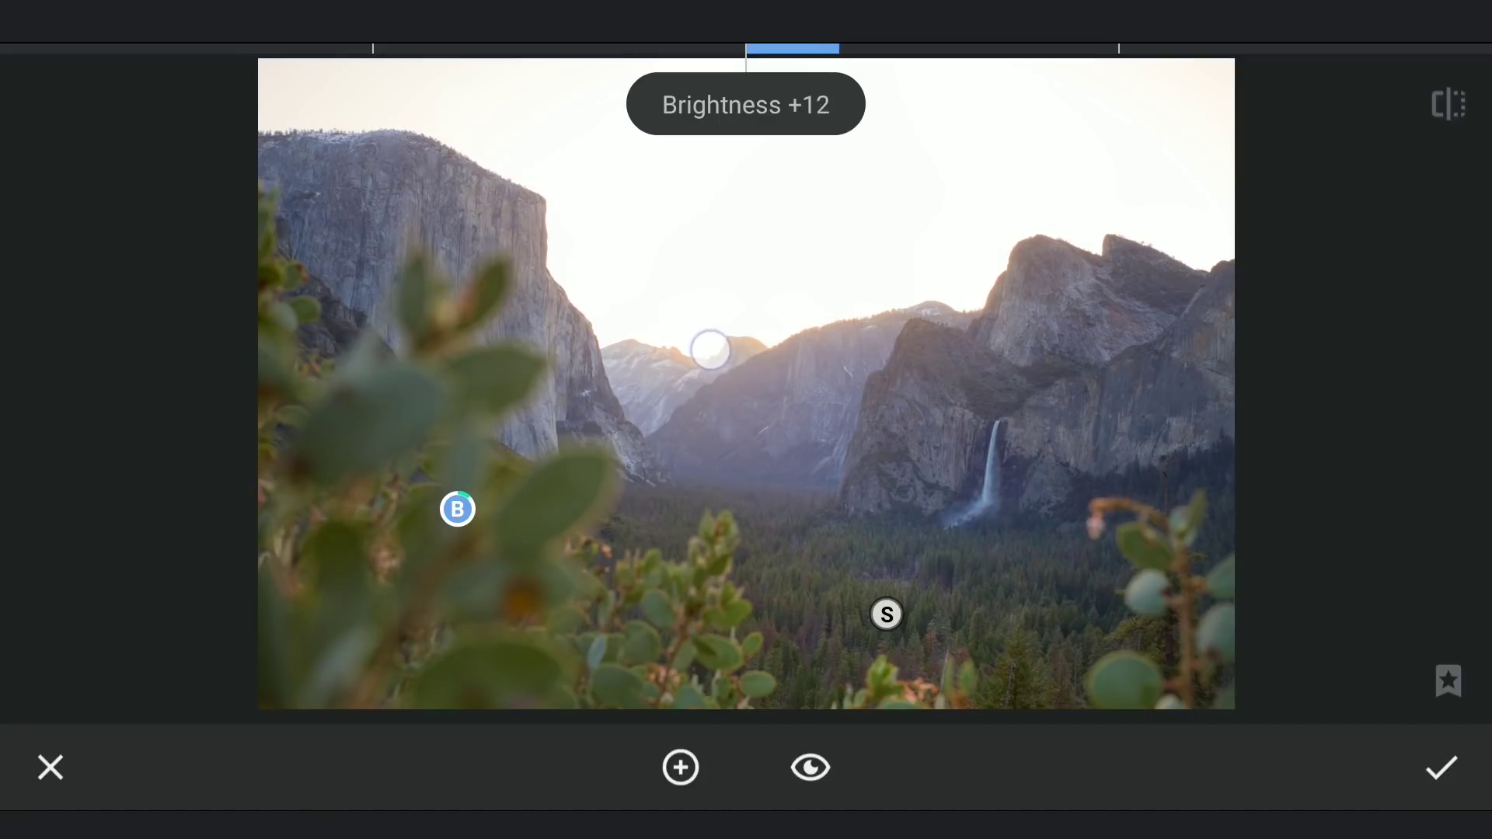
left_click_drag(775, 501, 773, 450)
left_click_drag(640, 361, 796, 367)
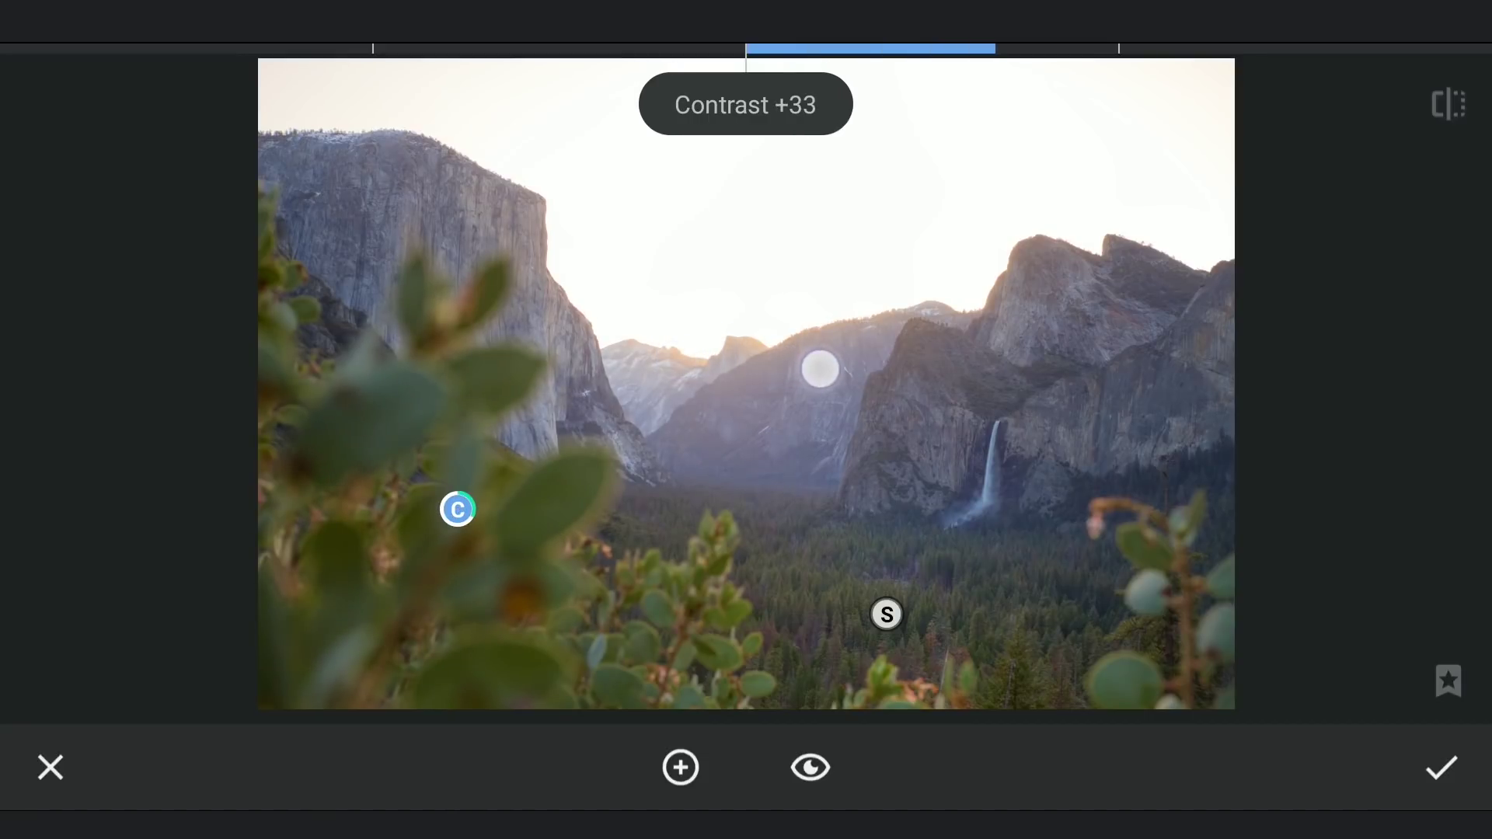
mouse_move(785, 379)
left_mouse_down()
mouse_move(789, 478)
mouse_move(789, 463)
left_mouse_up()
left_click_drag(637, 364, 751, 367)
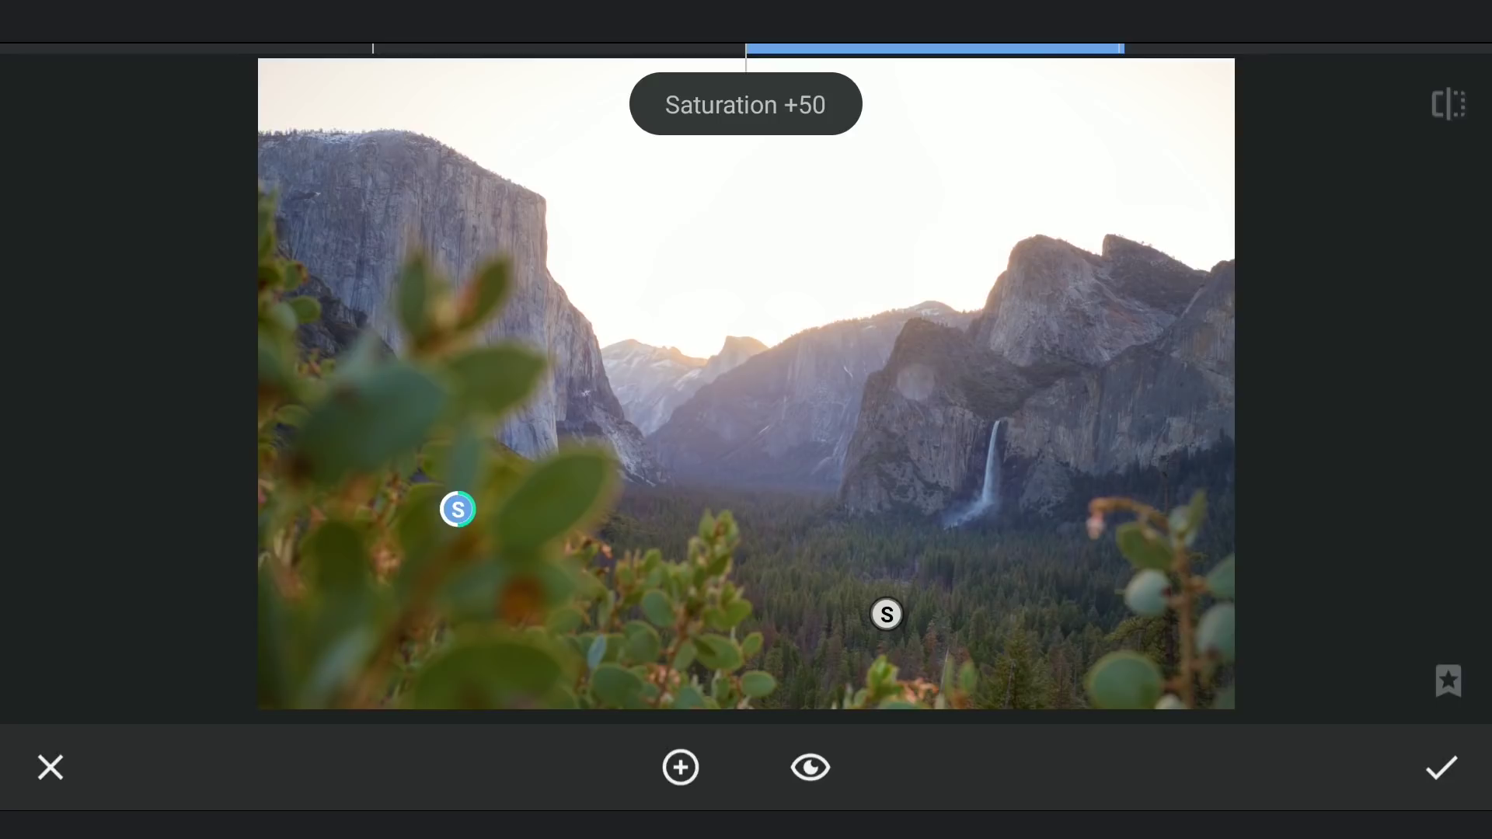
- Copy the foliage point and paste it onto the lower-right leaves, shrinking its area
left_click(457, 509)
left_click(415, 437)
left_click(1171, 589)
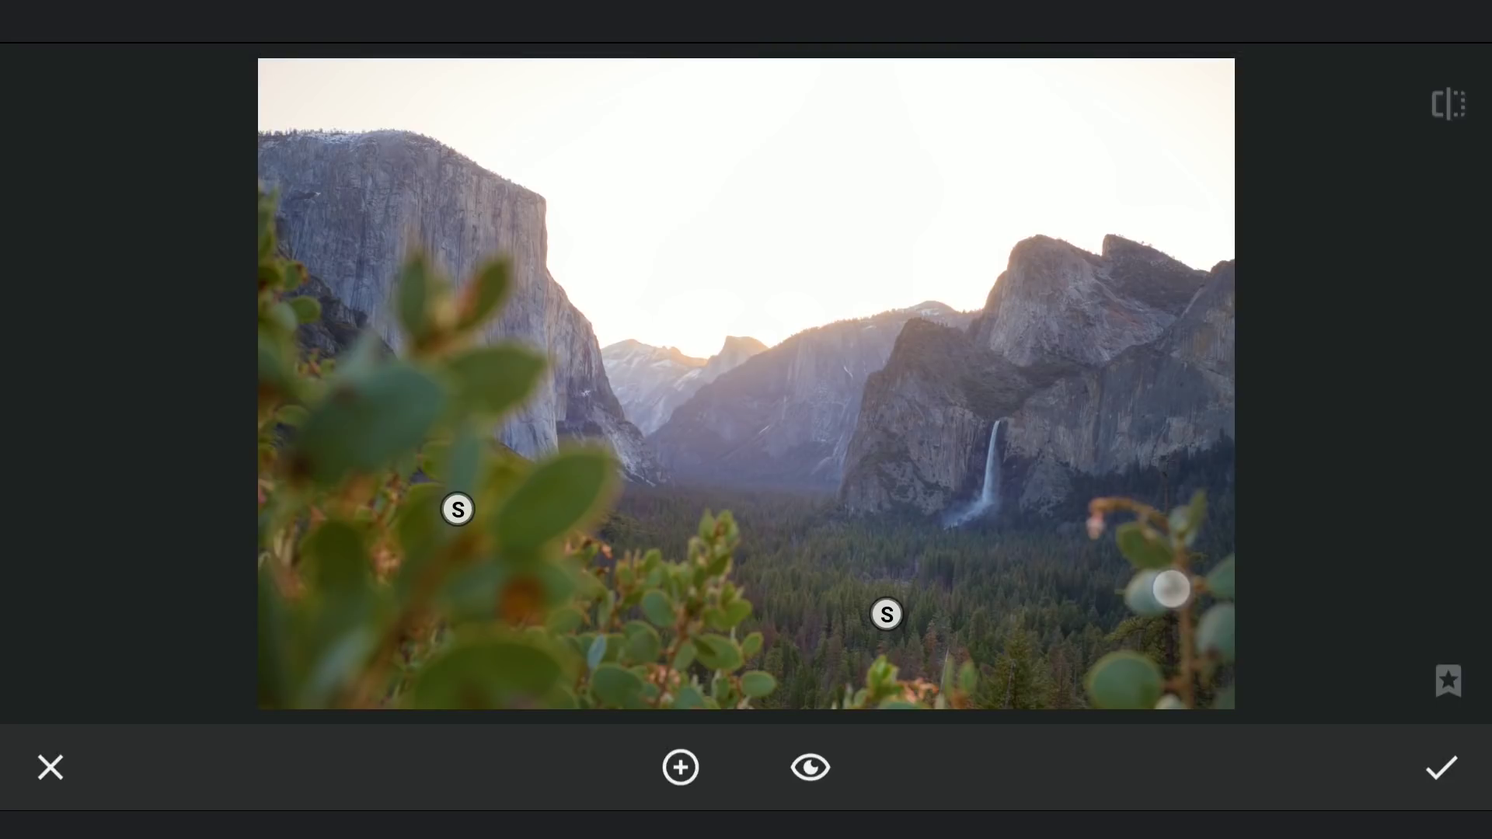
left_click(1171, 515)
mouse_move(1171, 590)
left_mouse_down()
mouse_move(1212, 642)
mouse_move(1399, 370)
left_mouse_up()
left_click_drag(1007, 471, 1069, 474)
mouse_move(1213, 641)
left_mouse_down()
mouse_move(1201, 663)
mouse_move(1224, 637)
left_mouse_up()
left_click_drag(1402, 393, 1318, 434)
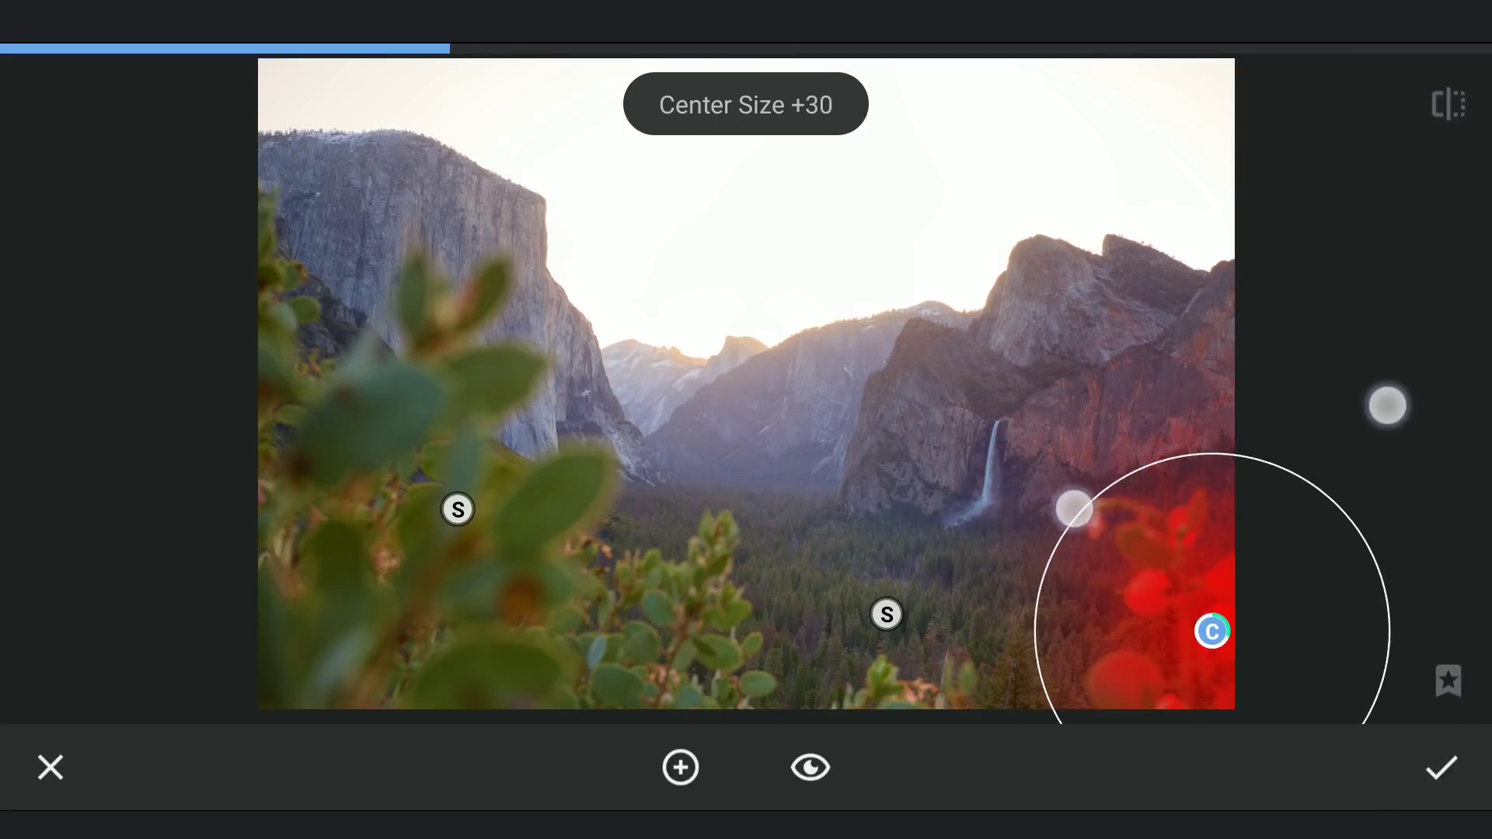
- Add a waterfall point with brightness +71 and structure −61, then compare with the original
left_click(681, 767)
mouse_move(1199, 316)
left_mouse_down()
mouse_move(1153, 395)
mouse_move(1069, 393)
mouse_move(964, 459)
mouse_move(989, 469)
left_mouse_up()
left_click_drag(1260, 470, 1160, 470)
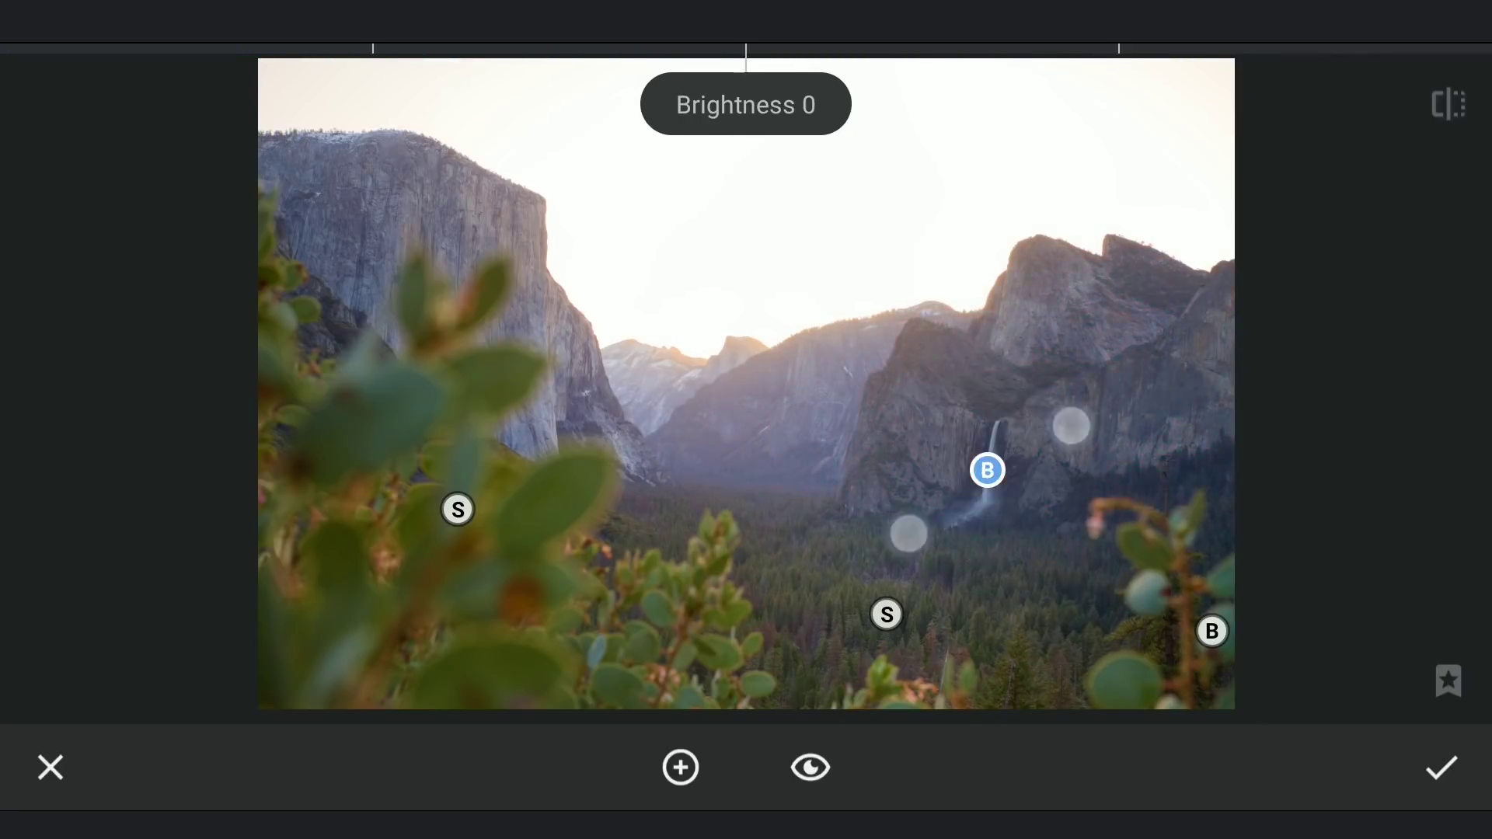
left_click_drag(986, 470, 988, 513)
left_click_drag(1259, 333, 1218, 356)
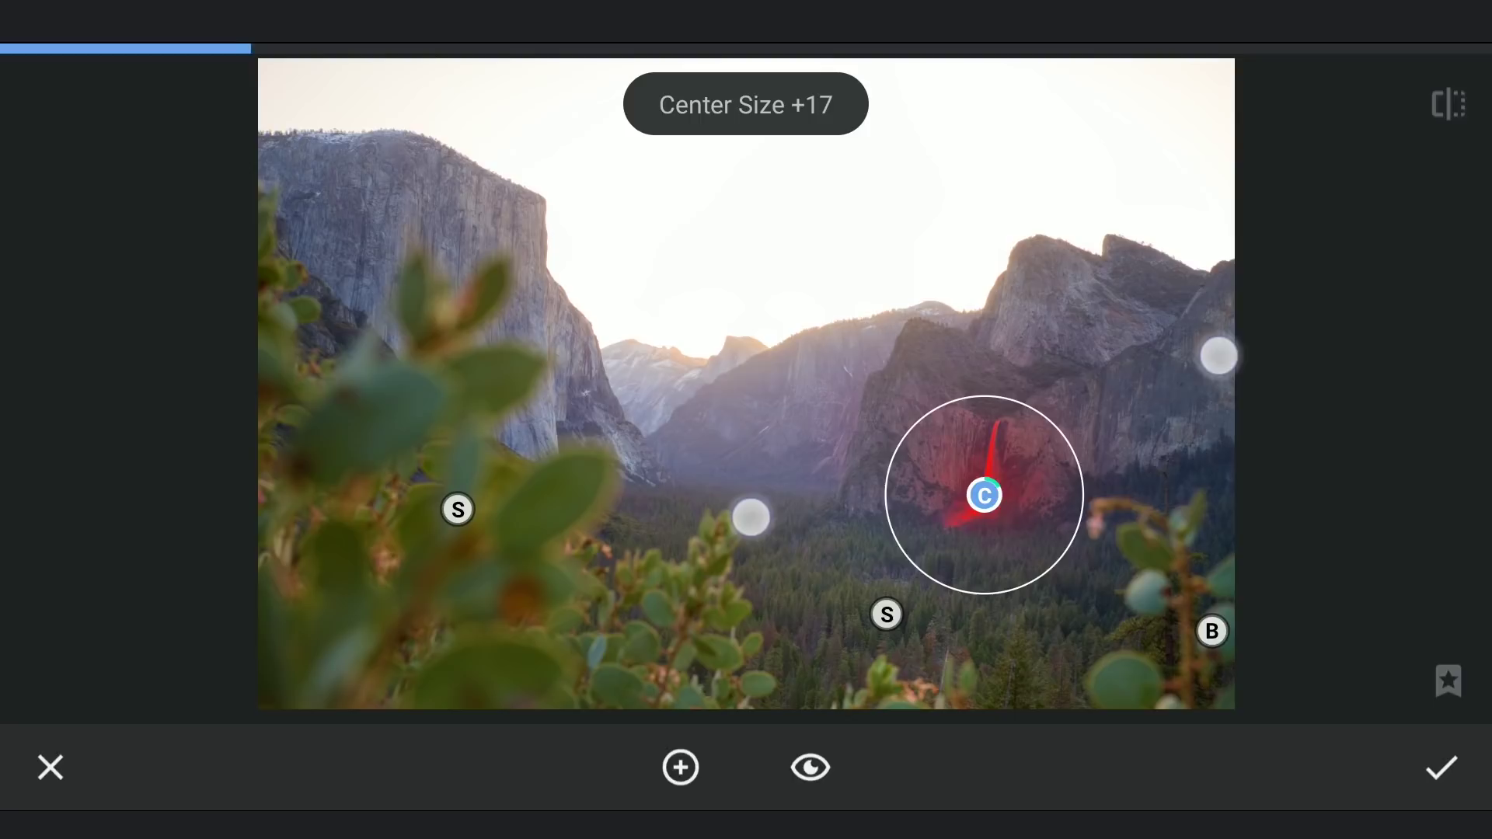
left_click_drag(629, 339, 694, 343)
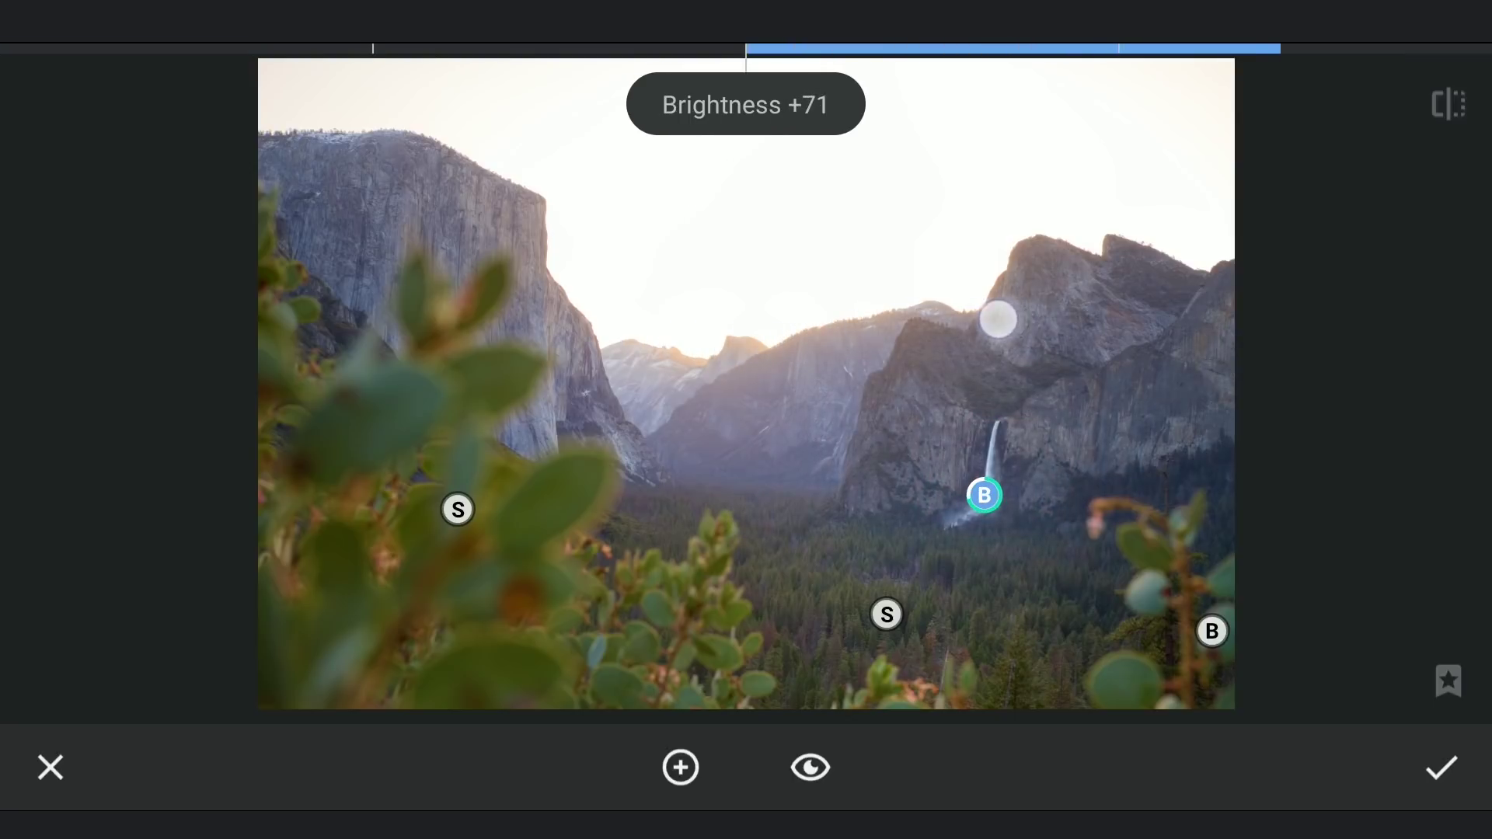
left_click_drag(746, 486, 730, 297)
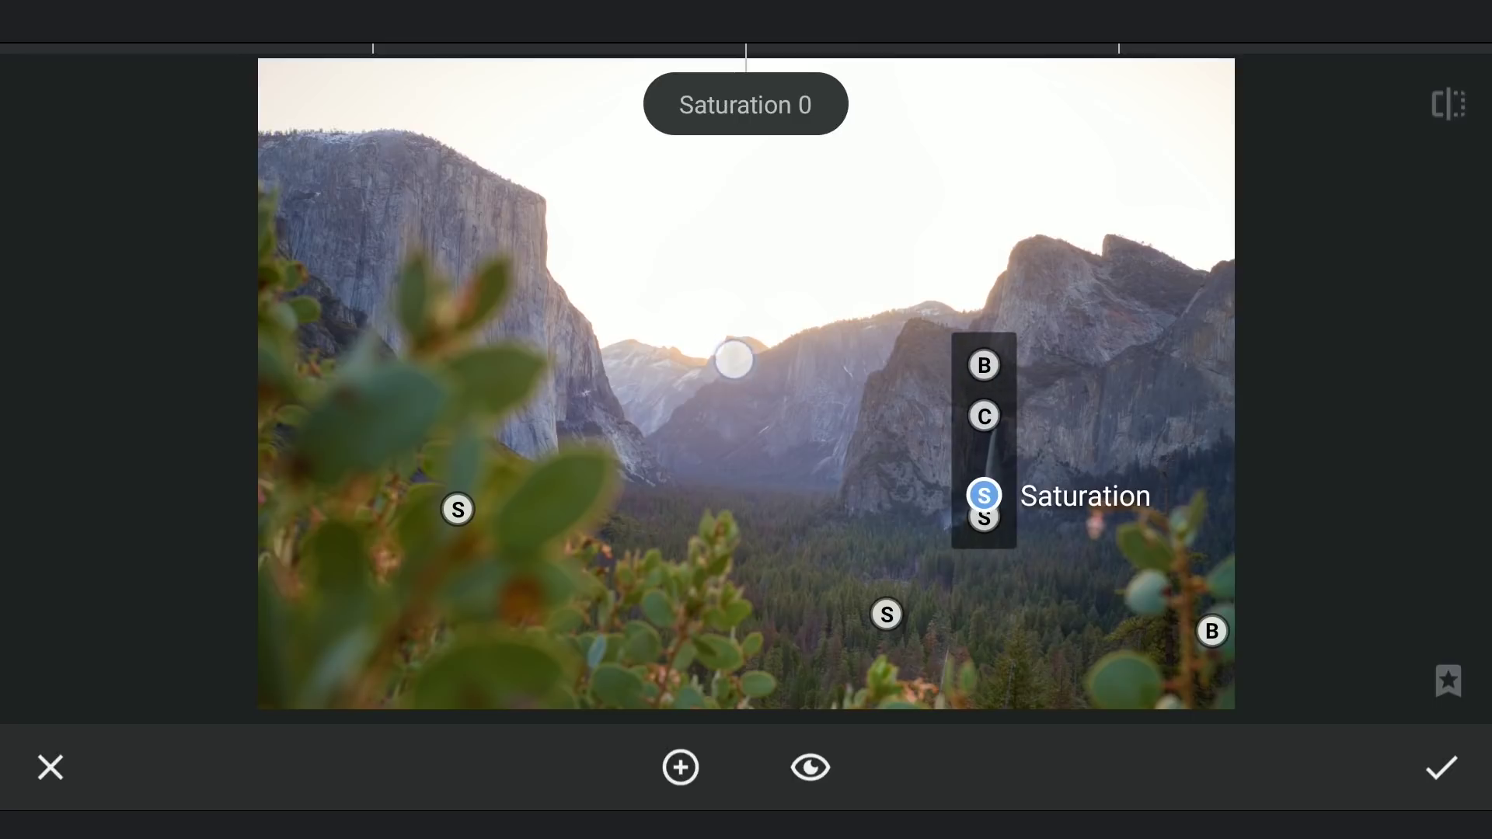
left_click_drag(727, 292, 696, 284)
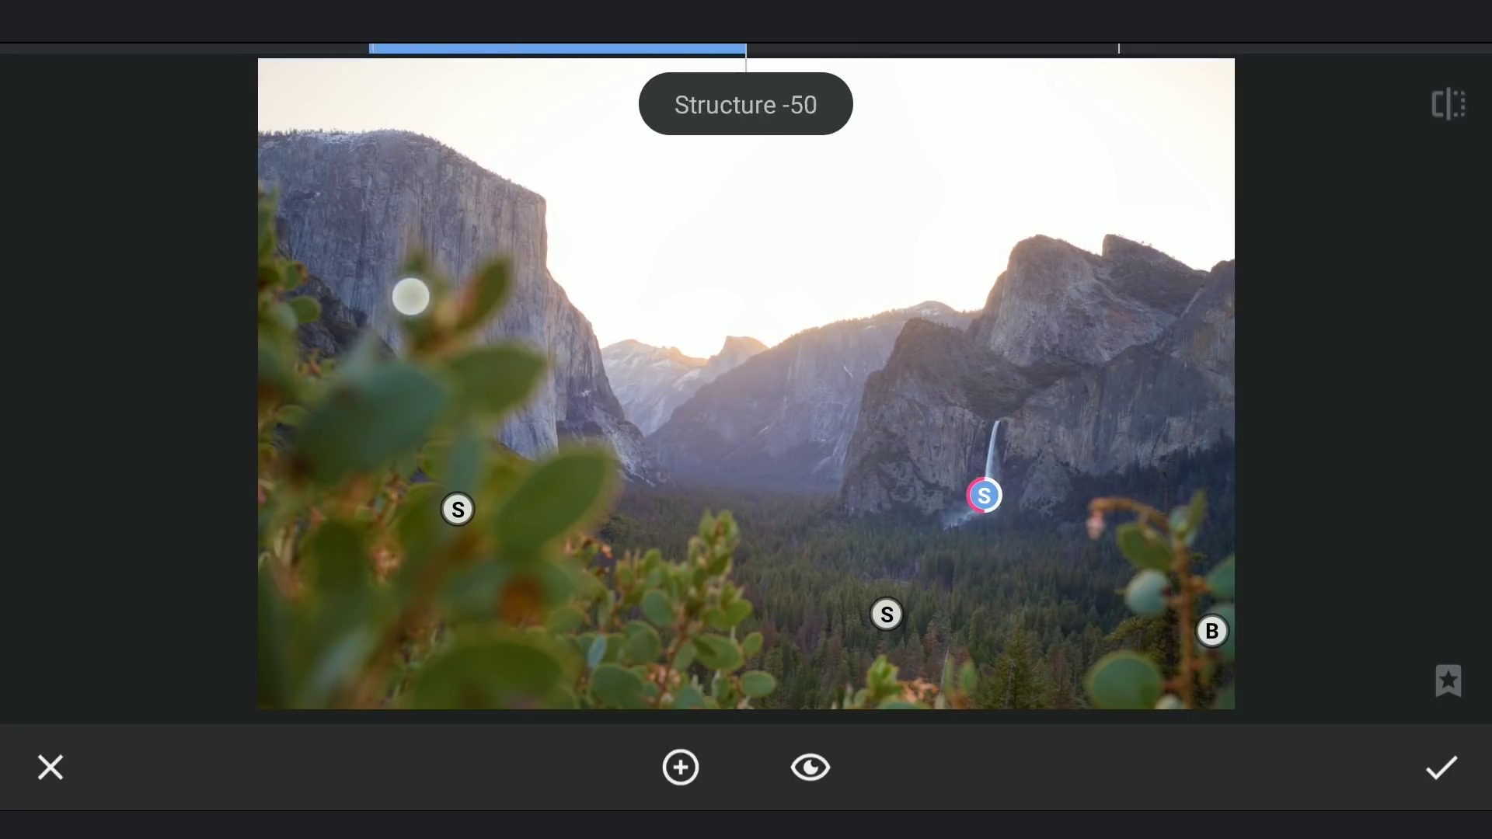
left_click(1451, 109)
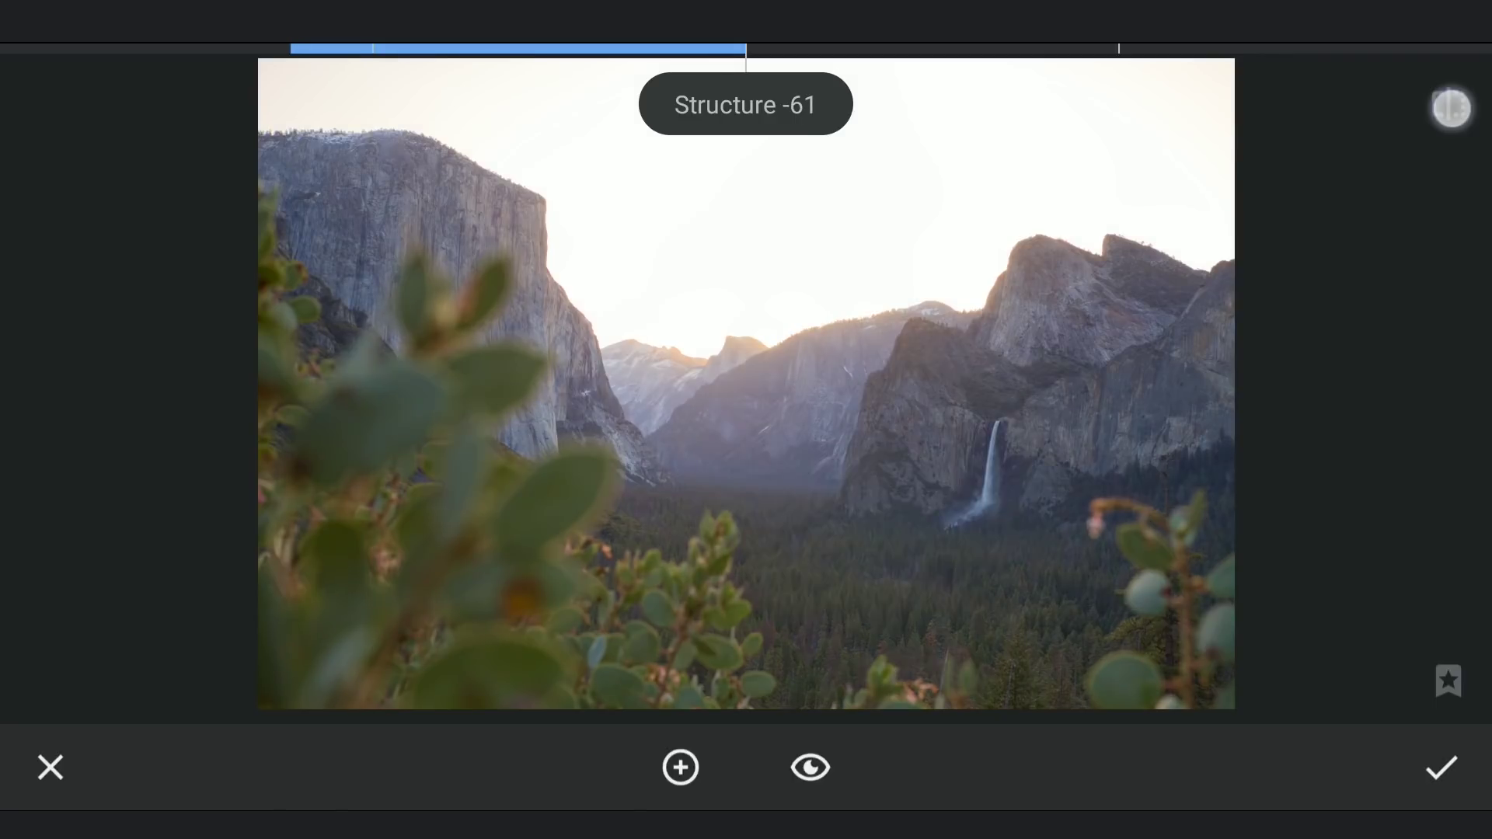
- Add a point on the right cliffs with increased structure
left_click(682, 768)
left_click(1173, 384)
mouse_move(1172, 383)
left_mouse_down()
mouse_move(1333, 427)
mouse_move(1303, 431)
mouse_move(1327, 440)
left_mouse_up()
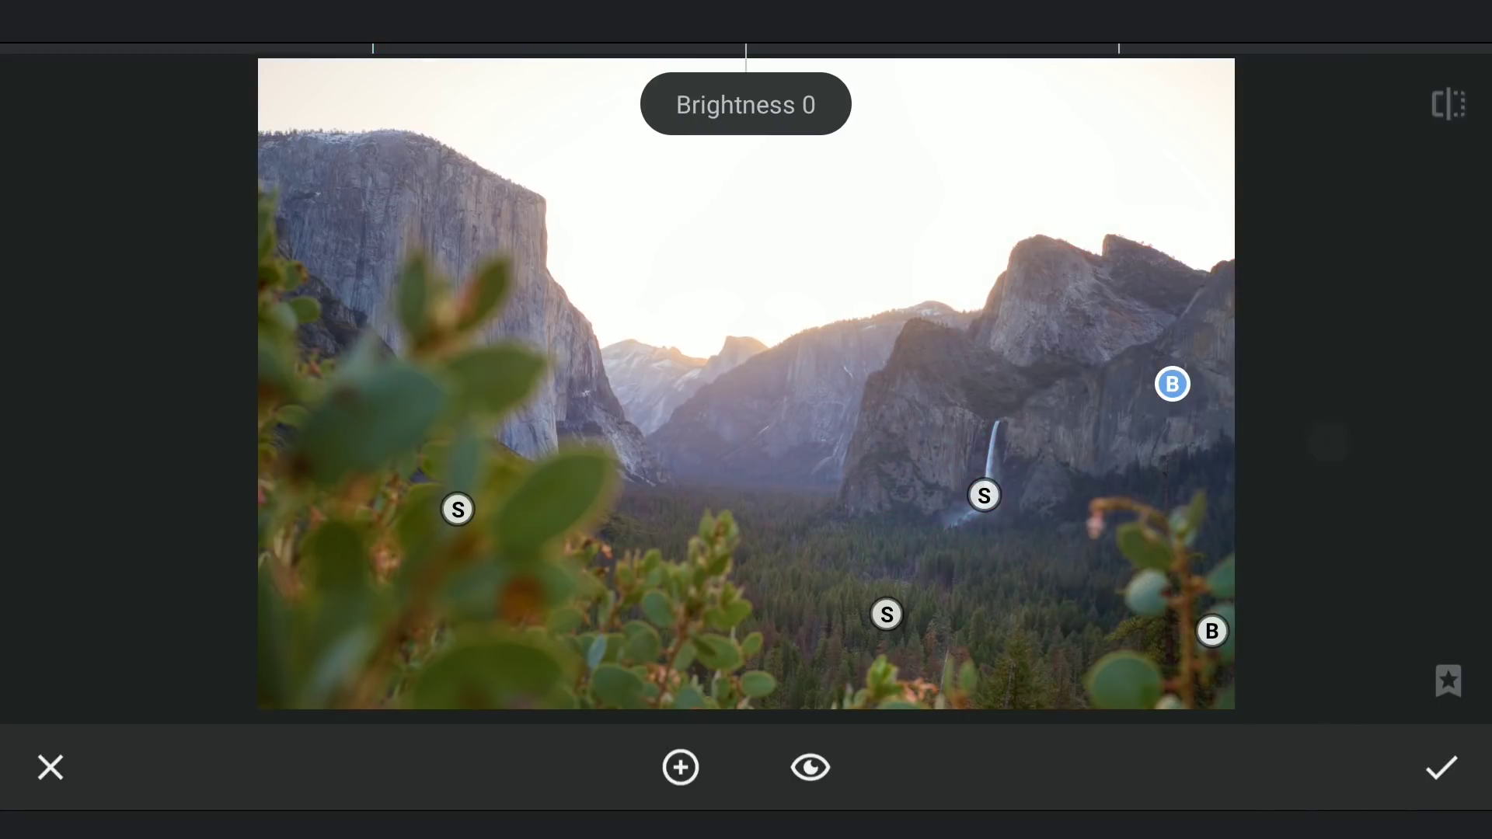
left_click_drag(717, 287, 727, 228)
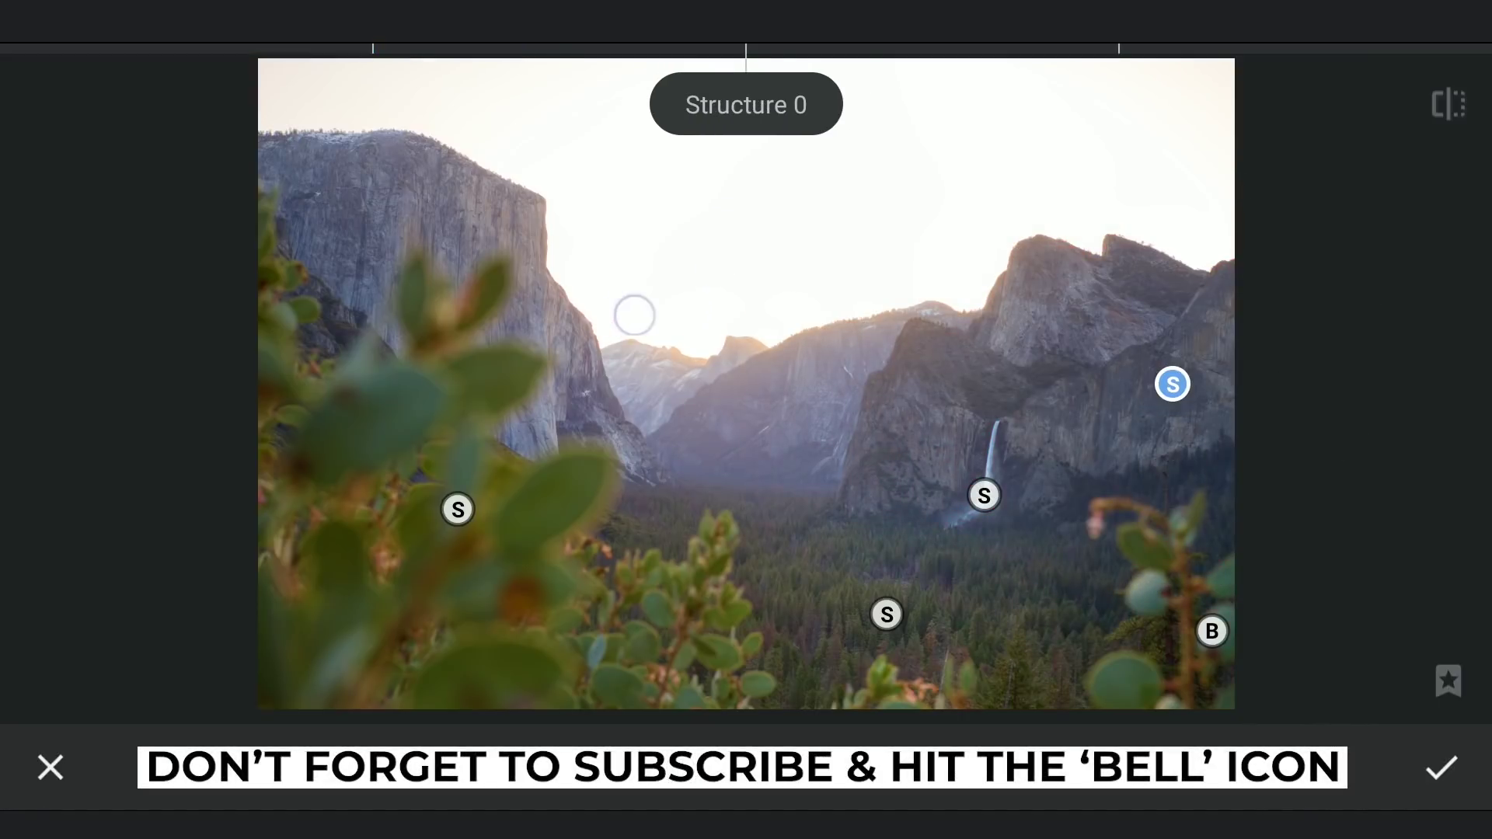
left_click_drag(634, 315, 744, 317)
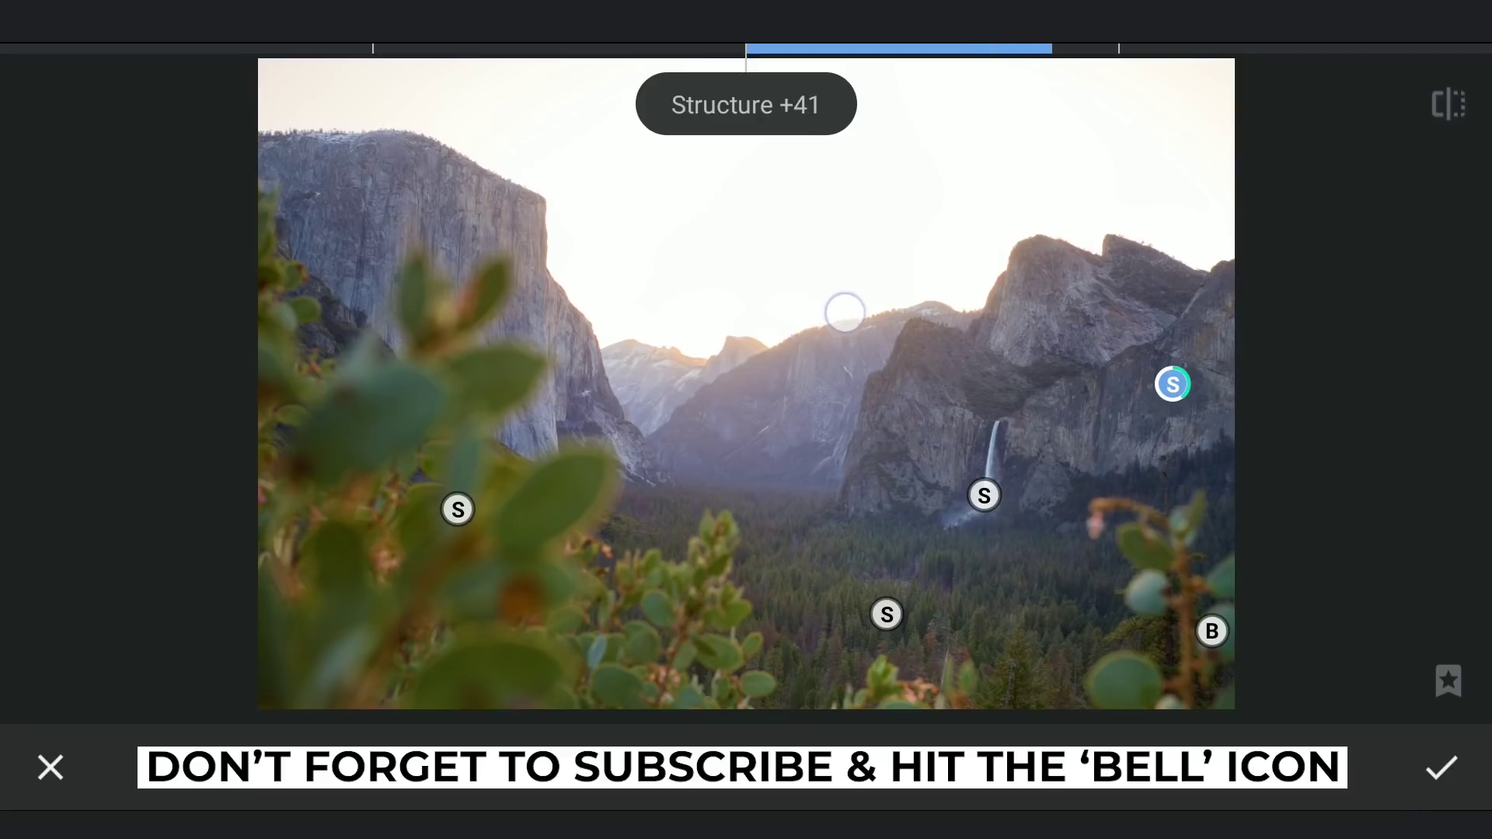
left_click_drag(916, 308, 948, 306)
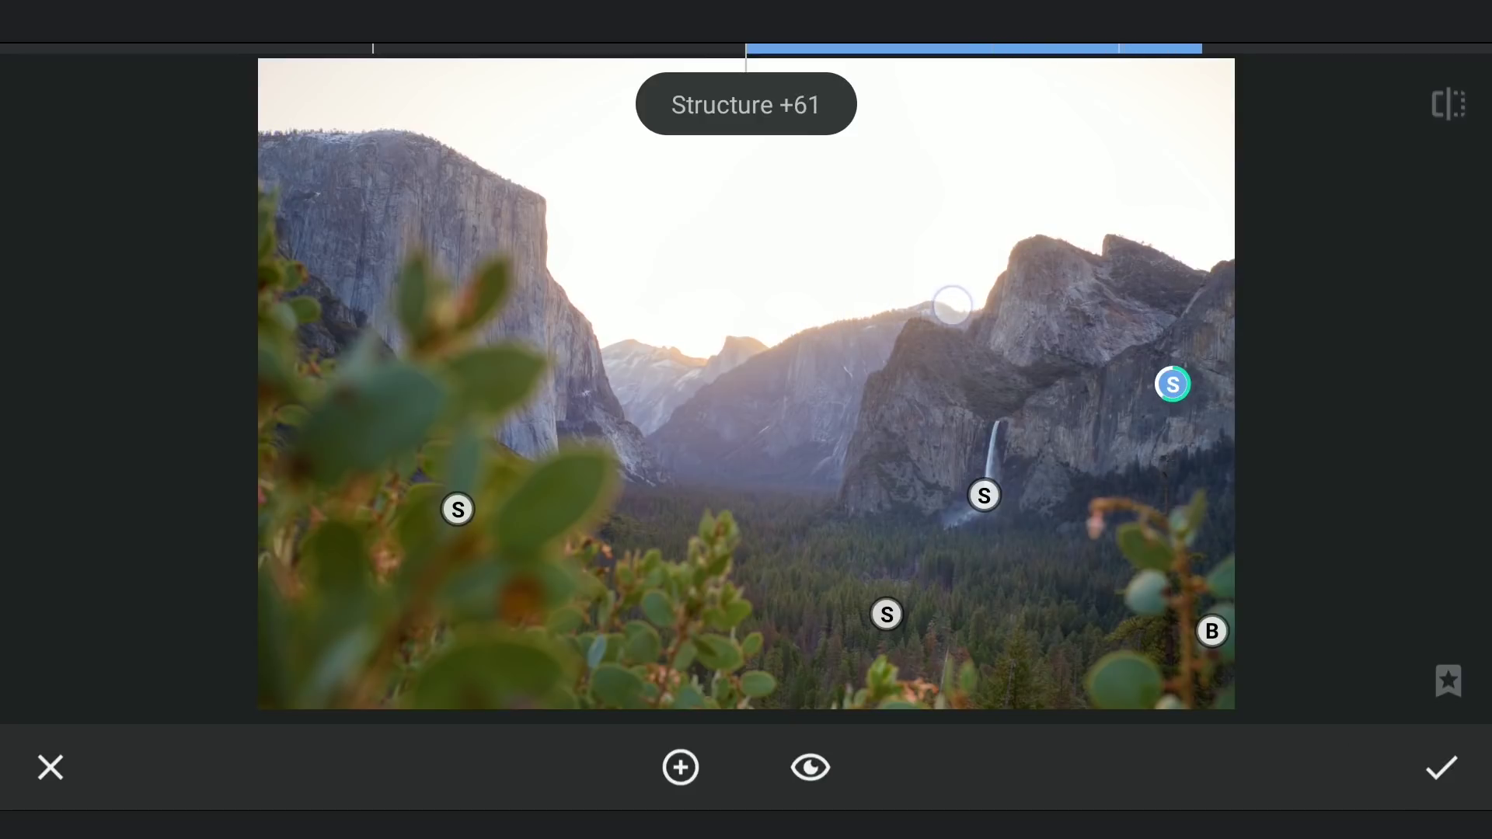
mouse_move(693, 360)
left_mouse_down()
mouse_move(694, 406)
mouse_move(702, 395)
left_mouse_up()
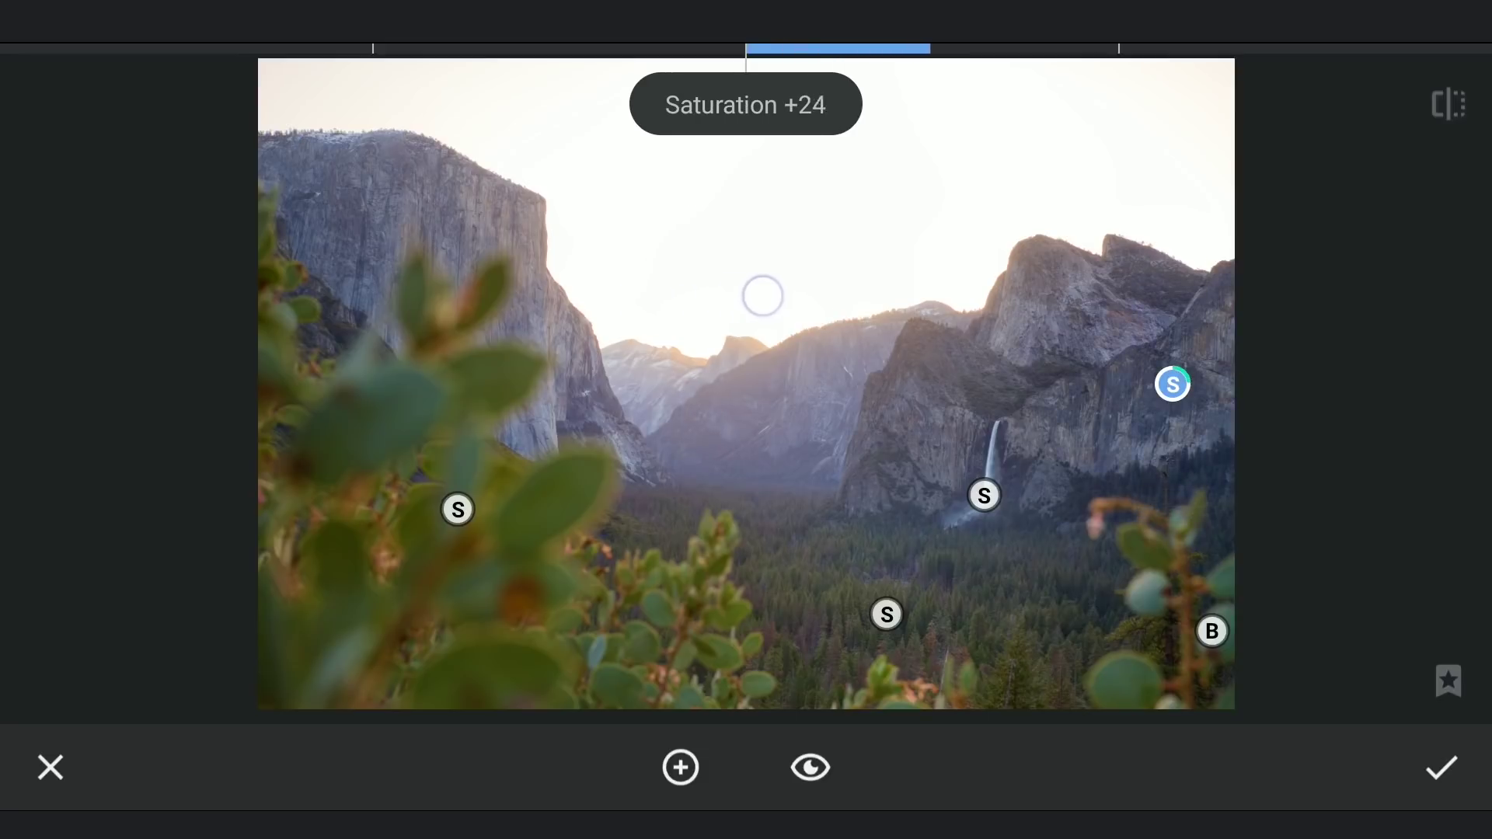
- Add a widened point on the left cliff with raised saturation
left_click(680, 767)
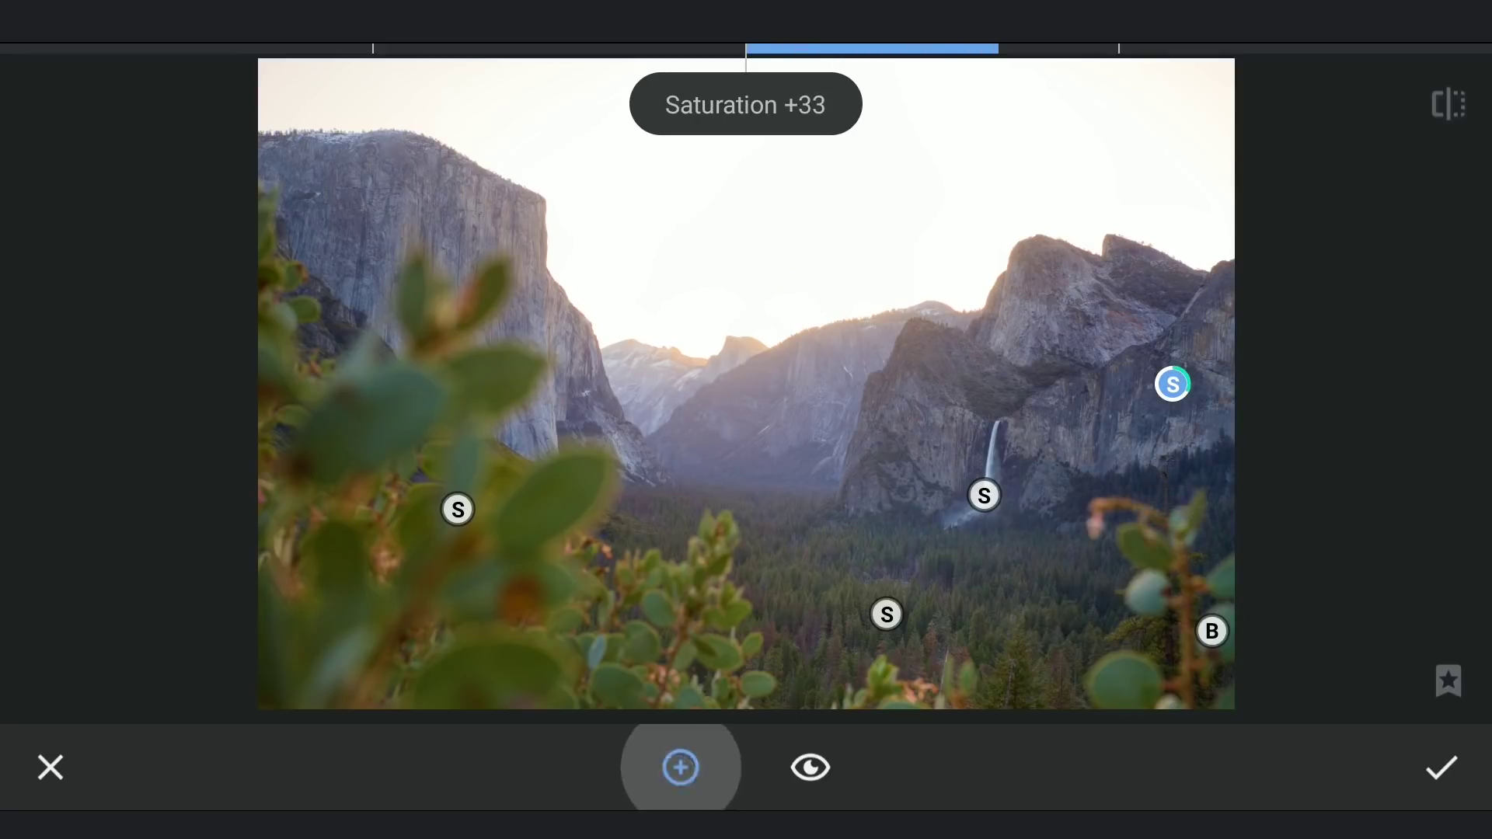
left_click(360, 206)
left_click_drag(361, 206, 195, 466)
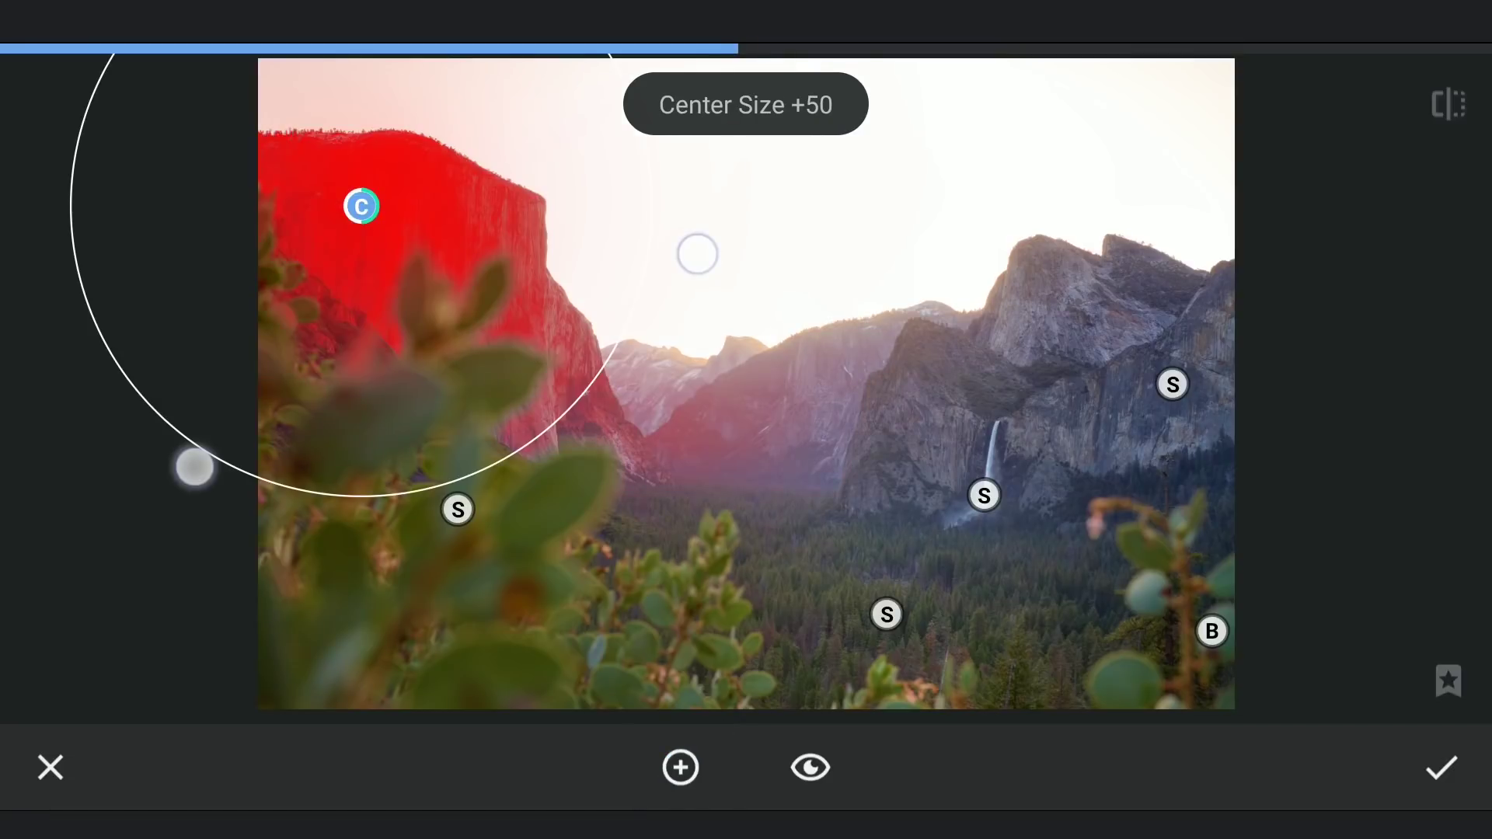
left_click_drag(697, 253, 750, 240)
left_click_drag(723, 370, 730, 279)
mouse_move(635, 395)
left_mouse_down()
mouse_move(708, 400)
mouse_move(676, 474)
mouse_move(636, 341)
left_mouse_up()
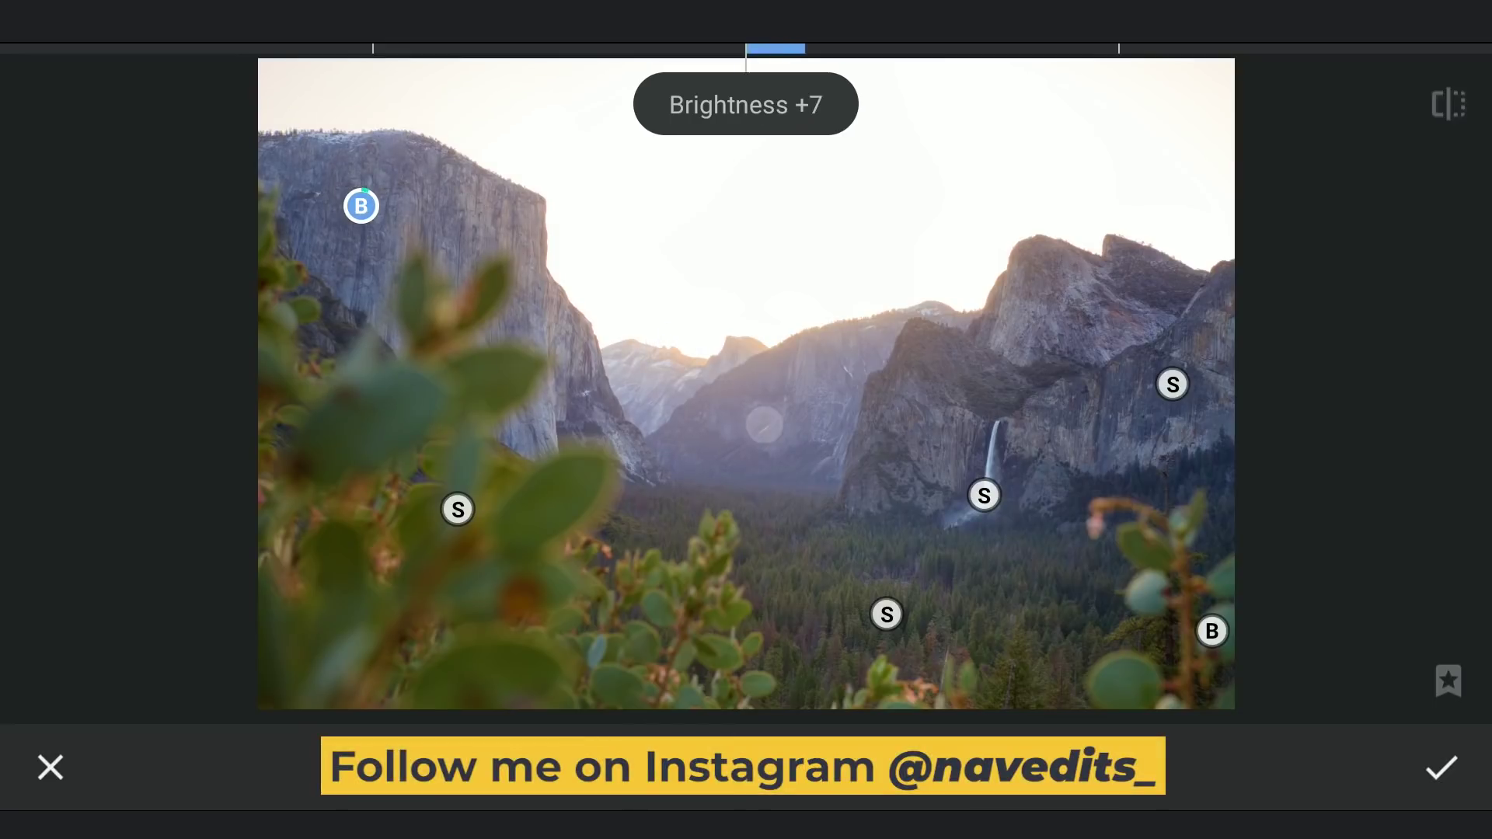
- Add a valley point with structure +59 and saturation −31, compare, and apply the Selective edits
left_click(764, 424)
mouse_move(610, 590)
left_mouse_down()
mouse_move(709, 566)
mouse_move(766, 533)
left_mouse_up()
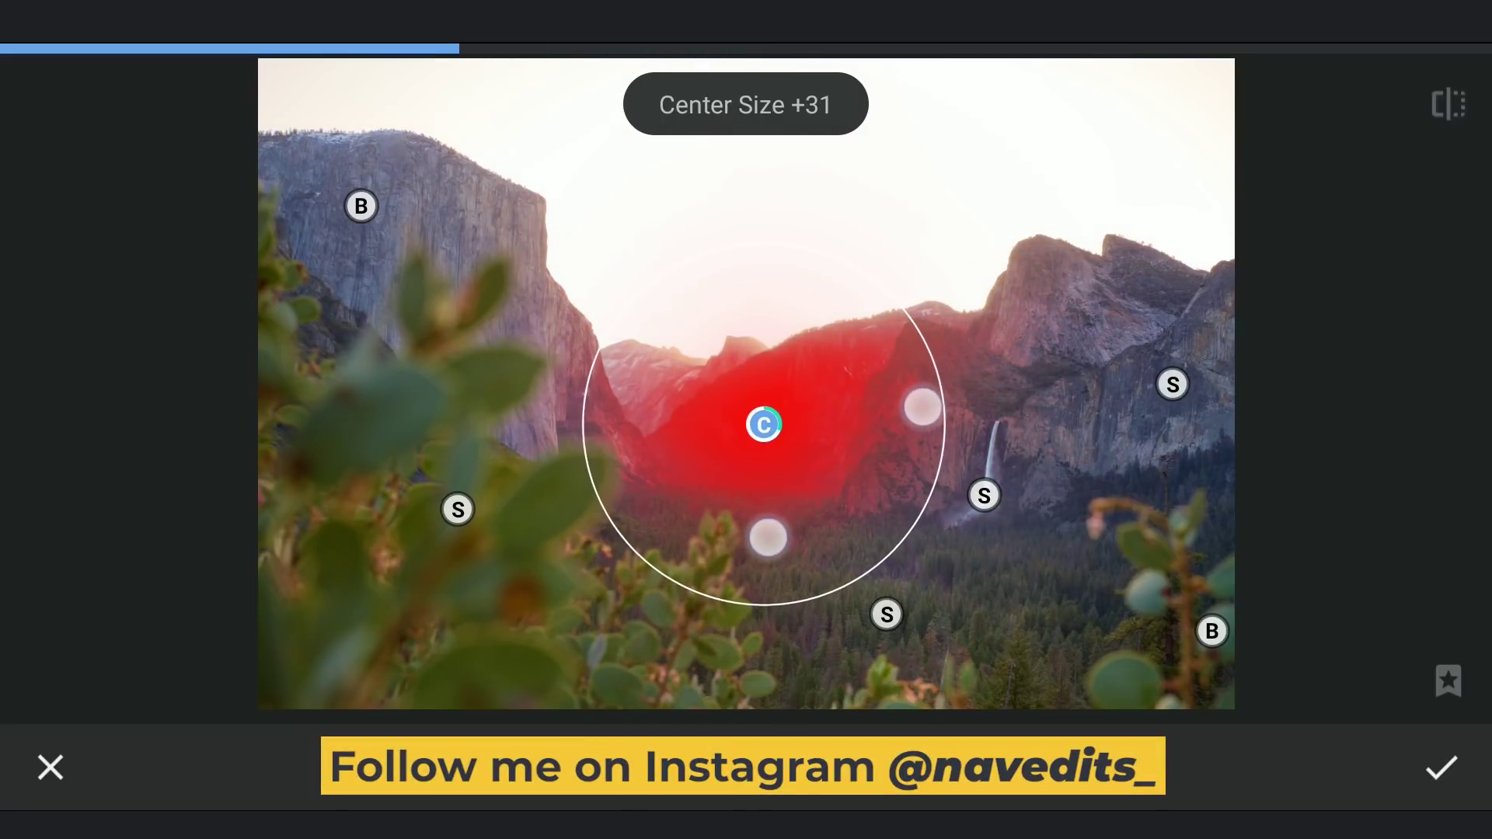
mouse_move(941, 283)
left_mouse_down()
mouse_move(941, 229)
mouse_move(1052, 239)
left_mouse_up()
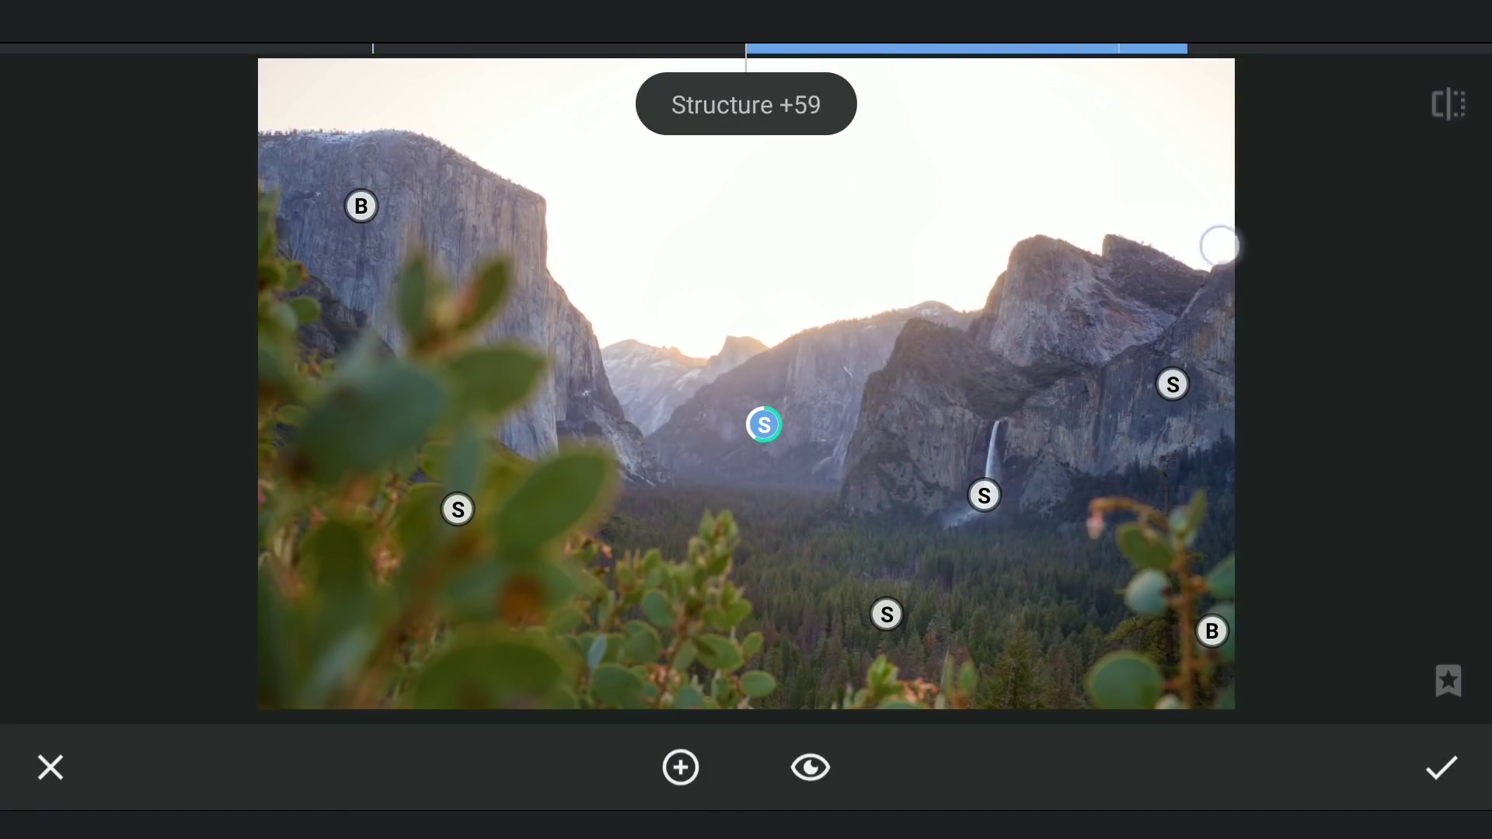
mouse_move(1024, 263)
left_mouse_down()
mouse_move(1026, 291)
mouse_move(987, 210)
left_mouse_up()
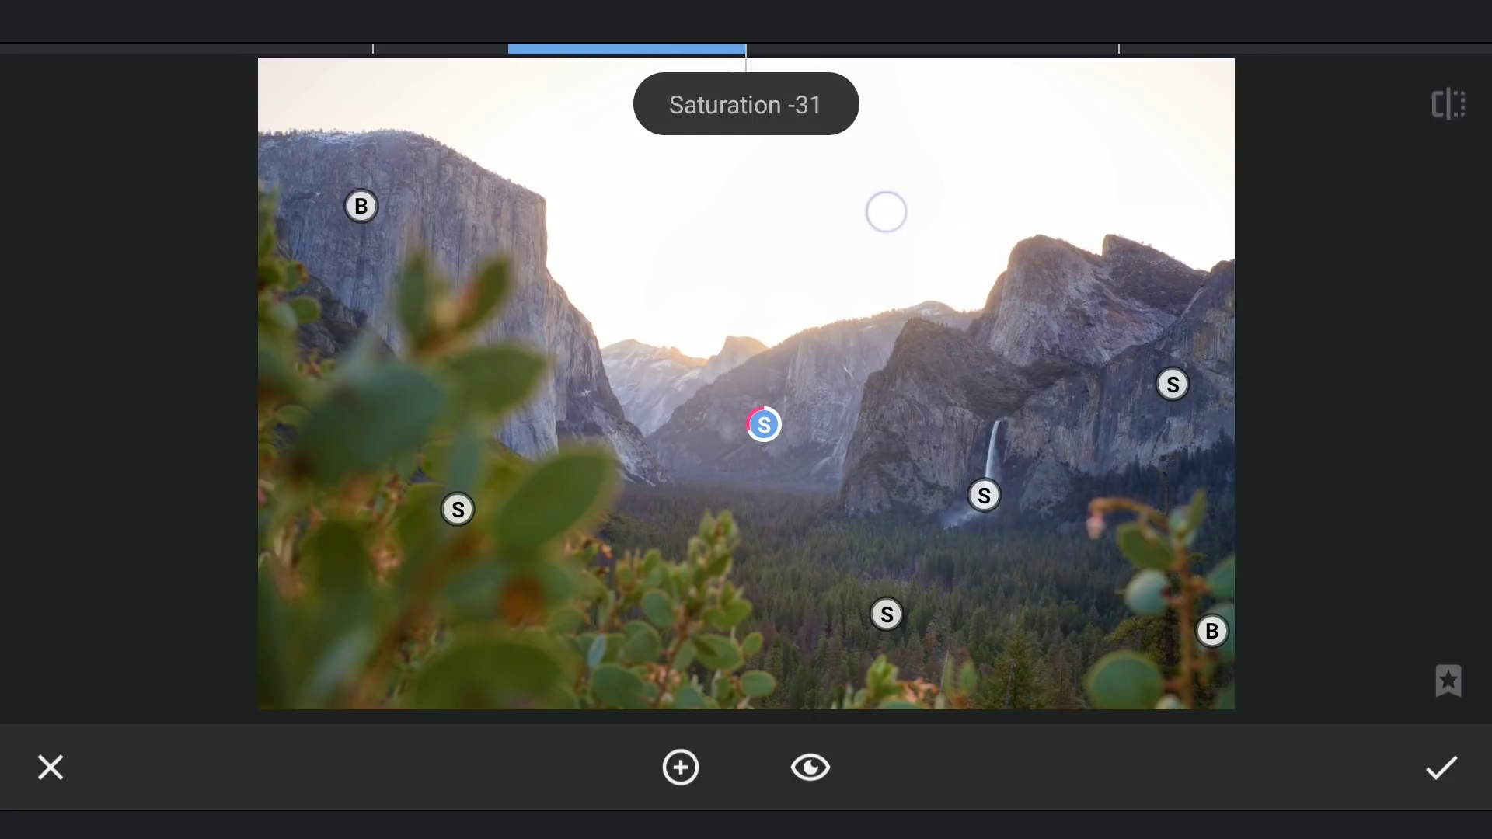
left_click(1465, 109)
left_click(1451, 104)
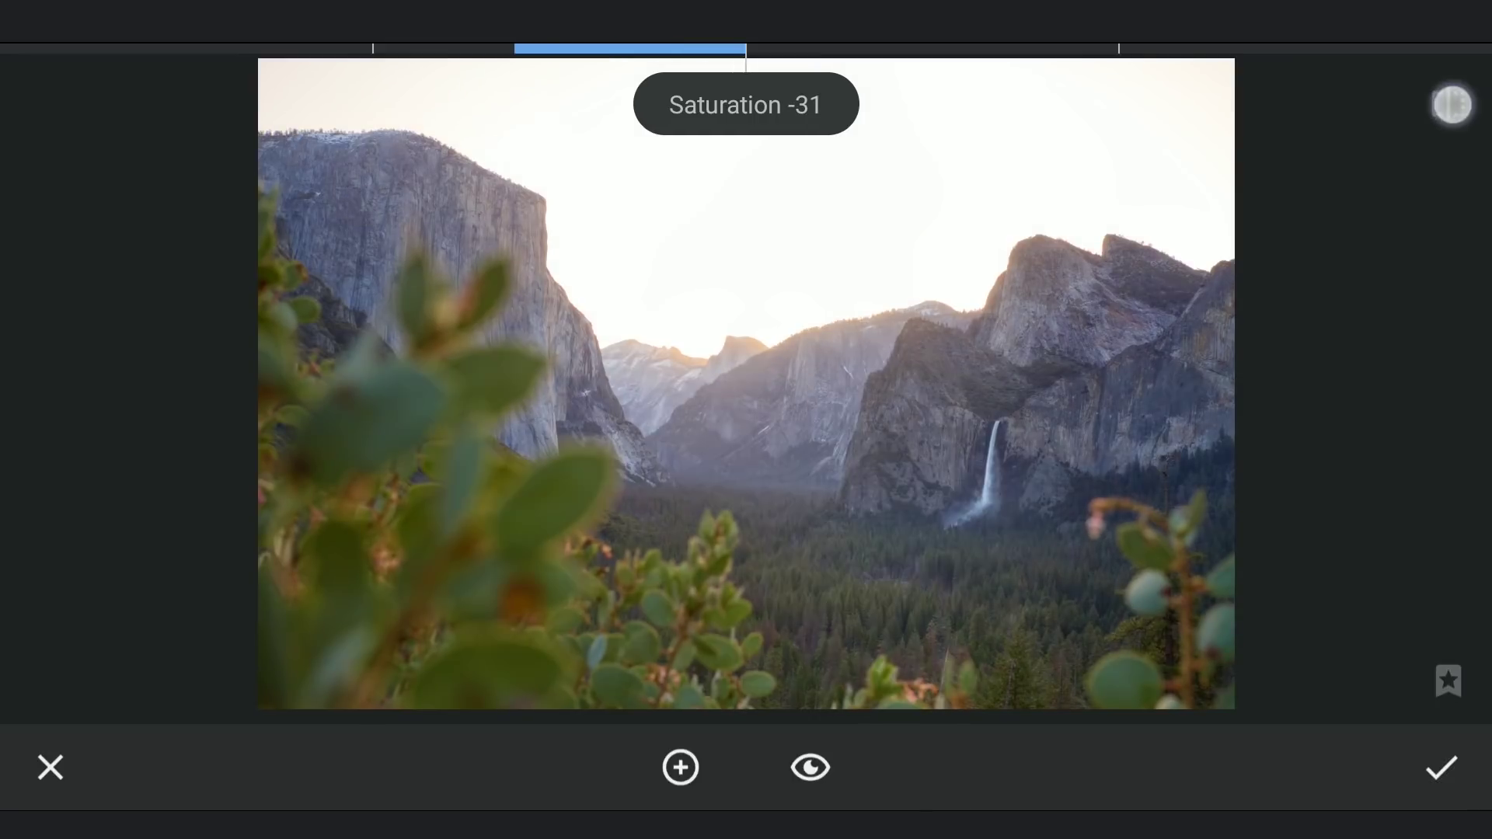
left_click(1451, 108)
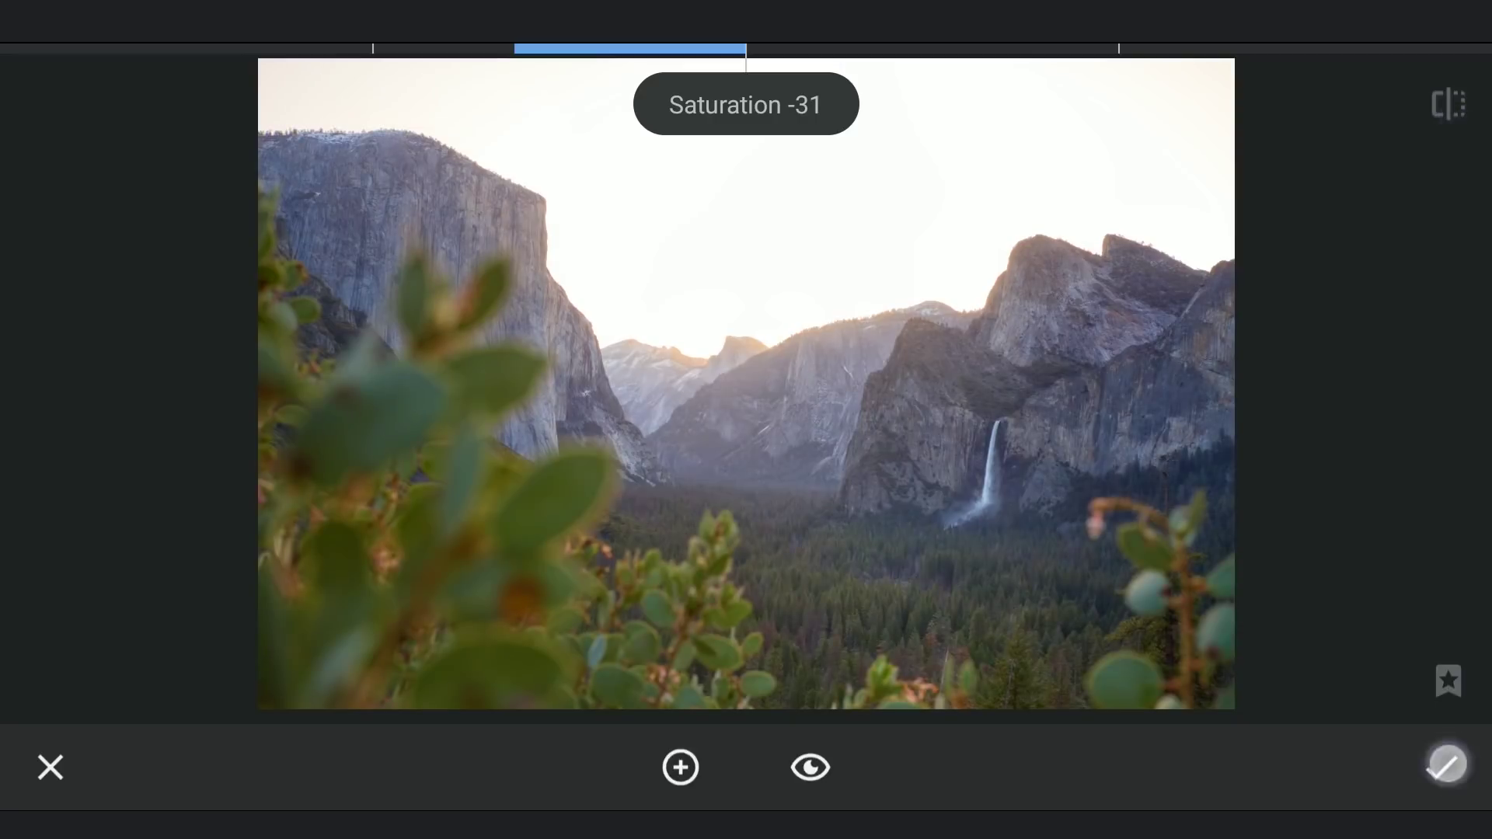
left_click(1445, 765)
left_click(1450, 430)
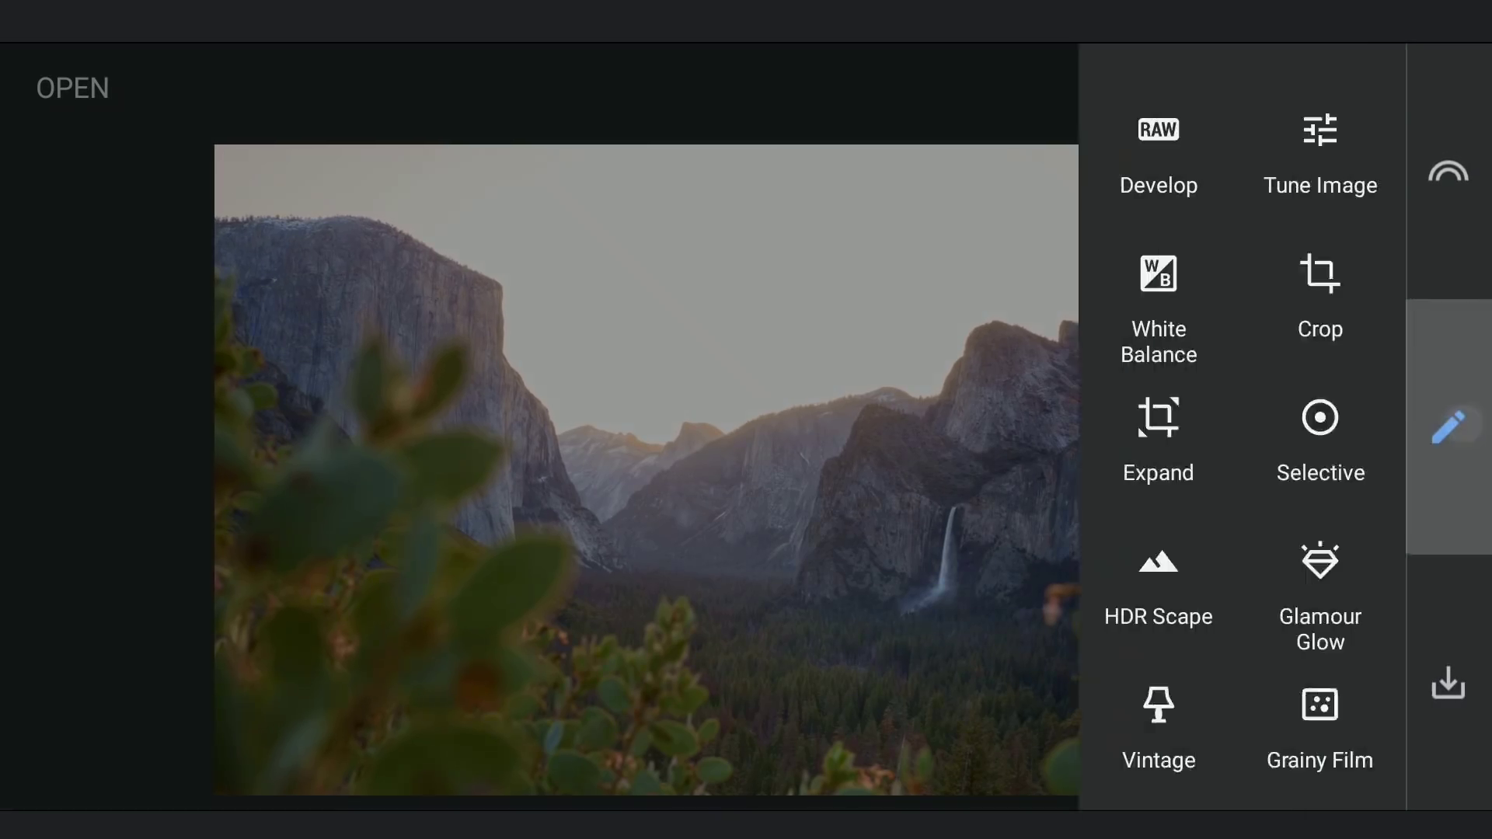
- Apply Vintage style 12 with vignette strength +80
left_click_drag(1181, 620, 1185, 415)
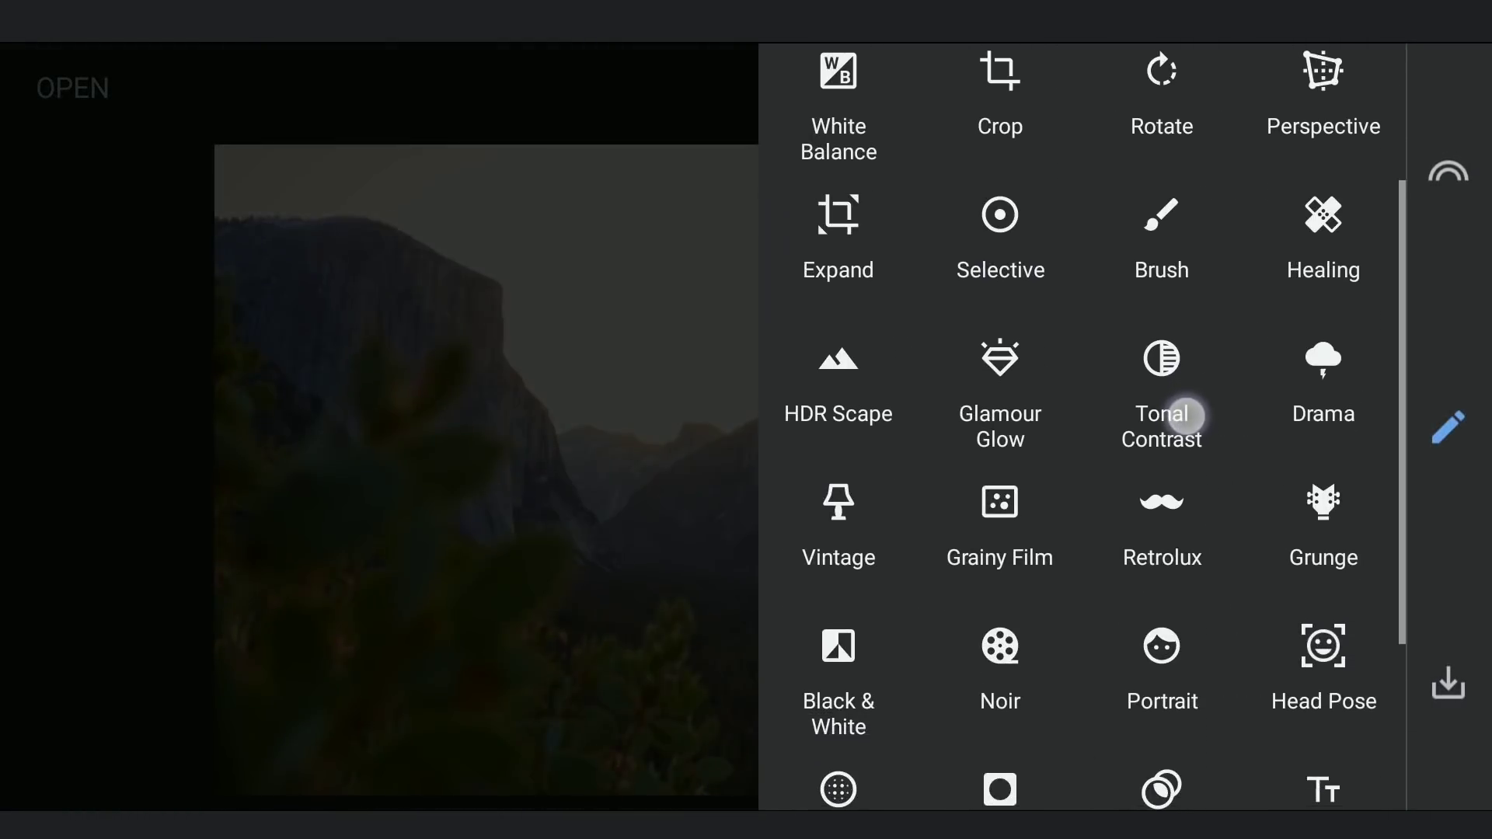
left_click(867, 520)
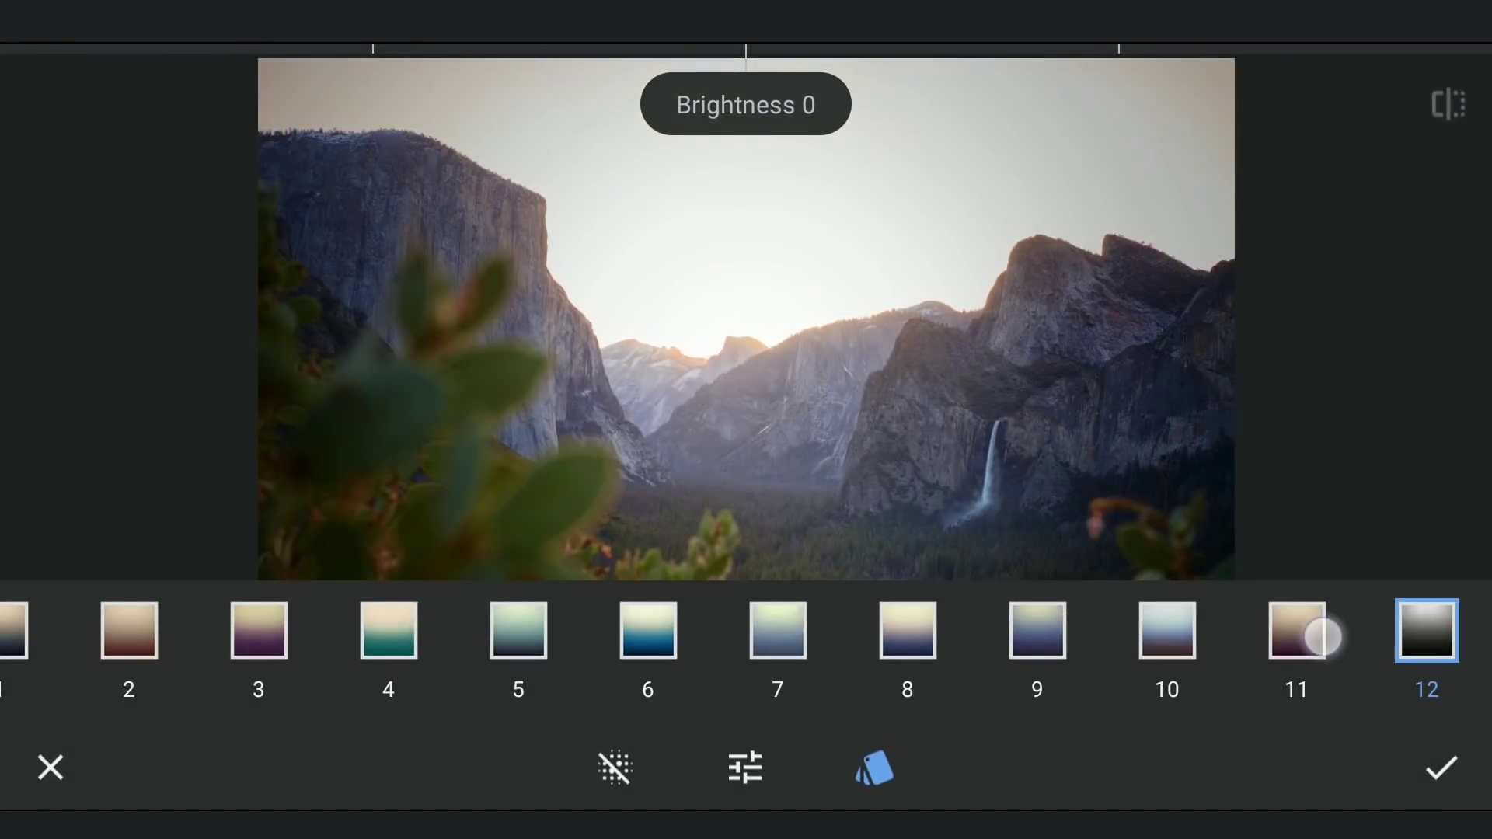
left_click(1322, 637)
left_click(1434, 636)
left_click(886, 764)
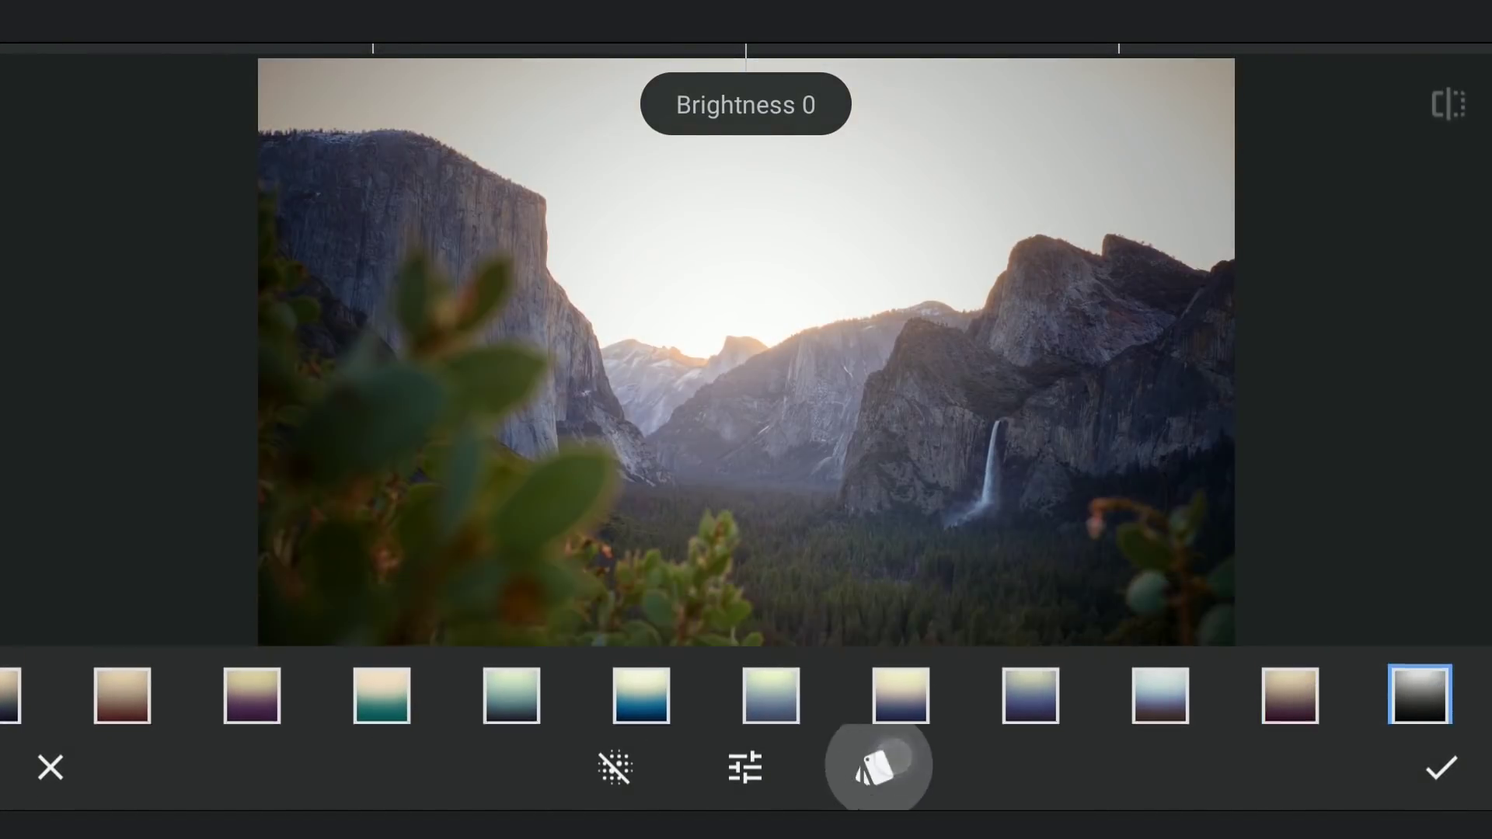
left_click_drag(1038, 437, 1047, 245)
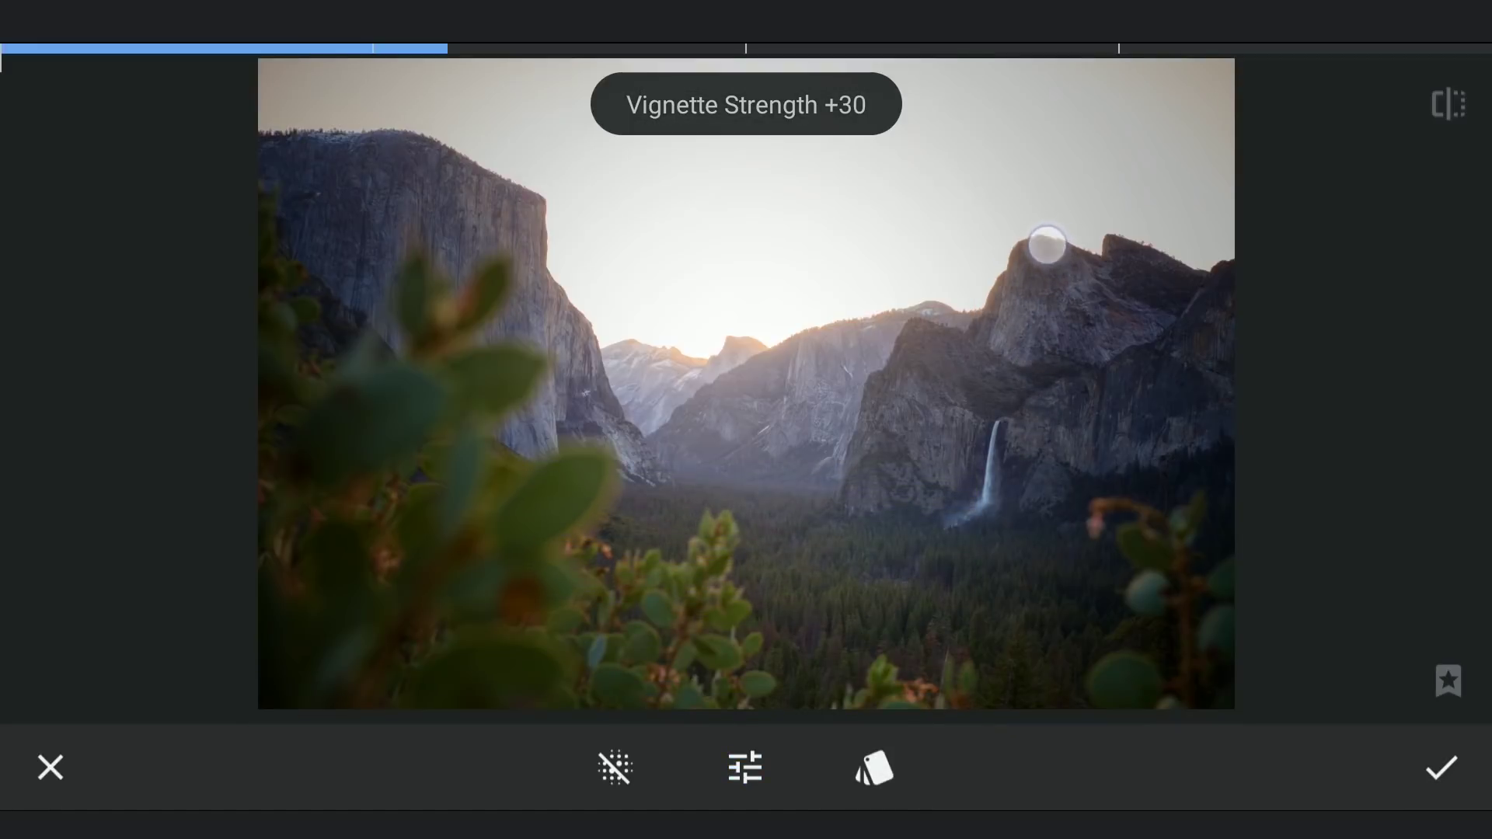
mouse_move(1010, 360)
left_mouse_down()
mouse_move(1145, 372)
mouse_move(982, 377)
mouse_move(1147, 392)
left_mouse_up()
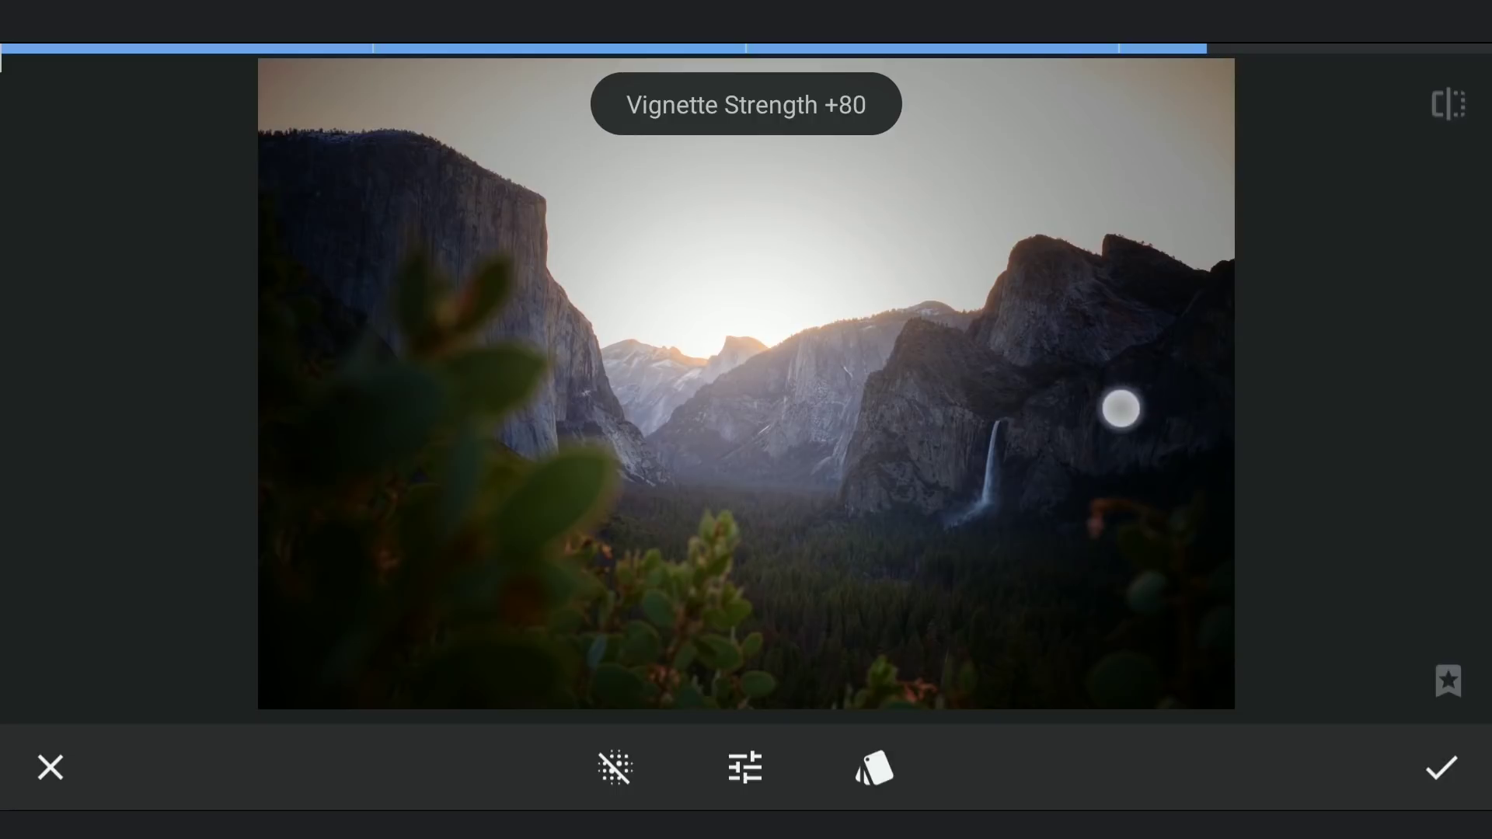
left_click(1442, 768)
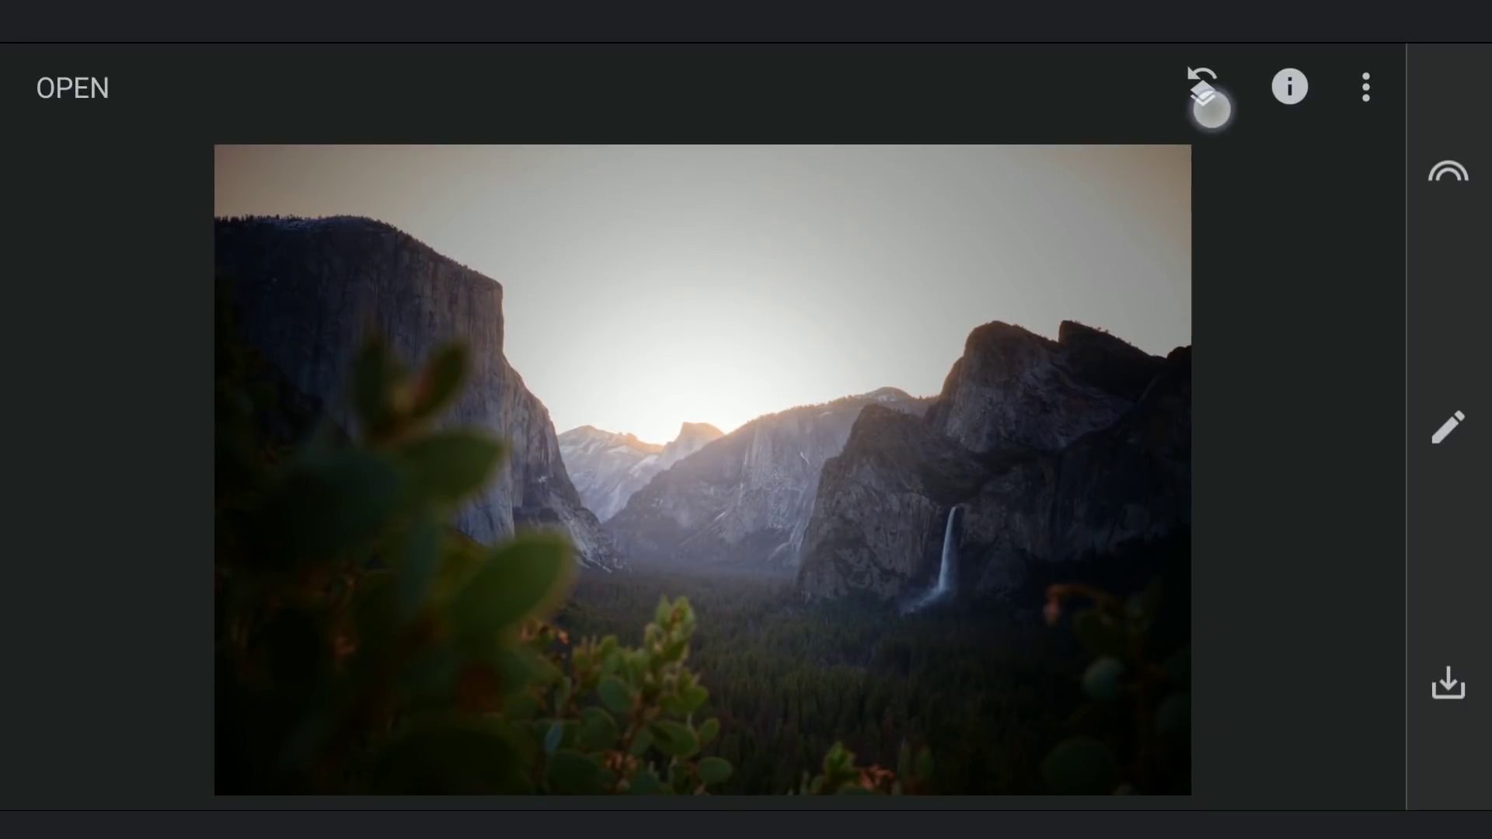
- Open the Vintage edit's brush mask from the edit stack and set brush strength to 0
left_click(1210, 109)
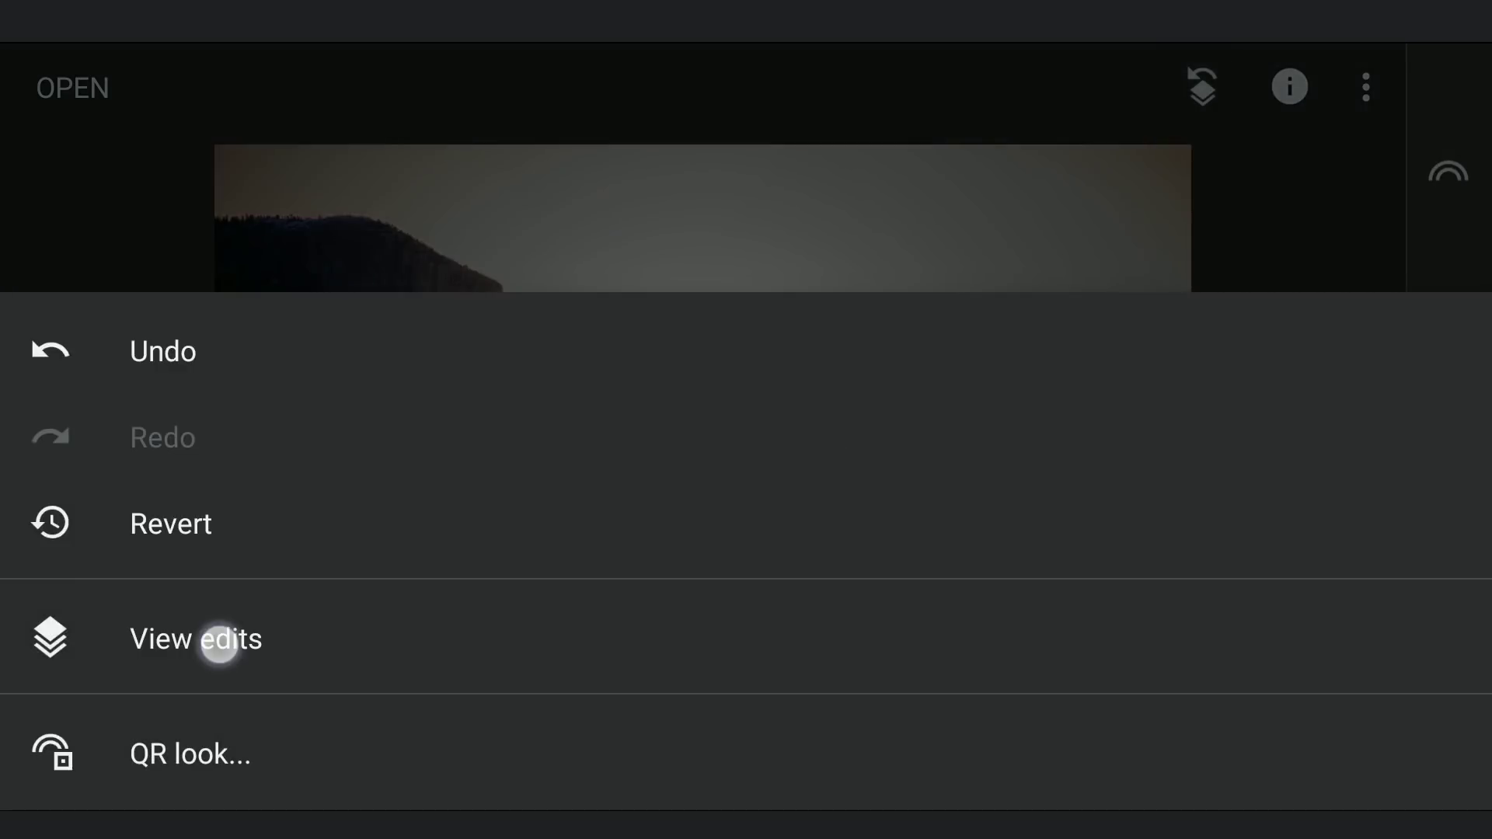
left_click(219, 643)
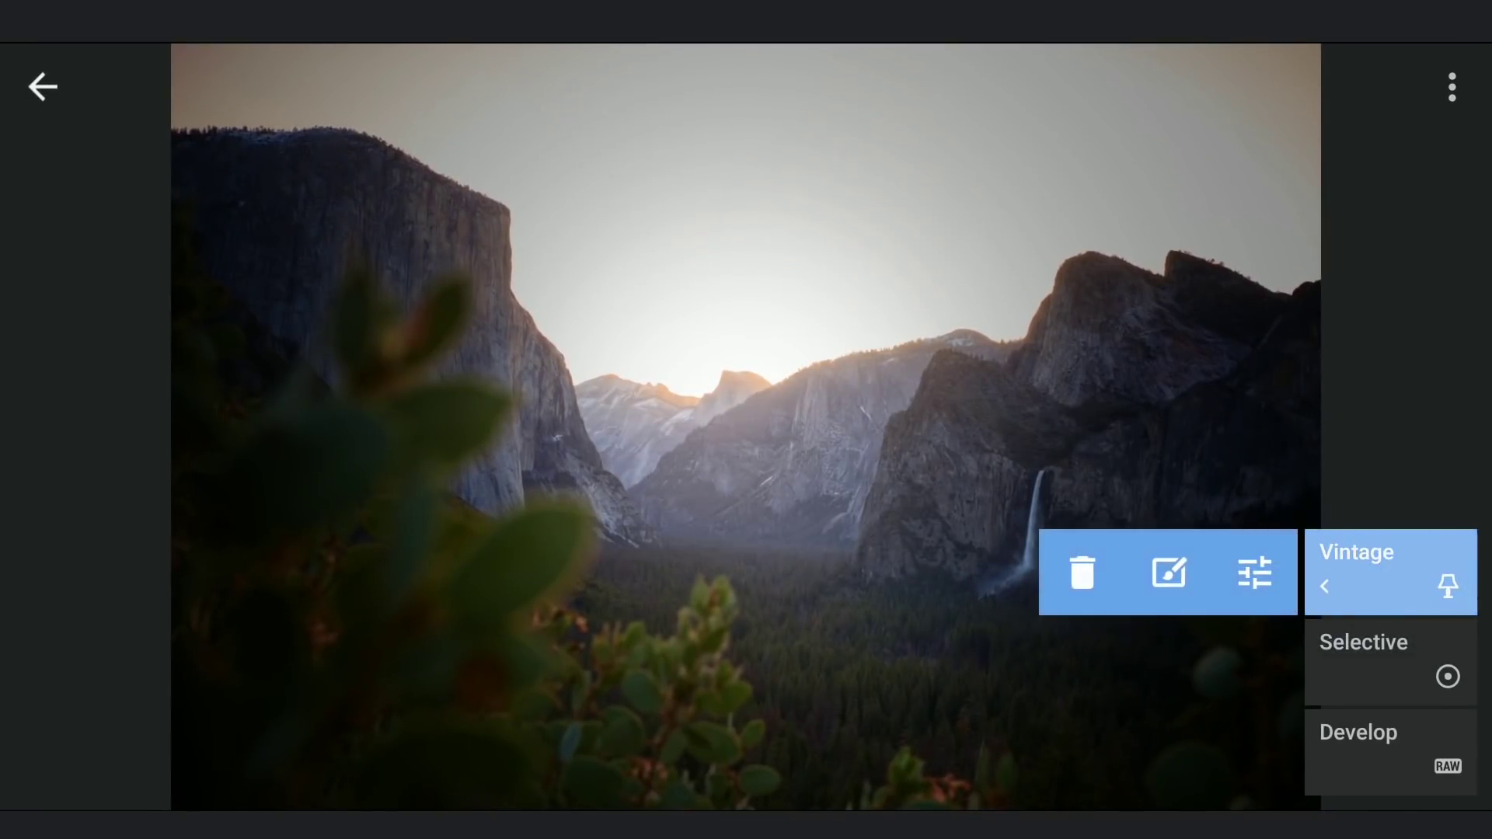
left_click(1175, 583)
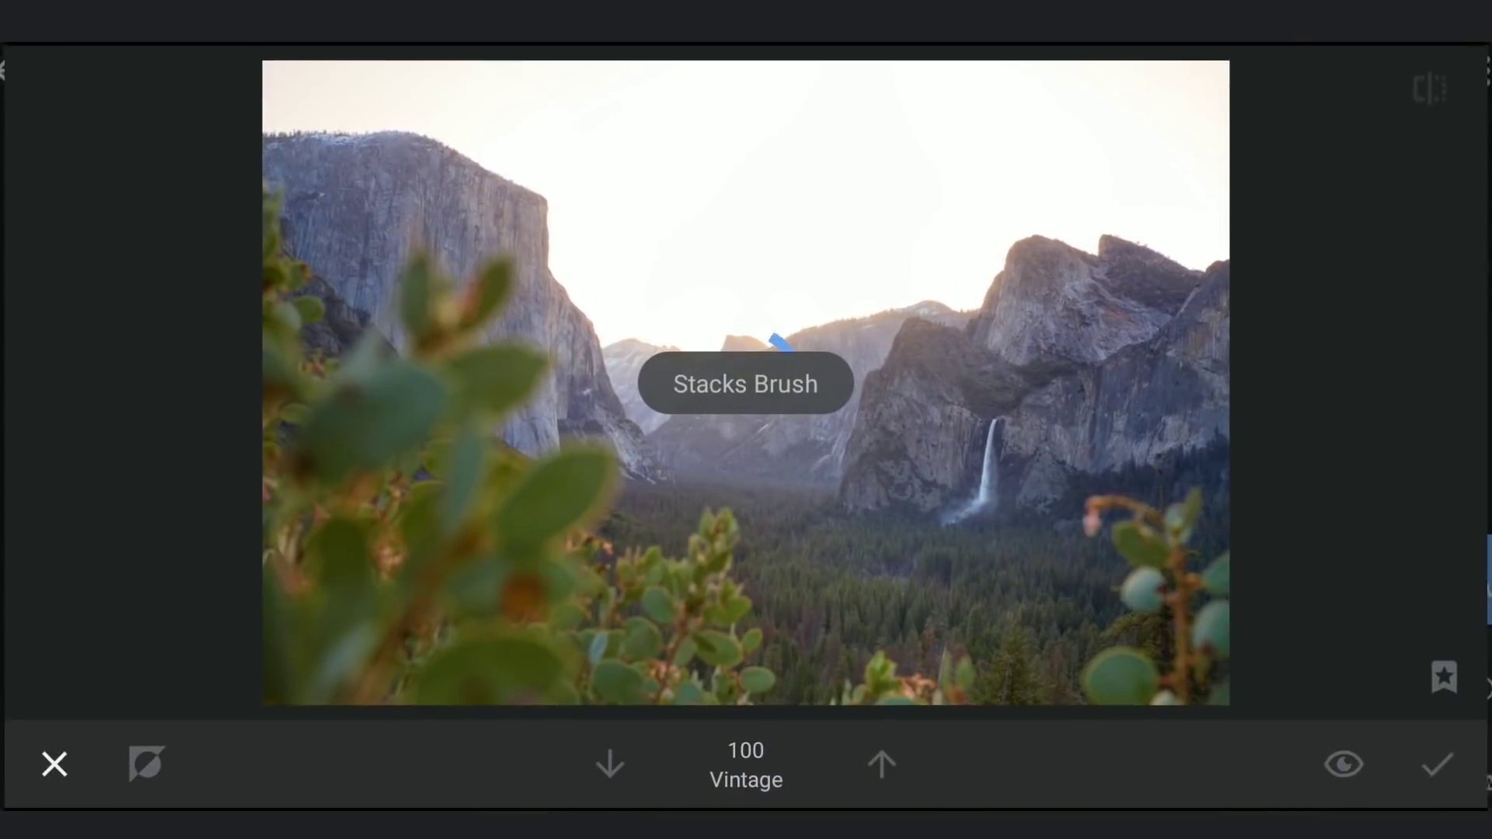
left_click(142, 766)
left_click(884, 766)
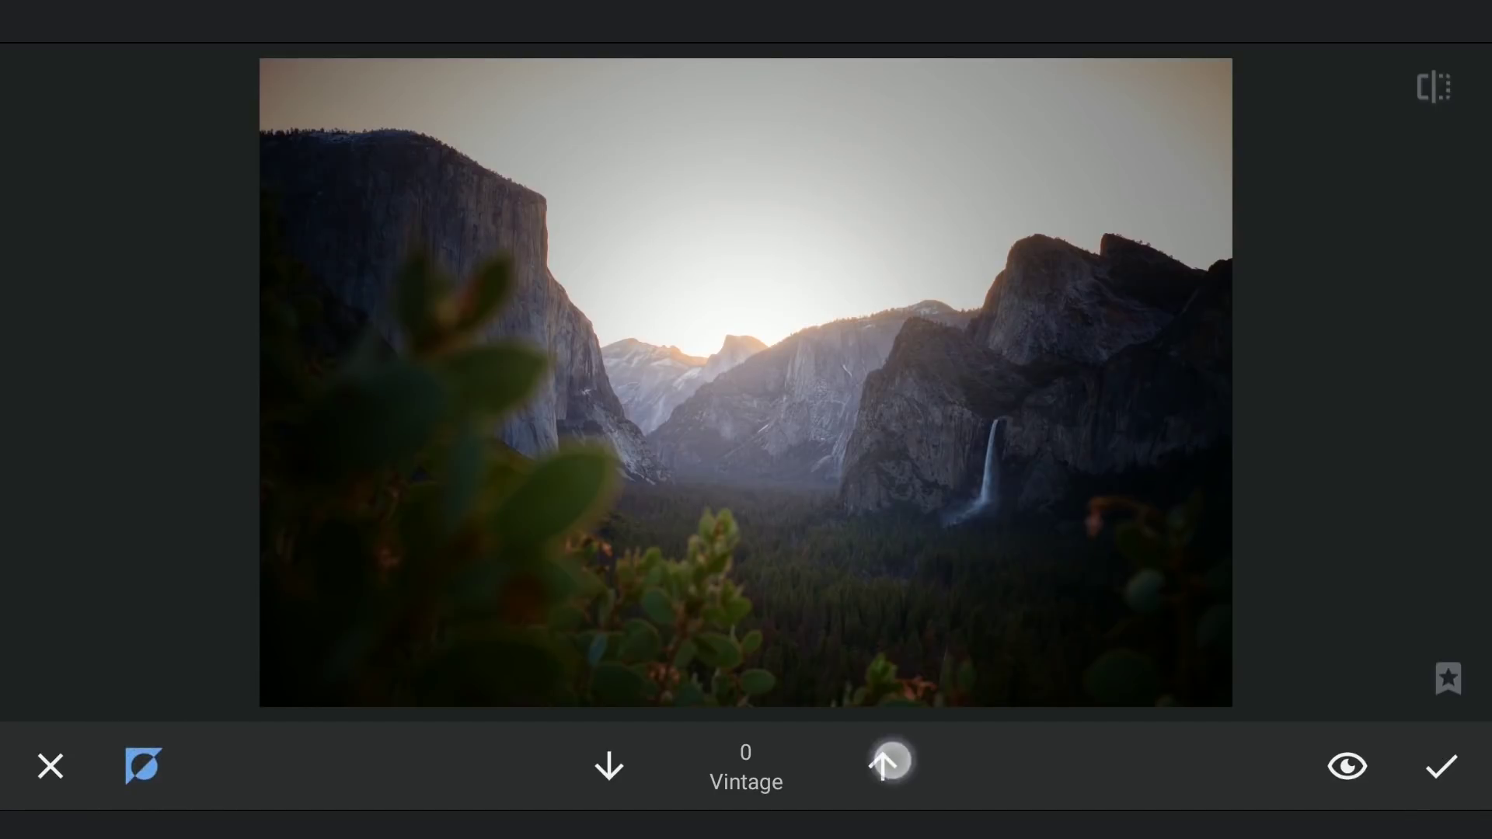
left_click(618, 766)
scroll(796, 399, "down", 5)
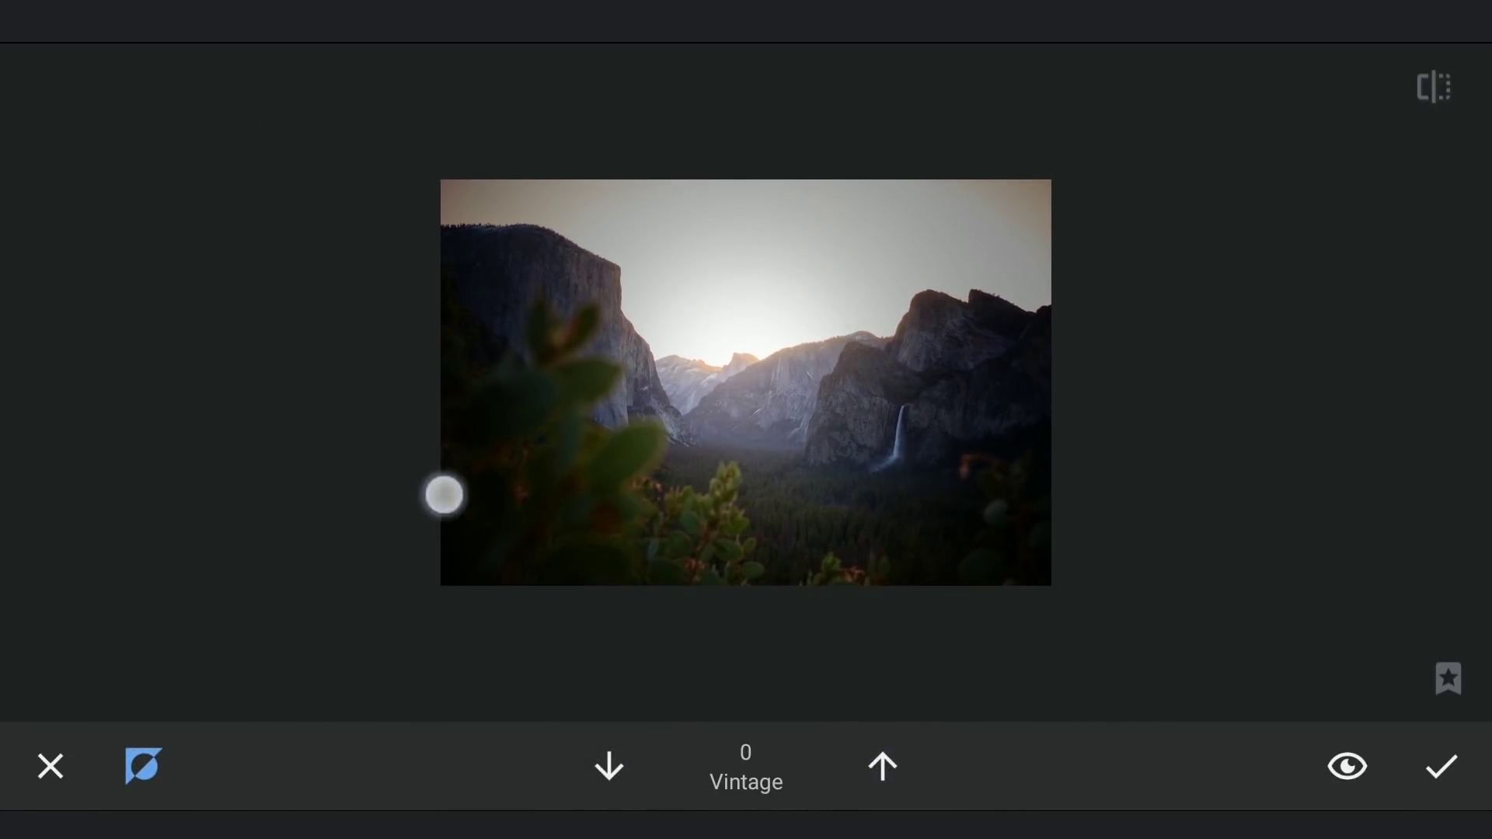
- Erase the Vintage effect from the left foliage, right cliffs and waterfall
mouse_move(444, 496)
left_mouse_down()
mouse_move(497, 543)
mouse_move(446, 502)
left_mouse_up()
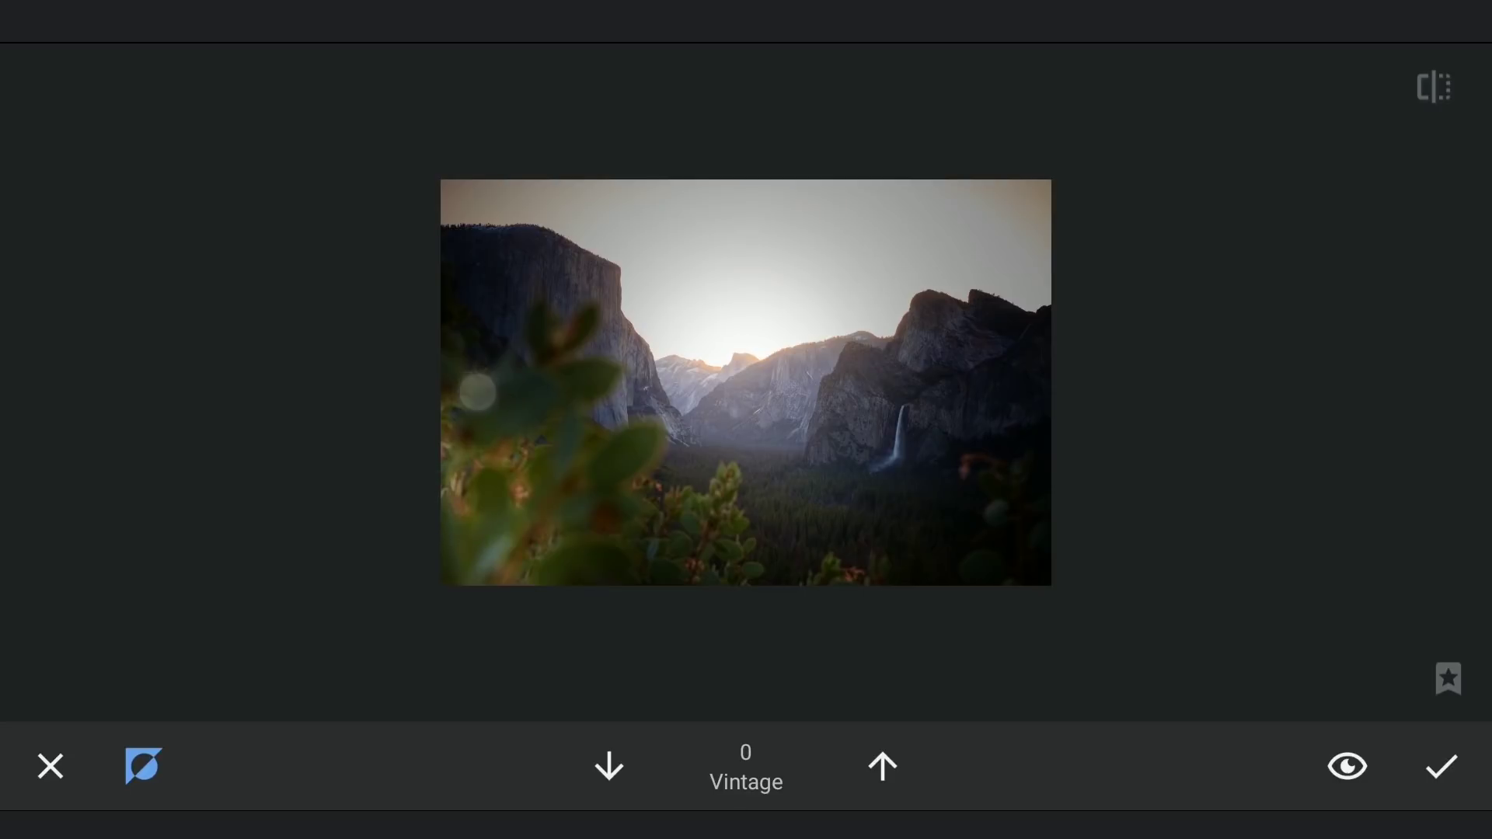
scroll(731, 379, "up", 1)
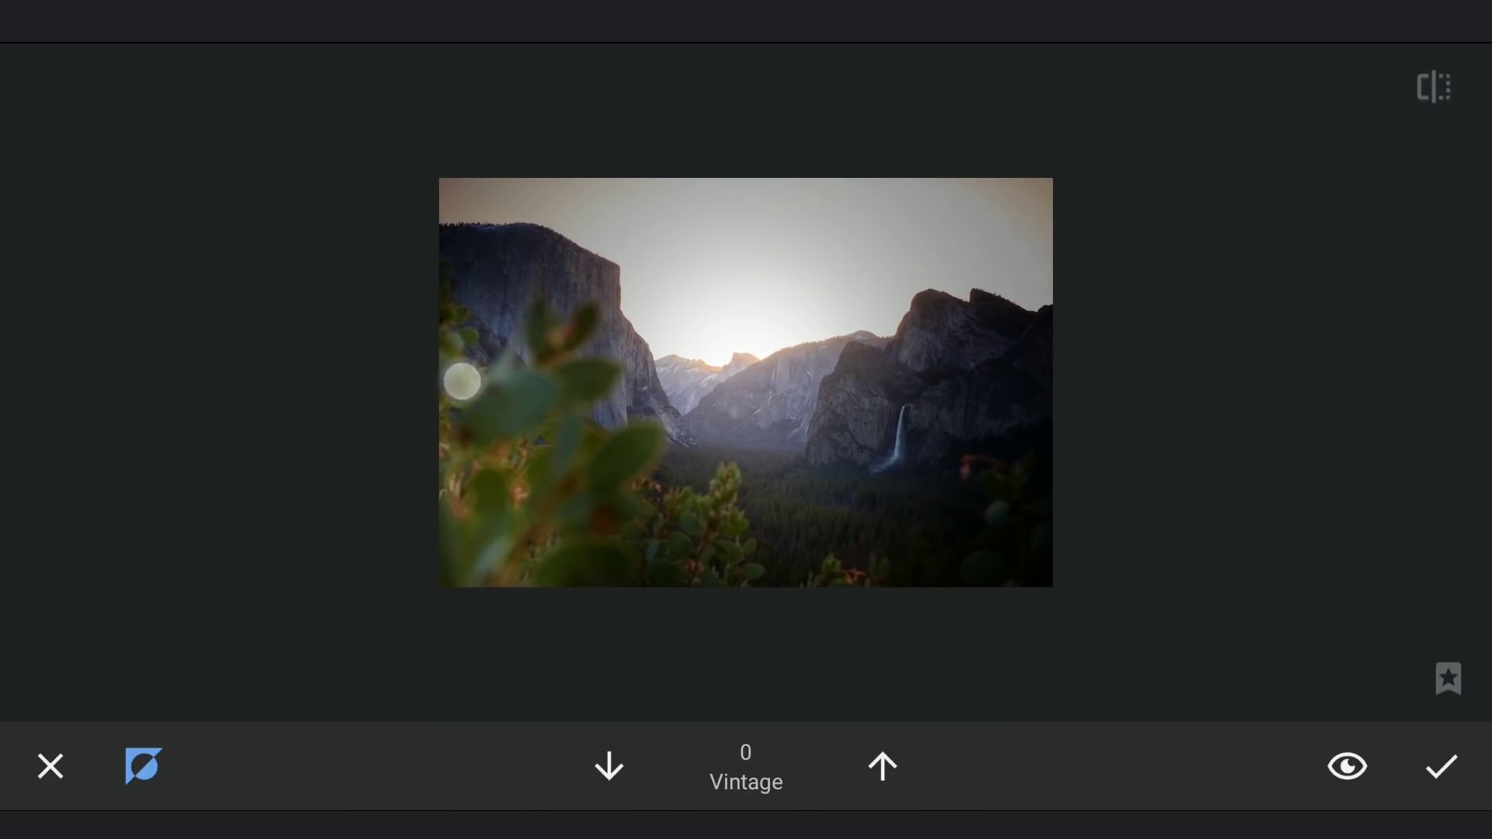
mouse_move(462, 380)
left_mouse_down()
mouse_move(526, 386)
mouse_move(437, 386)
left_mouse_up()
left_click_drag(992, 481, 990, 440)
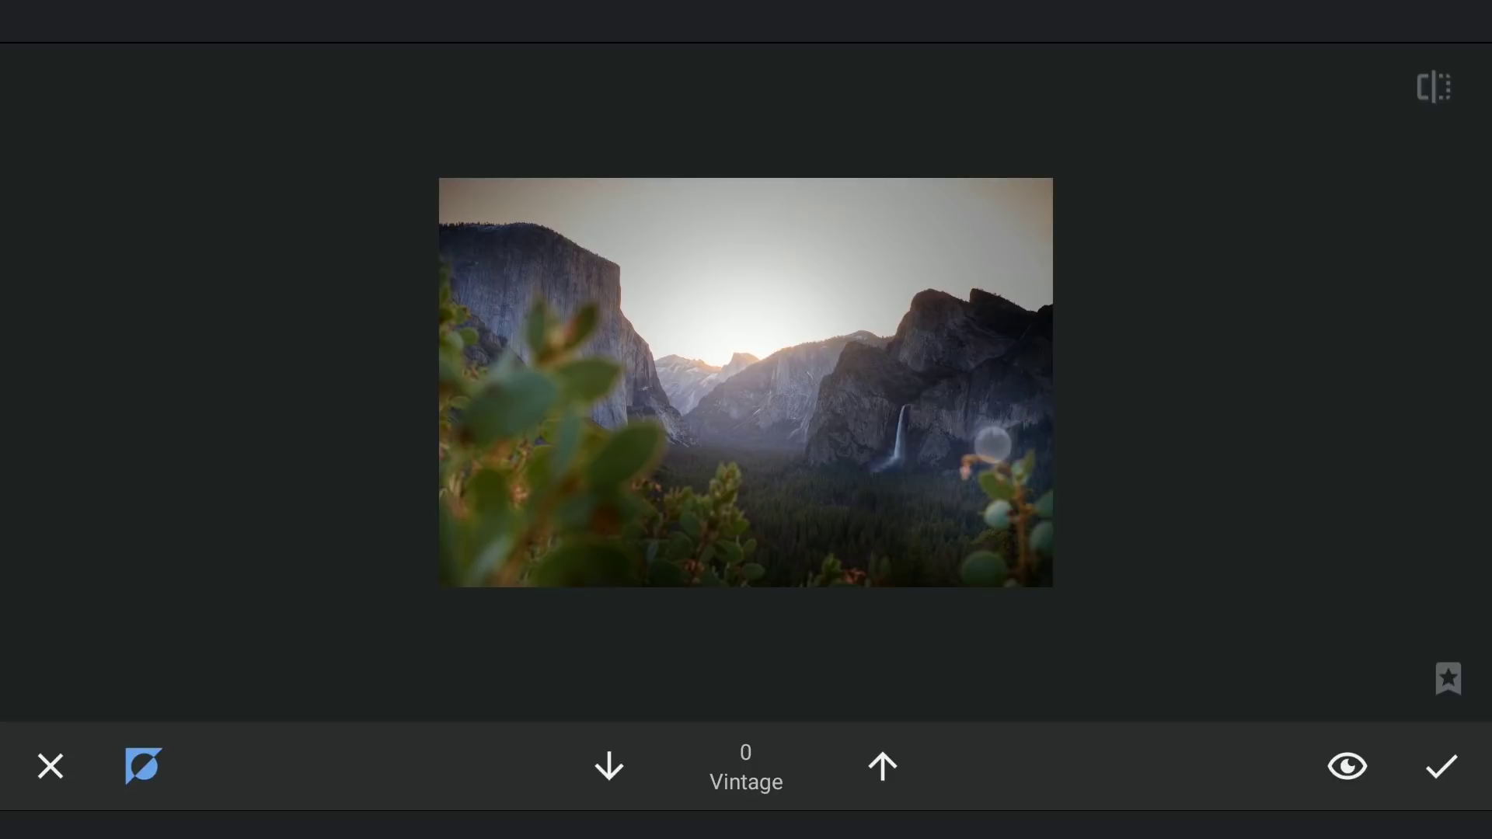
left_click_drag(932, 373, 495, 574)
left_click_drag(705, 578, 1097, 567)
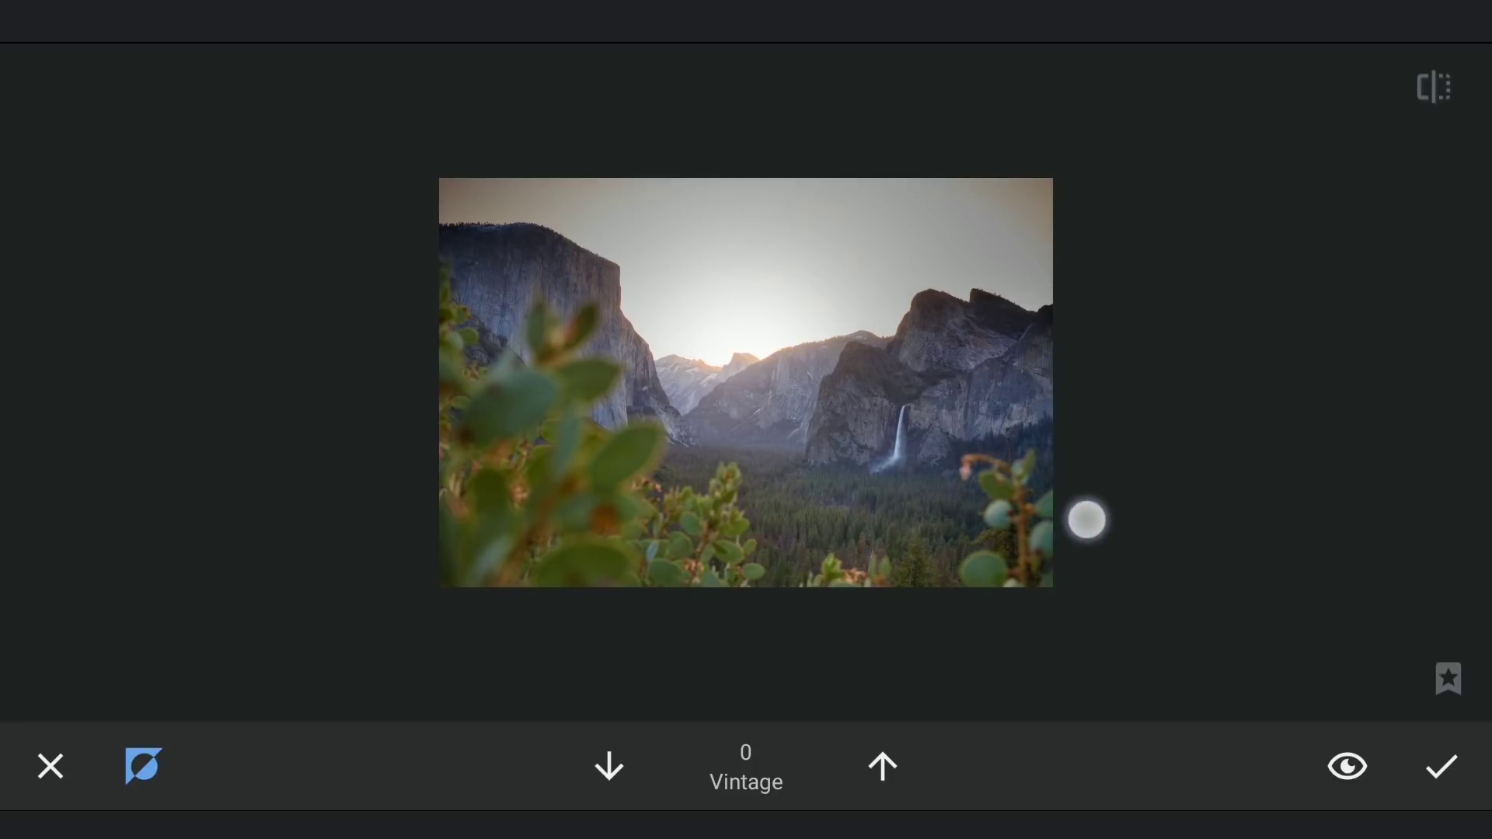
- Paint the Vintage effect at strength 75 along the top sky and lower-left, clearing the left side
left_click(883, 765)
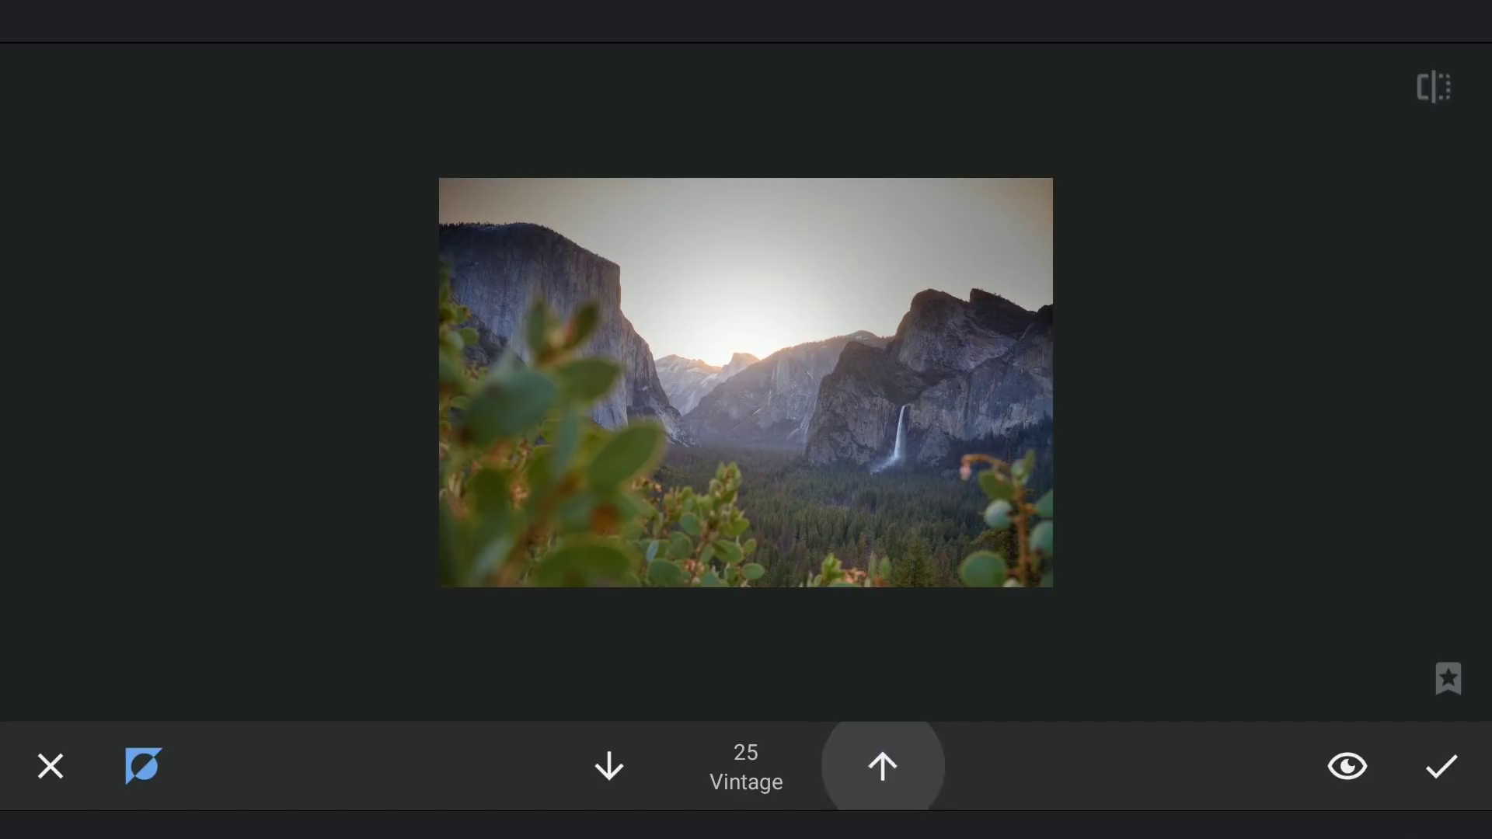
left_click(883, 765)
left_click(883, 766)
left_click_drag(1090, 187, 1149, 224)
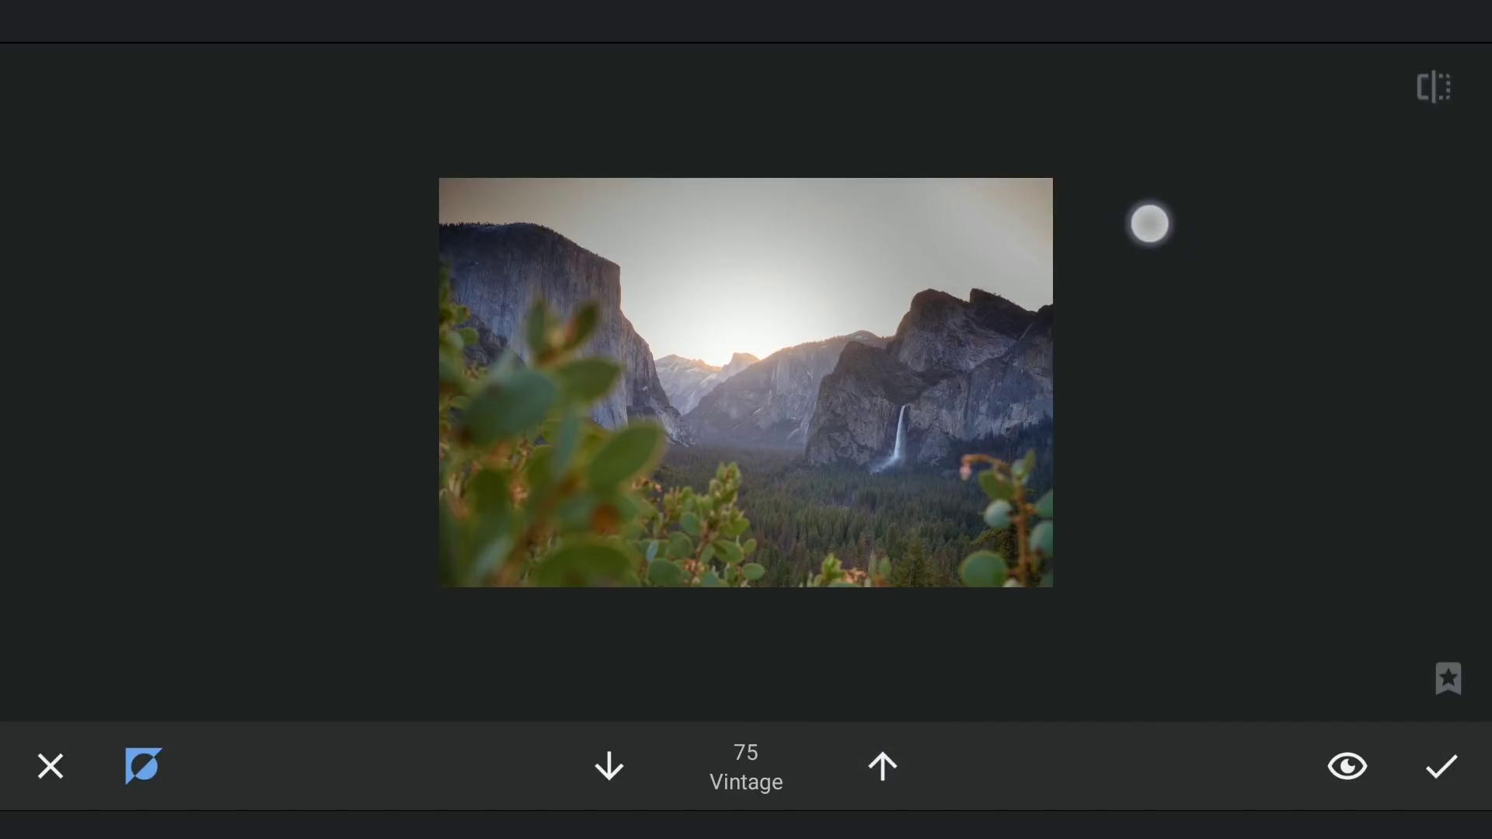
left_click_drag(892, 140, 321, 190)
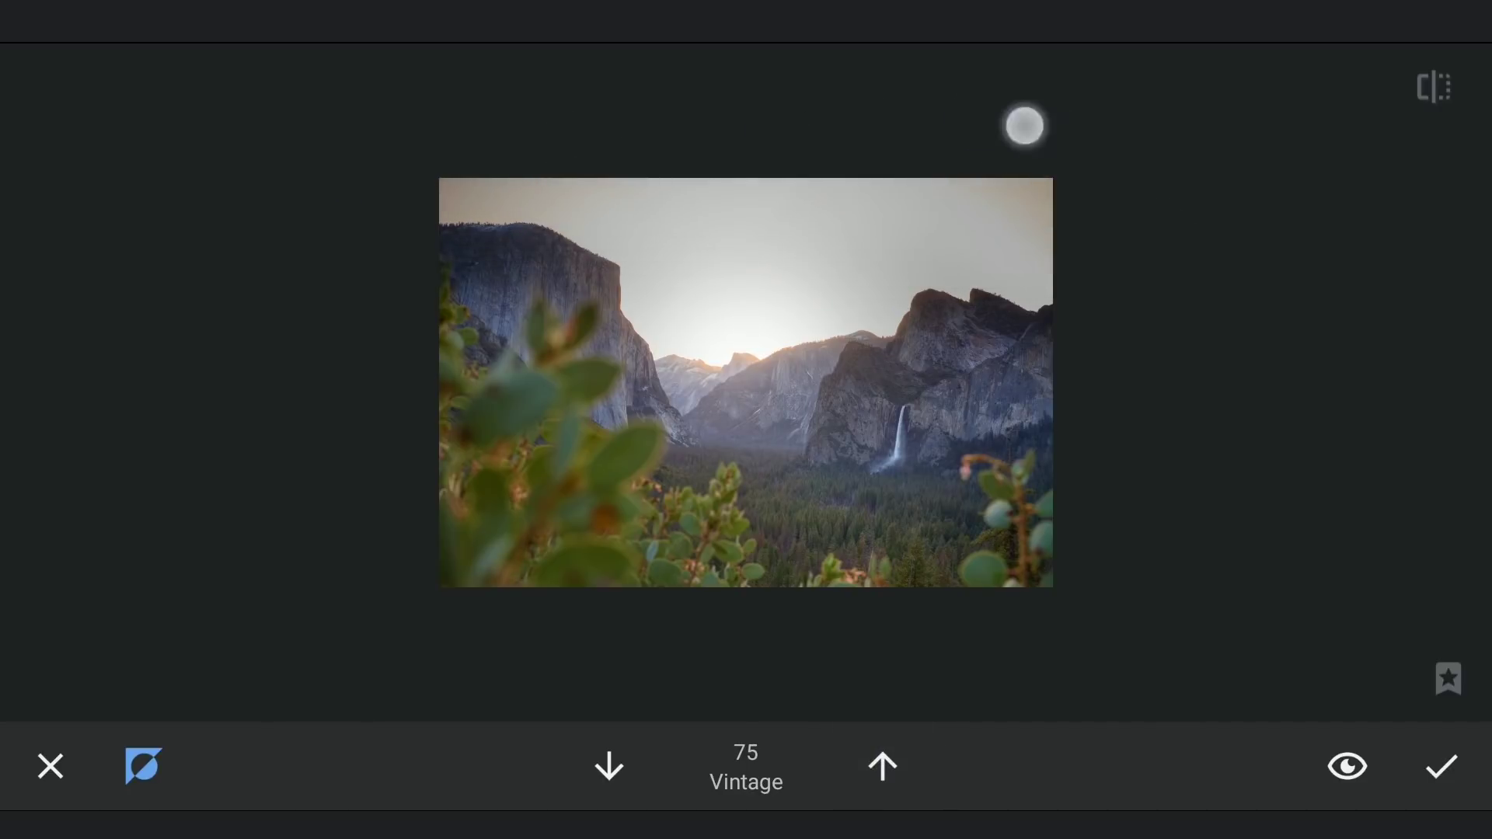
left_click(609, 767)
left_click(608, 768)
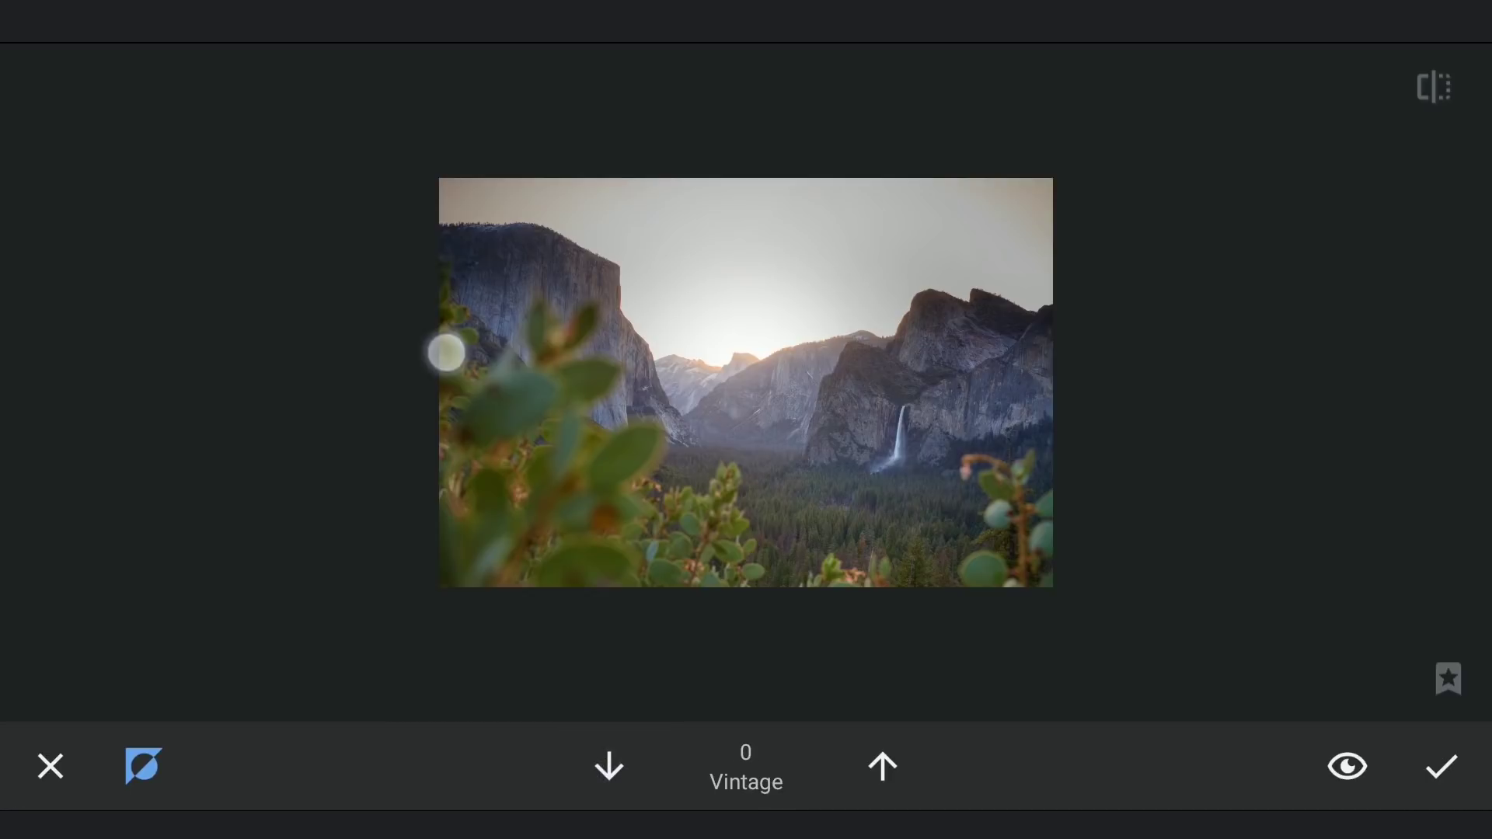
left_click_drag(446, 350, 525, 400)
left_click(882, 767)
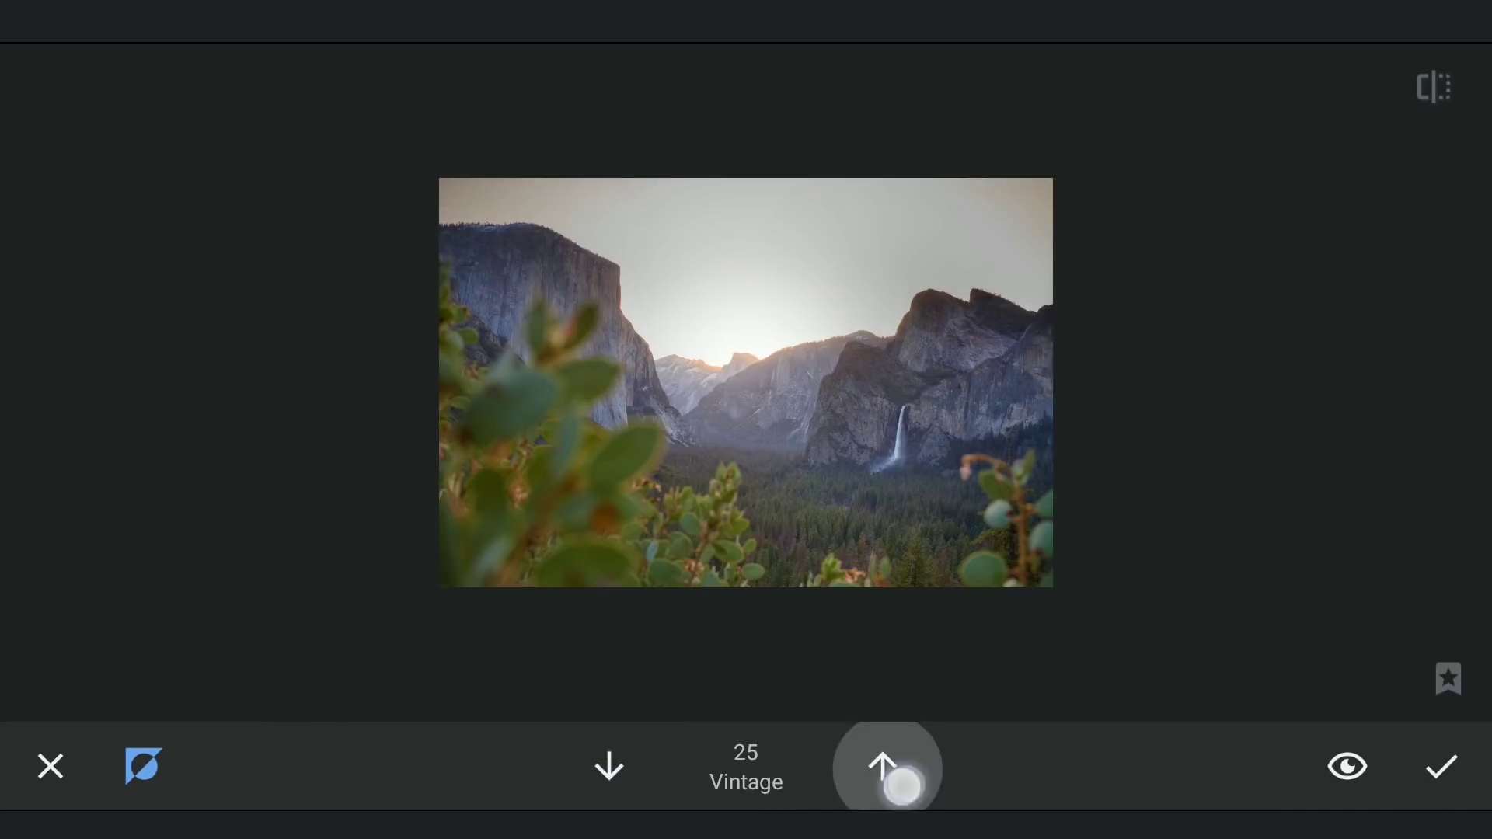
mouse_move(422, 618)
left_mouse_down()
mouse_move(533, 633)
mouse_move(527, 608)
mouse_move(863, 630)
mouse_move(1150, 605)
left_mouse_up()
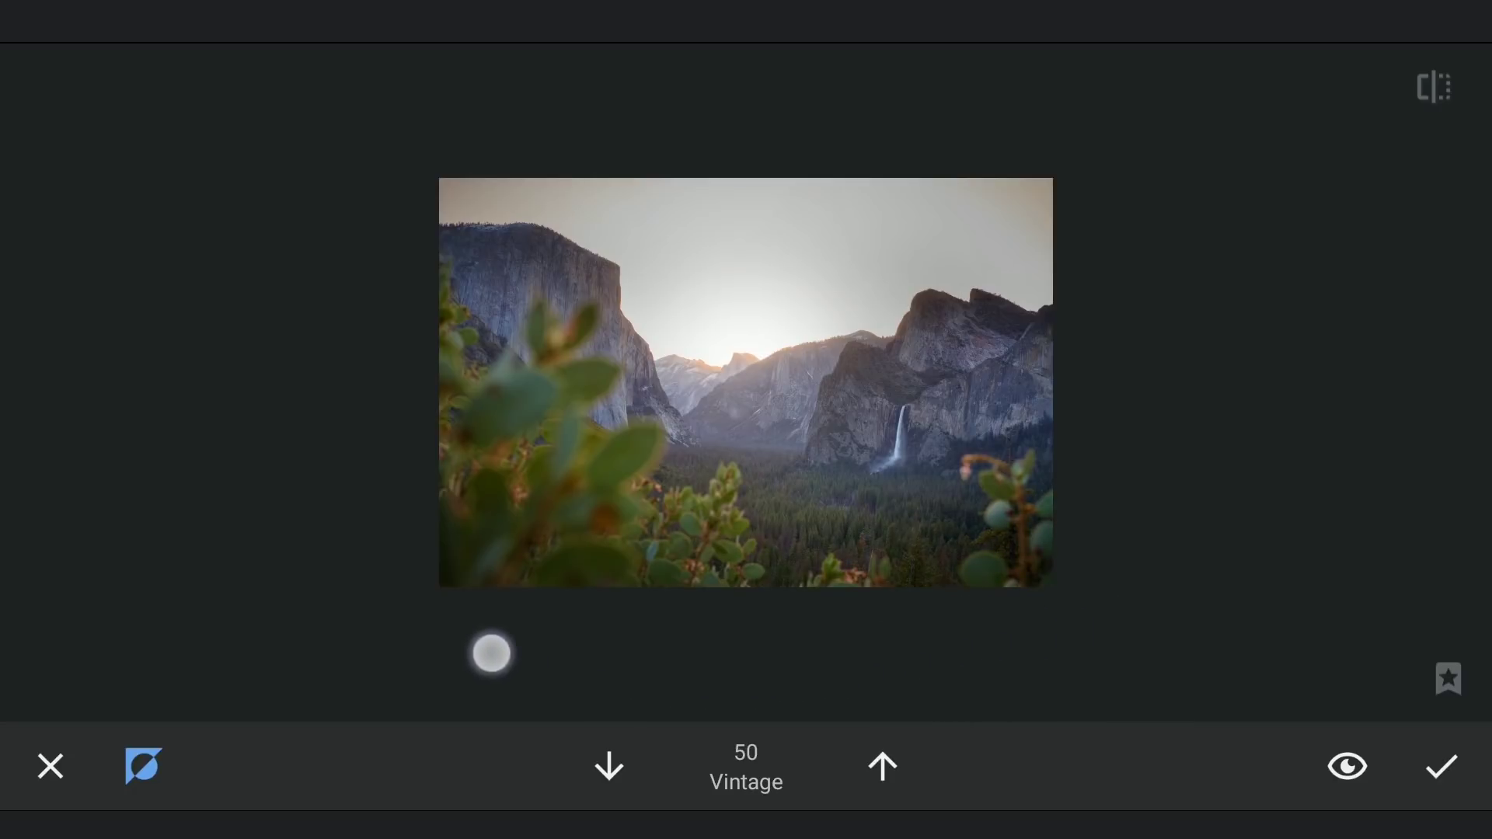
- Lightly brush the lower edges at strength 25, check the mask, and apply the brushed Vintage edit
left_click(608, 767)
left_click_drag(1083, 619, 893, 646)
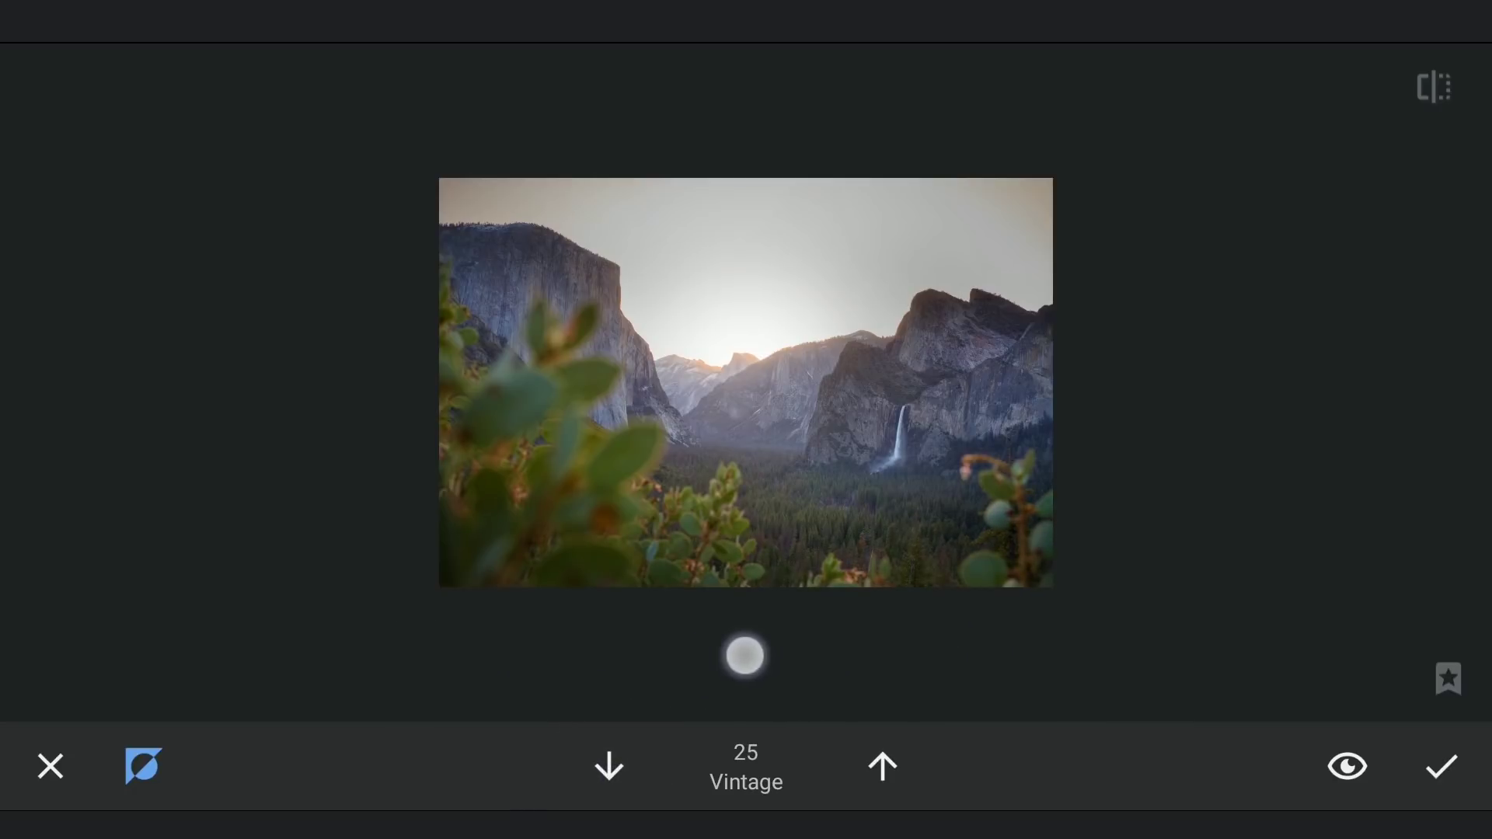
left_click_drag(745, 656, 417, 589)
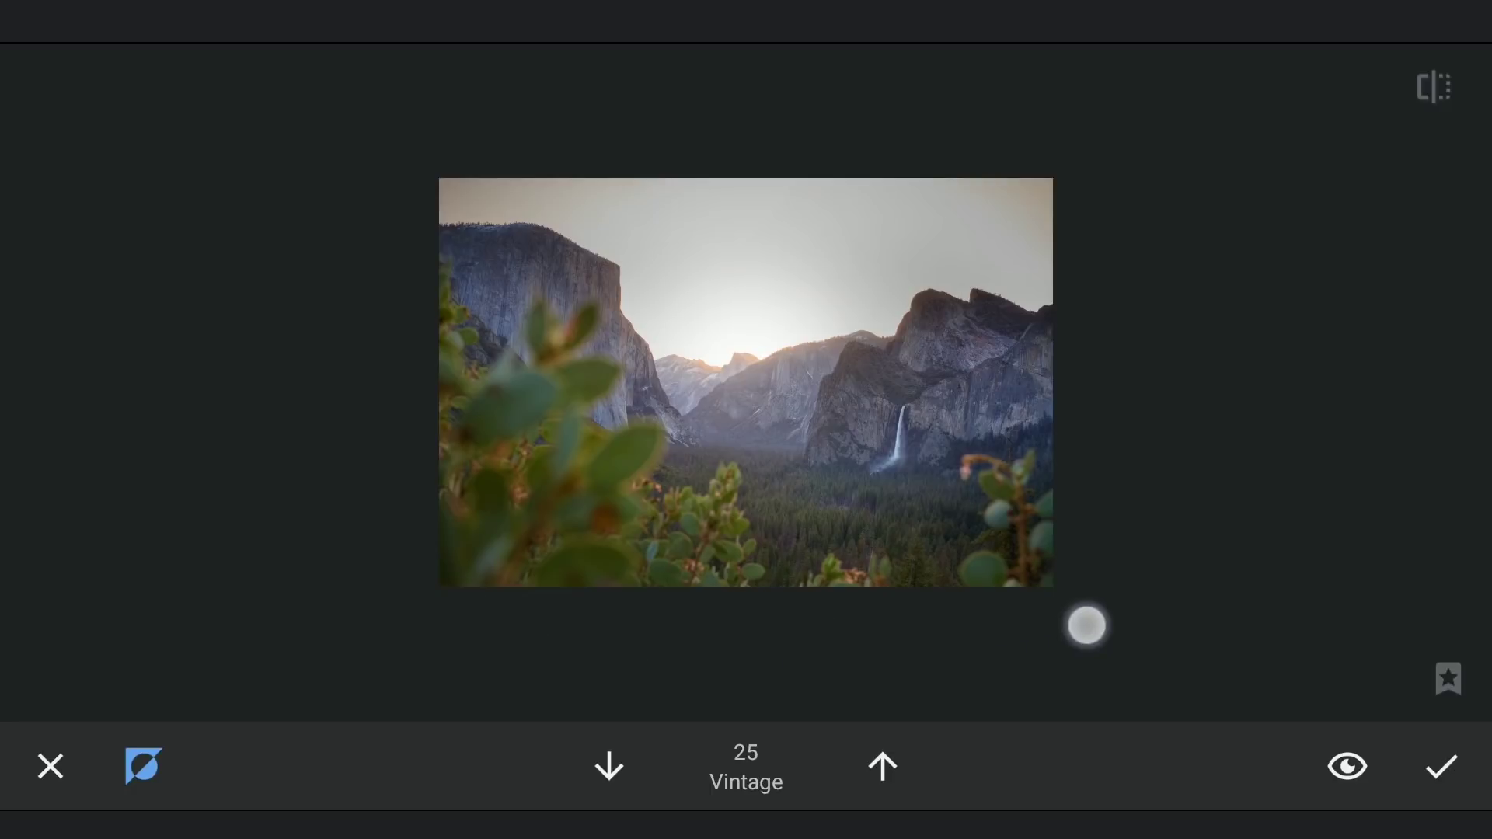
left_click(1347, 765)
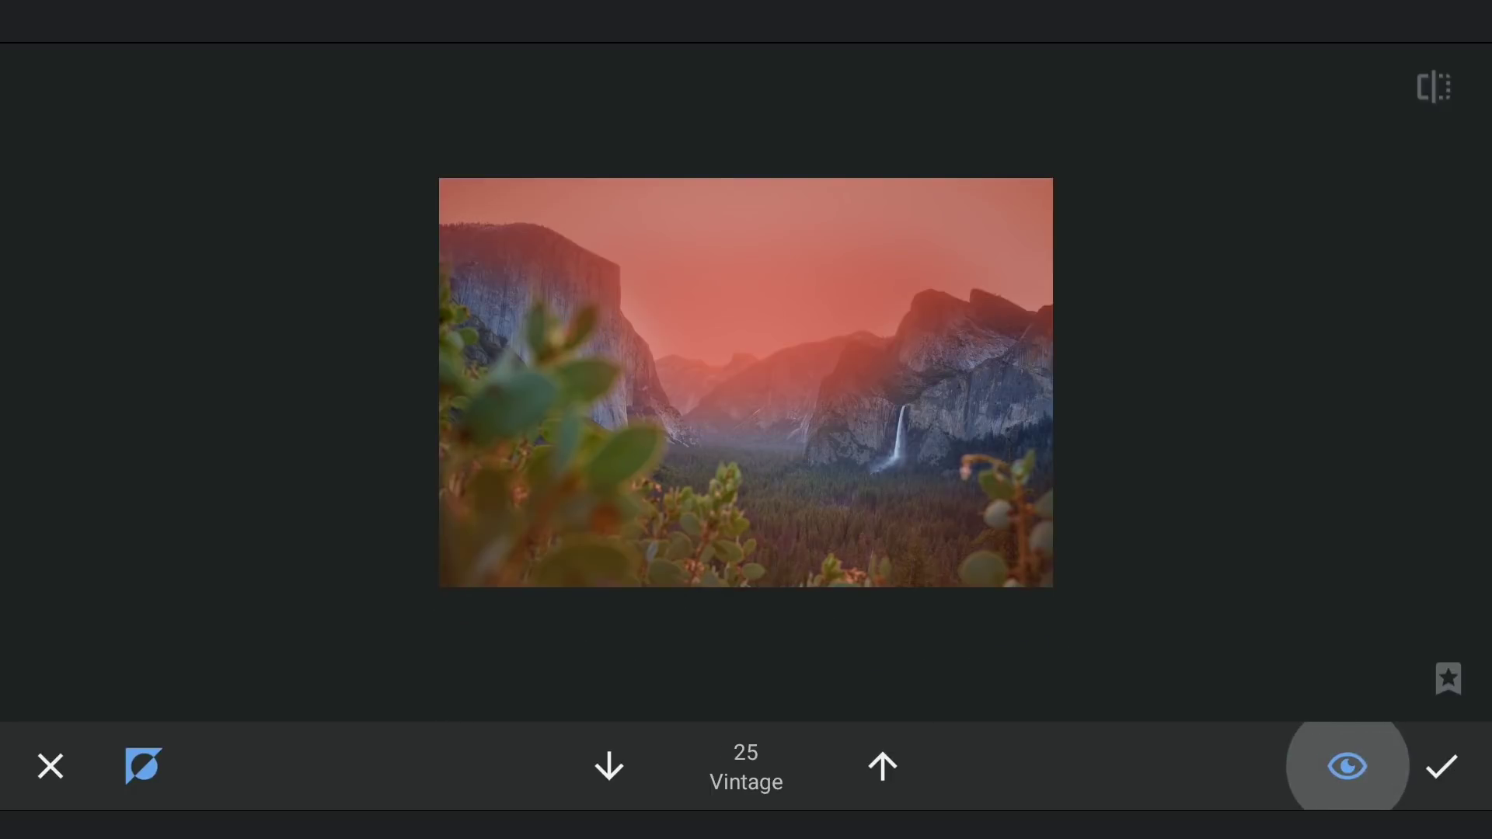
left_click(608, 768)
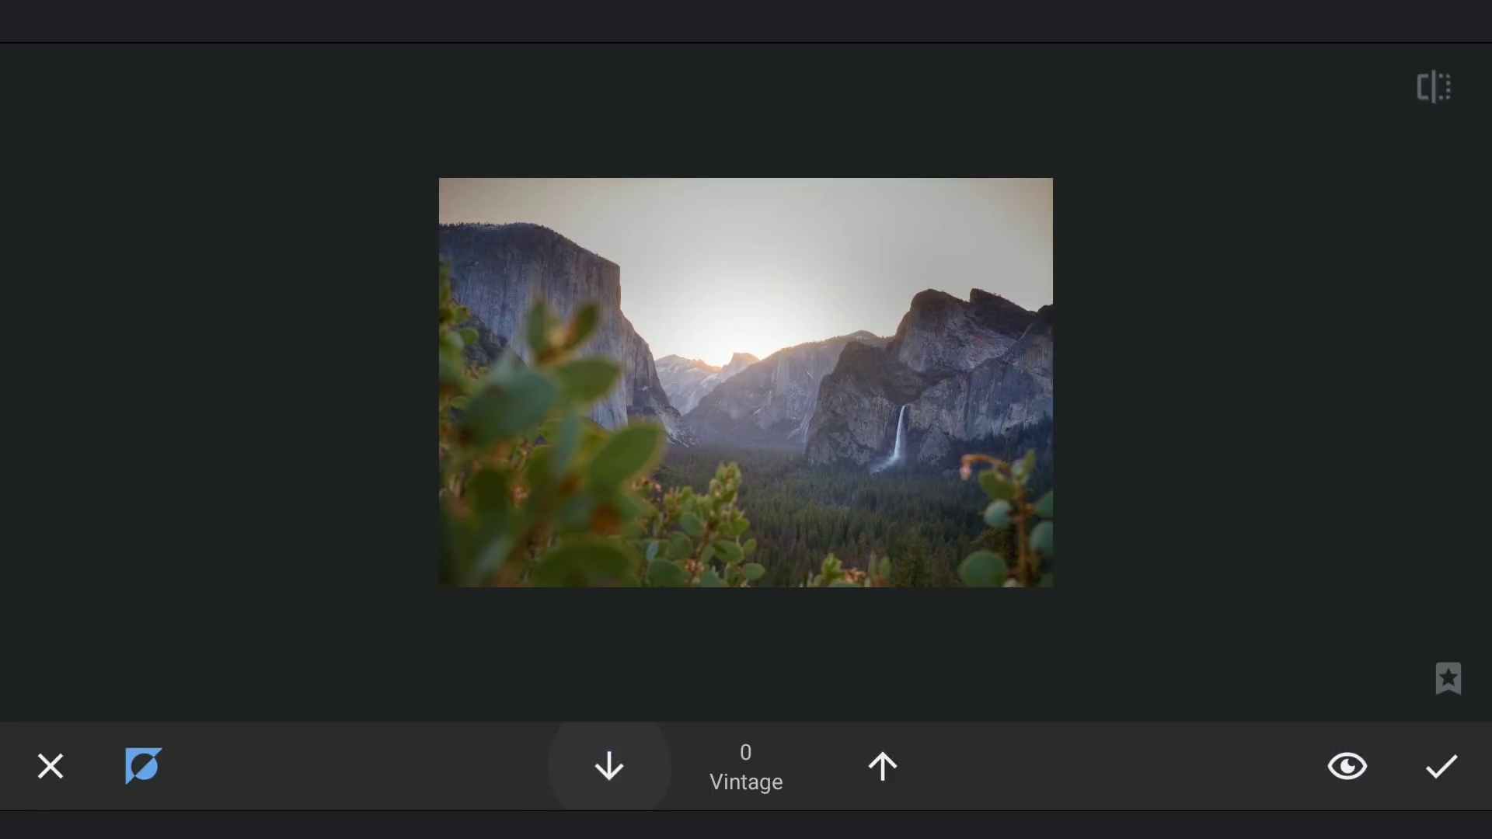
left_click(1443, 766)
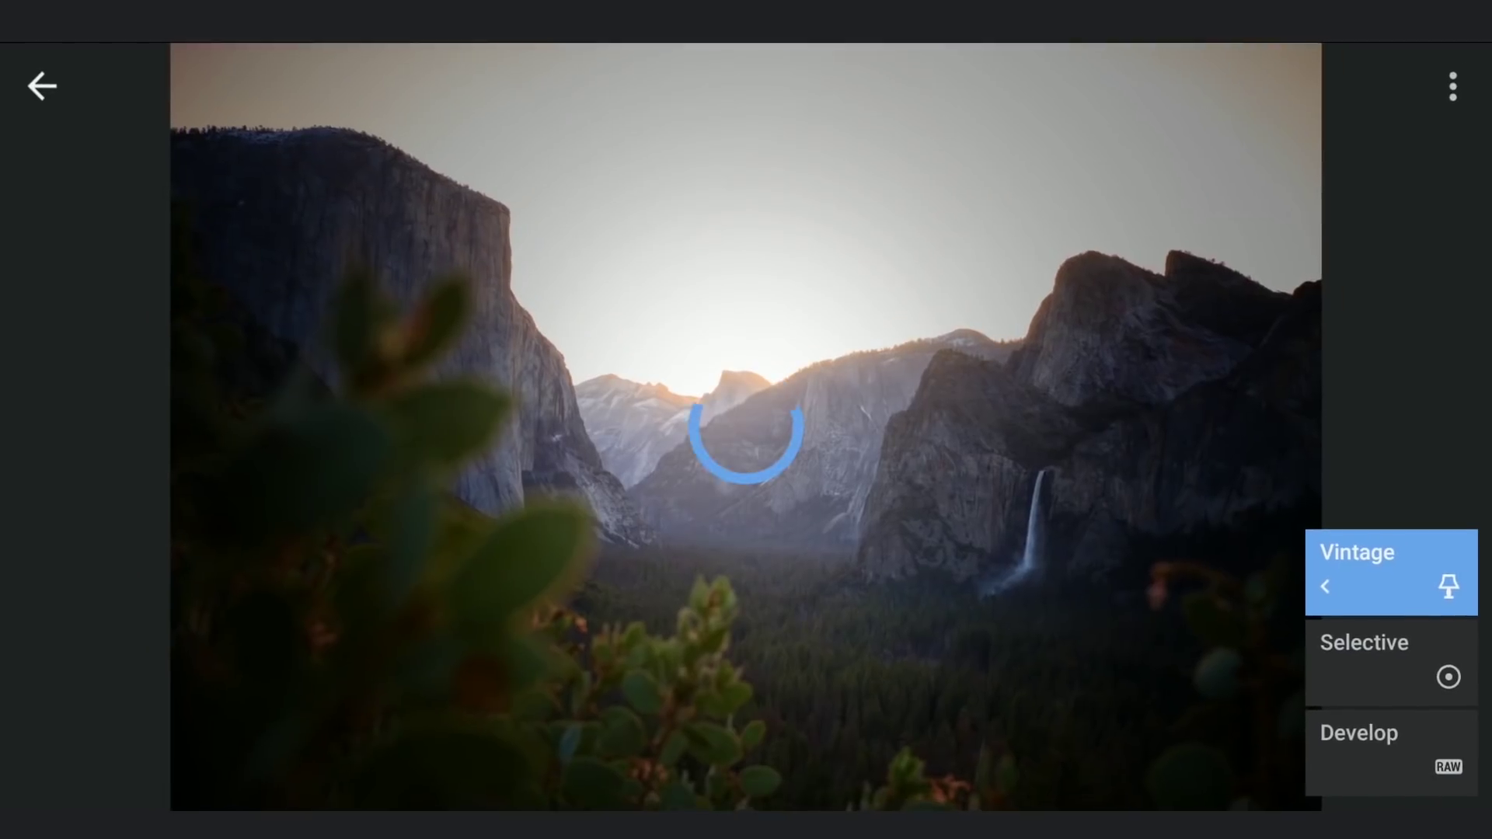
- Check the applied edits list, then add HDR Scape at filter strength +9
left_click(1433, 666)
left_click(1394, 561)
left_click(43, 89)
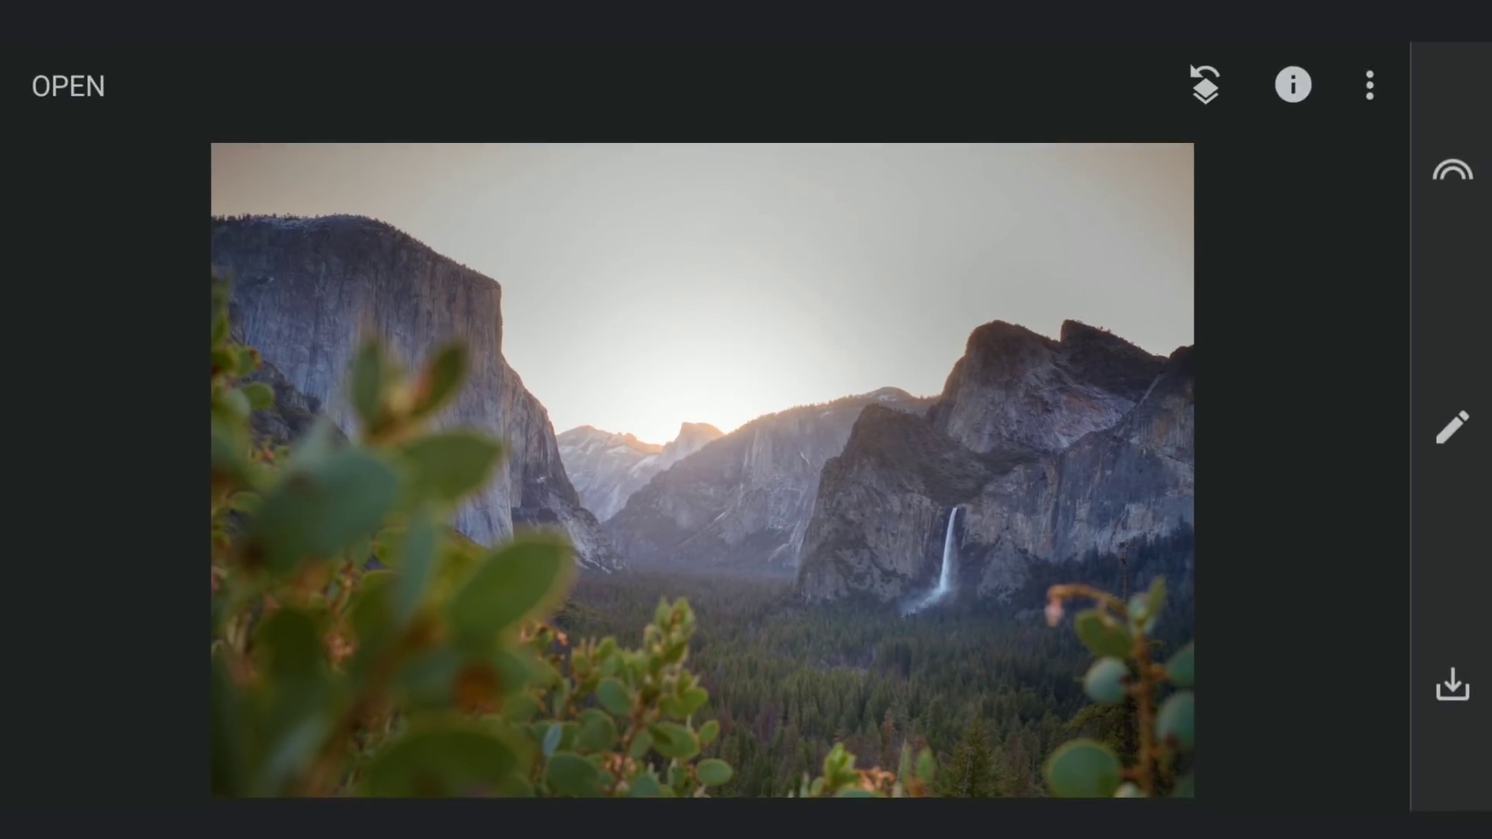
left_click(1452, 431)
mouse_move(1236, 613)
left_mouse_down()
mouse_move(1235, 390)
mouse_move(1240, 793)
left_mouse_up()
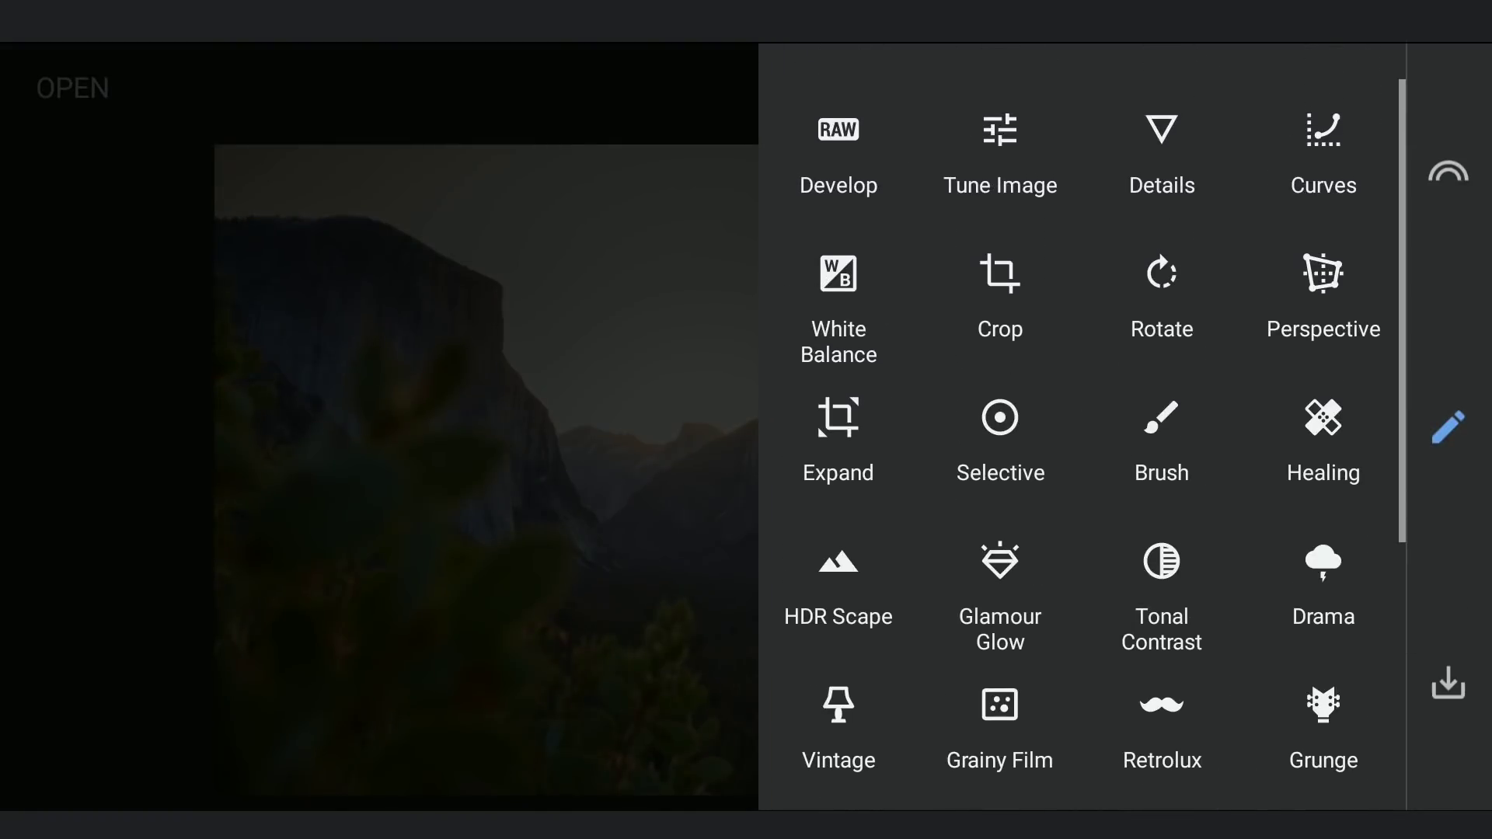
left_click(847, 589)
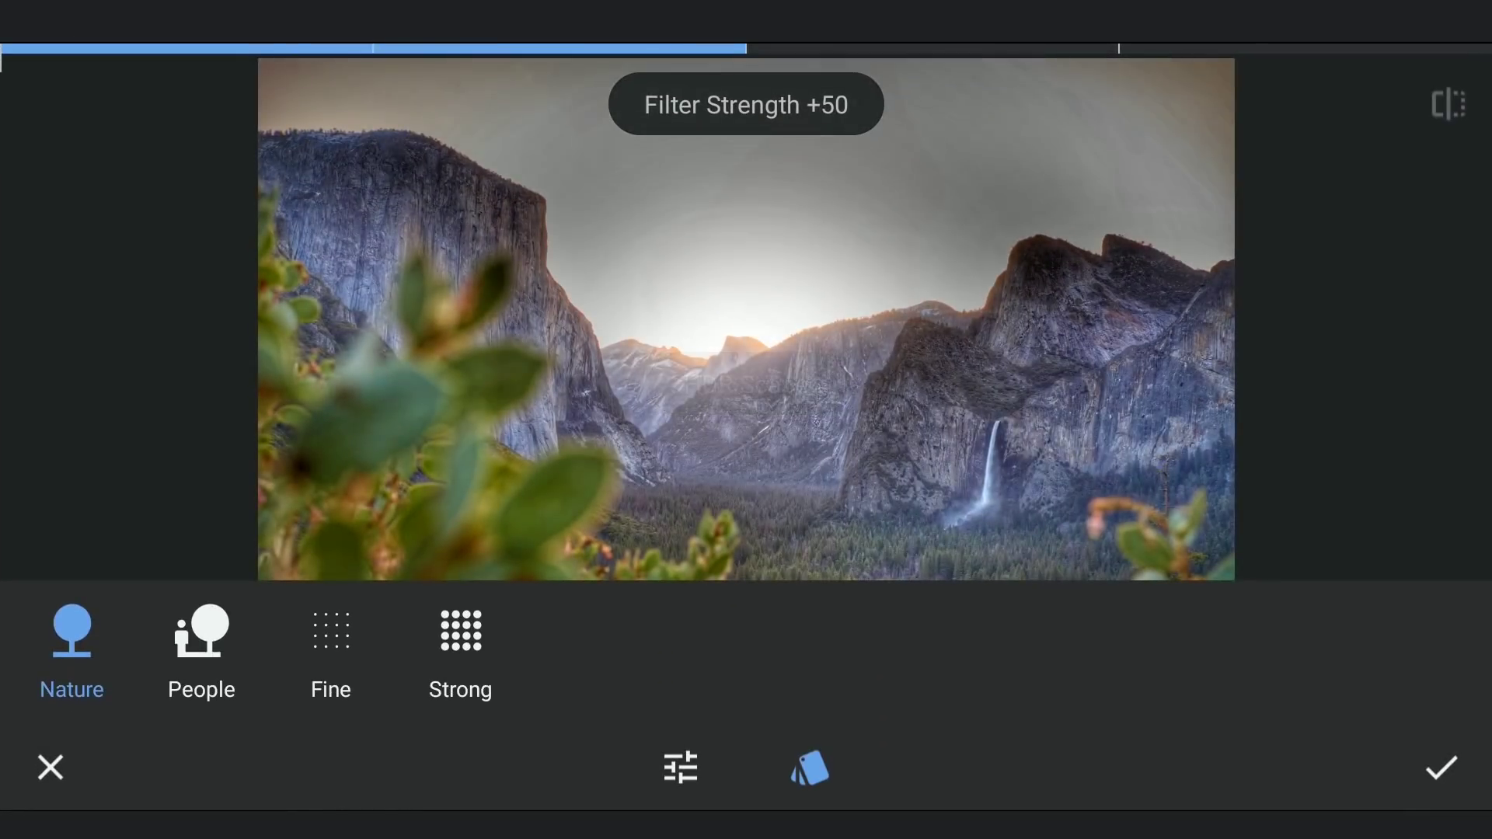
left_click_drag(996, 418, 744, 426)
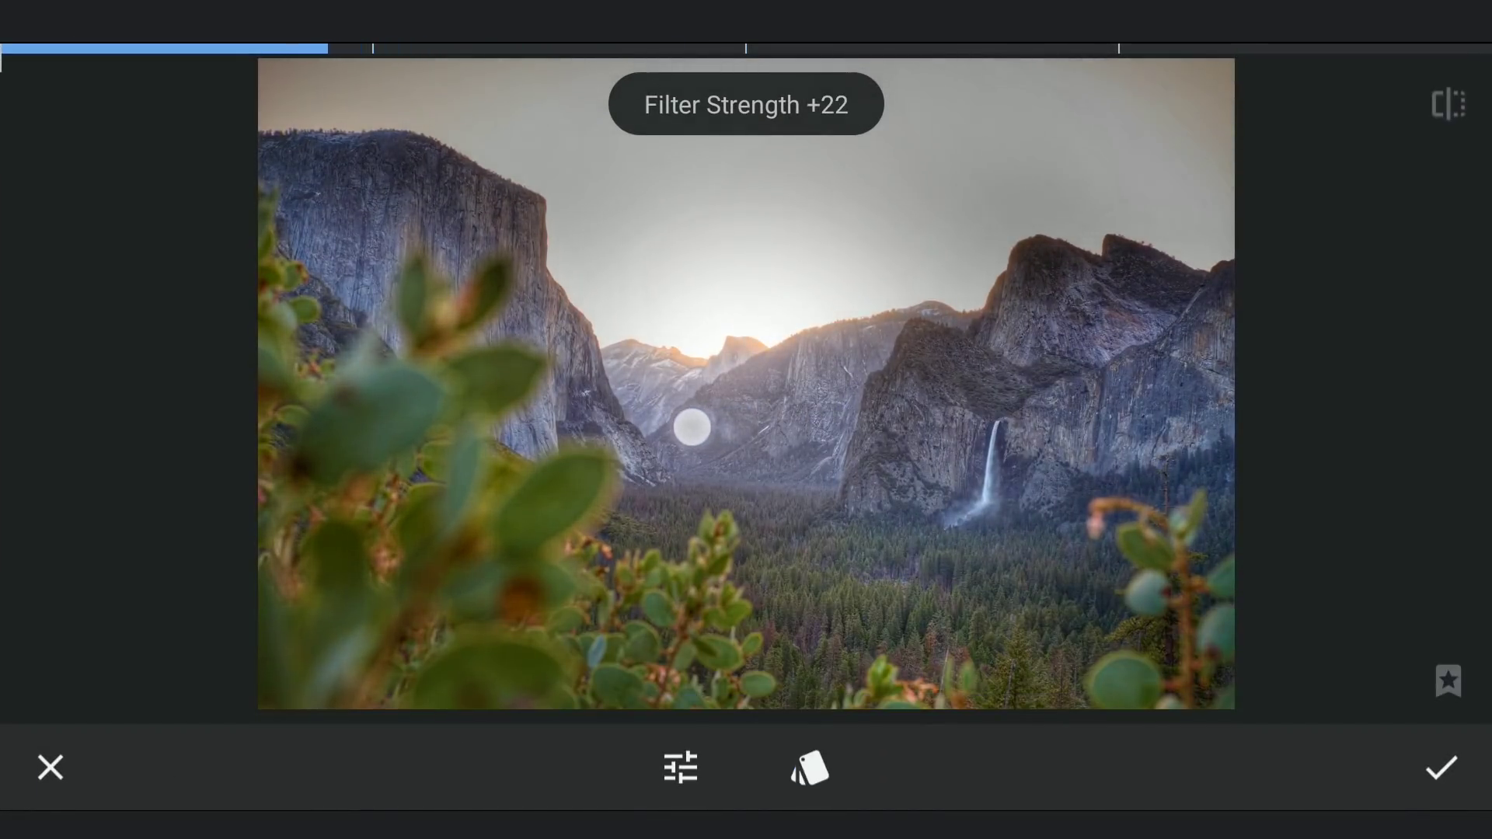
left_click_drag(668, 428, 495, 469)
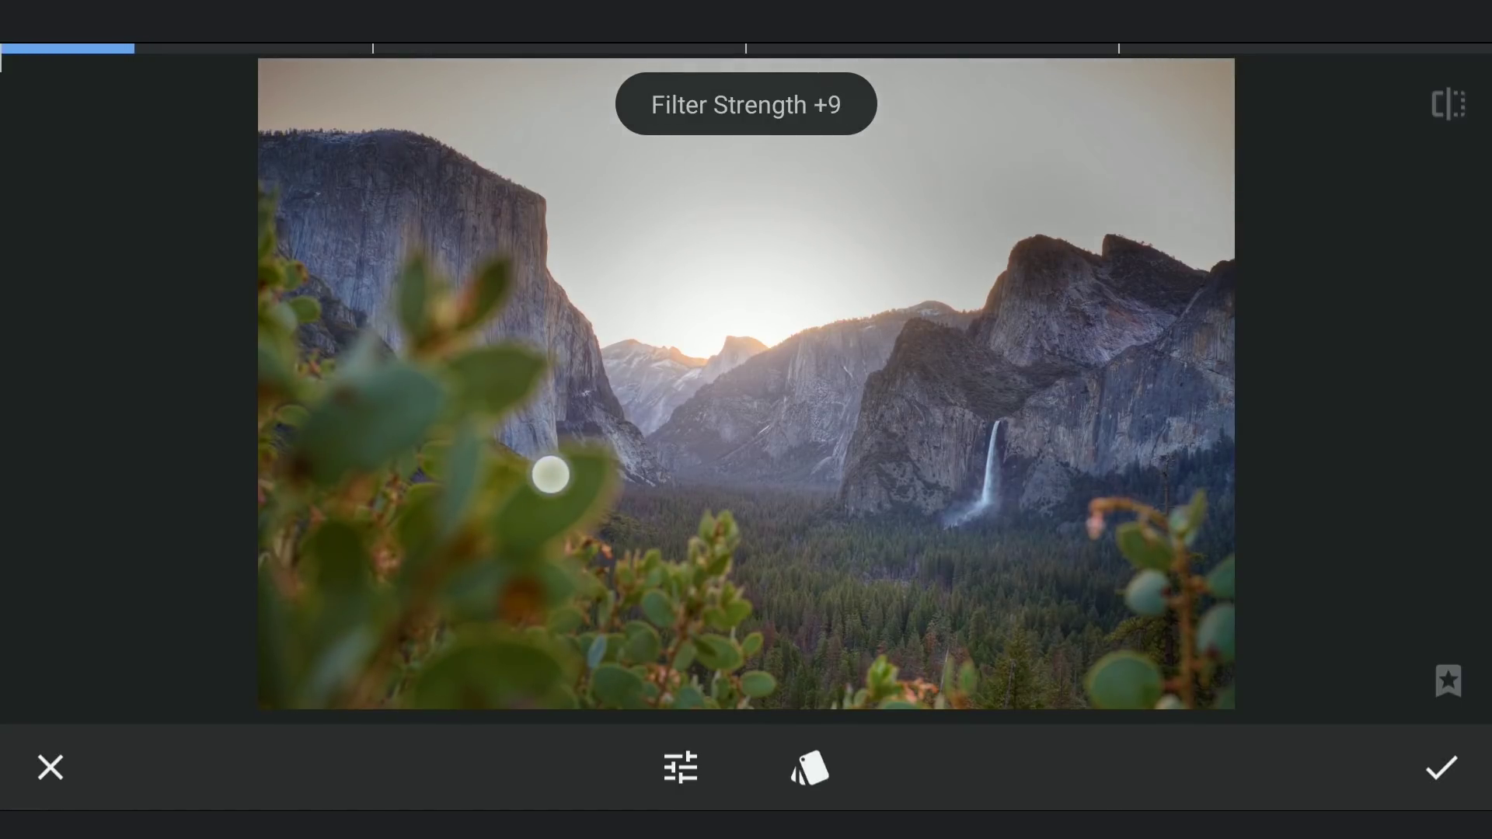
- Choose the People style over Fine, compare with the original, and apply HDR Scape
left_click(681, 767)
left_click(810, 767)
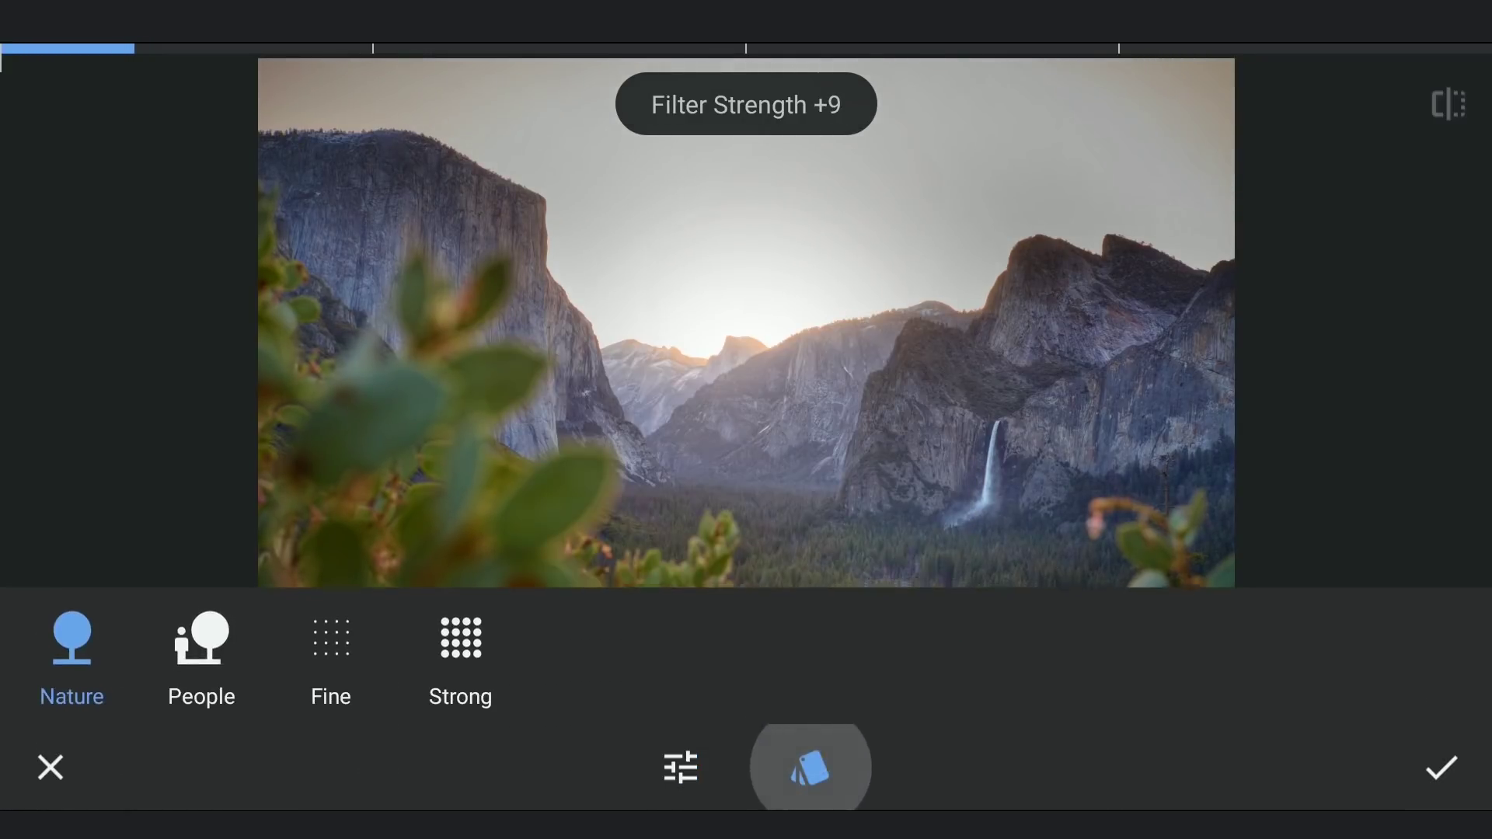
left_click(202, 662)
left_click(307, 677)
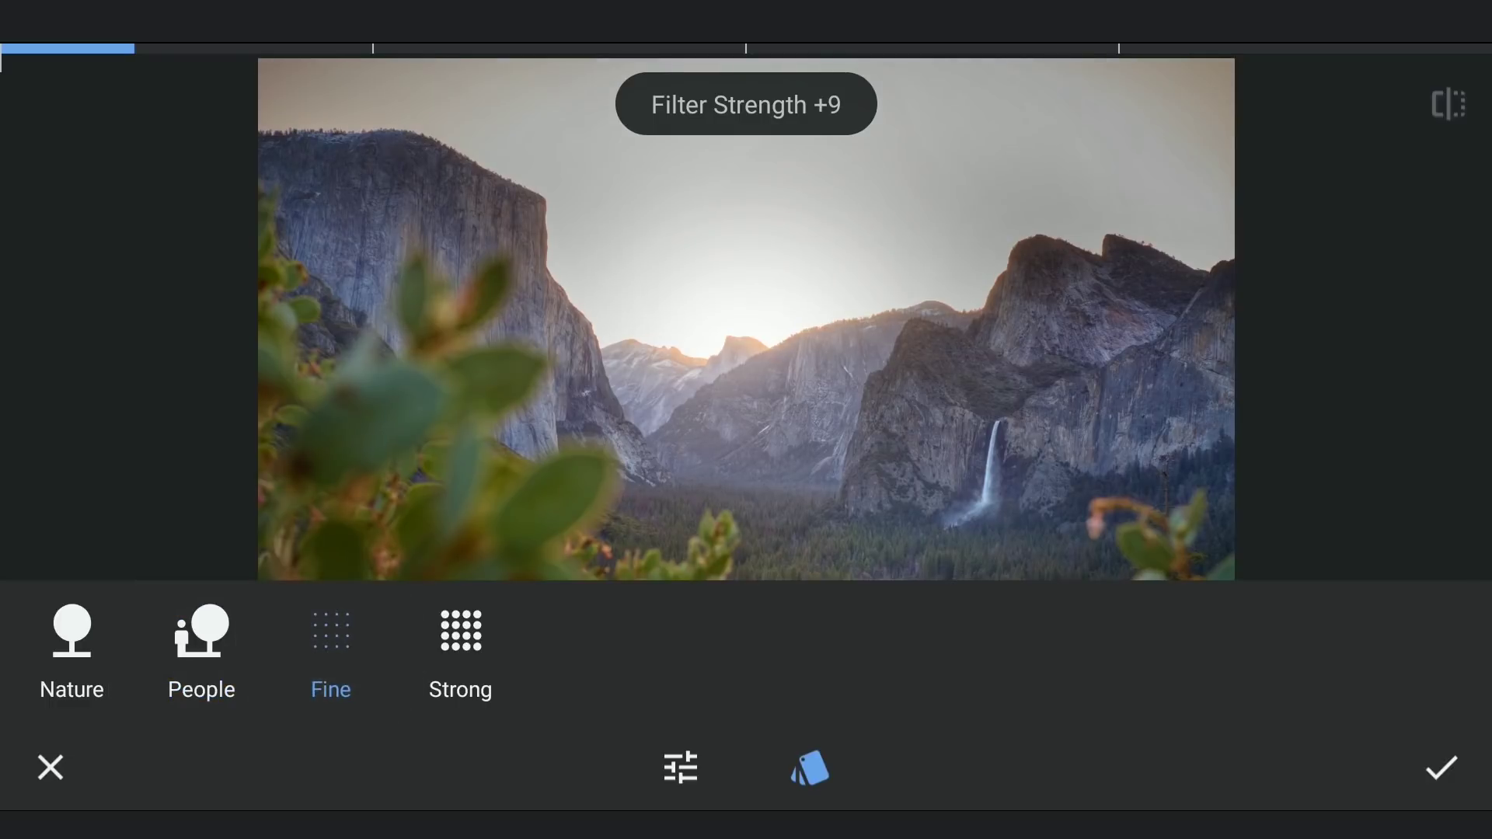
left_click(201, 663)
left_click(335, 653)
left_click(194, 667)
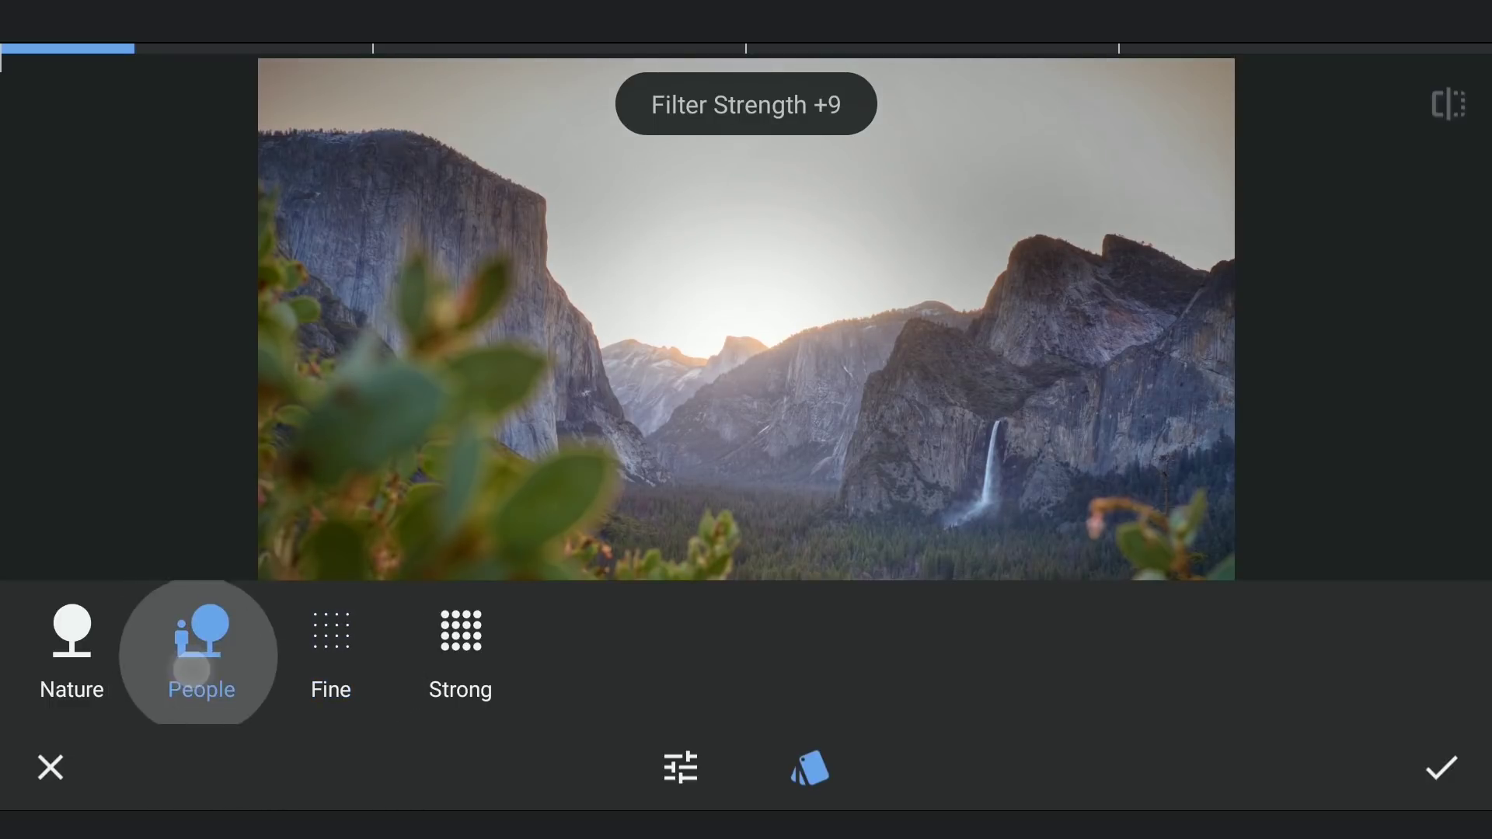
left_click(810, 767)
left_click(1460, 115)
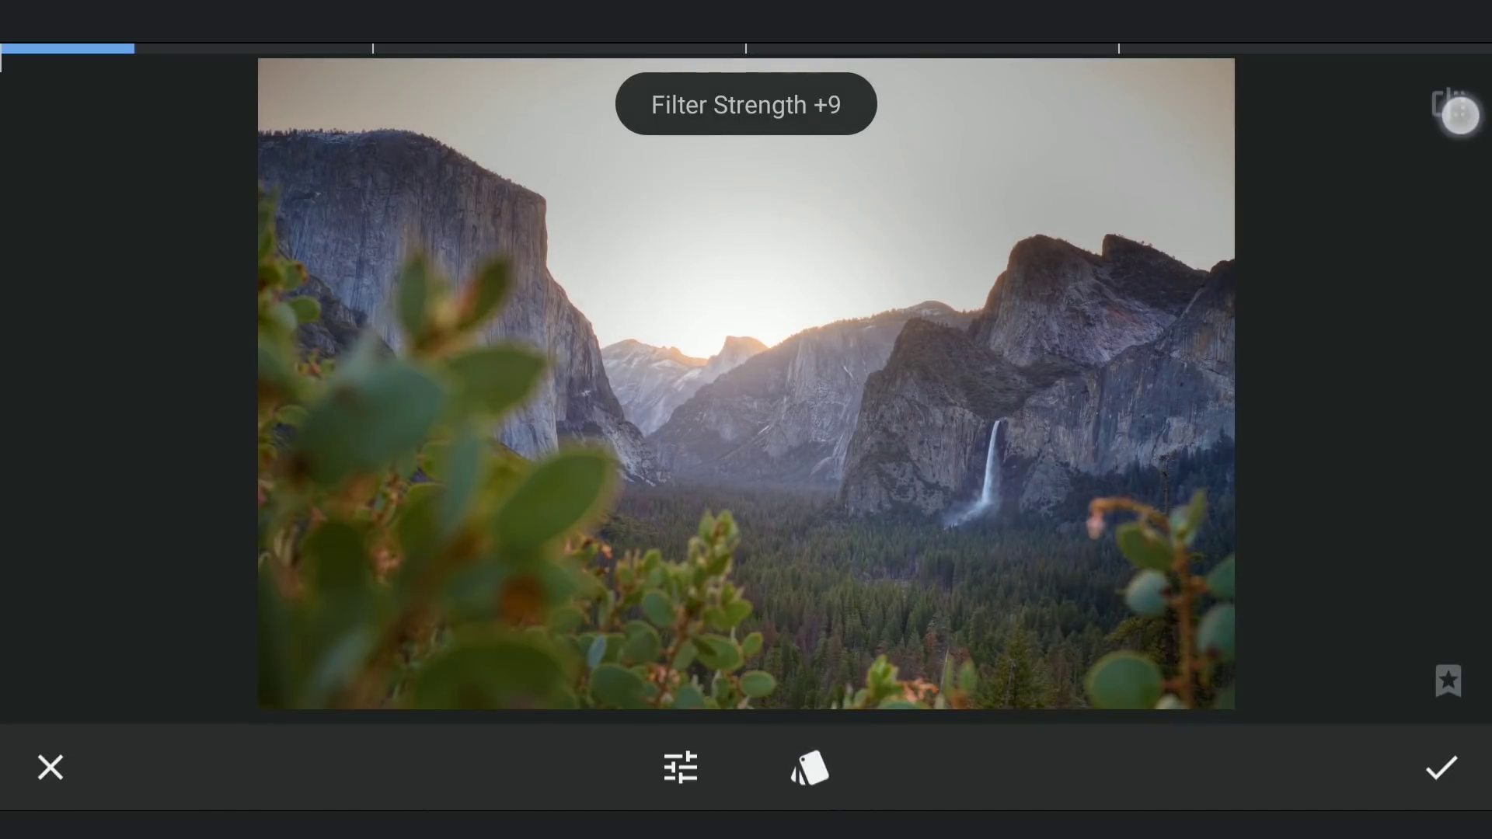
left_click(1457, 117)
left_click(1449, 772)
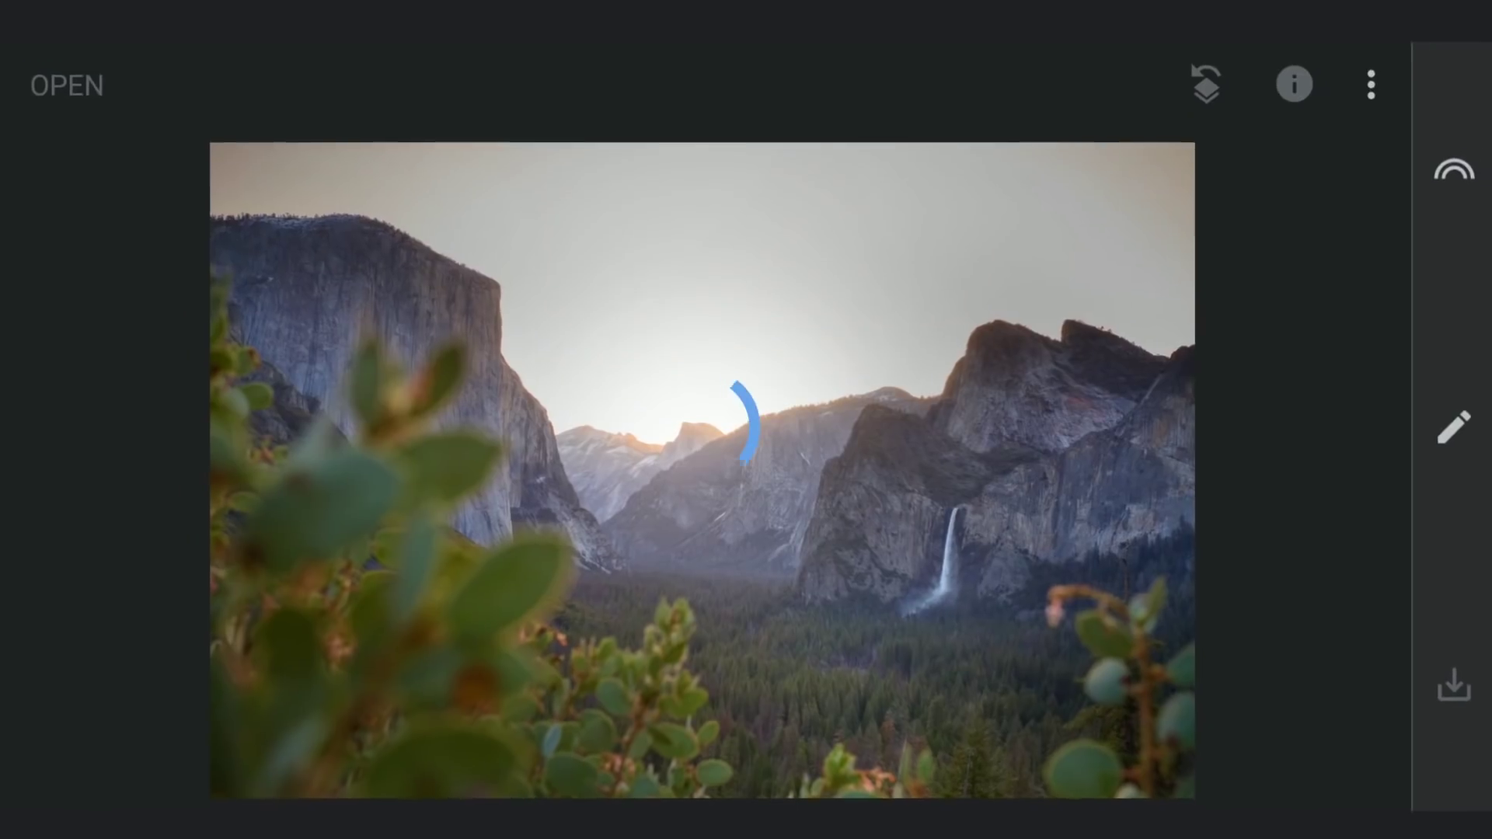
- Raise Tune Image saturation to +34 and apply it
left_click(1464, 454)
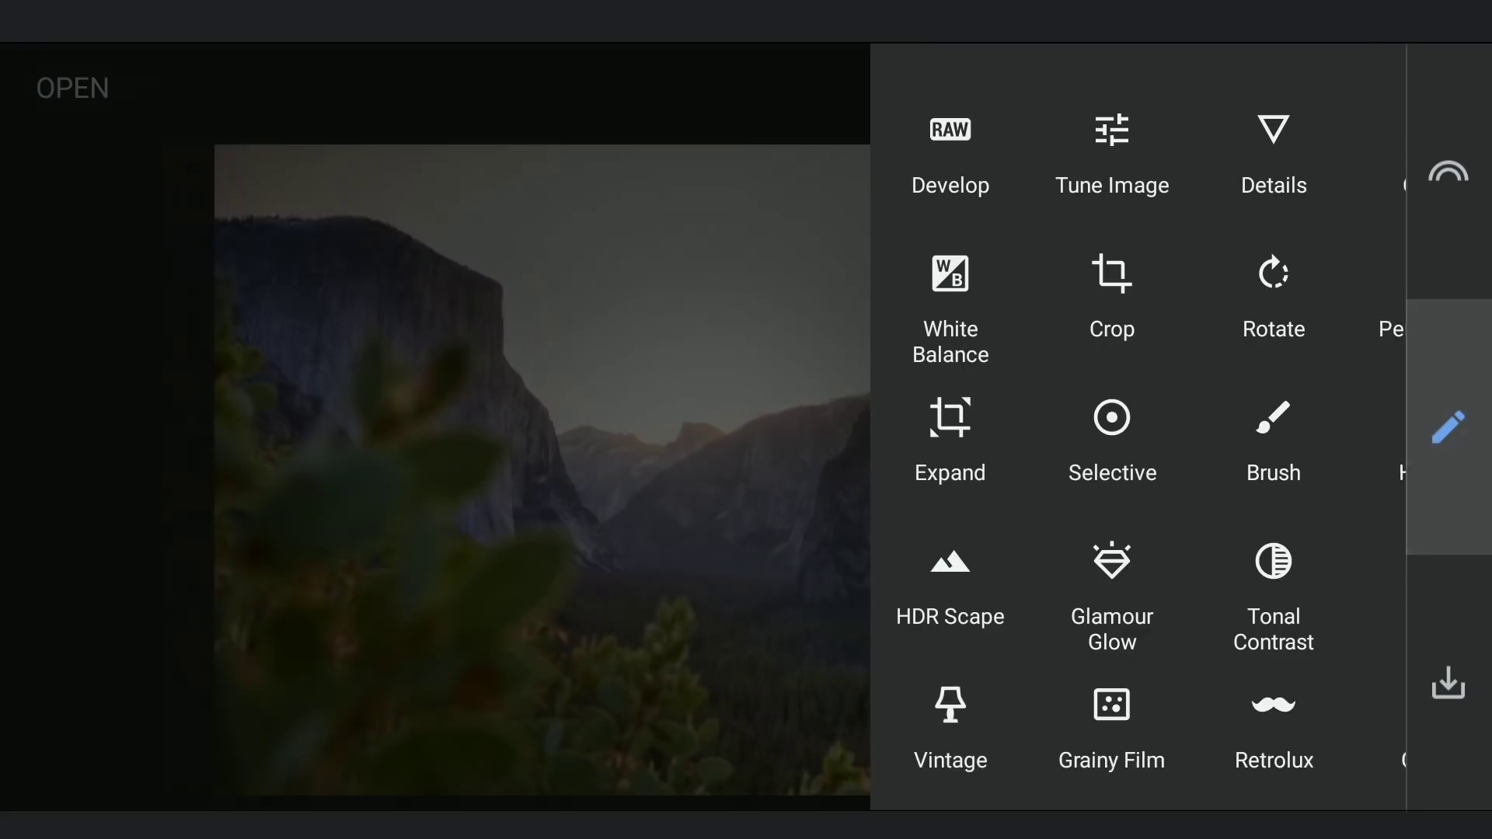
left_click(1033, 166)
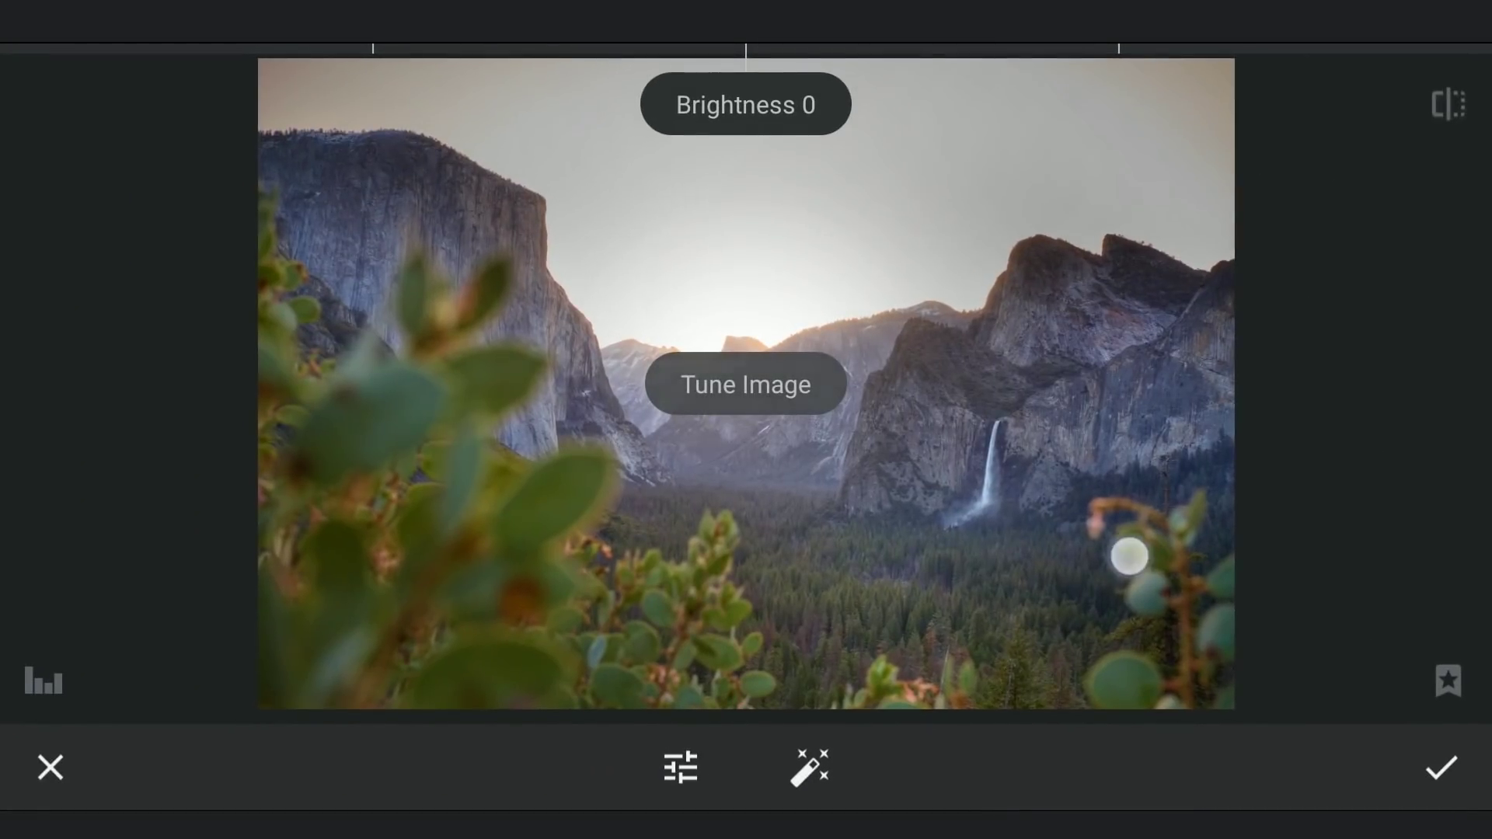
mouse_move(1129, 555)
left_mouse_down()
mouse_move(1129, 363)
mouse_move(1132, 393)
left_mouse_up()
left_click_drag(839, 447, 968, 450)
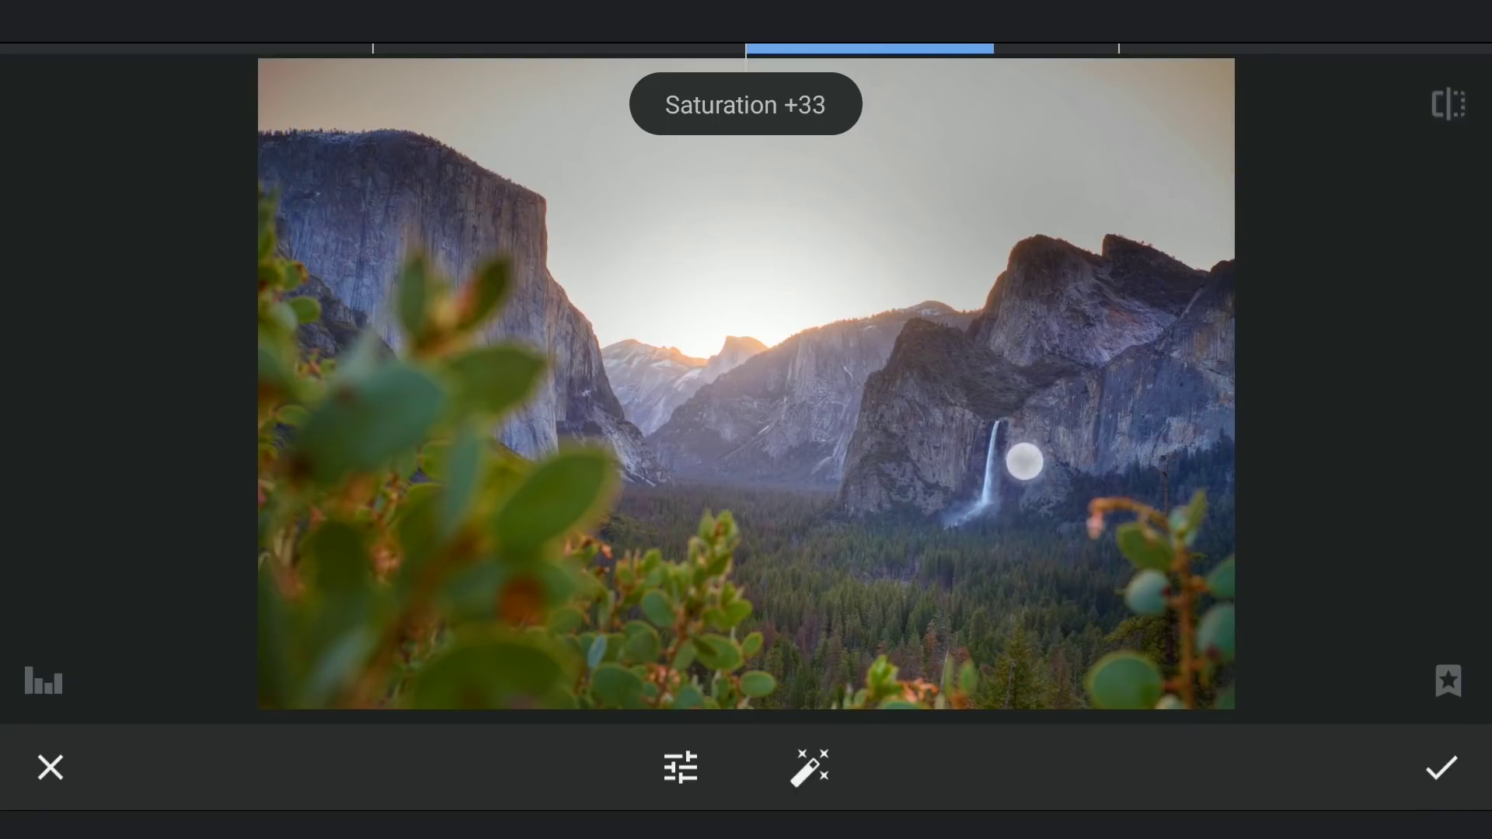
left_click(1441, 767)
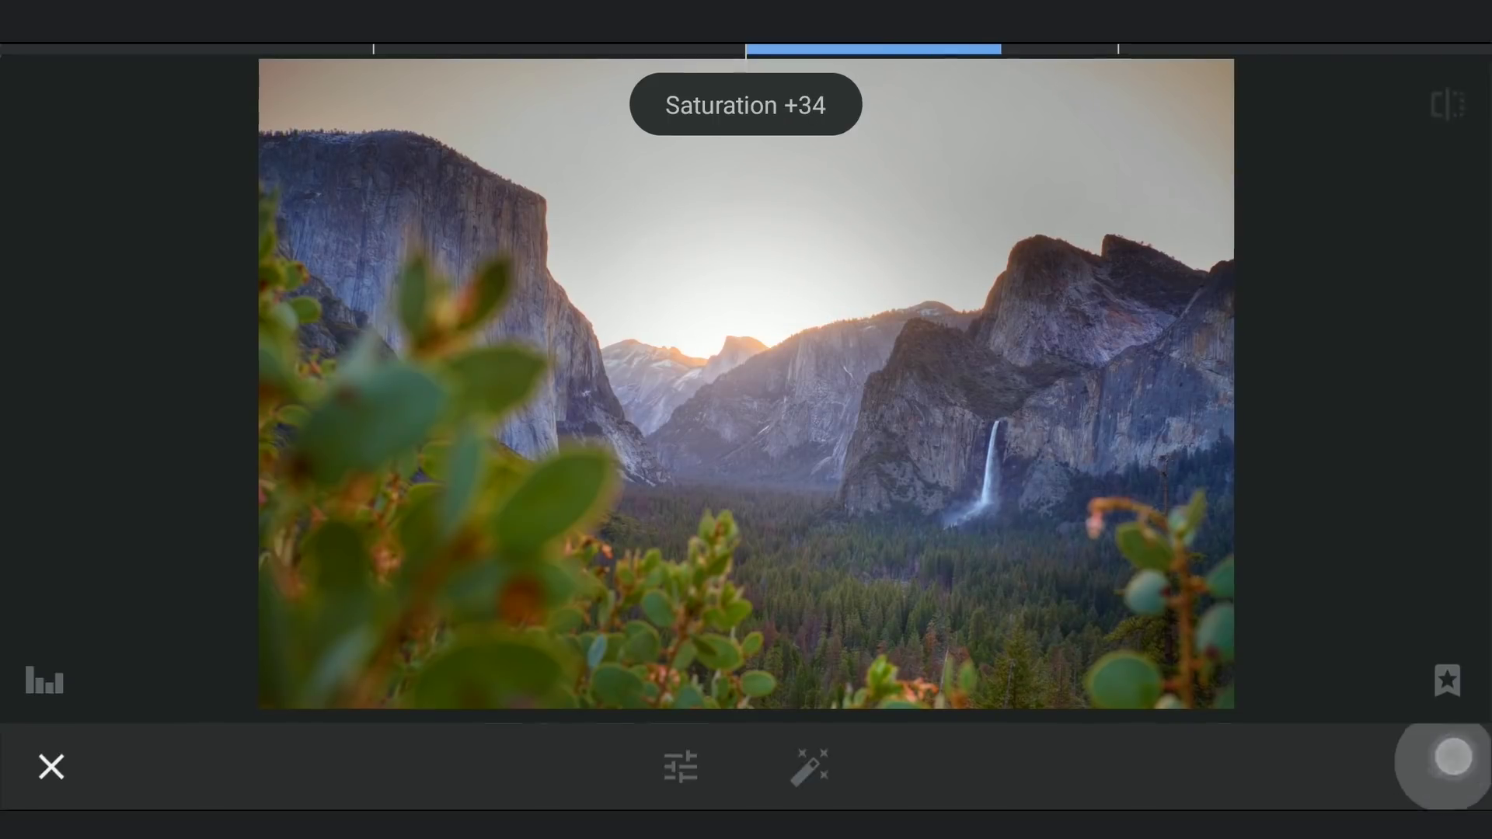
left_click(1451, 429)
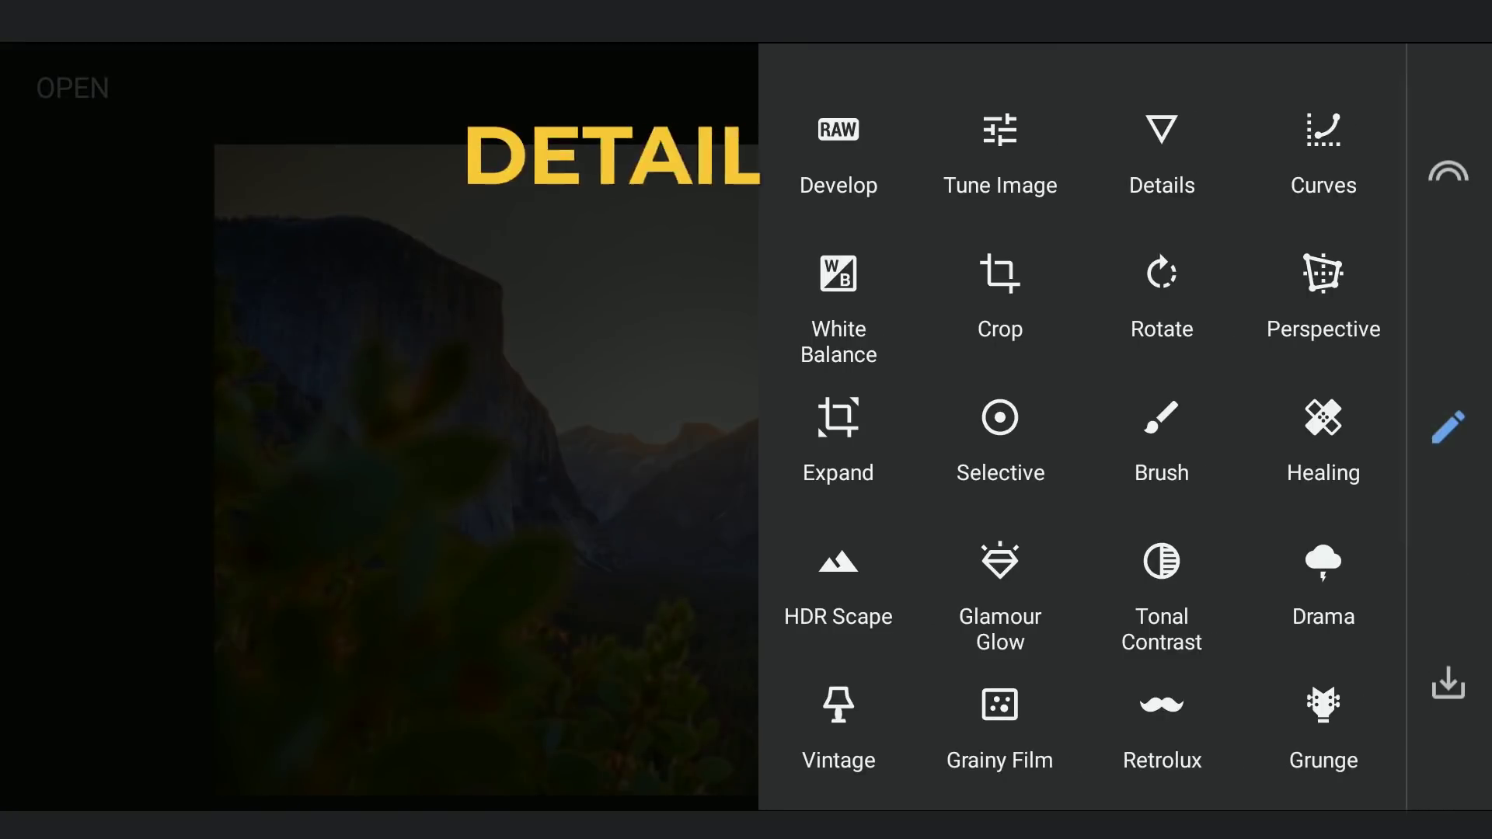
- Set Details Structure to +22 and apply it
left_click(1188, 173)
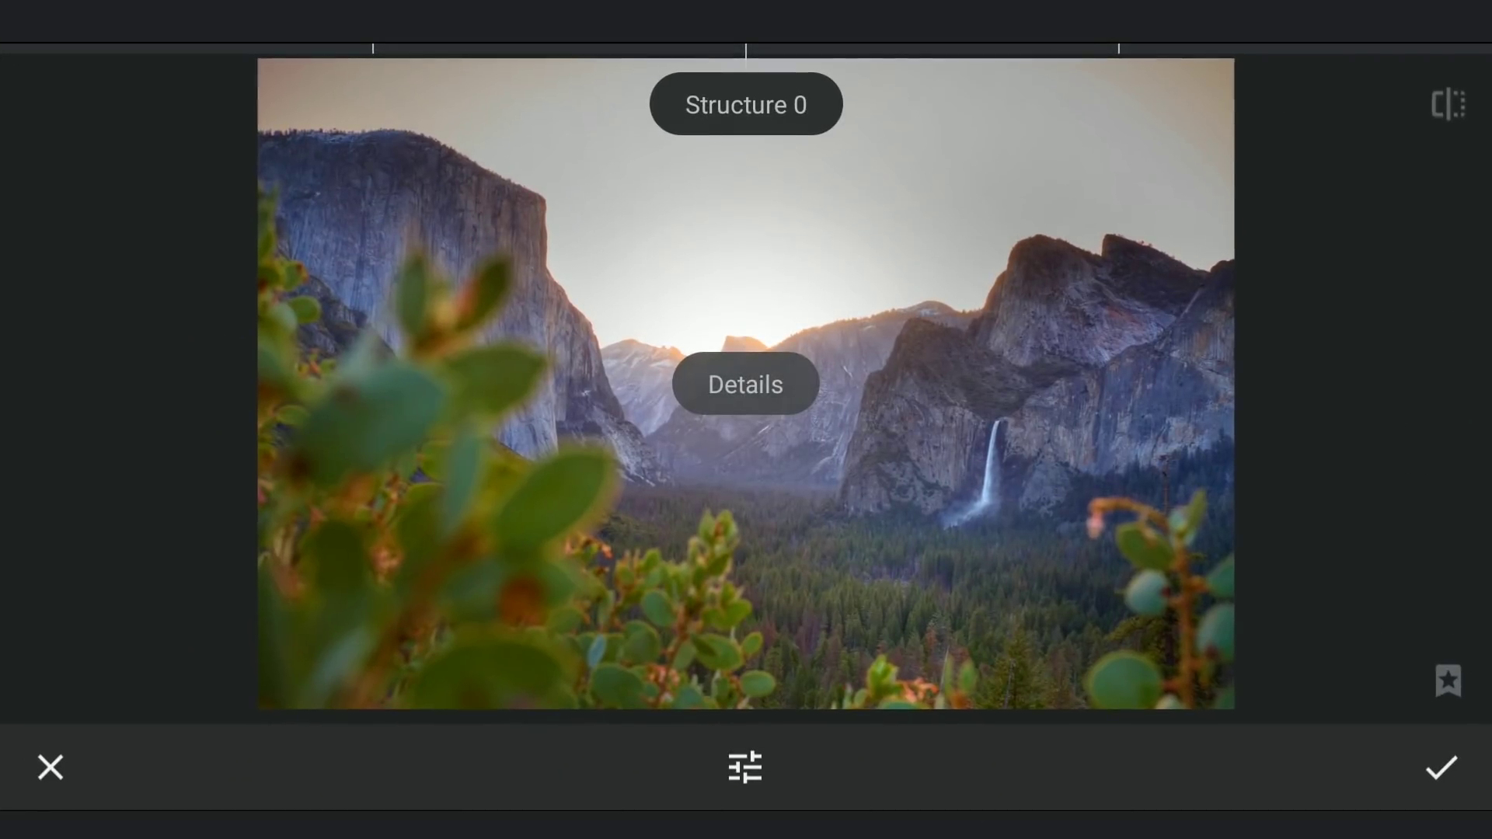
left_click_drag(1049, 446, 1123, 449)
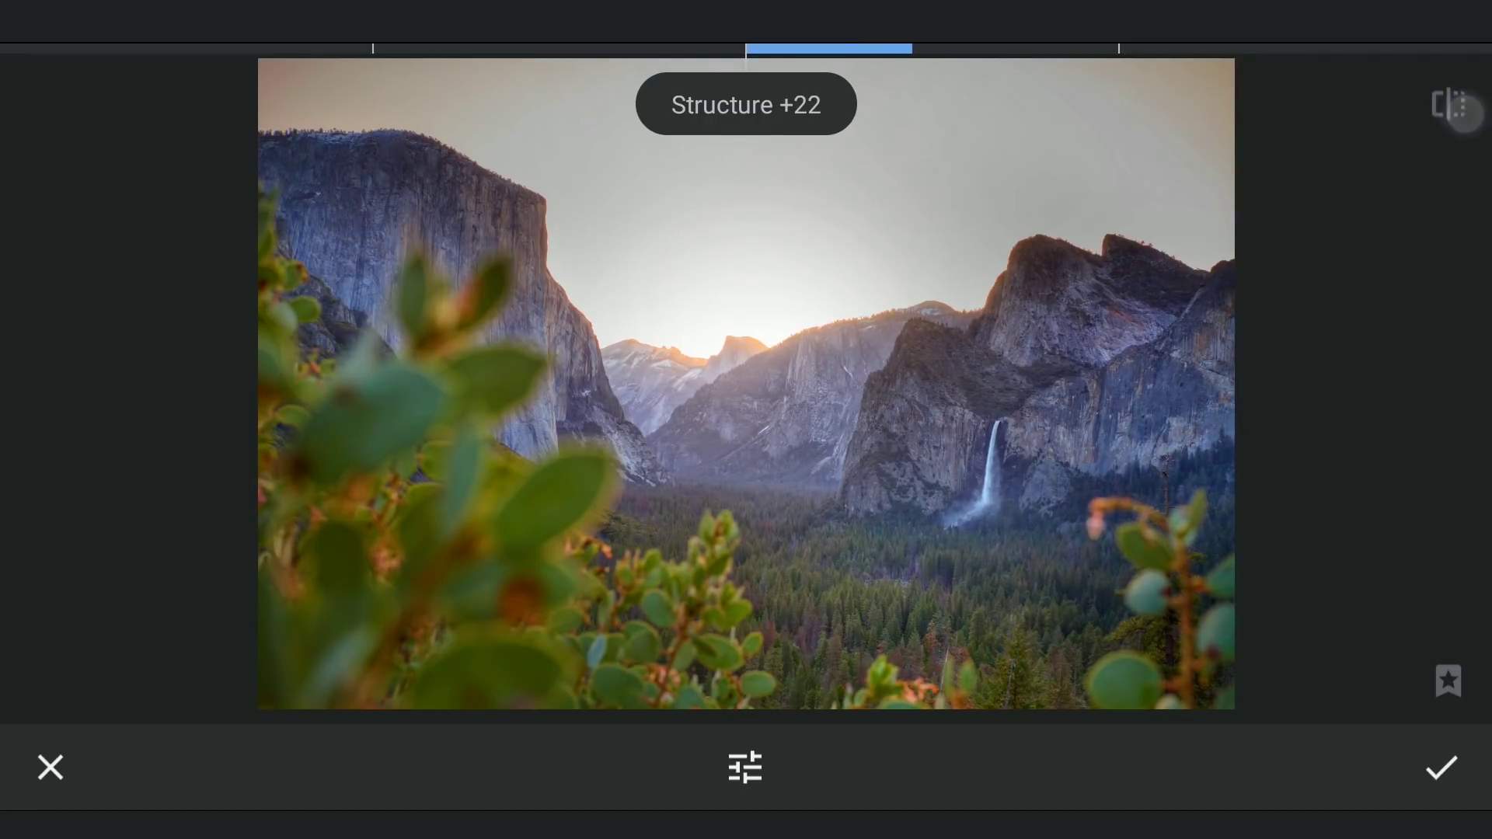
left_click(1441, 768)
- Brush the Details edit onto the valley at strength 100 with Stacks Brush, checking the mask overlay
left_click(1213, 87)
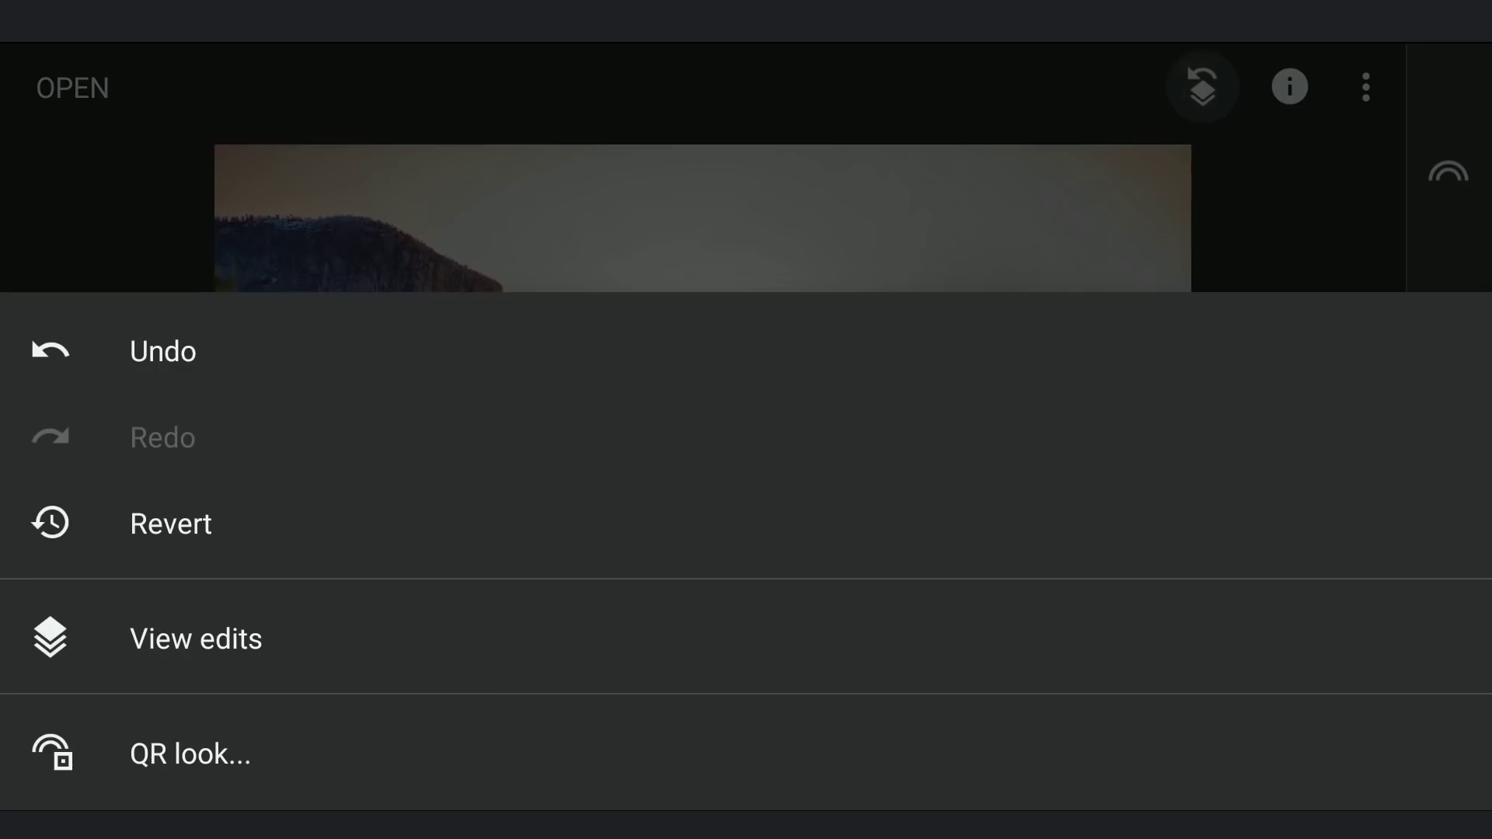
left_click(199, 637)
left_click(1387, 309)
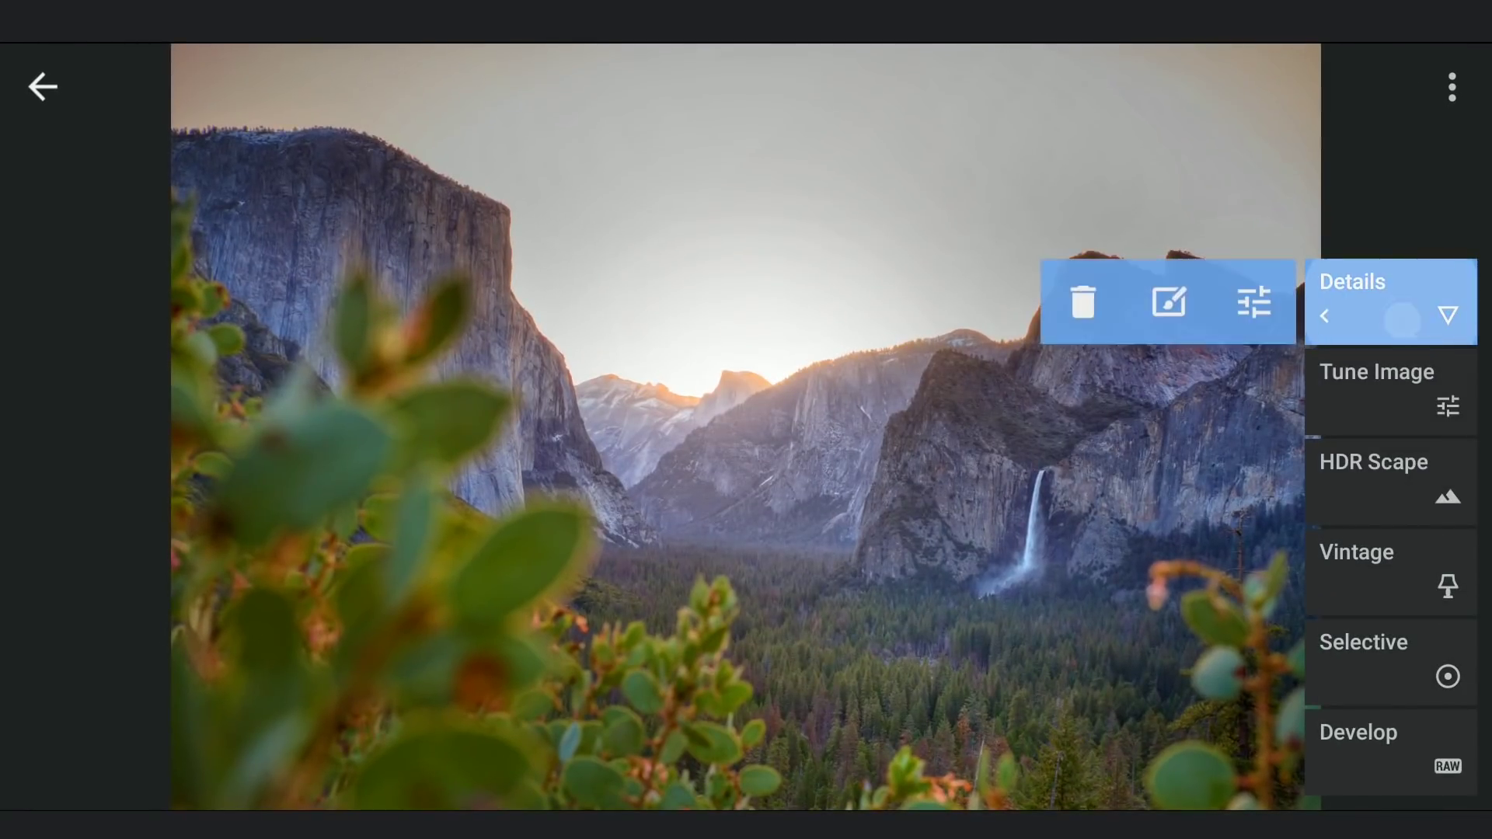
left_click(1252, 300)
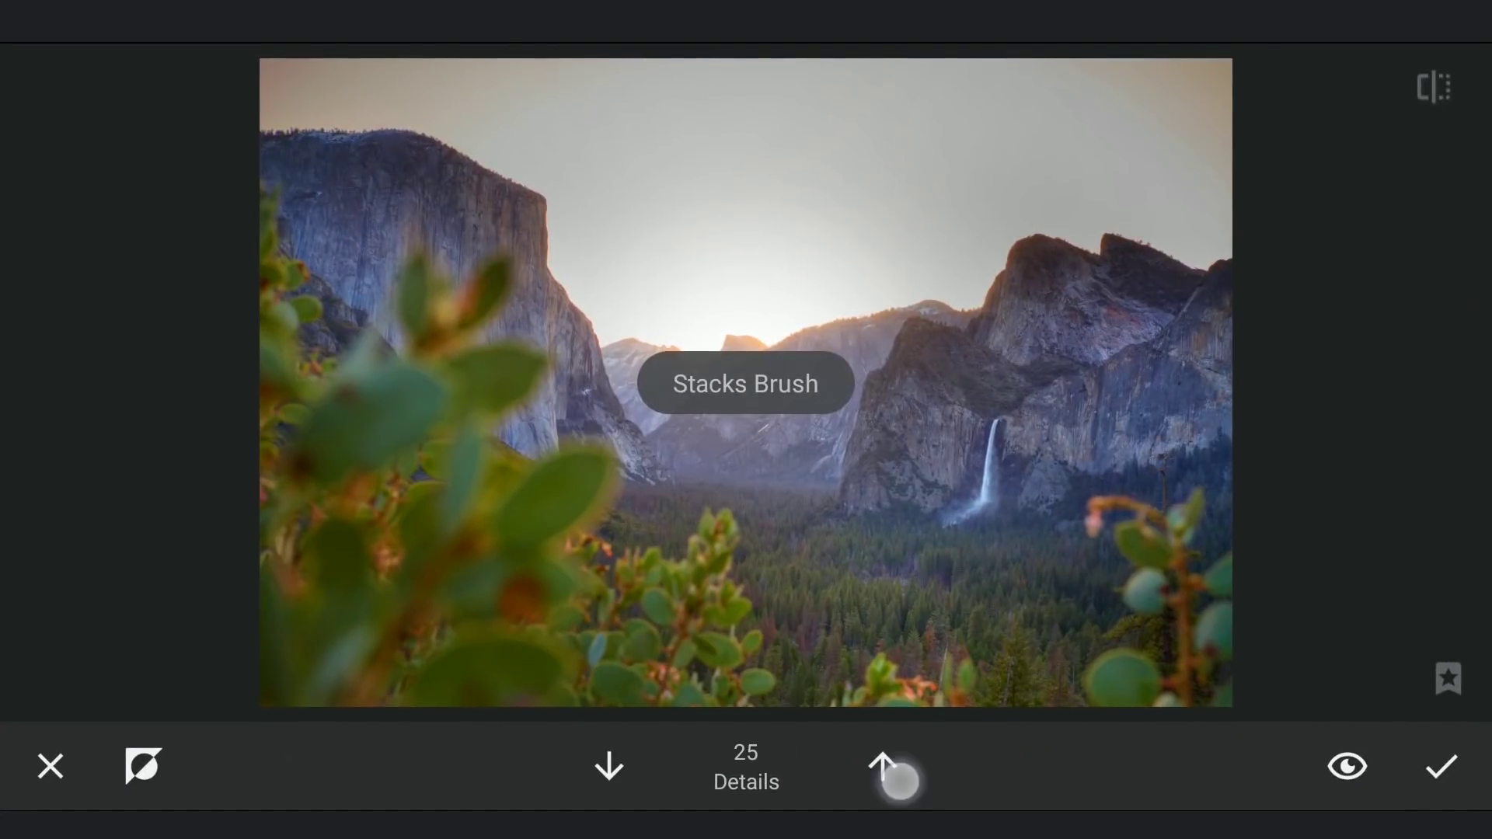
left_click(883, 766)
left_click(882, 766)
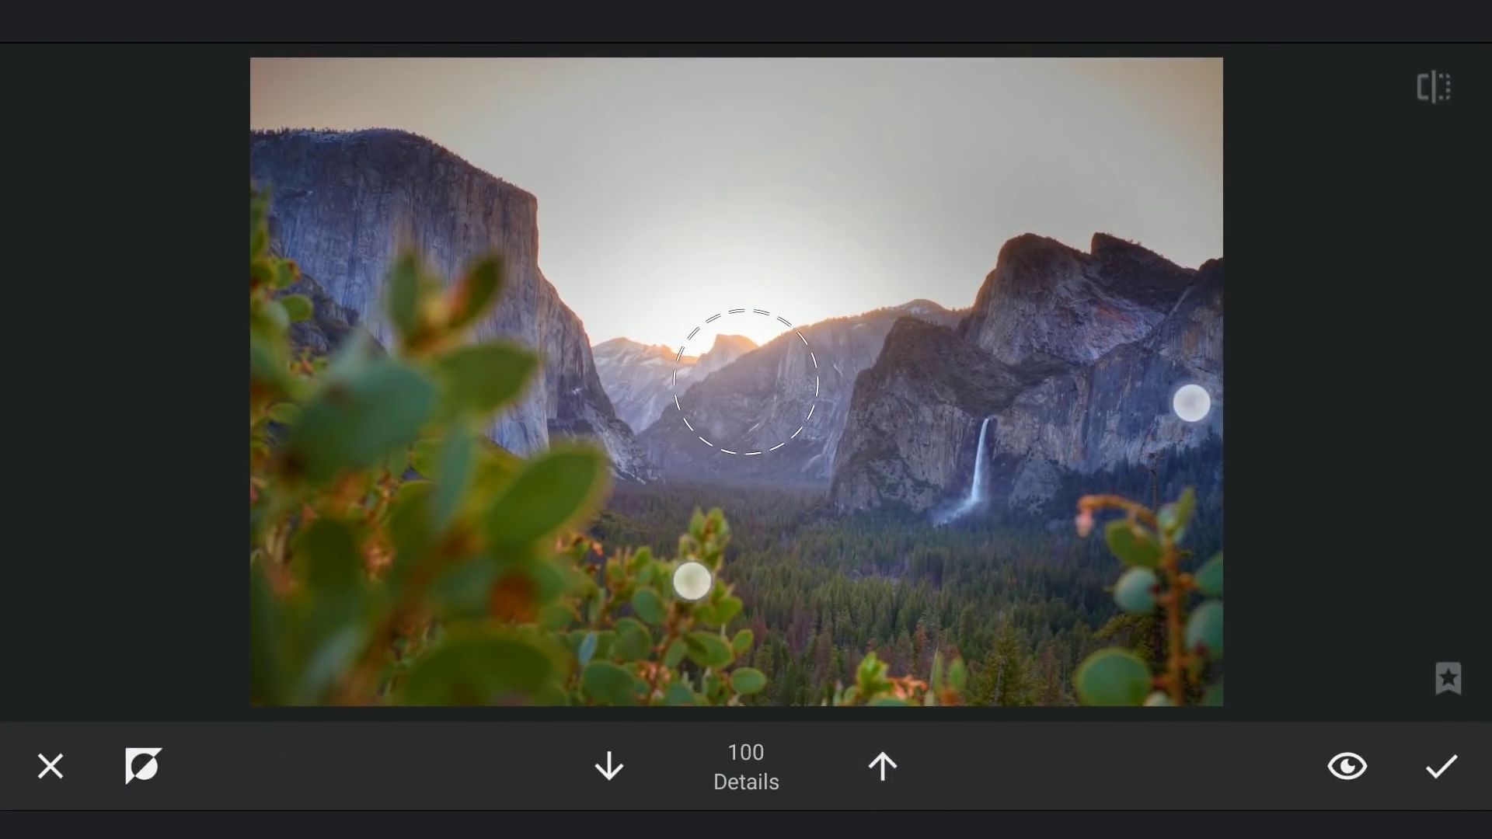
scroll(747, 384, "down", 3)
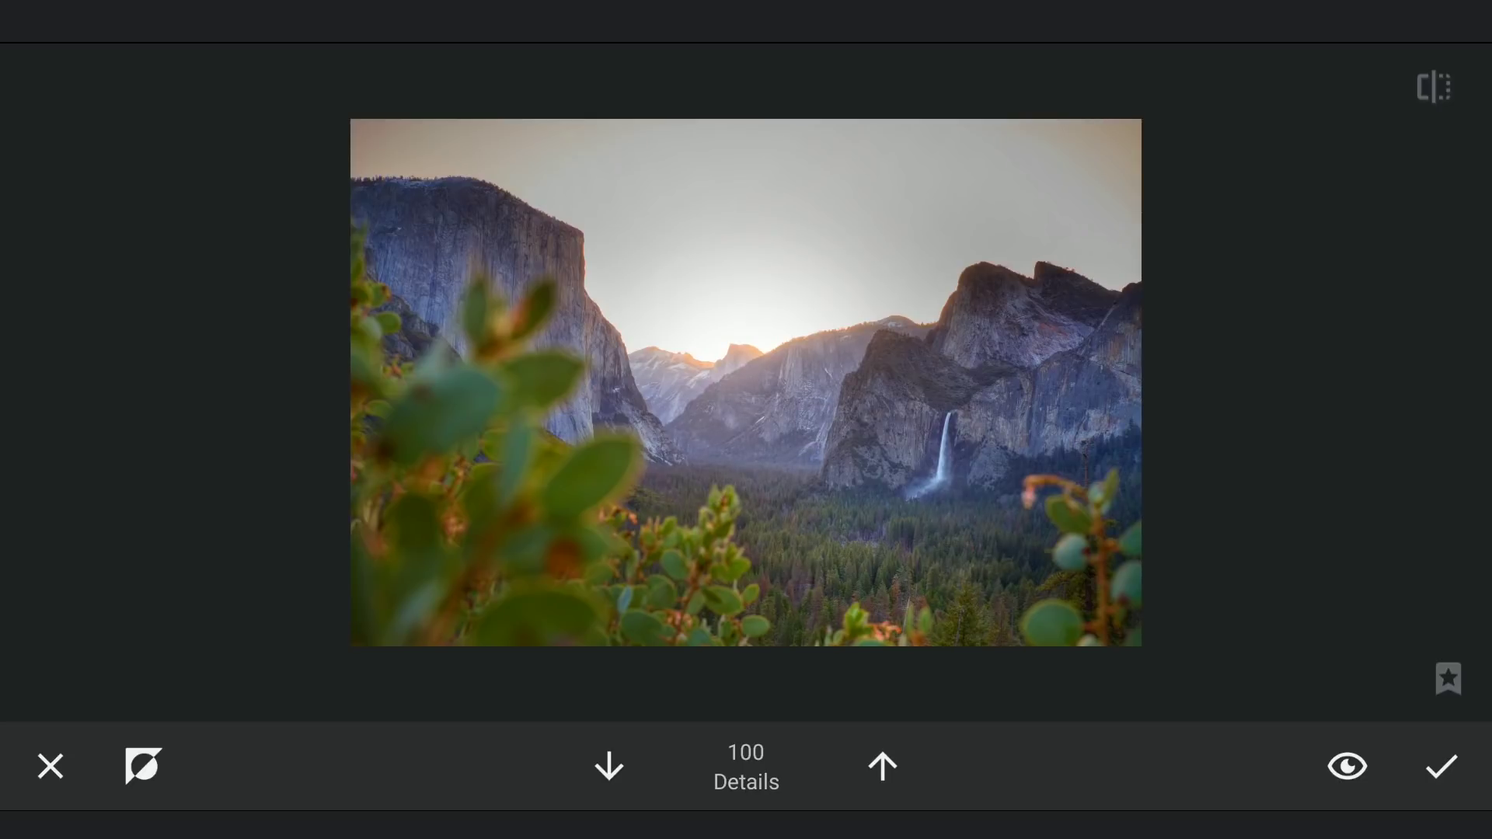
left_click(1346, 767)
left_click(1346, 766)
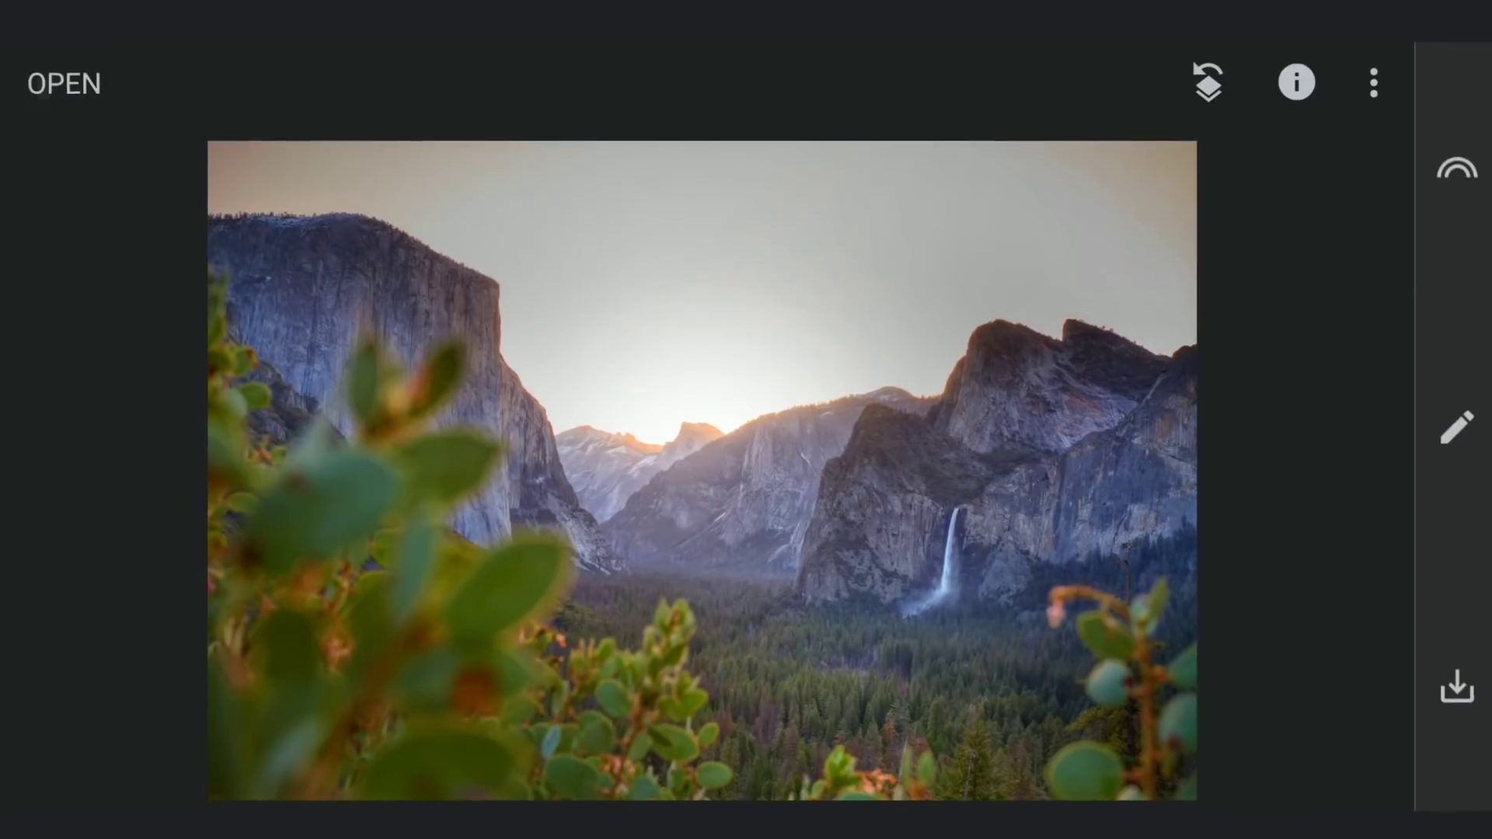
- Apply the Soft Contrast curve preset with the highlights point pulled slightly down
left_click(1449, 428)
left_click(1339, 161)
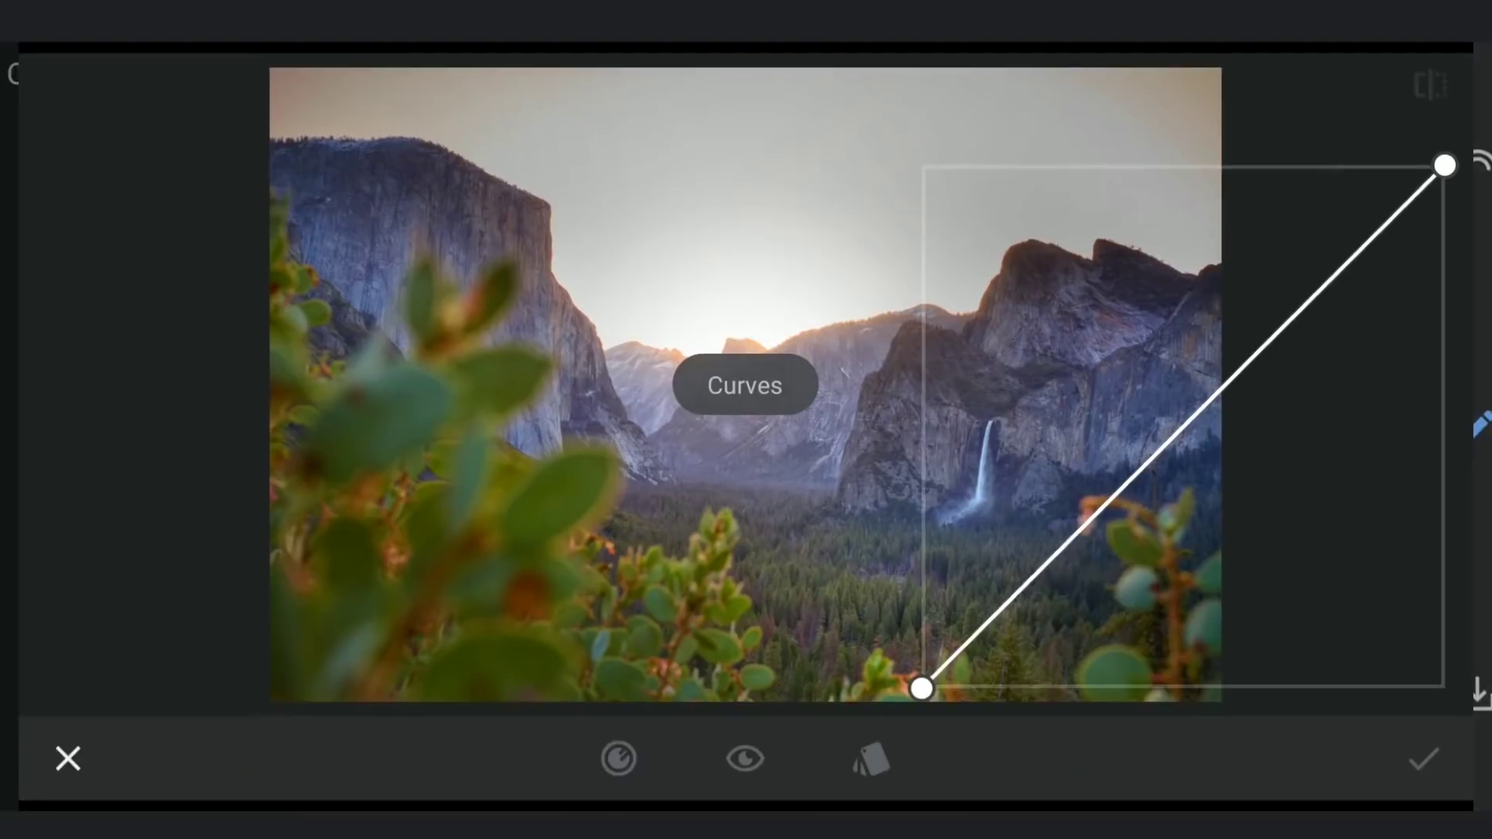
left_click(874, 769)
left_click(205, 652)
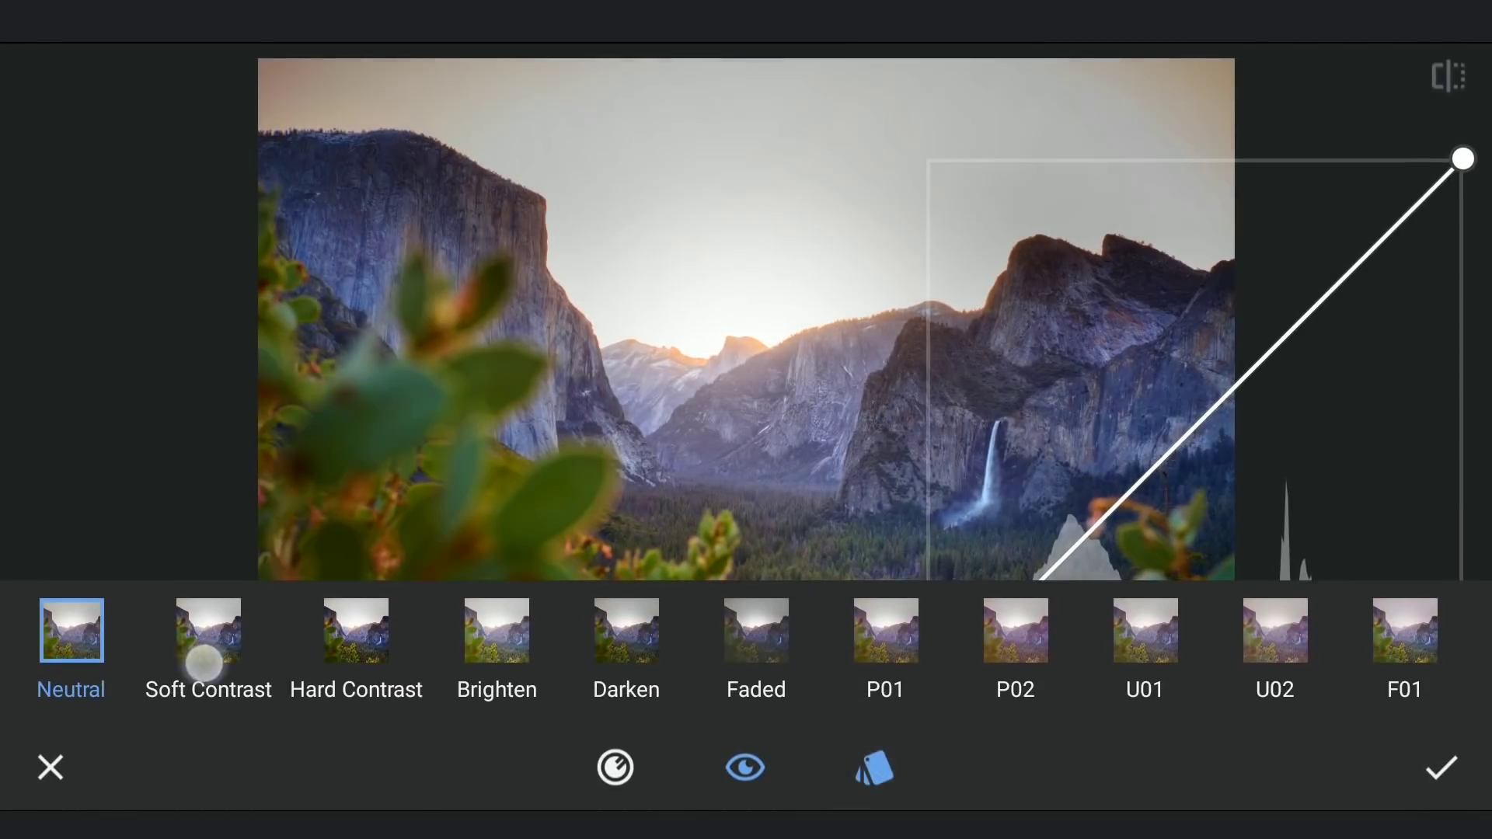
left_click(872, 768)
left_click_drag(1051, 591, 1043, 587)
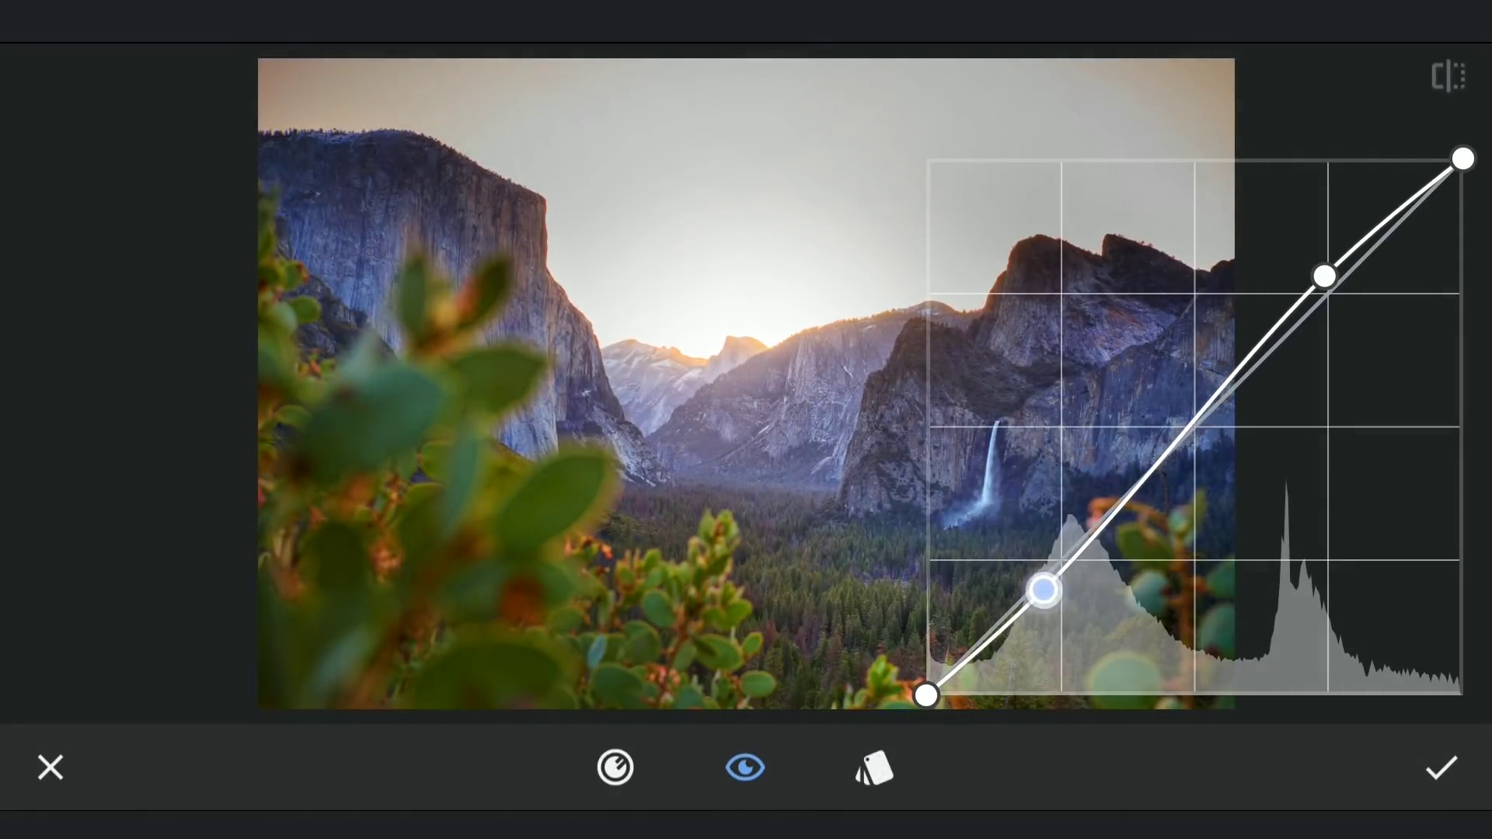
mouse_move(1325, 275)
left_mouse_down()
mouse_move(1328, 294)
mouse_move(1336, 270)
mouse_move(1325, 284)
left_mouse_up()
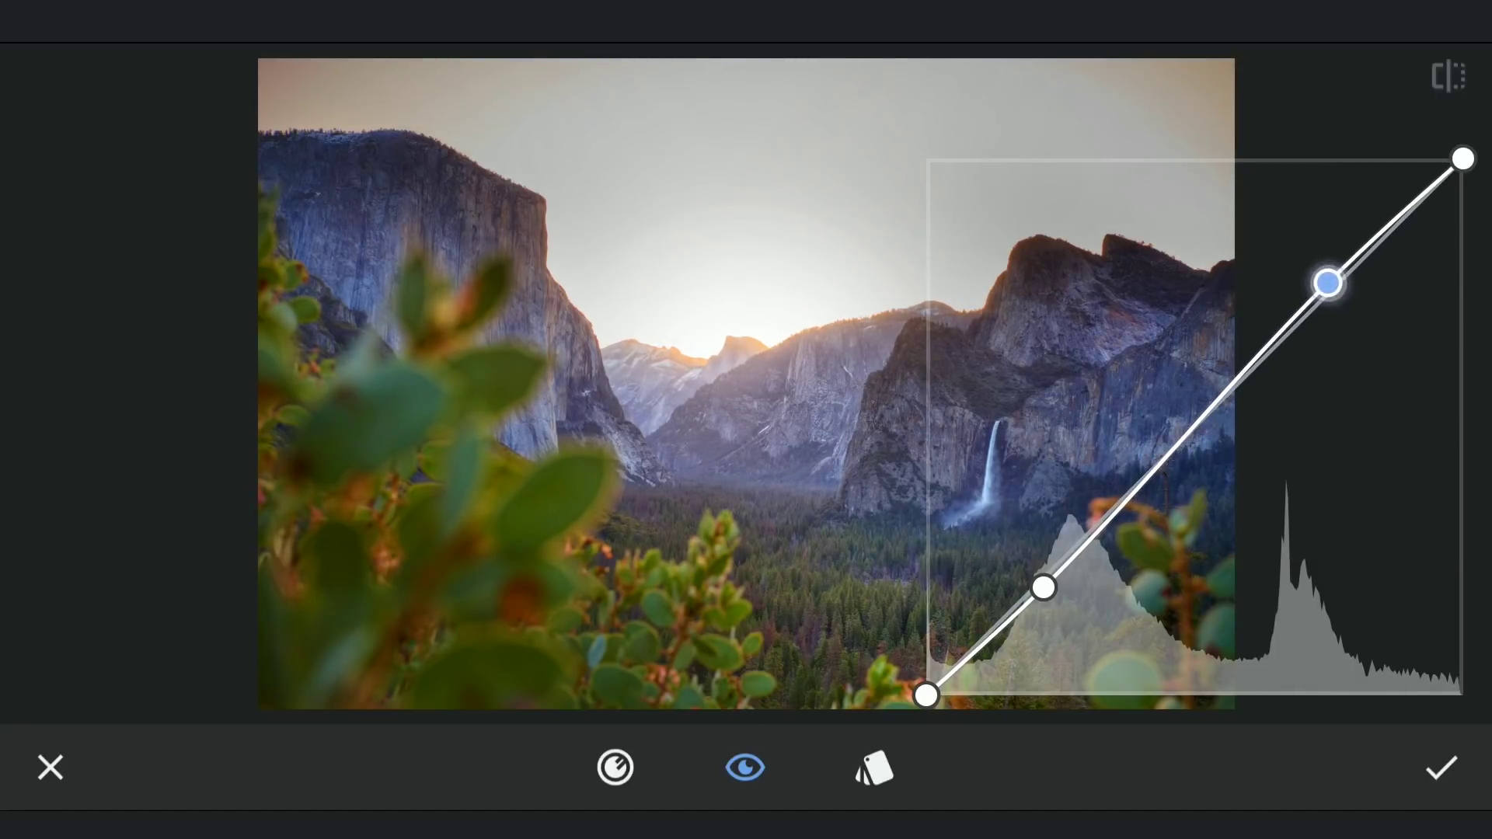
left_click(1441, 766)
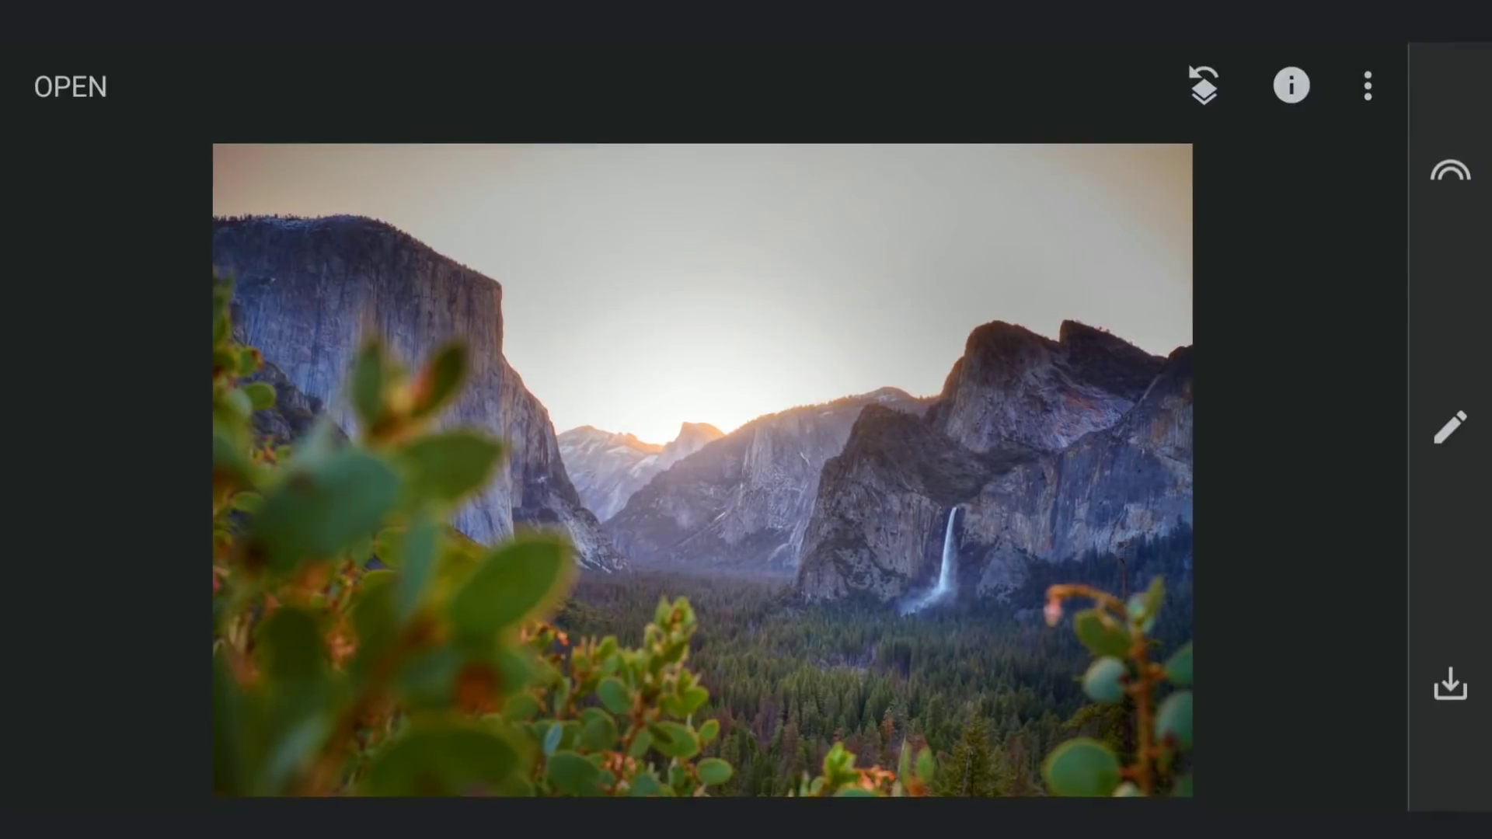
left_click(1448, 428)
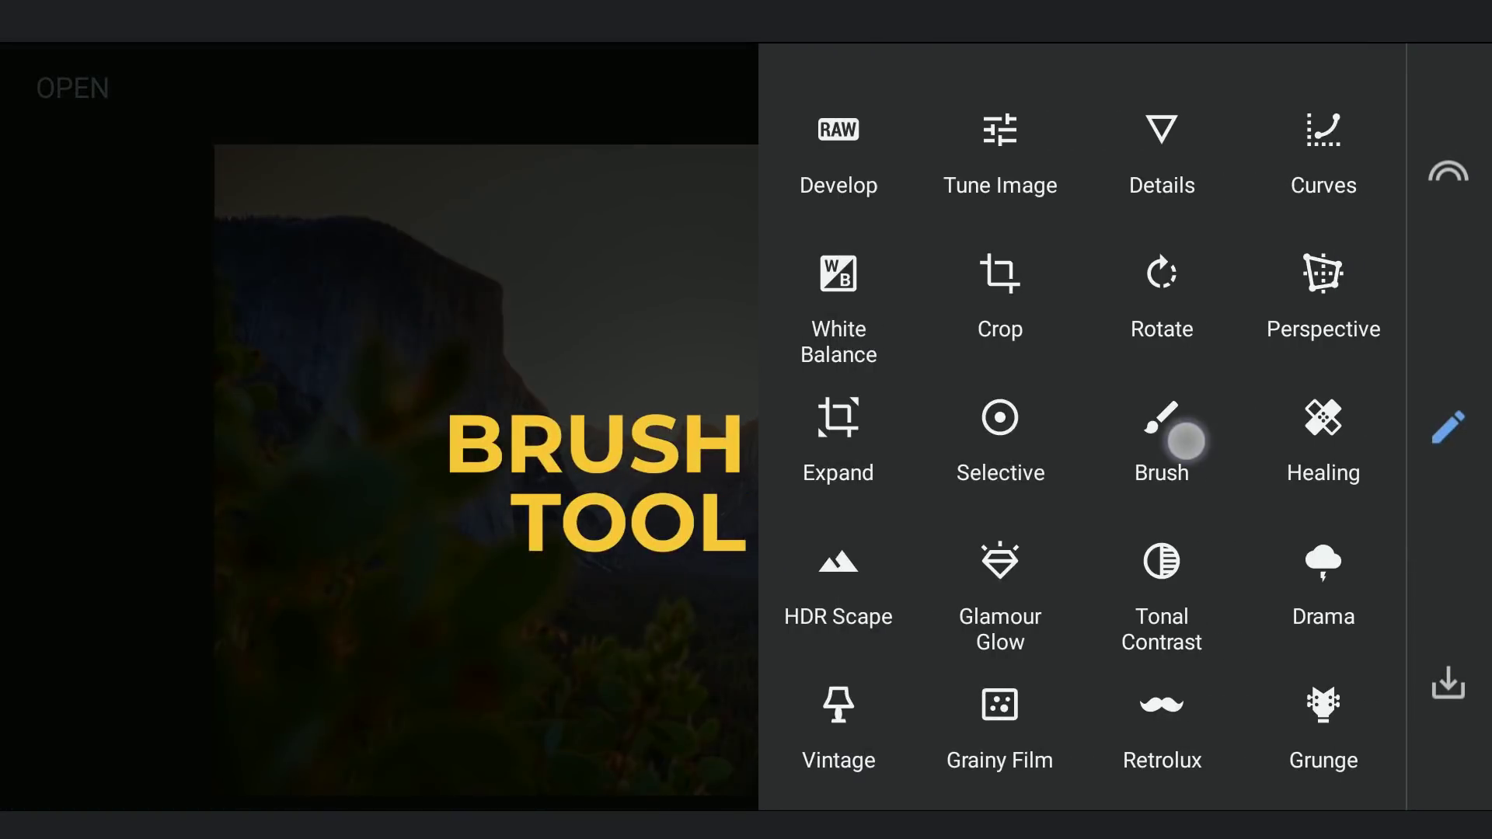
- Choose the Dodge & Burn brush and set its strength to 5
left_click(1185, 441)
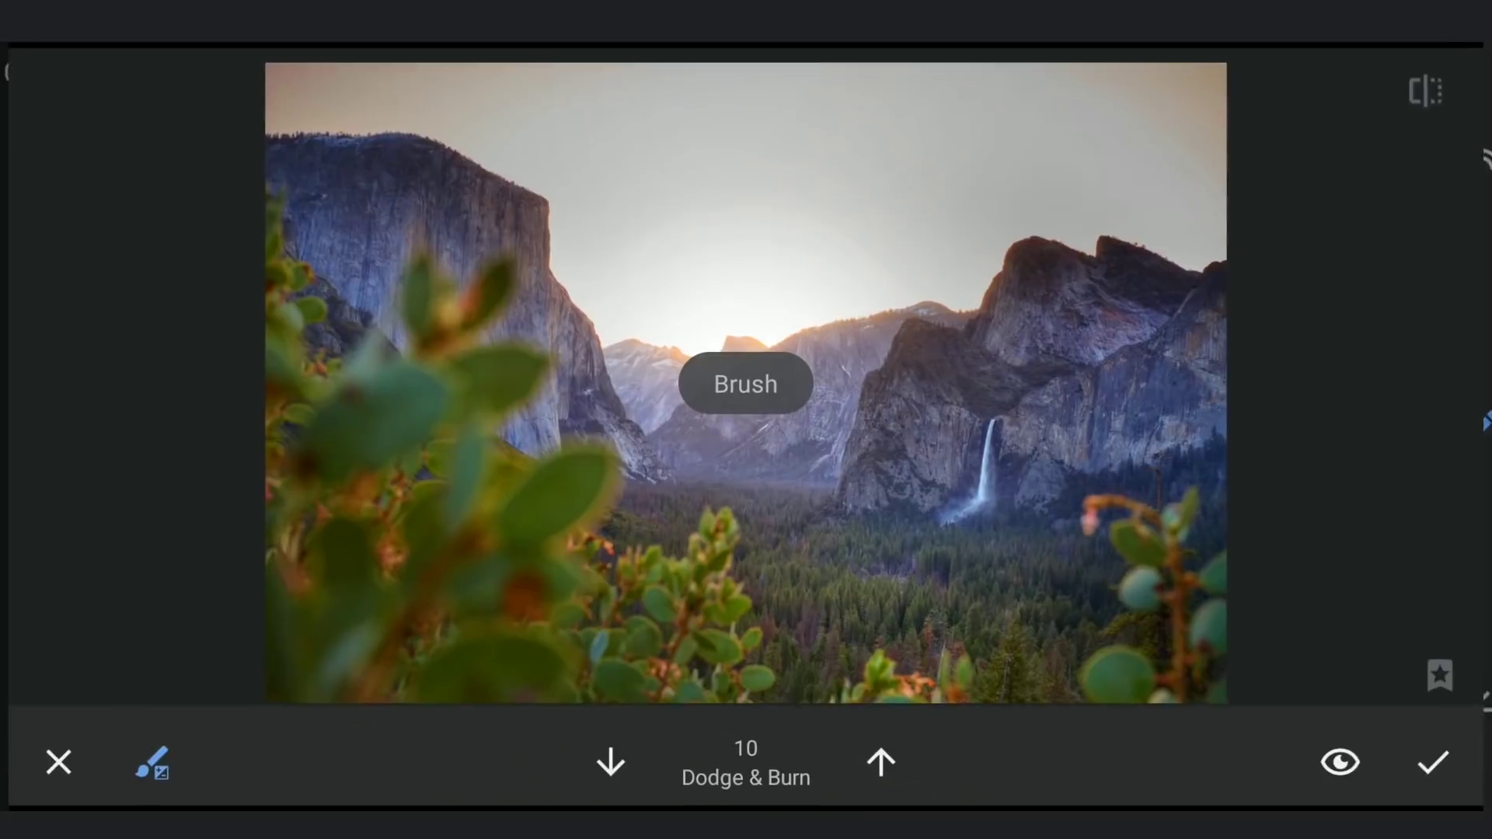
left_click(609, 766)
left_click(144, 767)
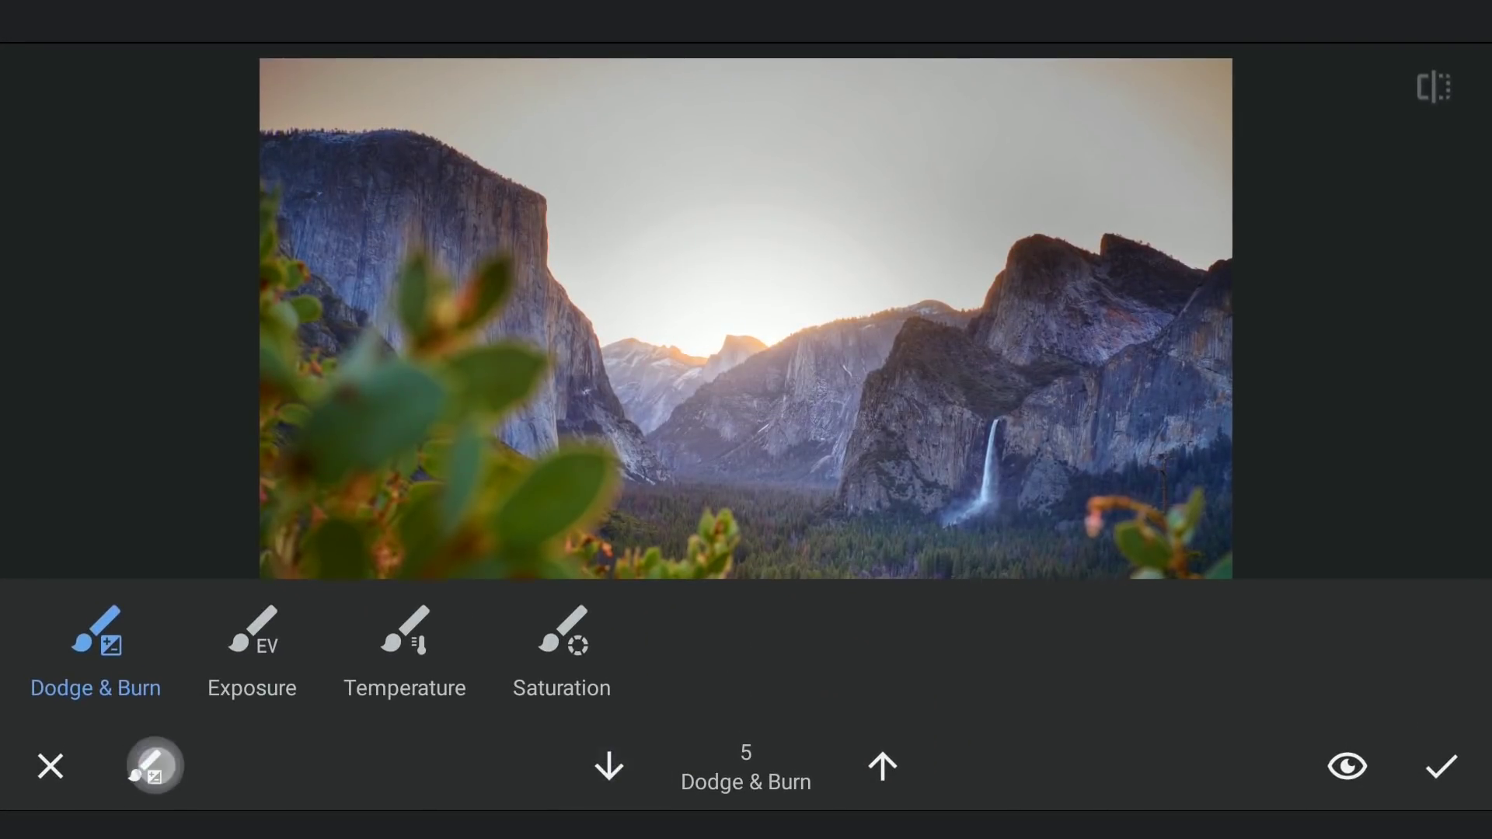
- Paint Dodge & Burn over the forest, waterfall cliff and El Capitan
mouse_move(802, 657)
left_mouse_down()
mouse_move(583, 550)
mouse_move(572, 521)
left_mouse_up()
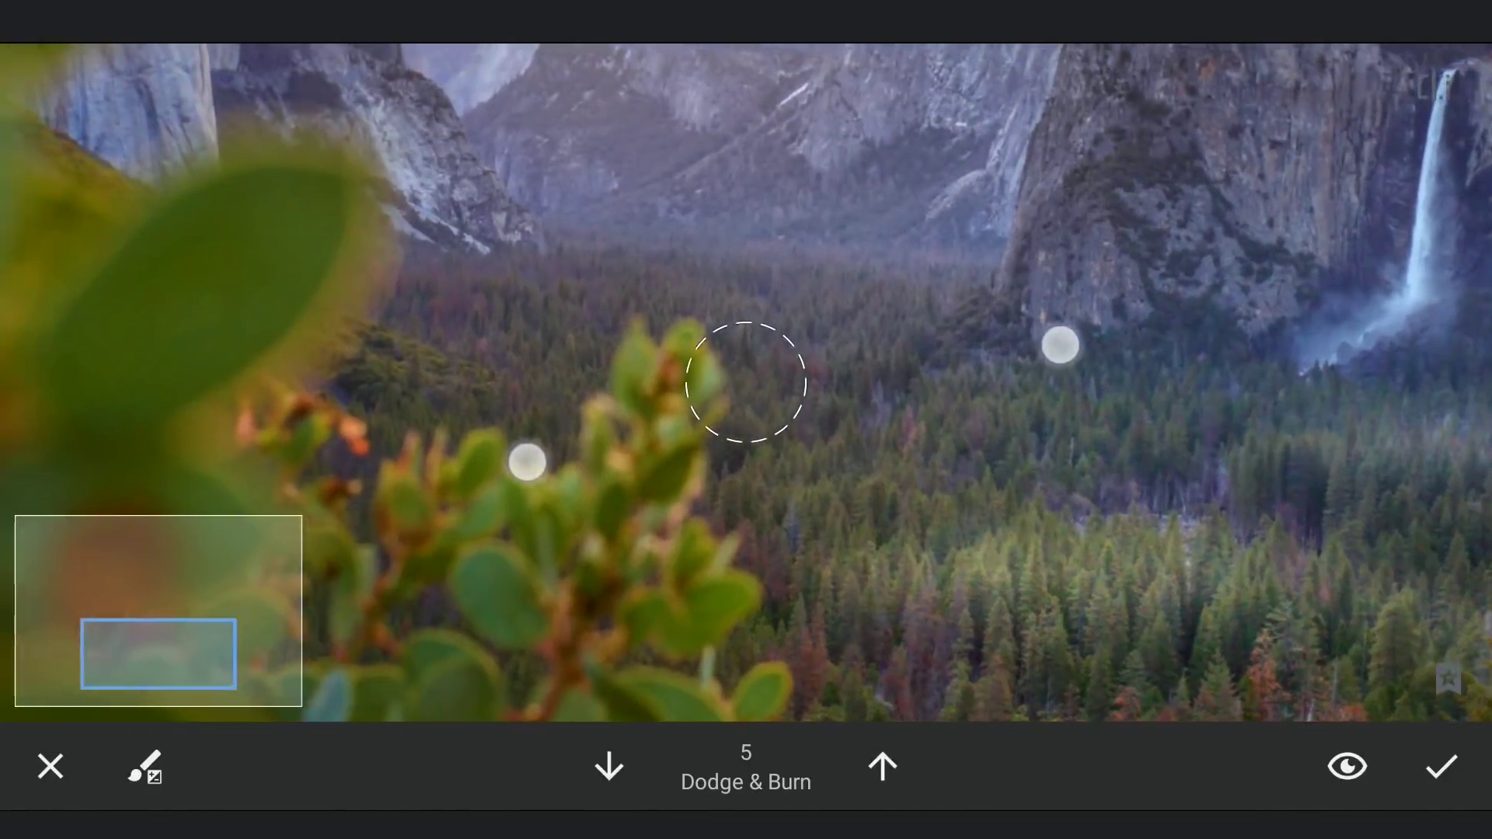
left_click_drag(929, 305, 806, 277)
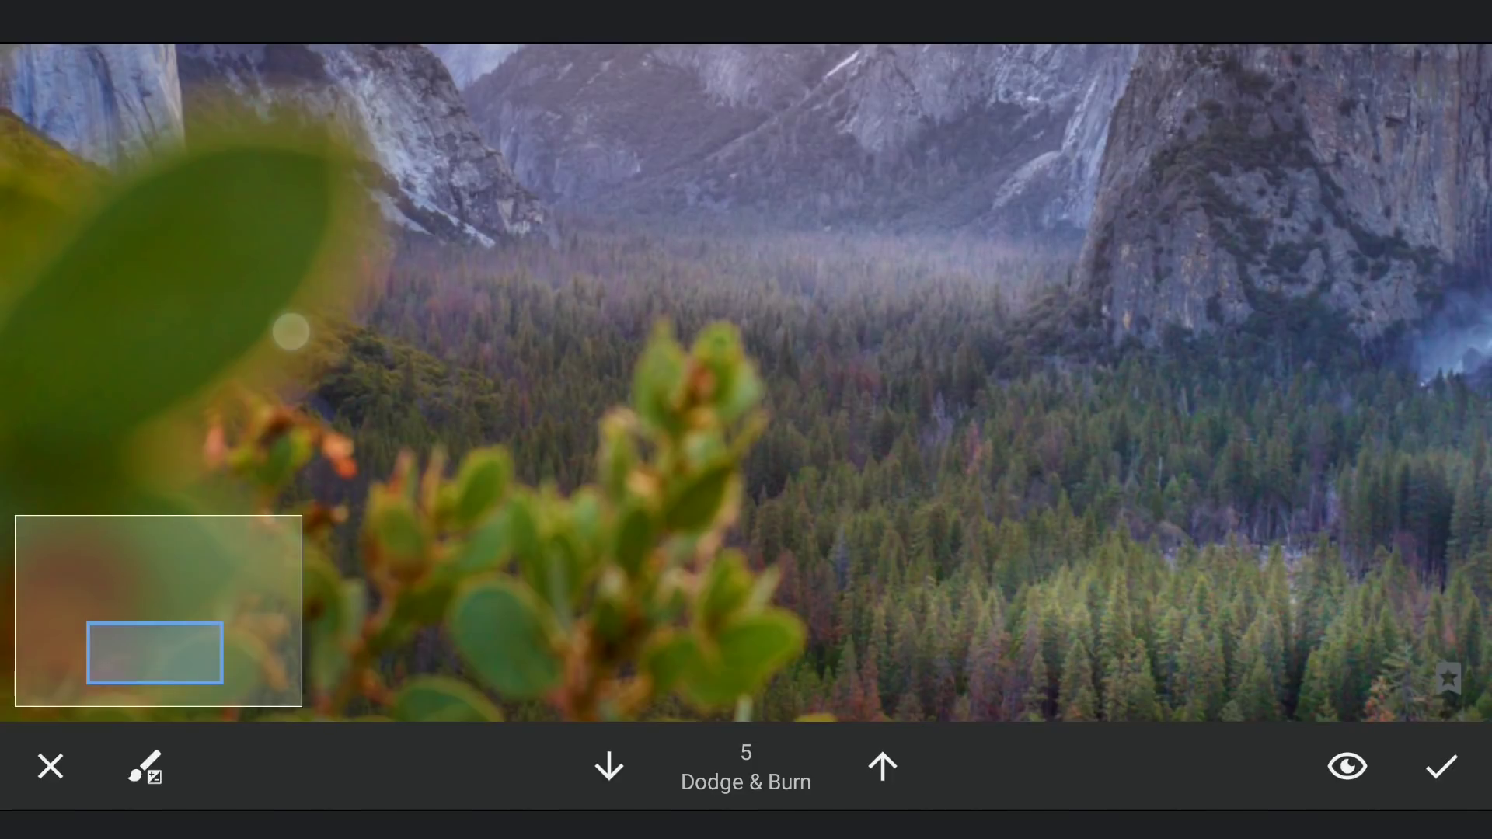
scroll(816, 396, "down", 5)
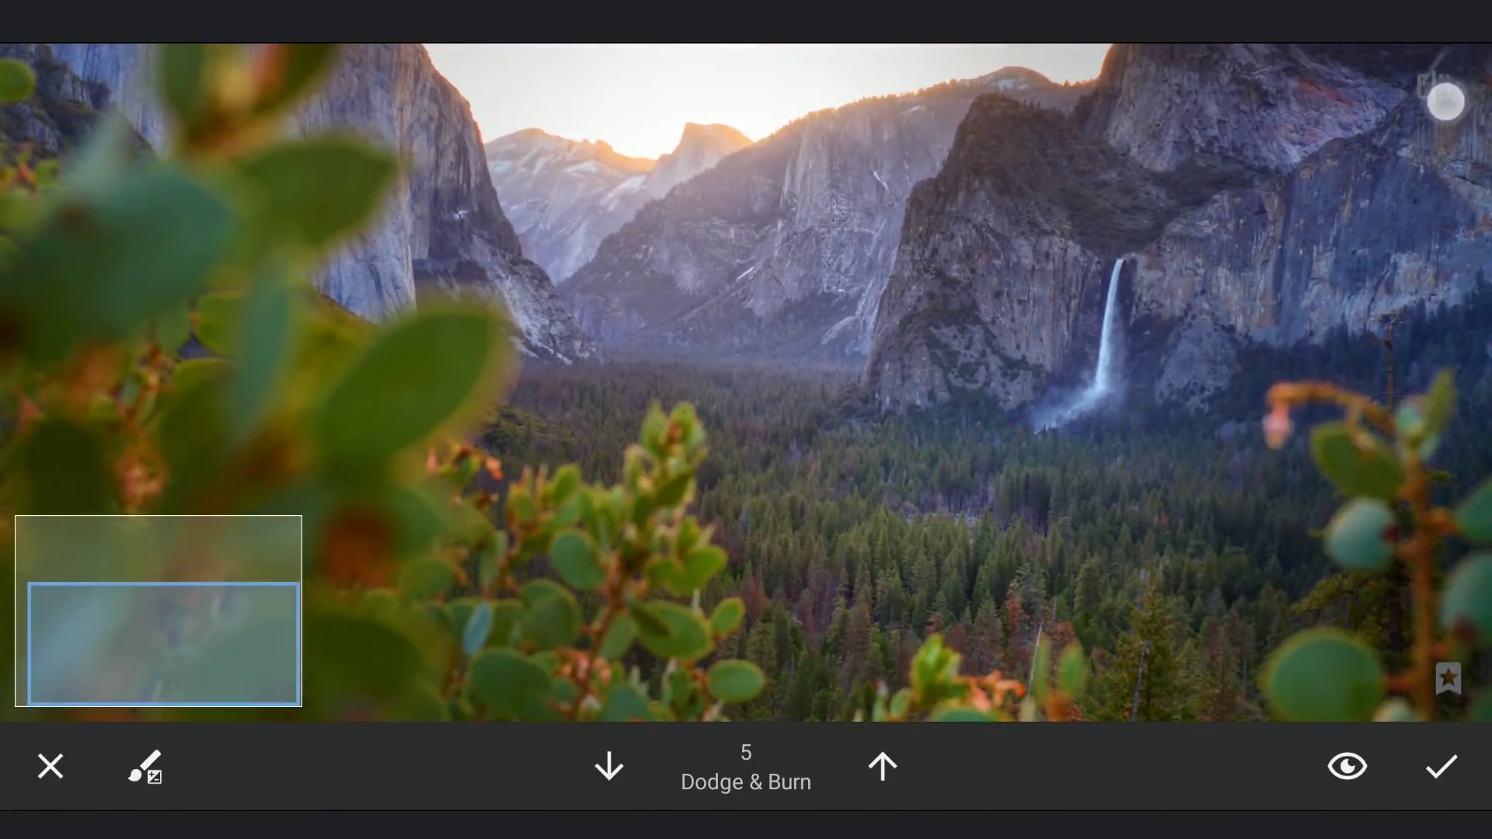
scroll(1050, 420, "up", 5)
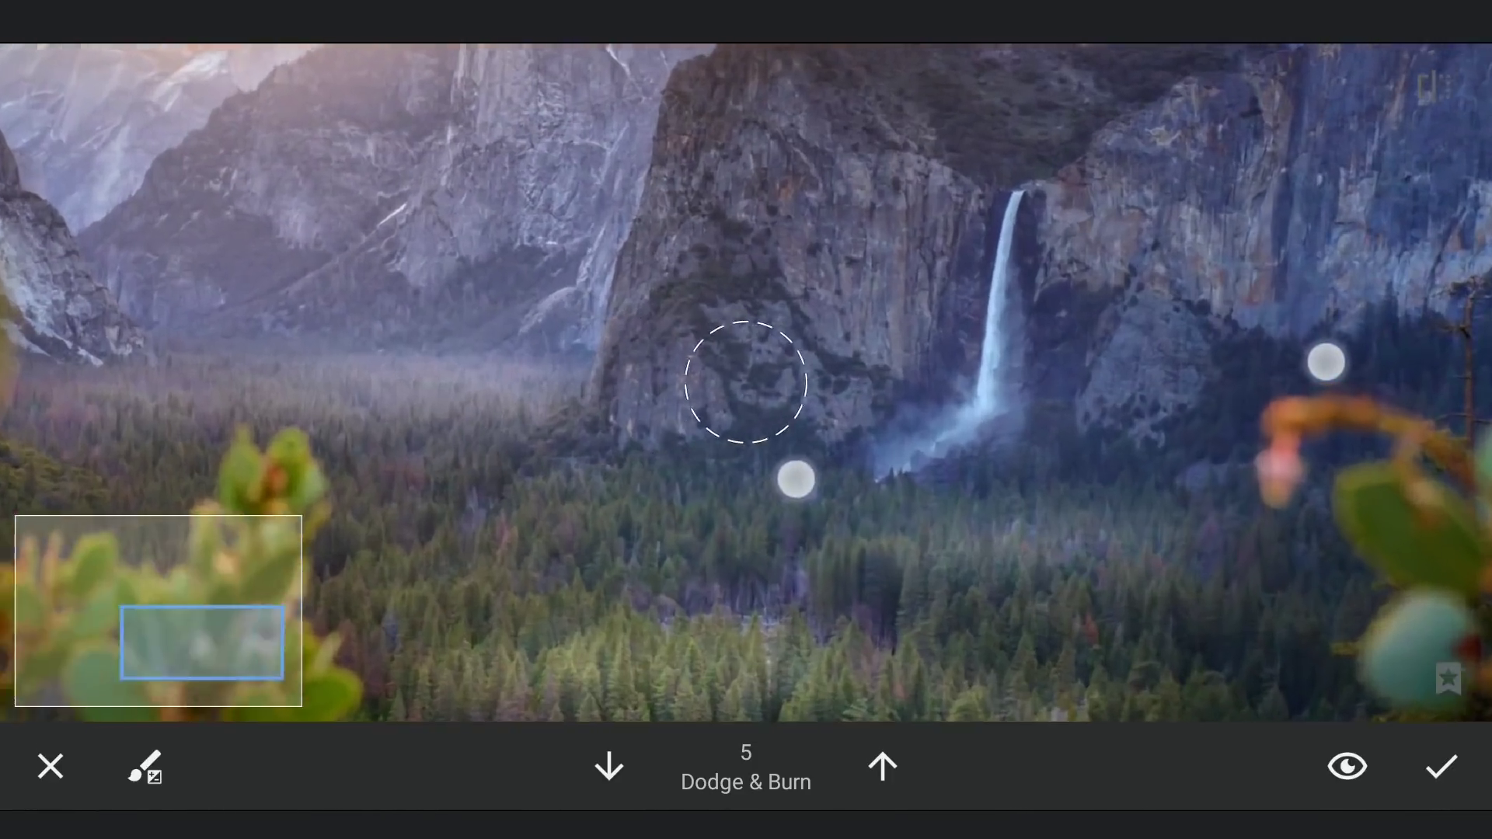
scroll(1060, 421, "down", 2)
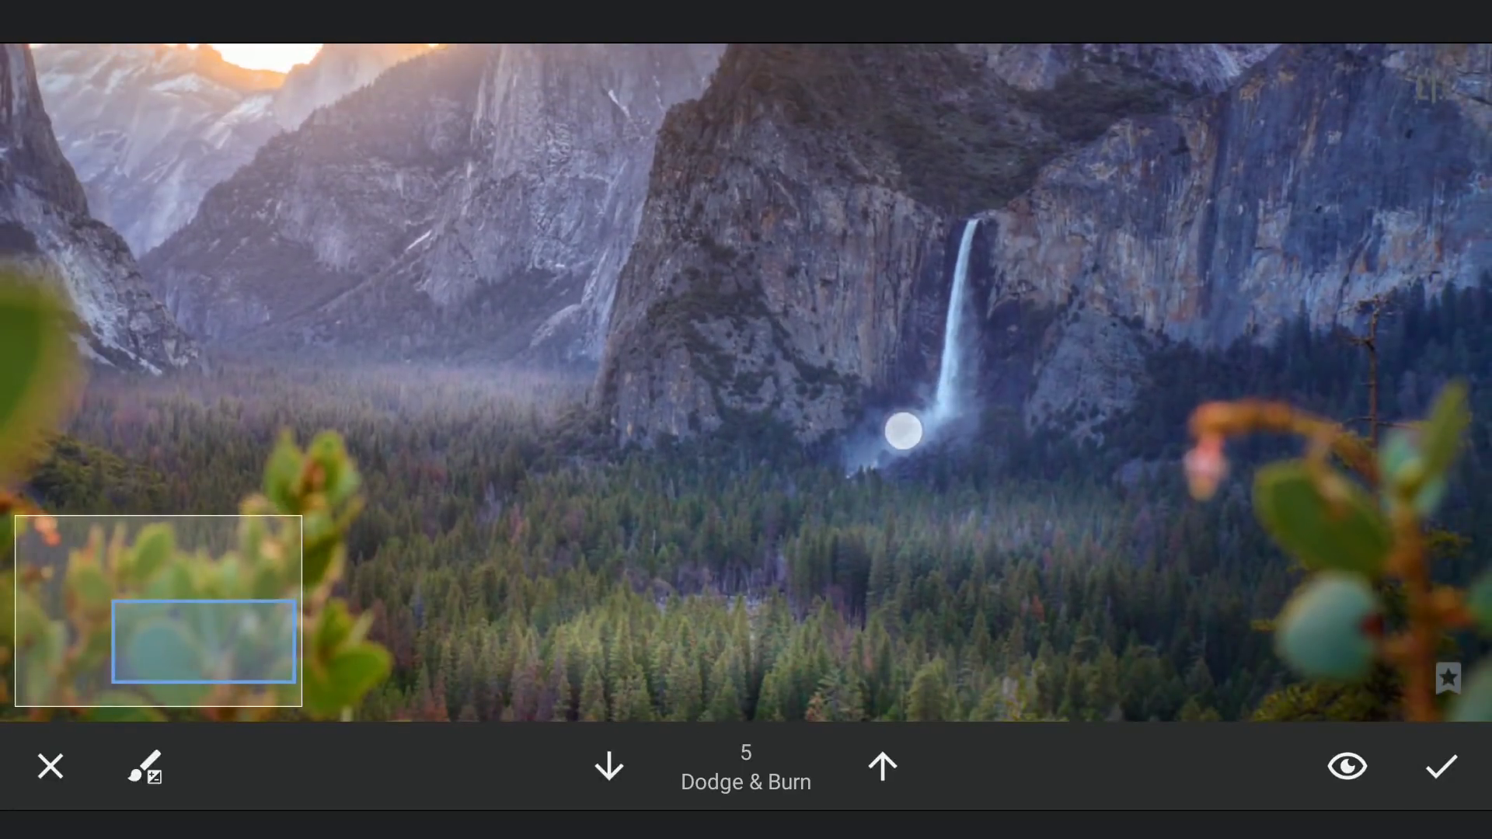
scroll(984, 466, "up", 5)
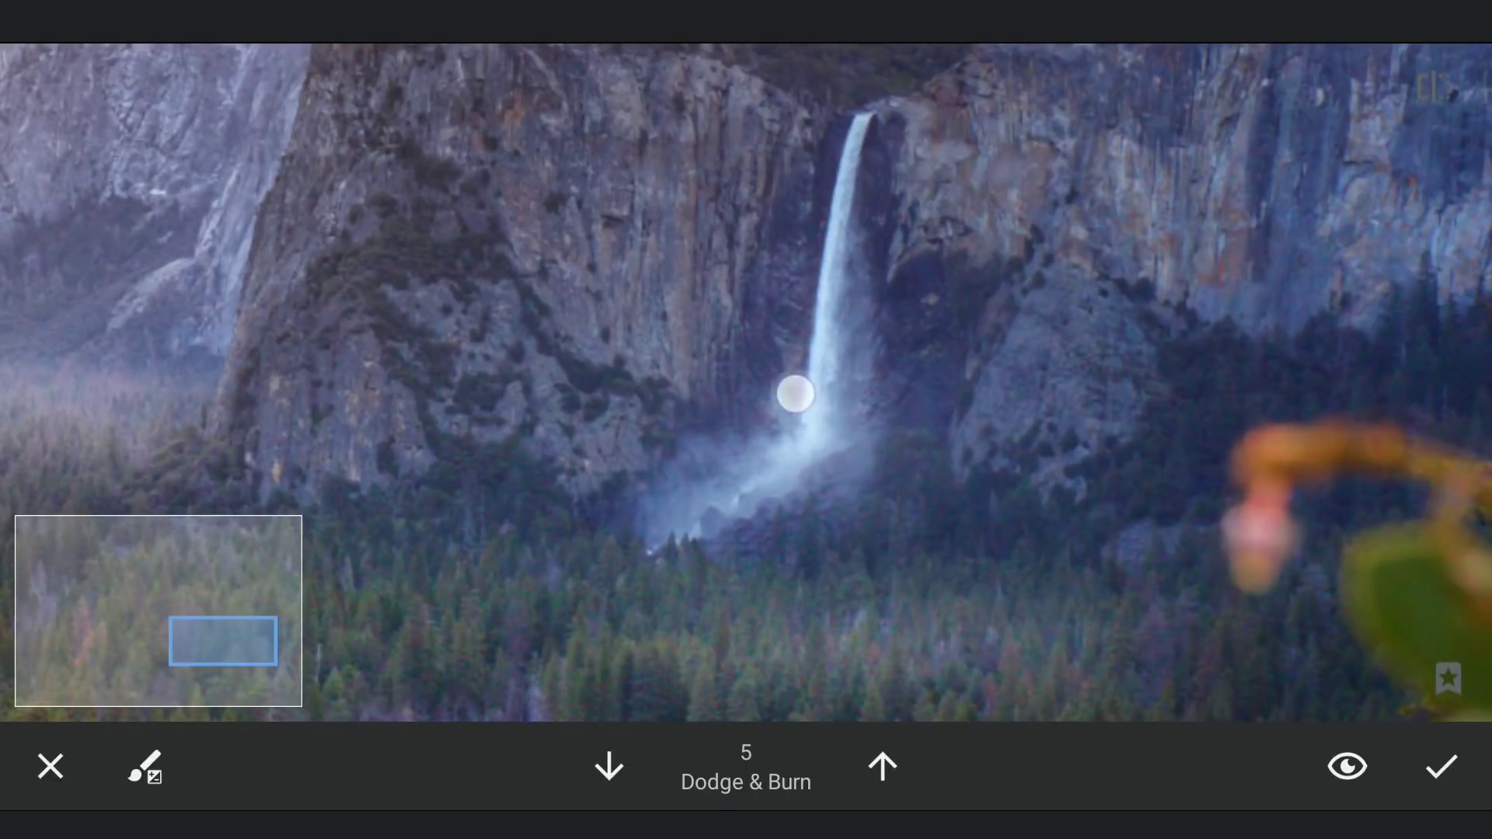
scroll(927, 466, "down", 2)
scroll(927, 466, "down", 3)
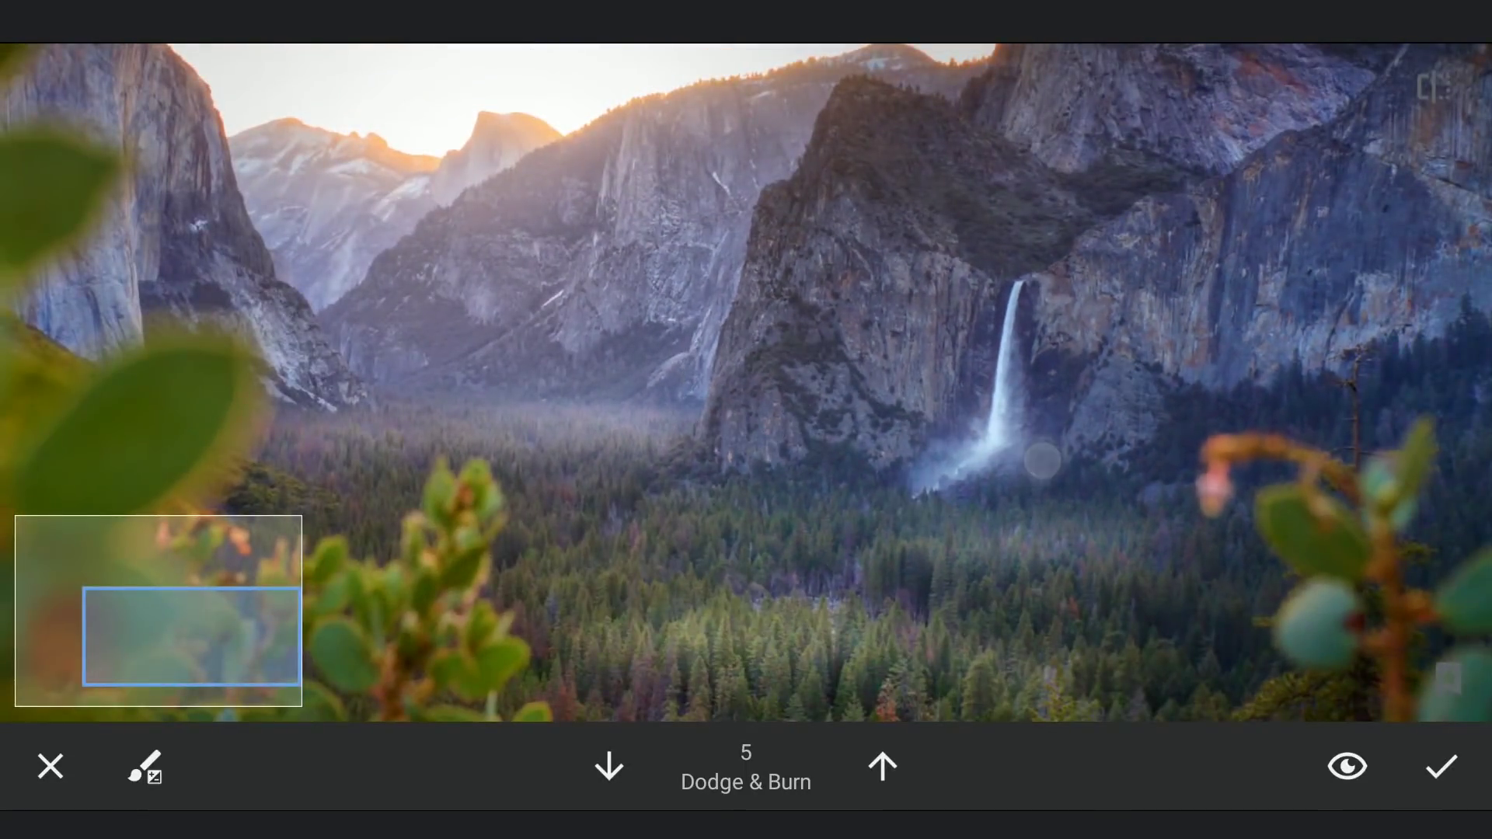
left_click_drag(1042, 460, 1481, 682)
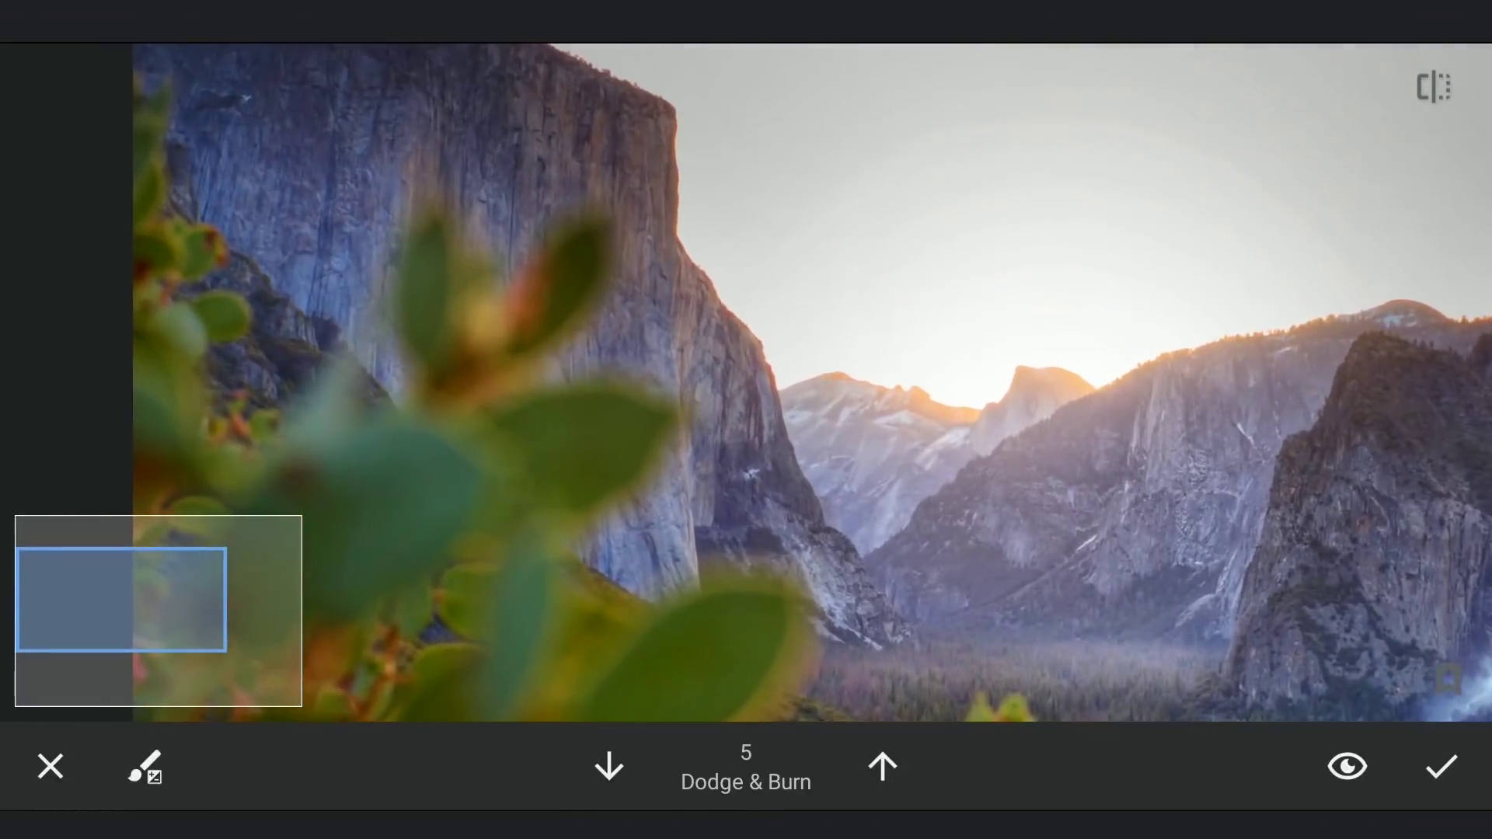
scroll(878, 394, "up", 2)
scroll(959, 347, "up", 1)
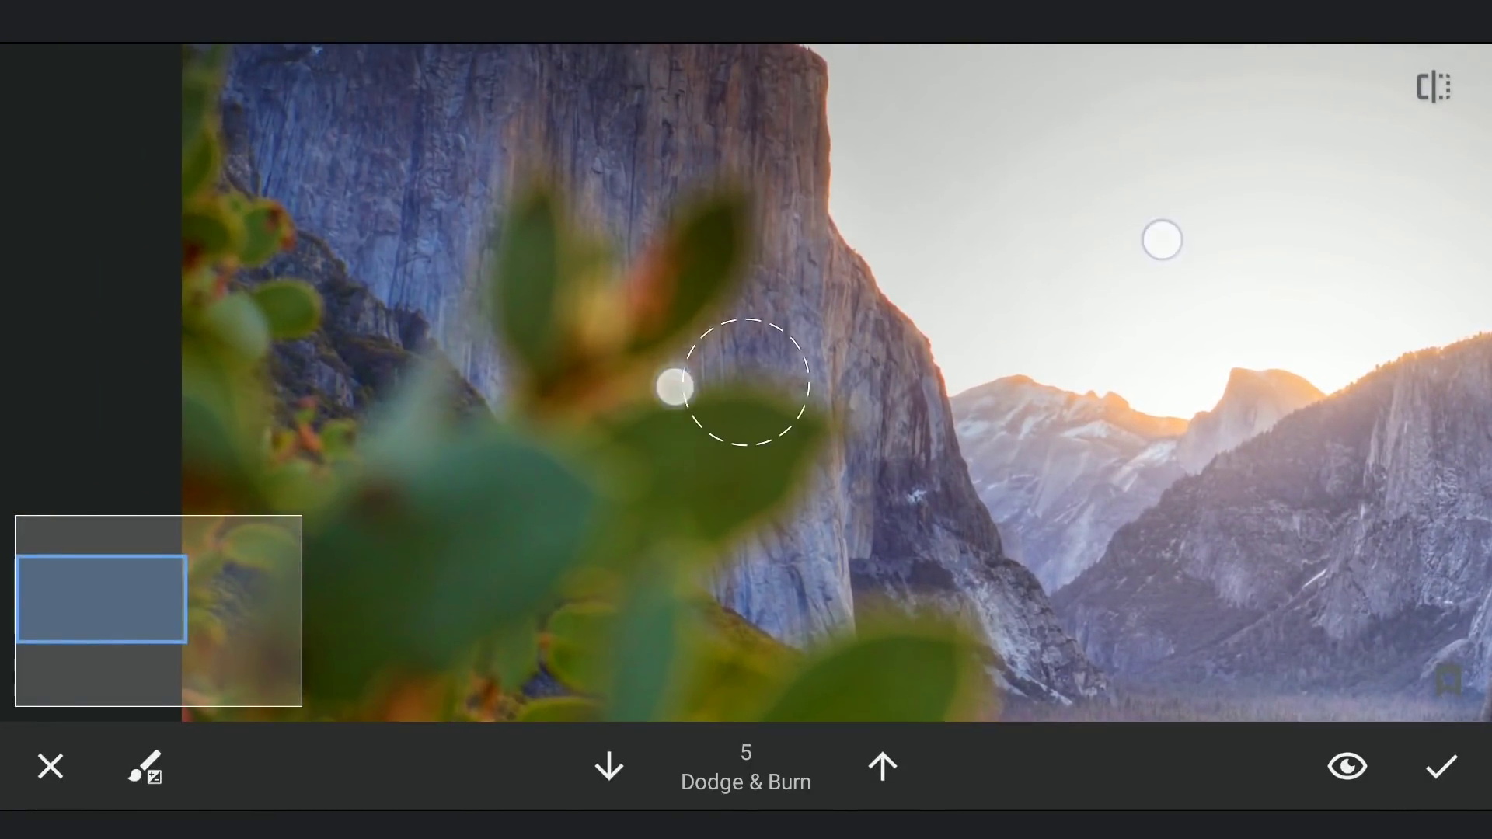
left_click_drag(814, 202, 805, 339)
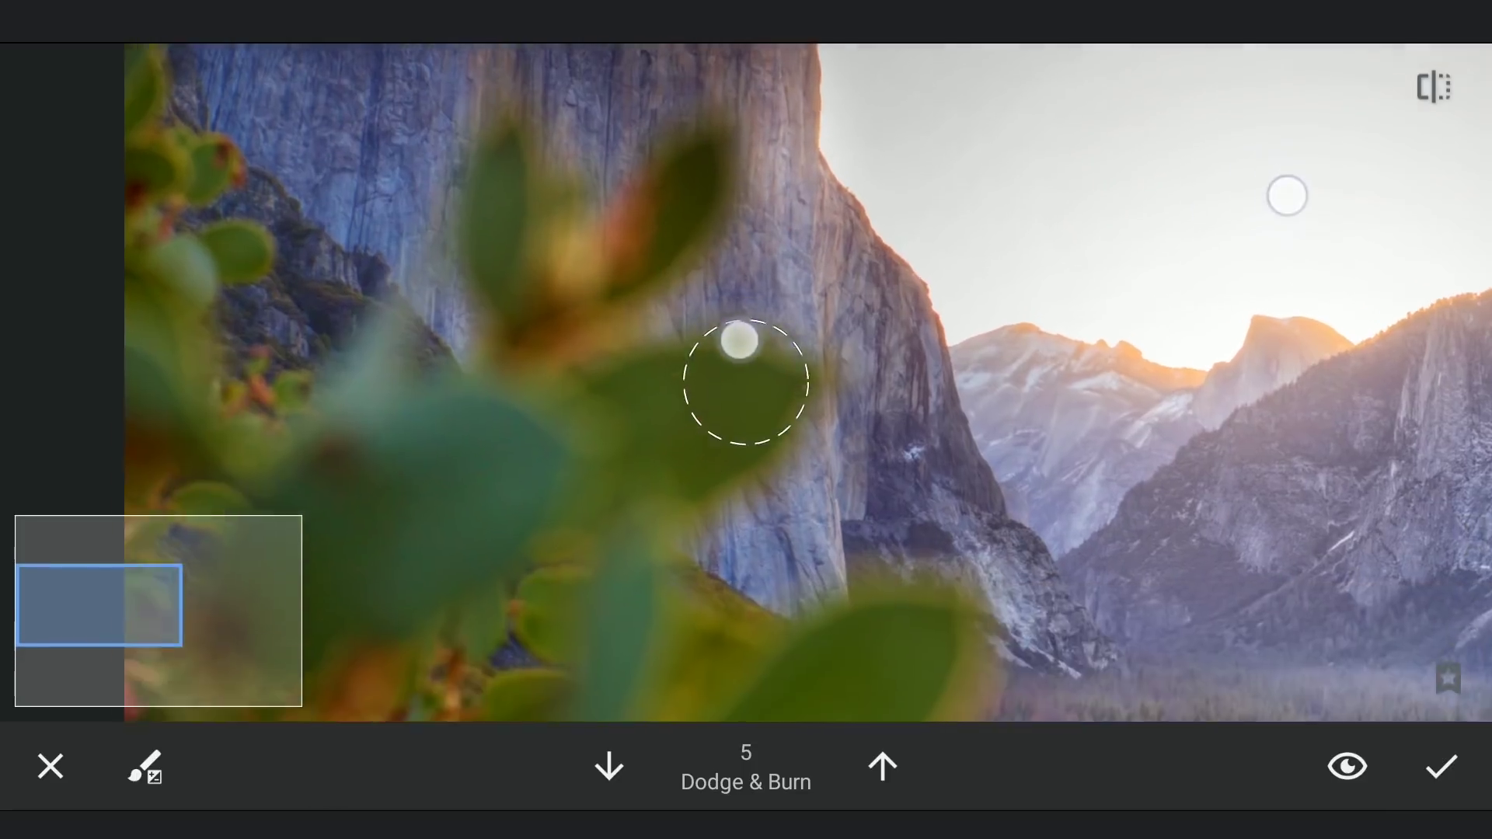
left_click_drag(833, 606, 772, 236)
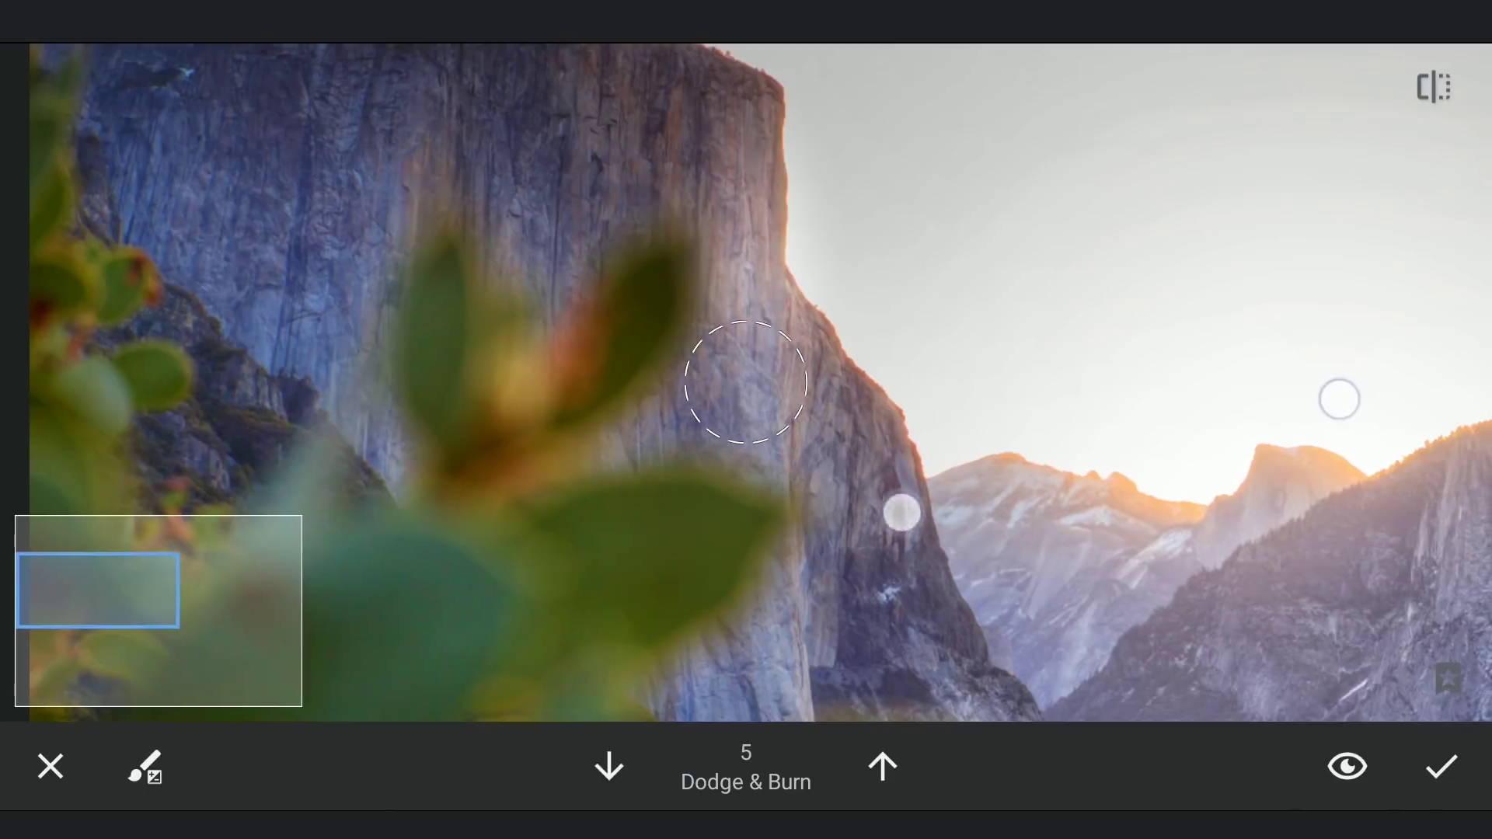
left_click_drag(765, 322, 919, 364)
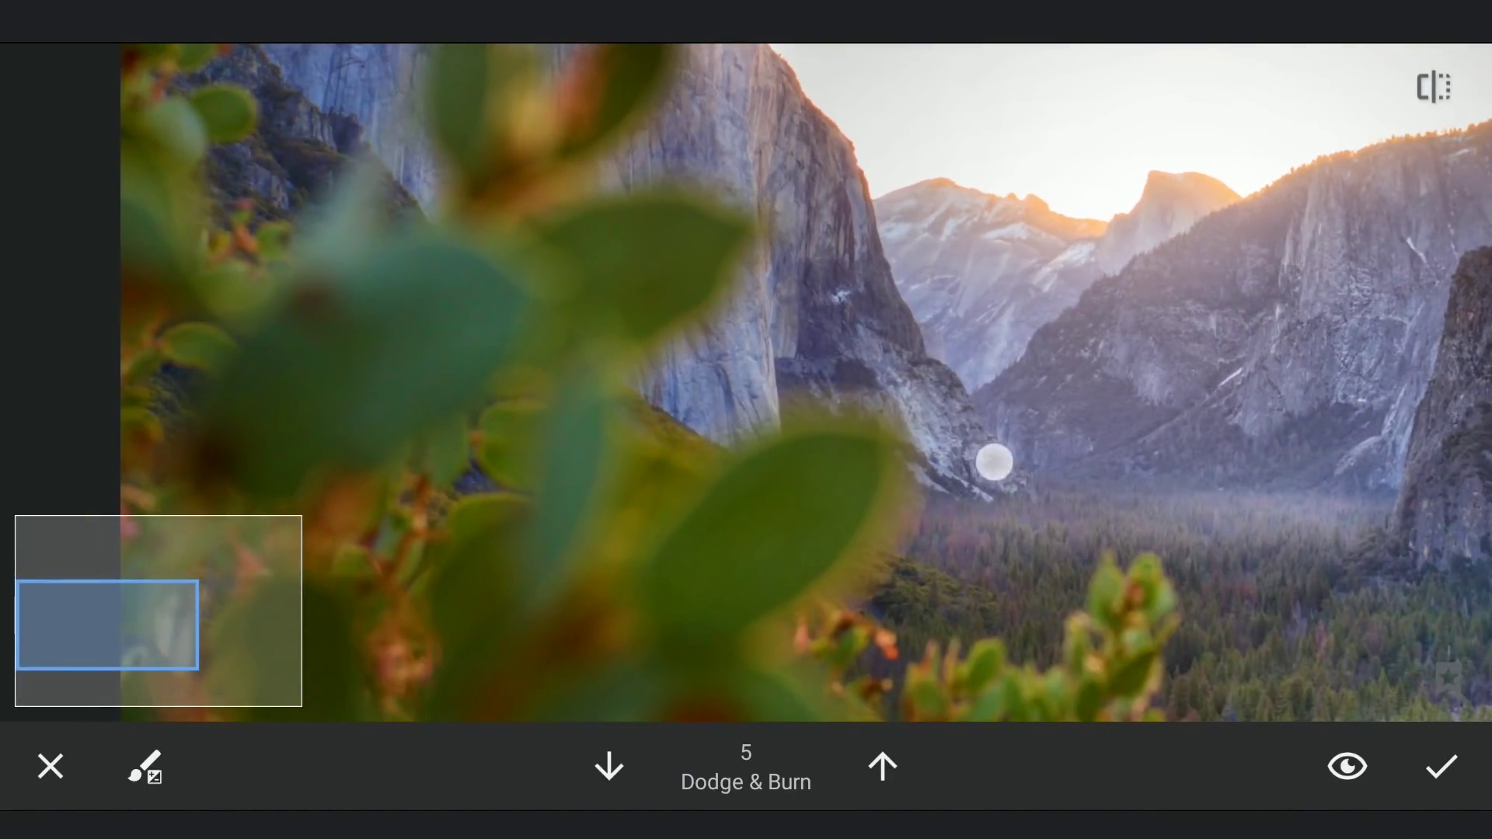
mouse_move(858, 265)
left_mouse_down()
mouse_move(652, 459)
mouse_move(676, 483)
left_mouse_up()
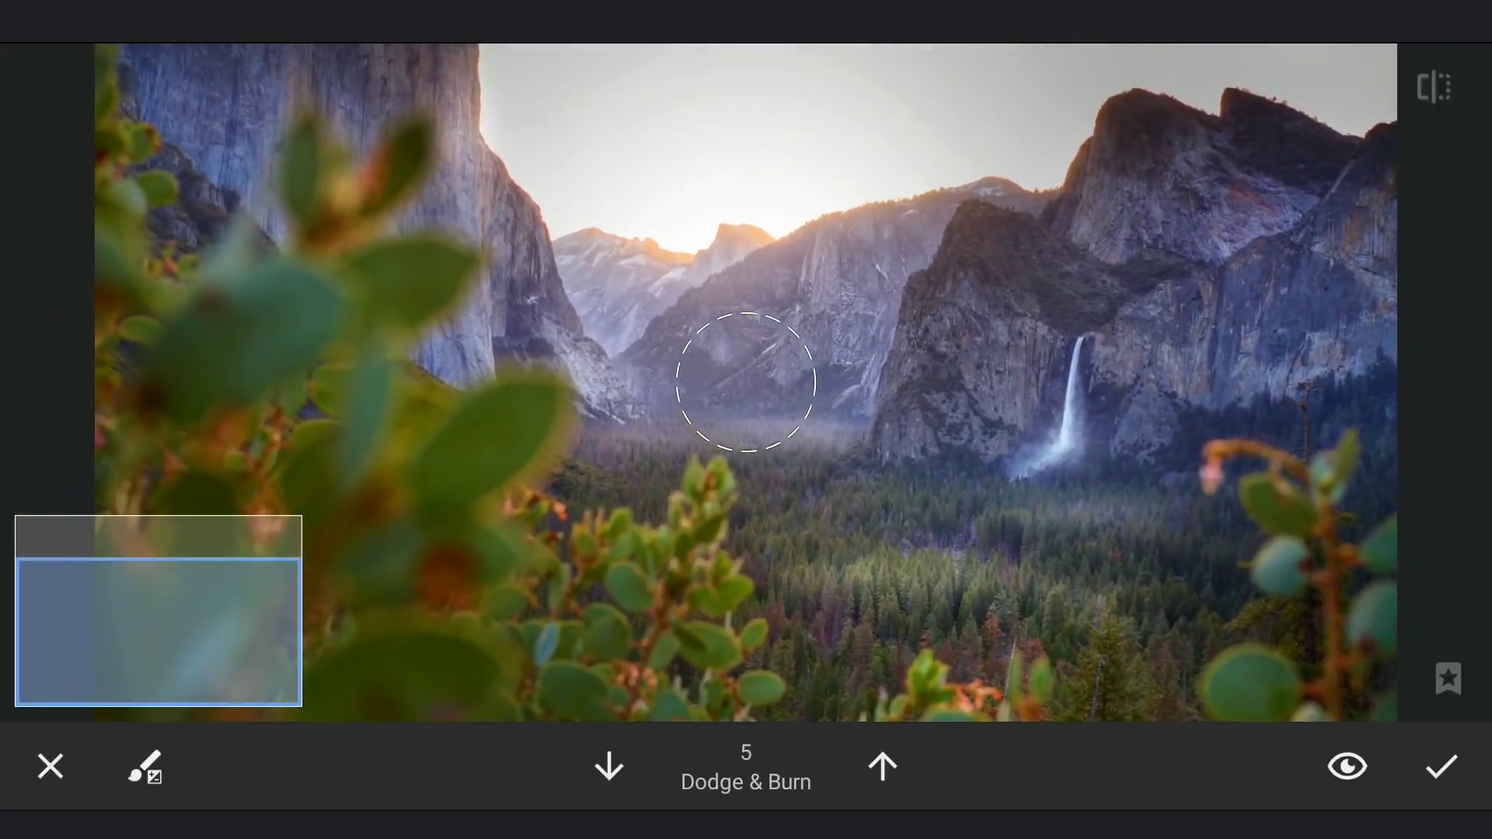
left_click(145, 766)
- Paint a strength-5 Temperature brush over the forest and left cliffs, compare, and apply
left_click(404, 619)
left_click(609, 765)
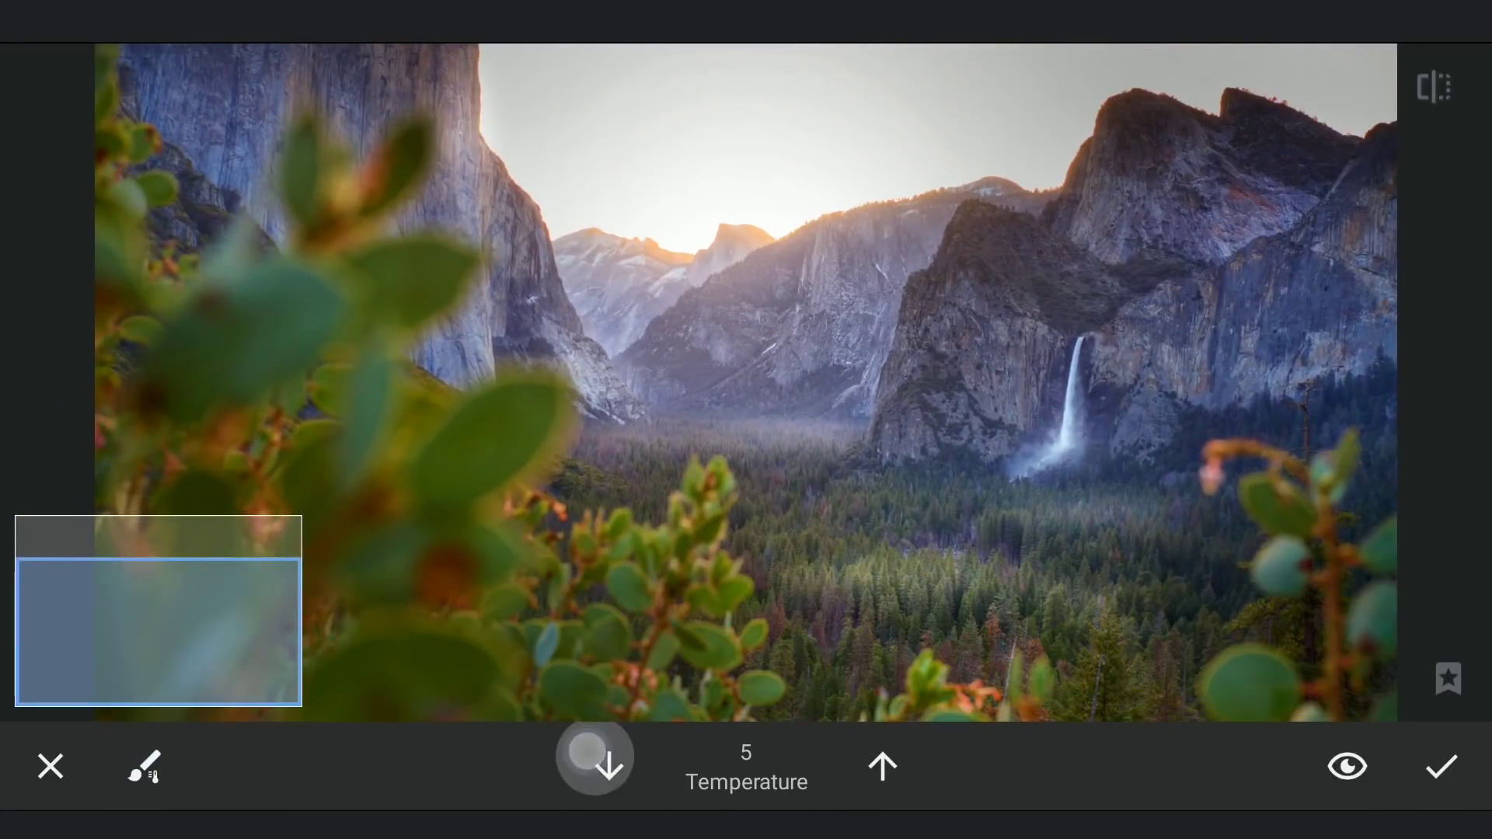
left_click_drag(746, 385, 627, 473)
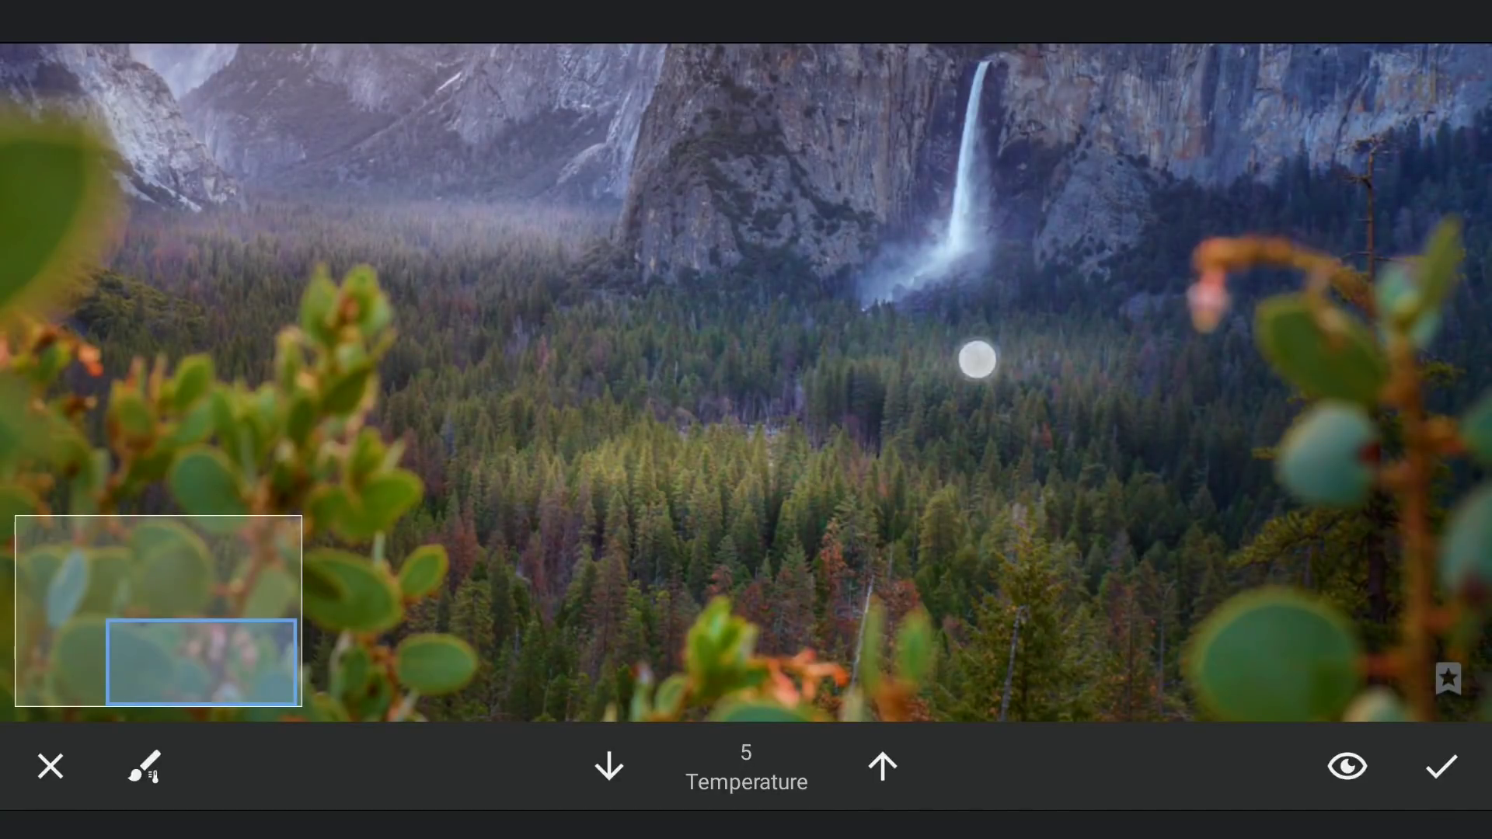
mouse_move(883, 370)
left_mouse_down()
mouse_move(778, 317)
mouse_move(716, 355)
mouse_move(937, 518)
mouse_move(747, 380)
left_mouse_up()
scroll(623, 486, "down", 2)
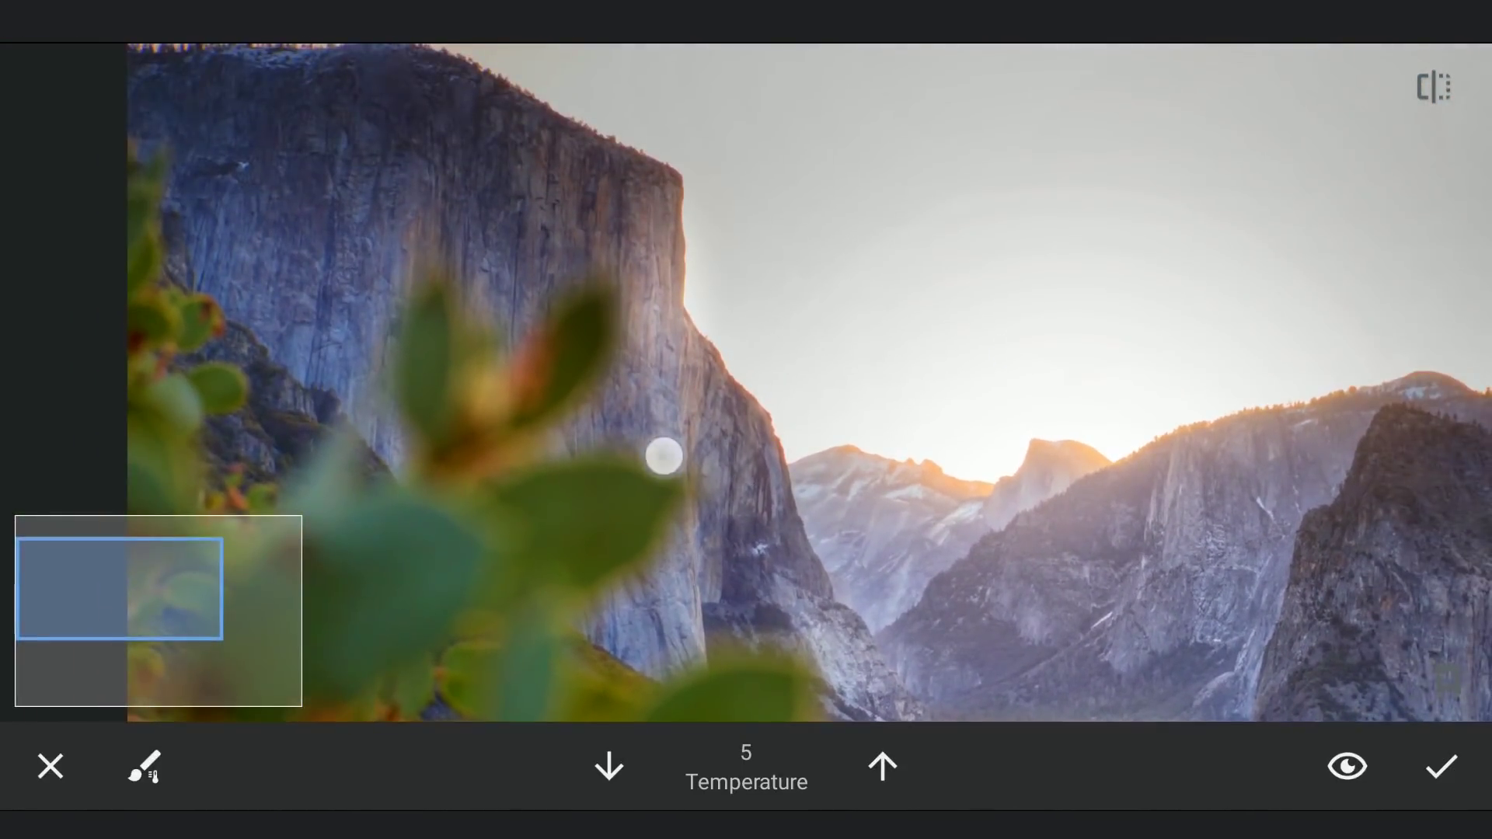
mouse_move(655, 349)
left_mouse_down()
mouse_move(749, 396)
mouse_move(788, 526)
left_mouse_up()
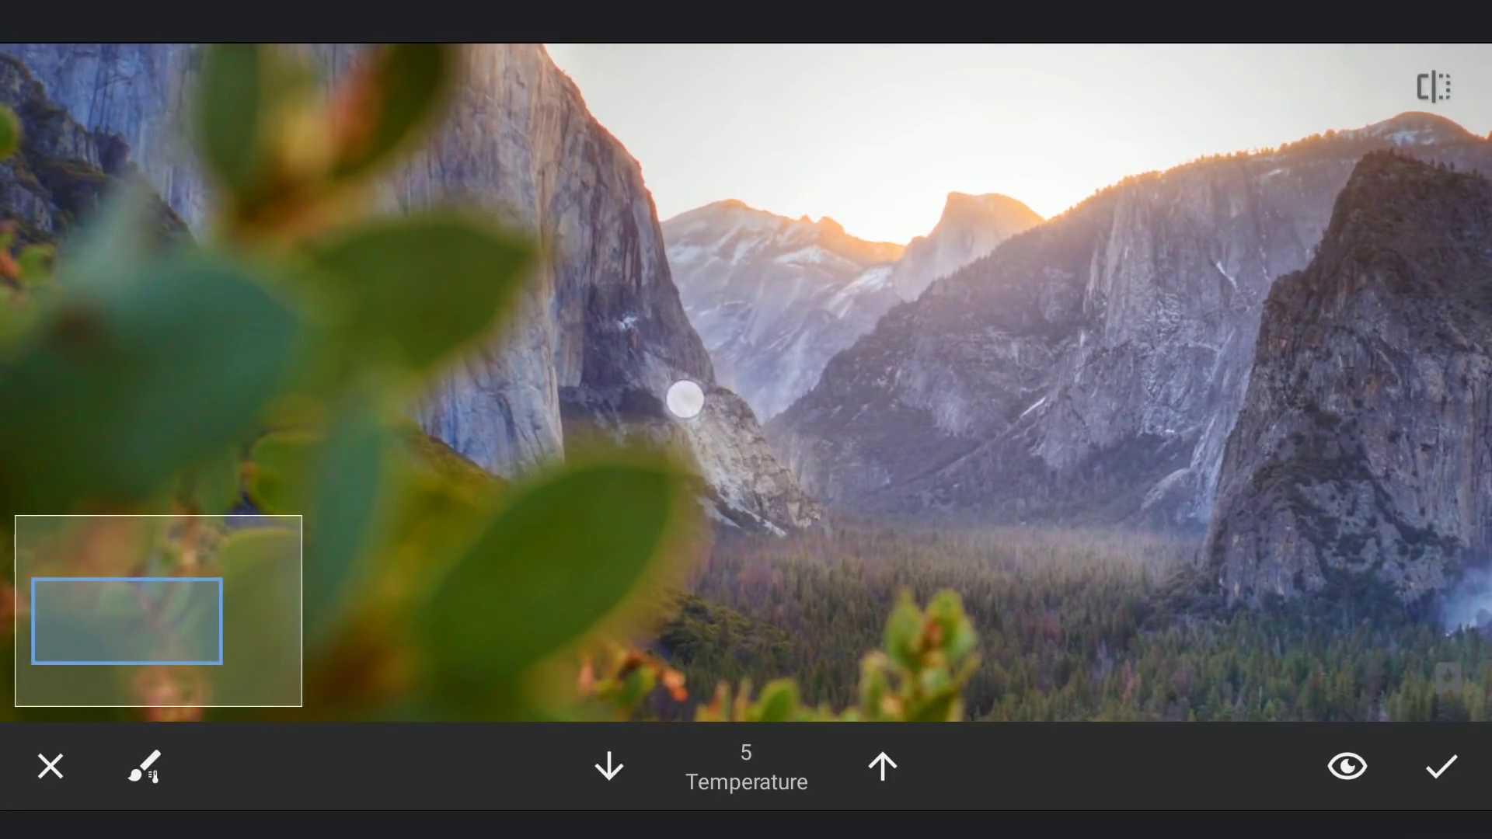
scroll(684, 400, "down", 3)
scroll(654, 443, "down", 3)
scroll(654, 491, "down", 2)
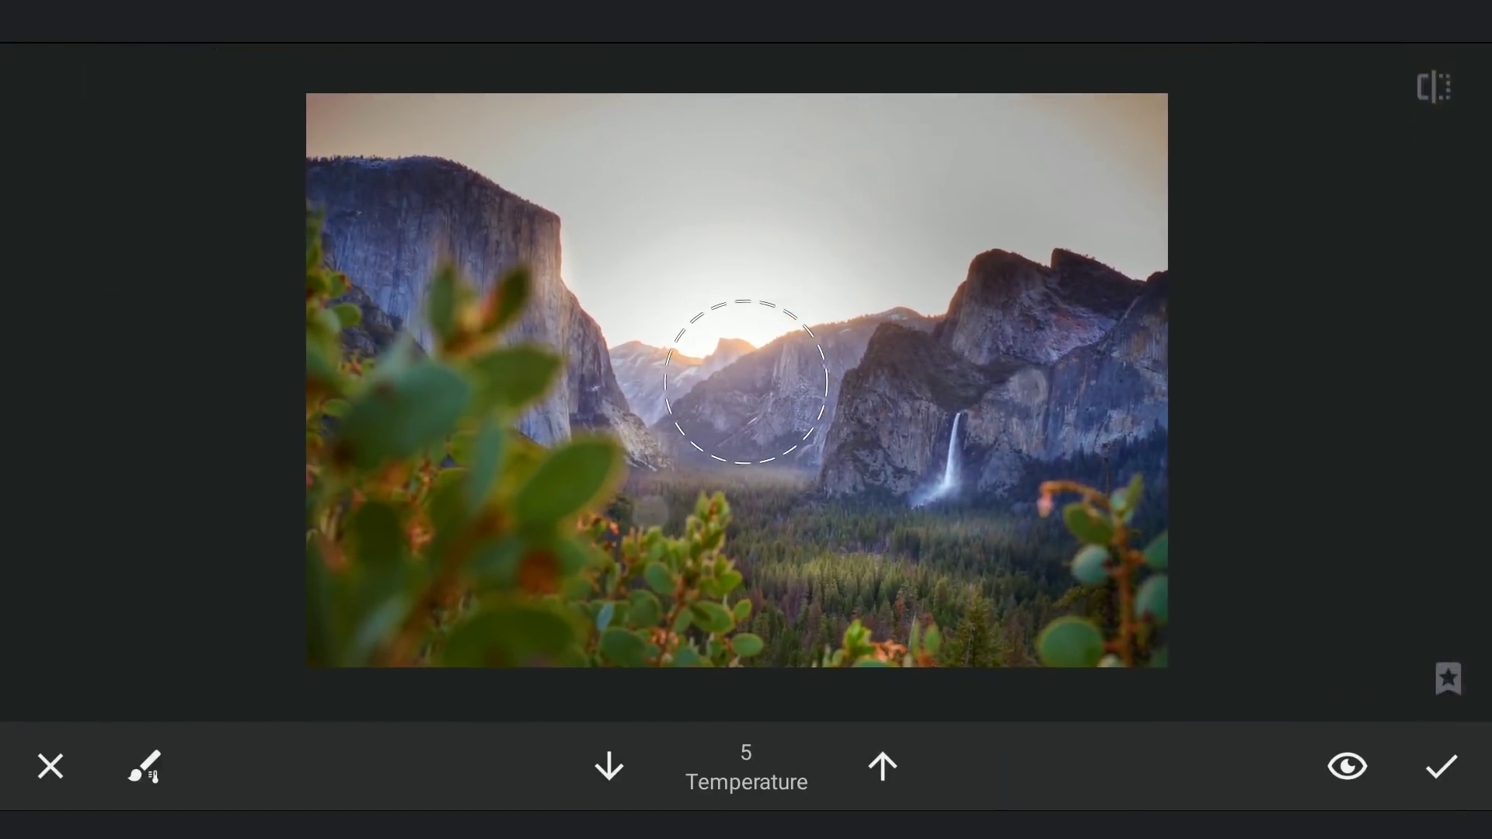
left_click(1453, 100)
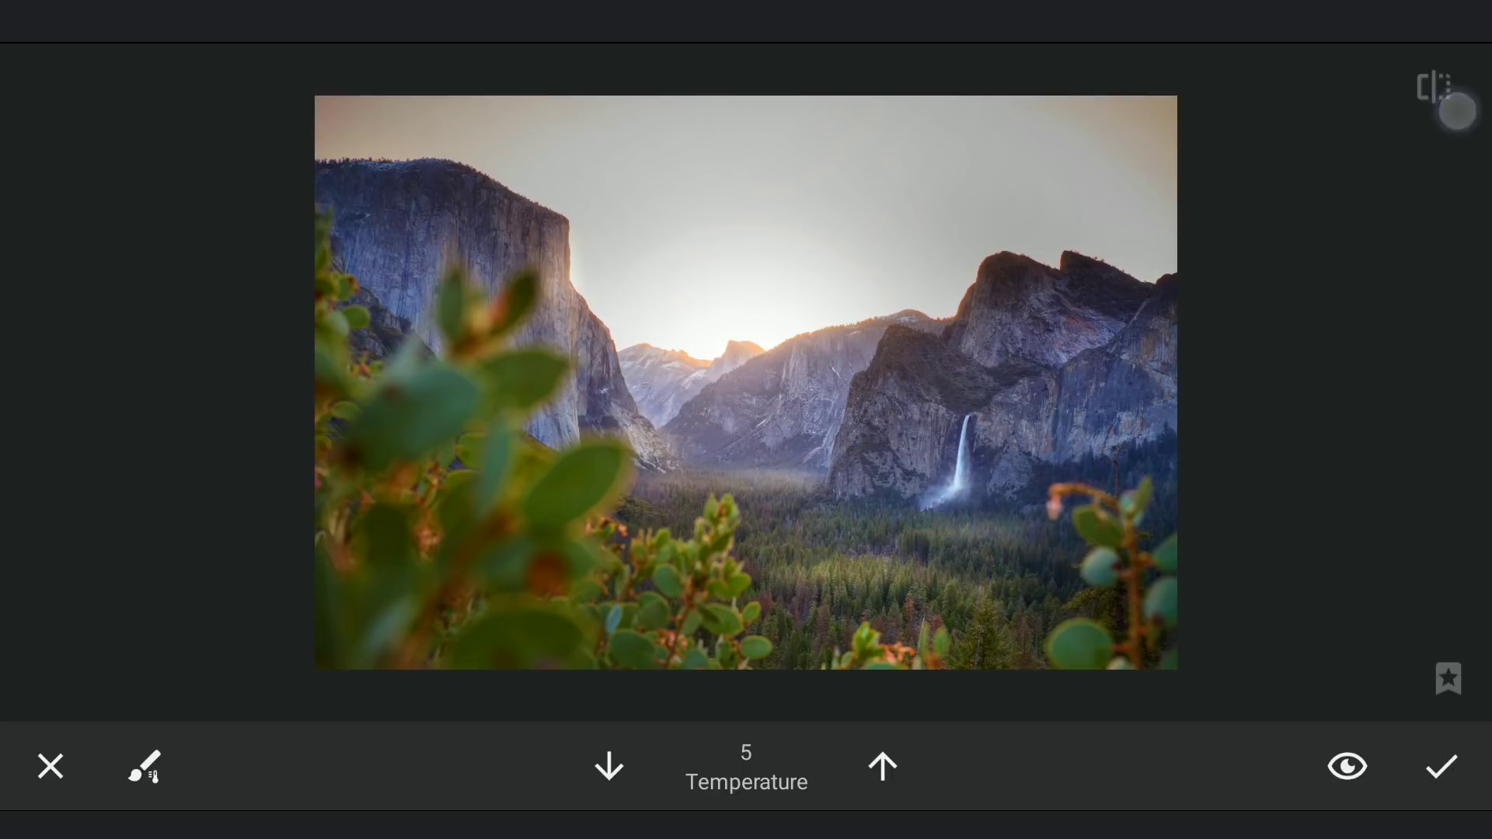
scroll(840, 467, "down", 2)
scroll(839, 467, "down", 2)
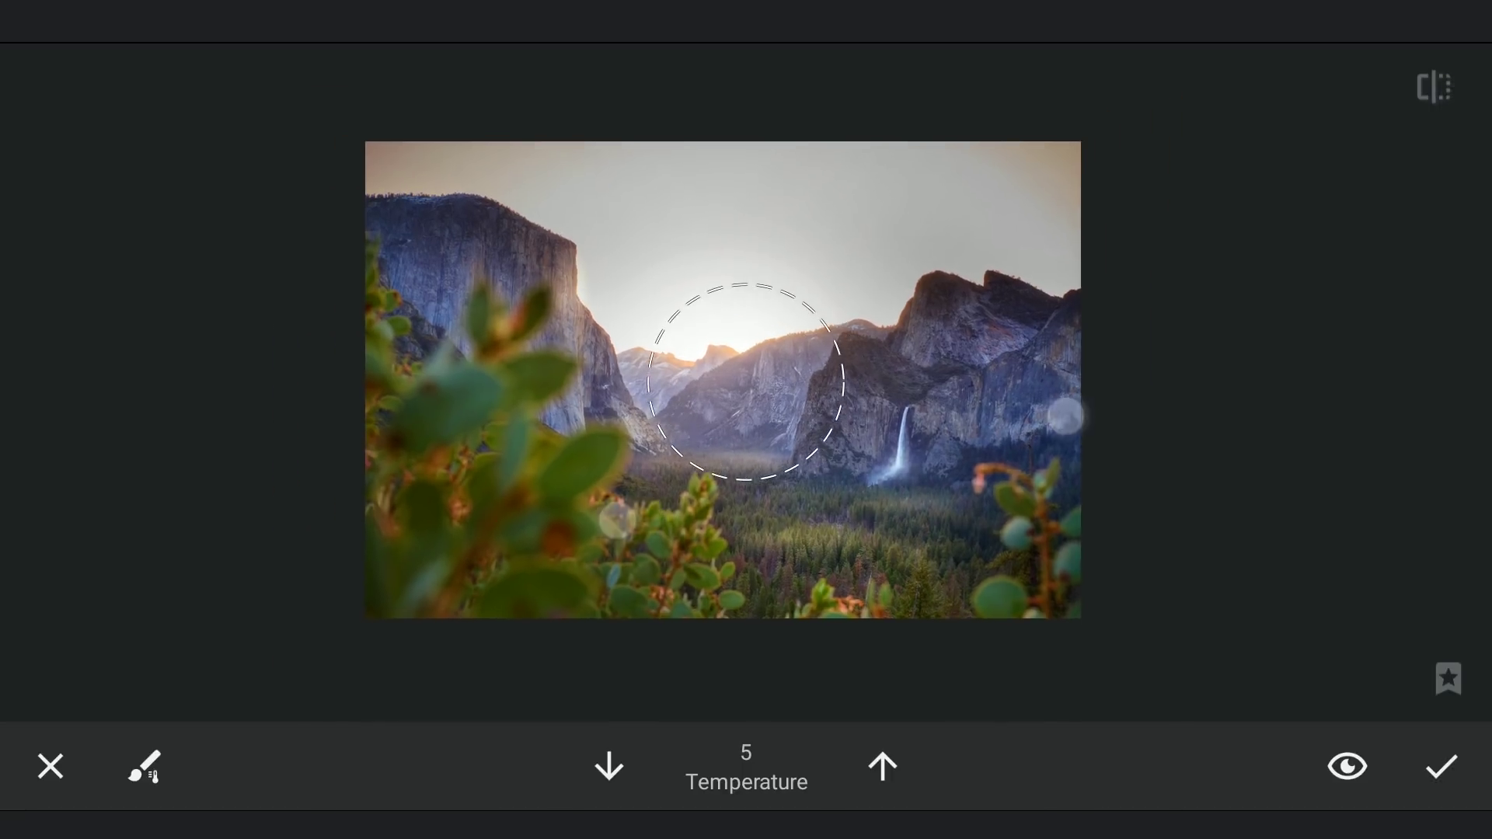
left_click(1442, 765)
- Apply a custom Curves S-curve with the upper point raised and the shadow point lowered
left_click(1446, 456)
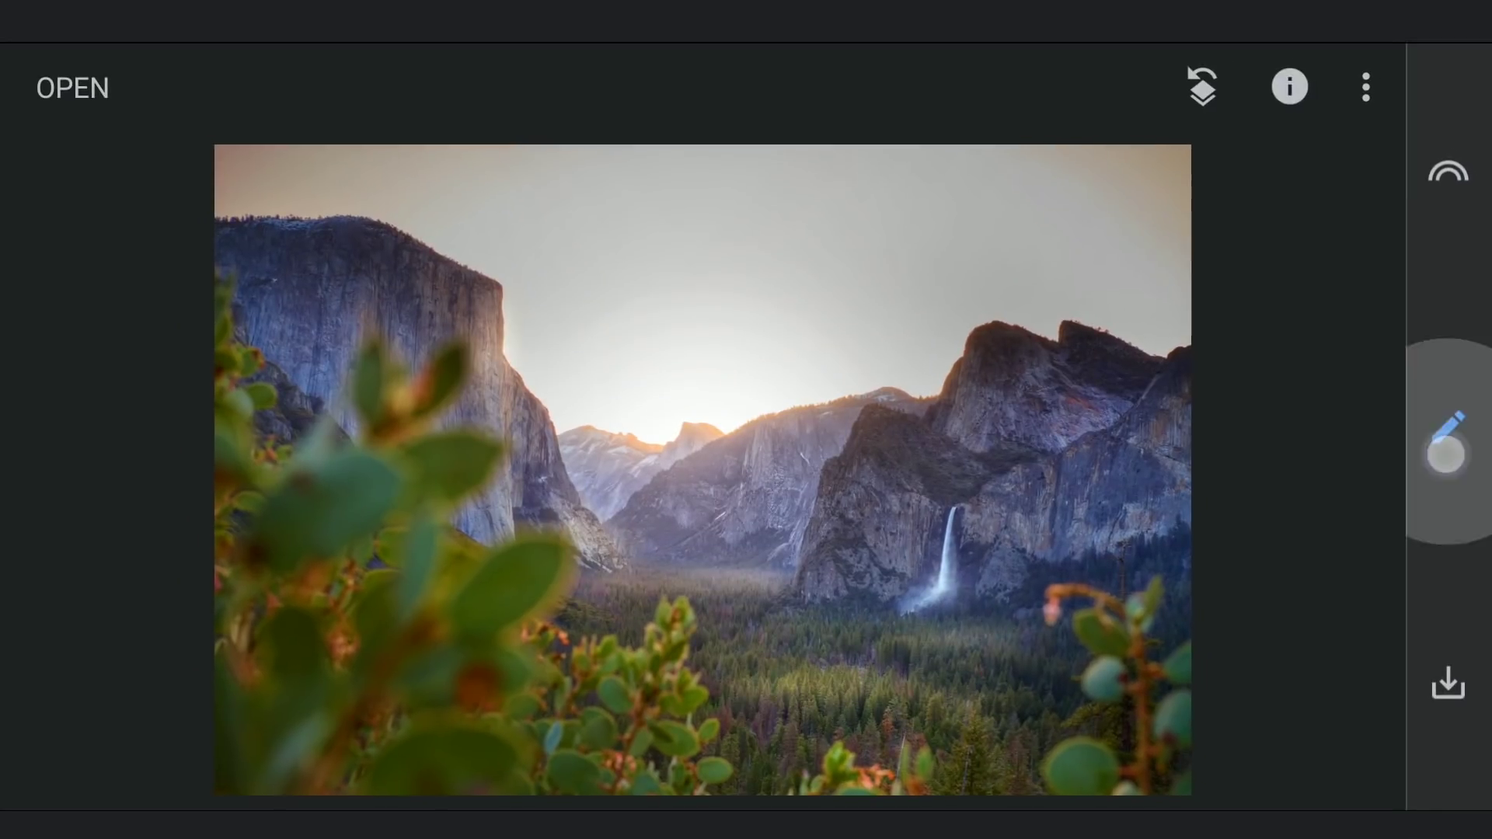
left_click(1358, 156)
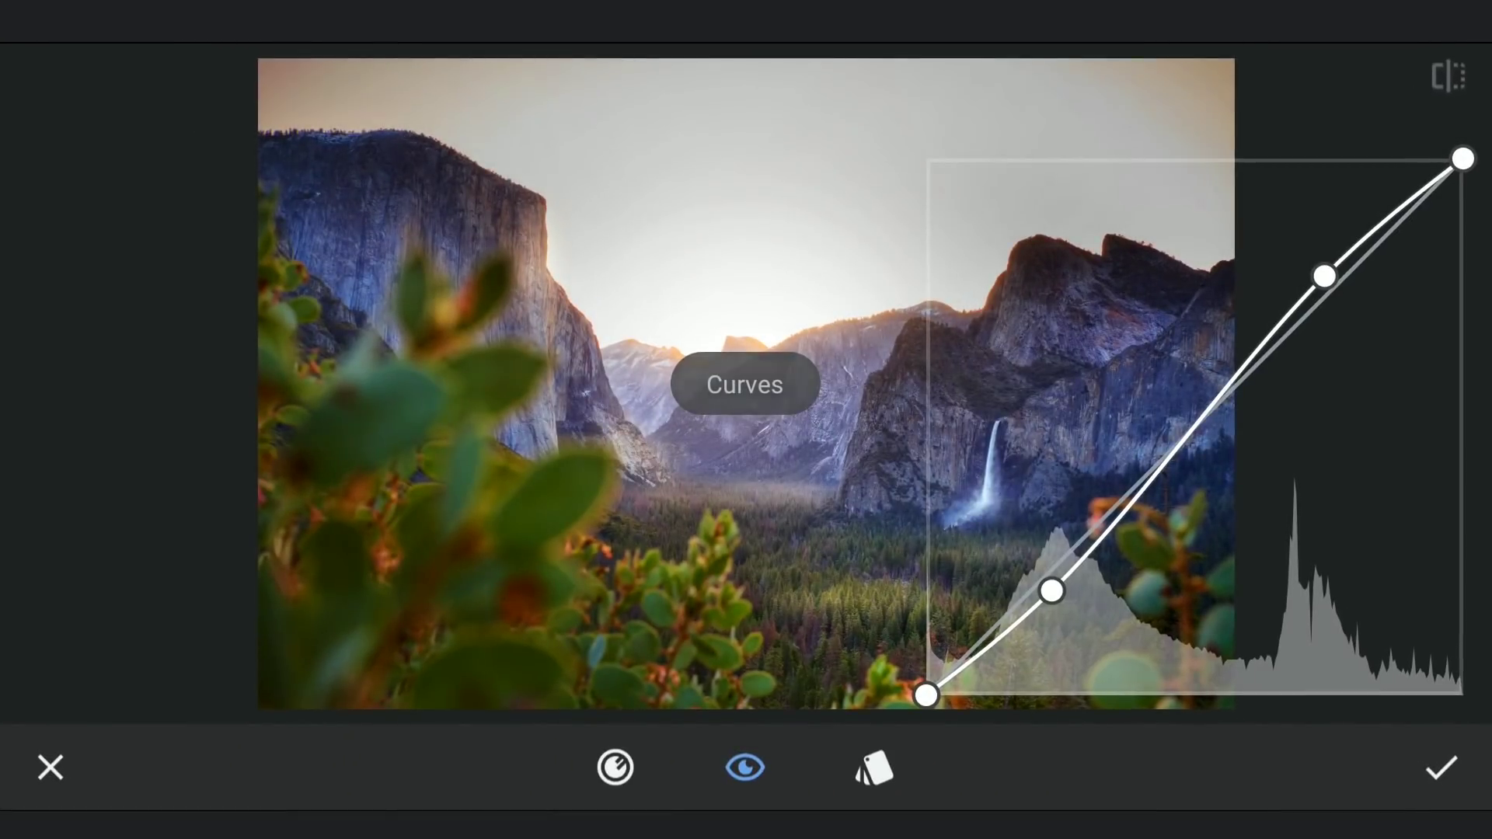
left_click(1049, 589)
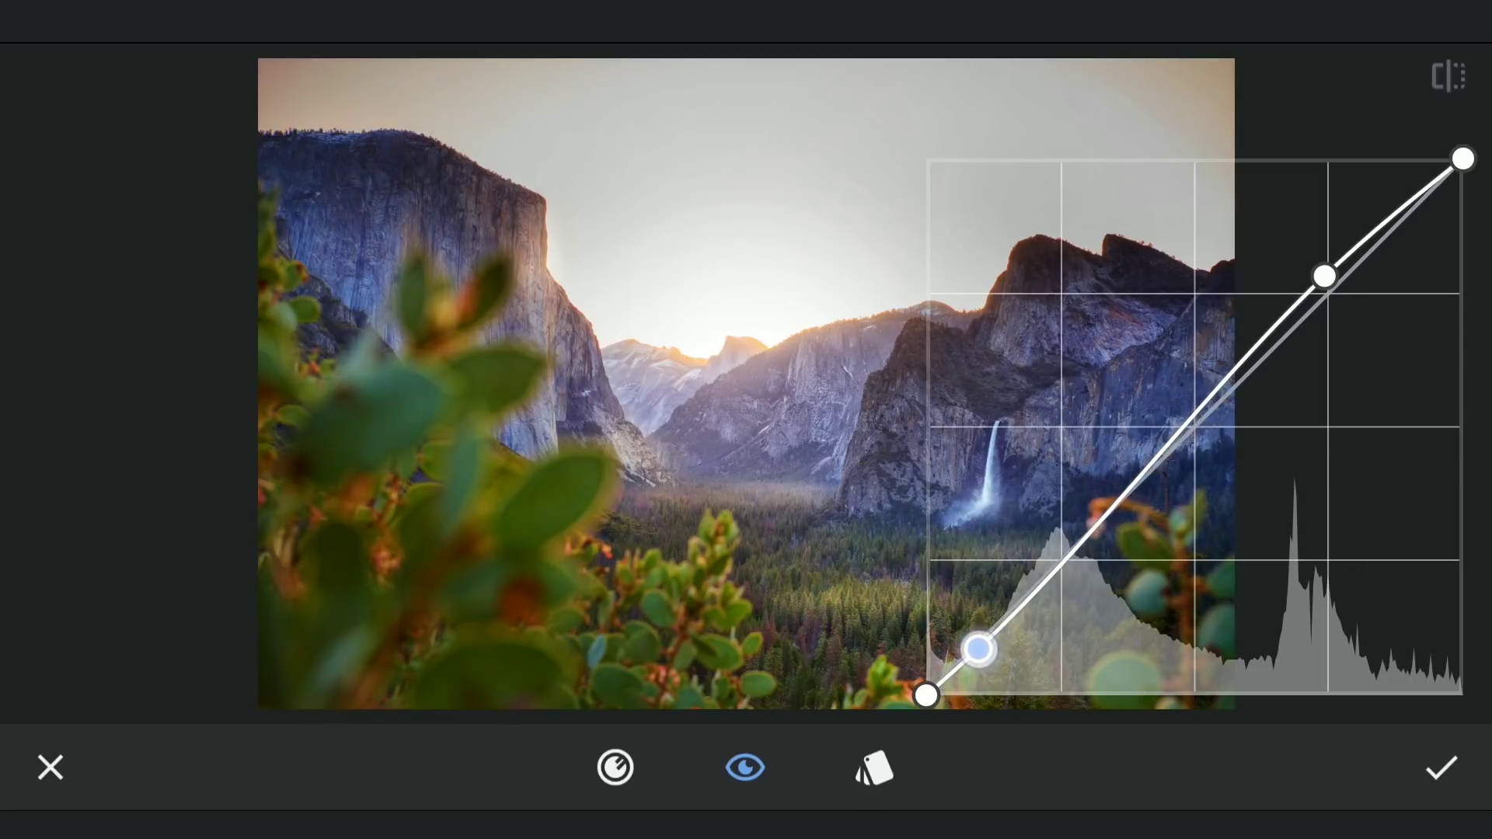
left_click_drag(1325, 276, 1237, 325)
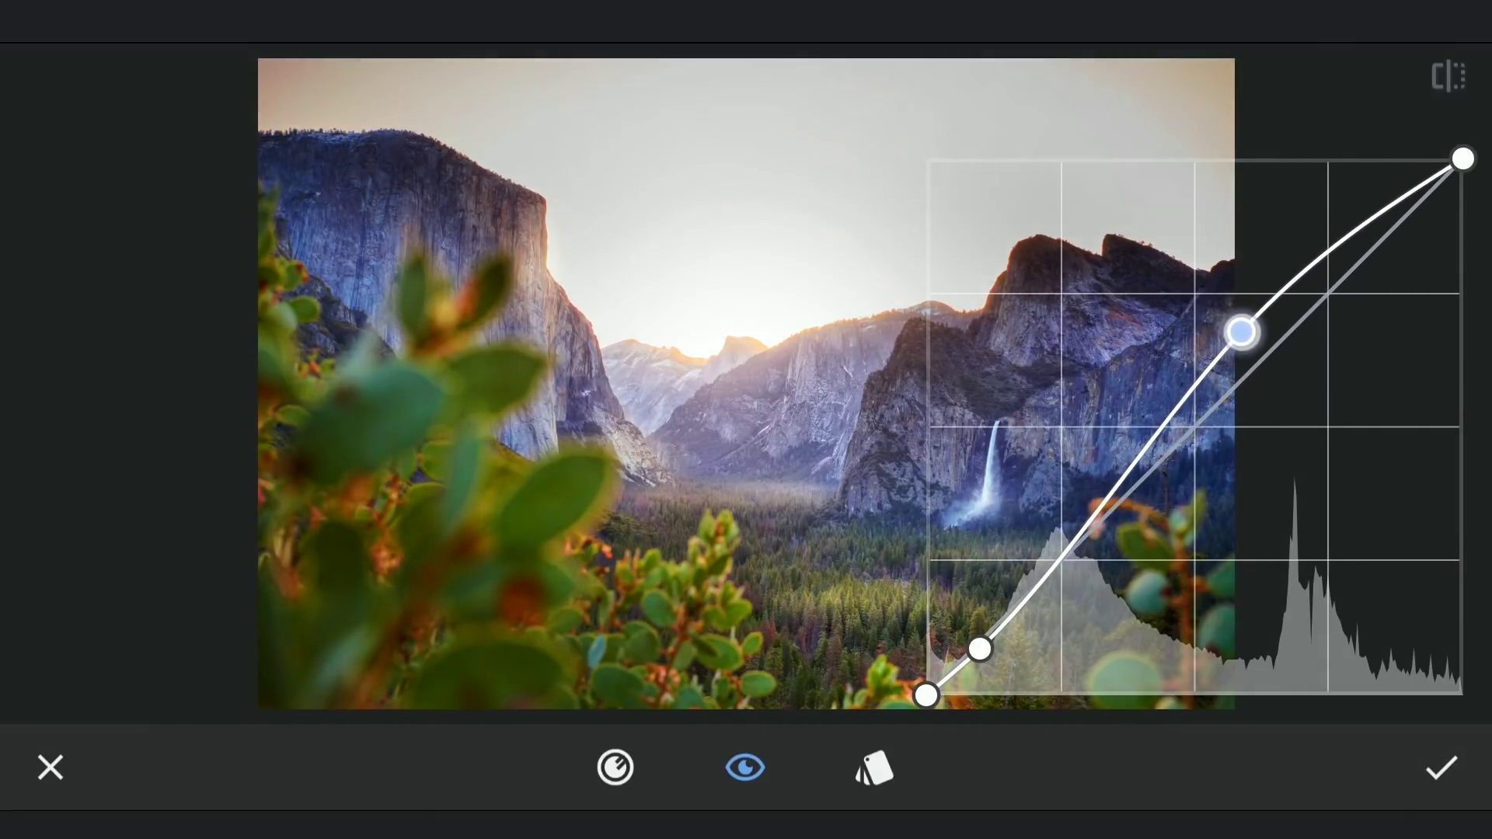
left_click_drag(1253, 325, 1235, 323)
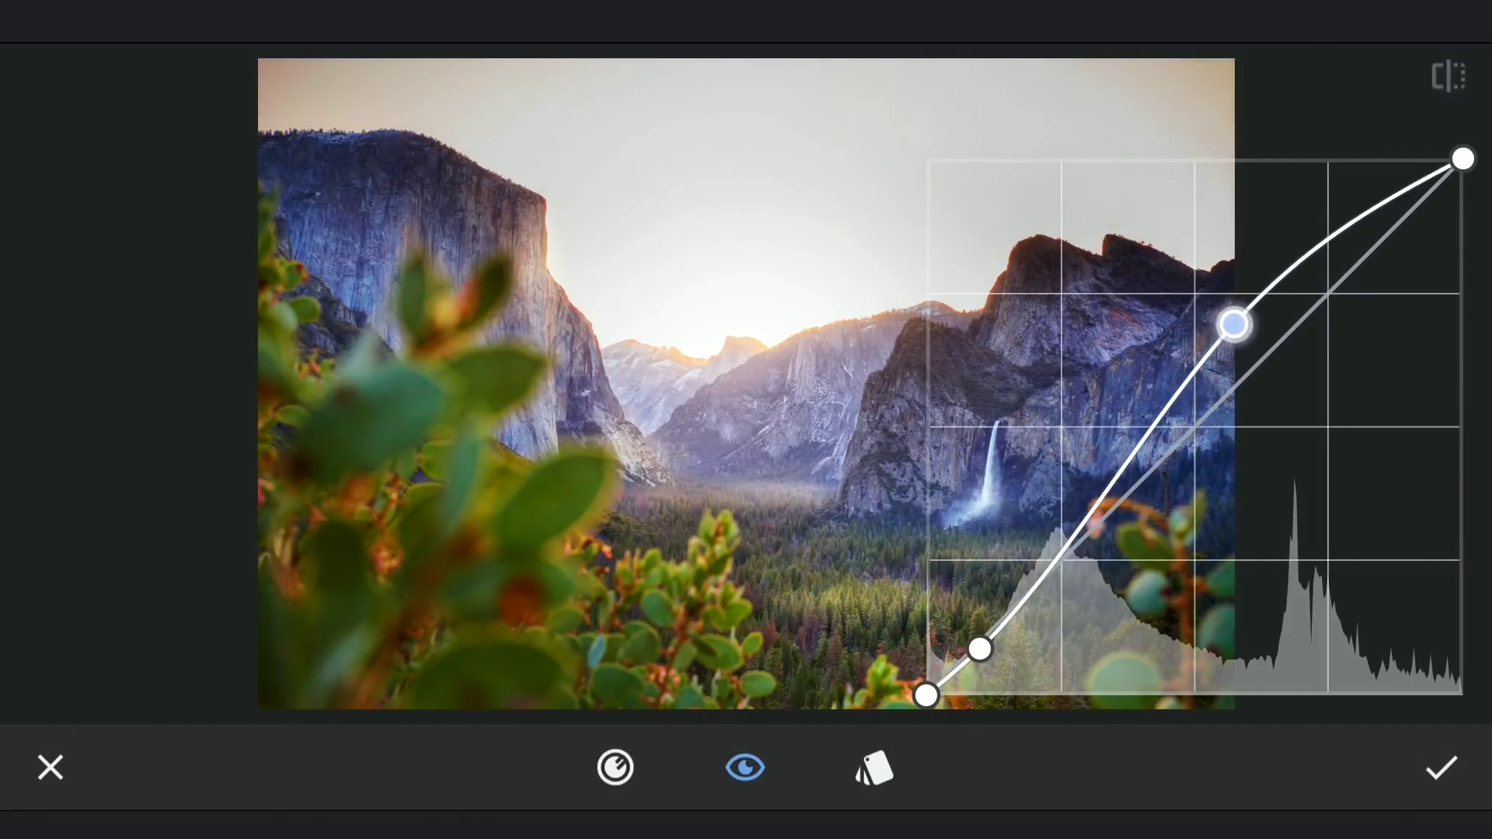
left_click_drag(979, 648, 990, 657)
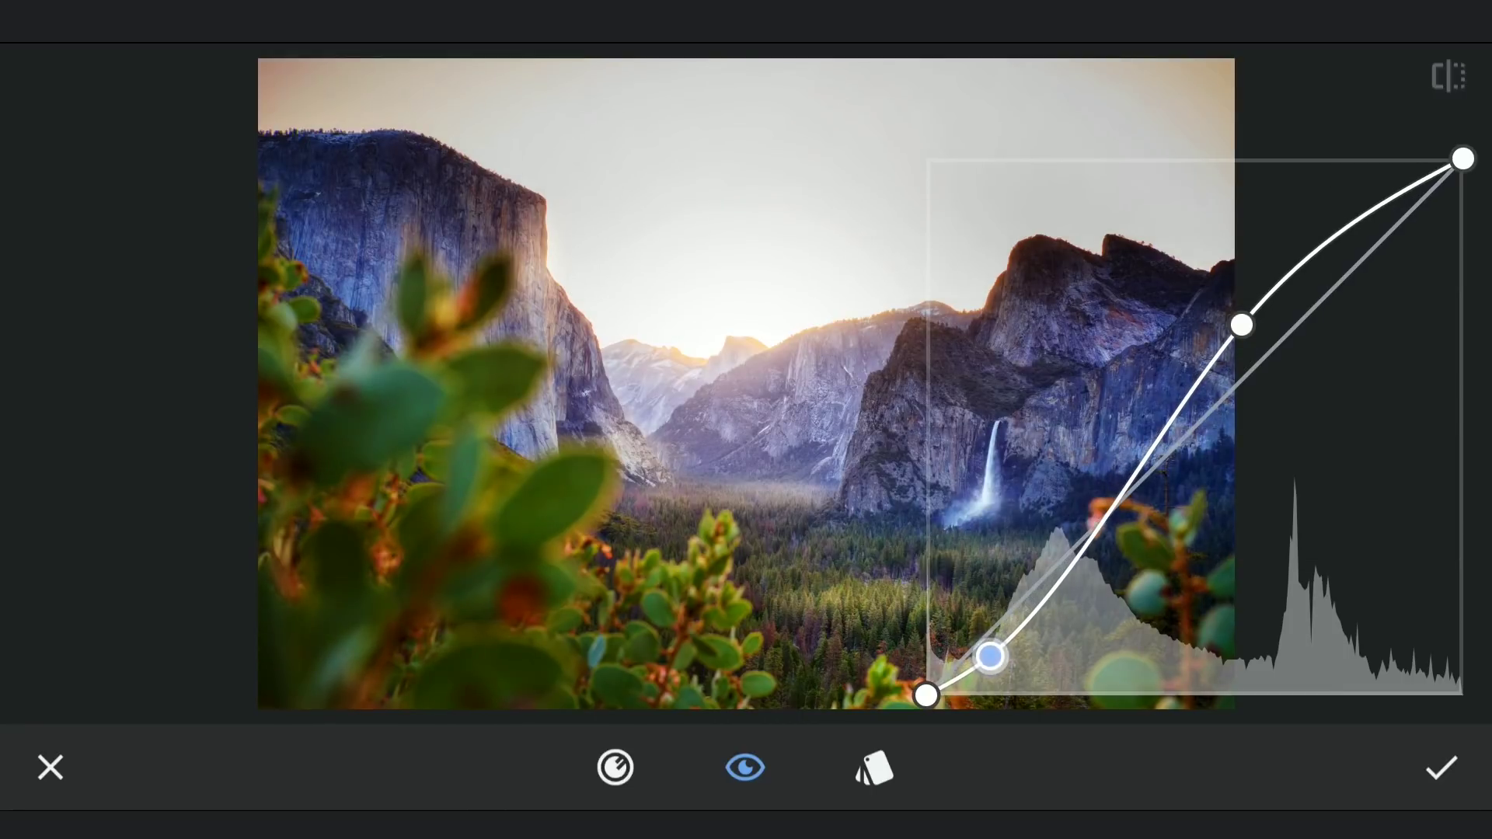
left_click(1461, 764)
left_click(1207, 92)
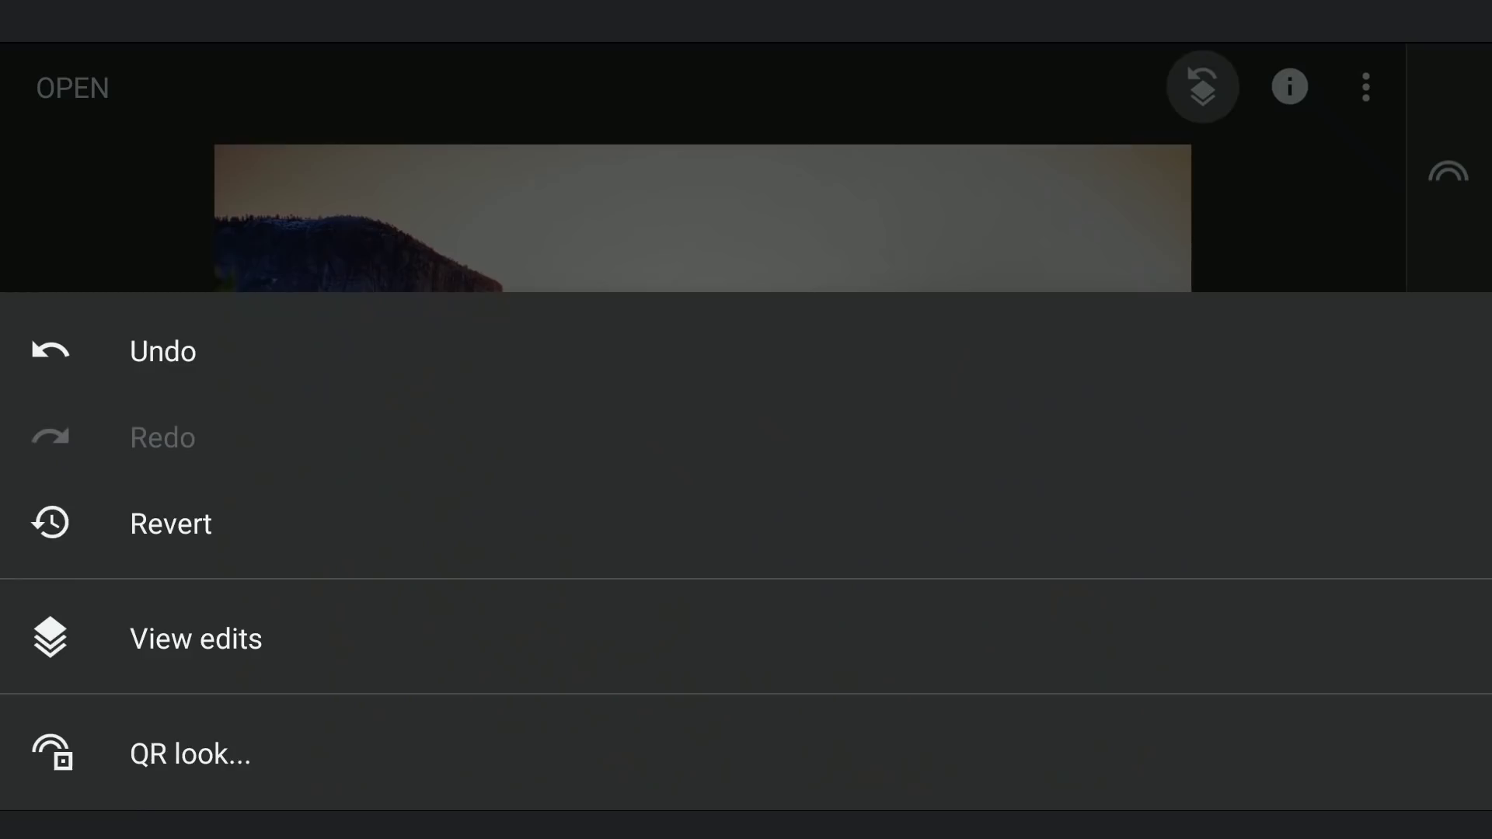
- Open the latest Curves edit in Stacks Brush and set its strength to 0
left_click(263, 638)
left_click(1409, 190)
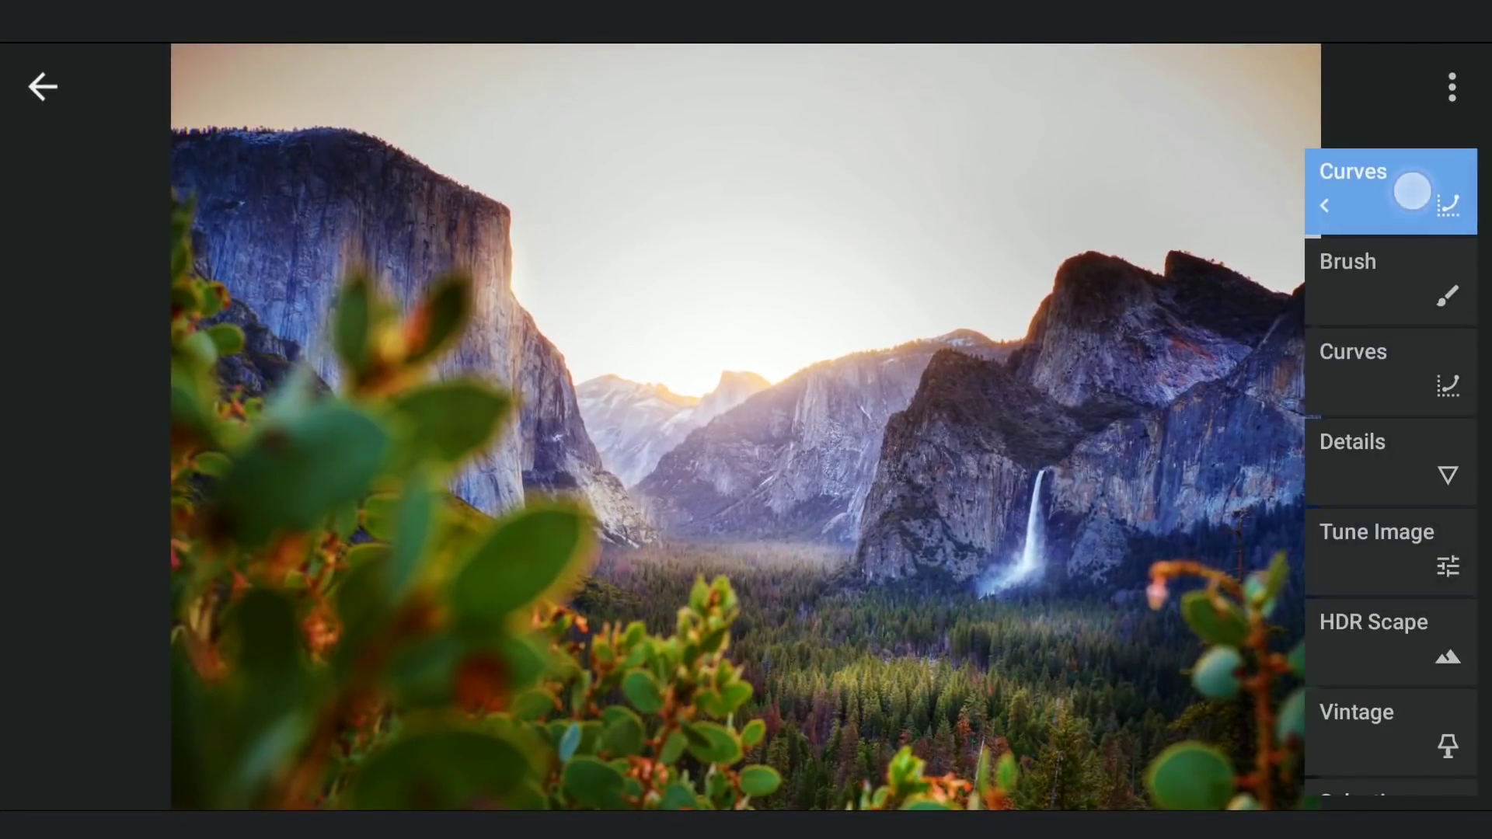
left_click(1169, 192)
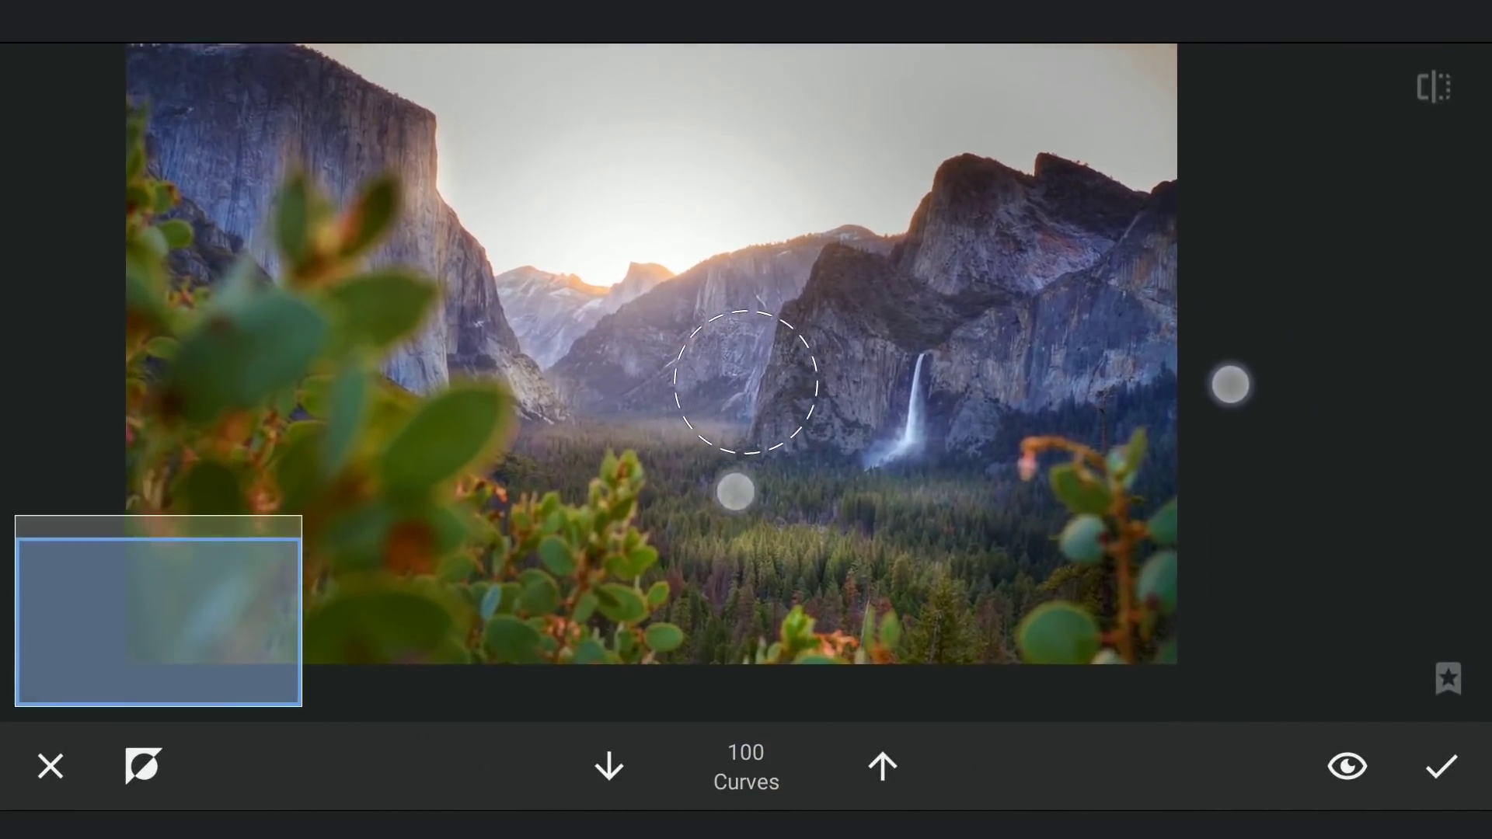
left_click_drag(799, 549, 734, 489)
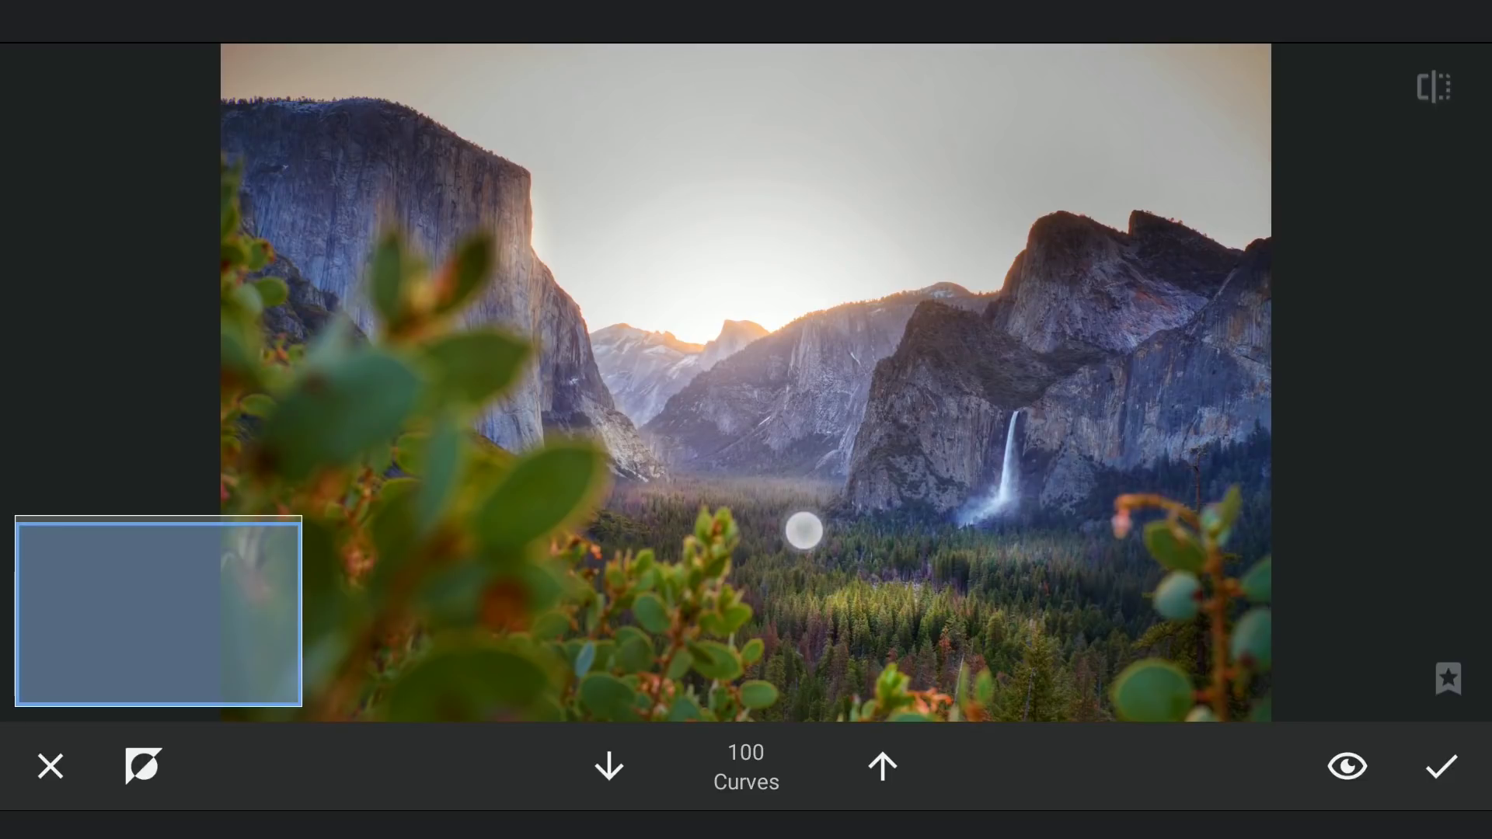
left_click(606, 765)
left_click(606, 764)
left_click(606, 766)
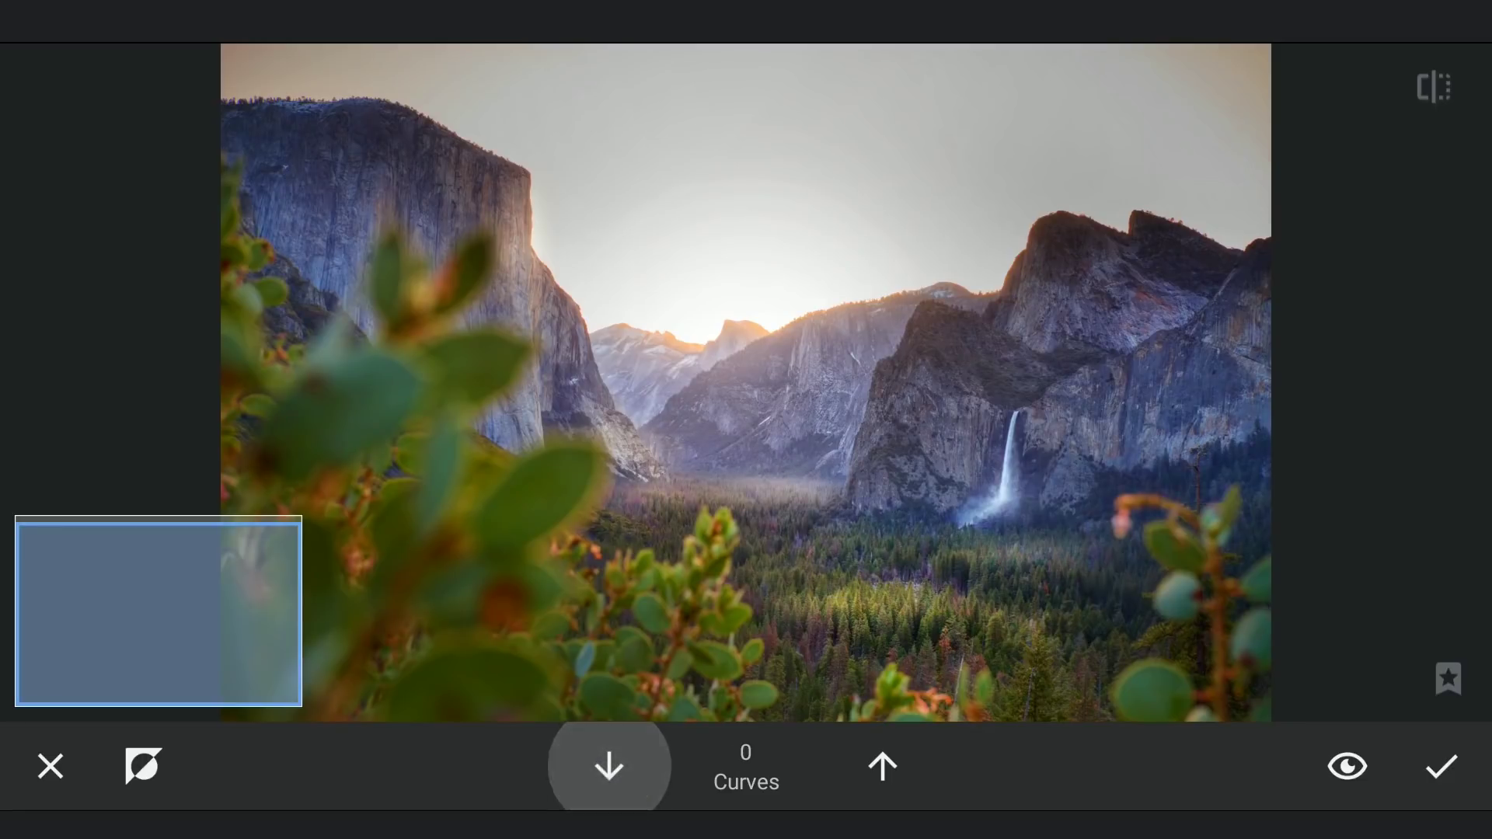
- Paint the Curves effect onto the waterfall at full, then half strength
left_click(1341, 765)
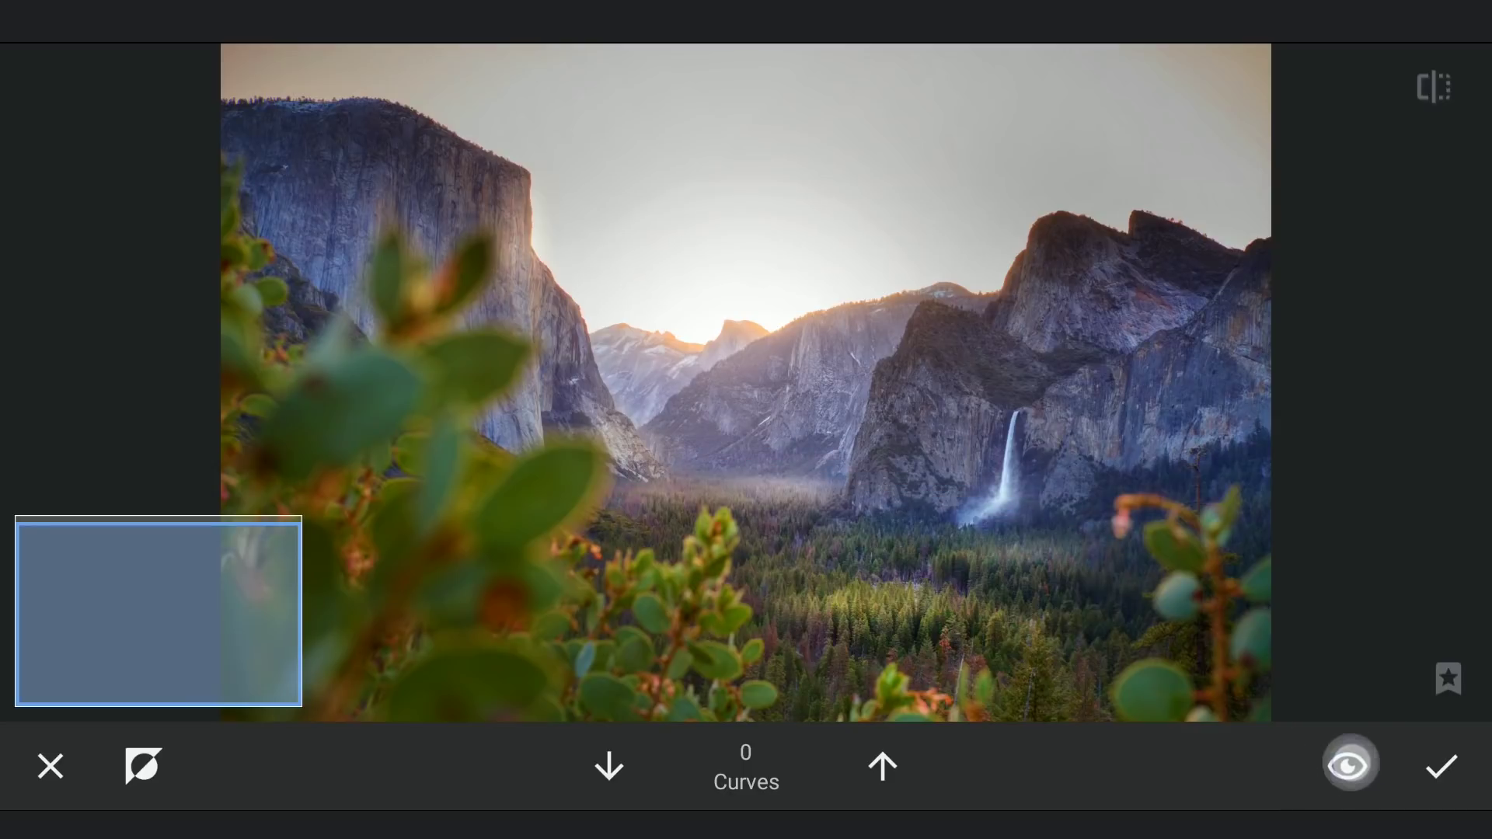
left_click(883, 765)
left_click(1015, 463)
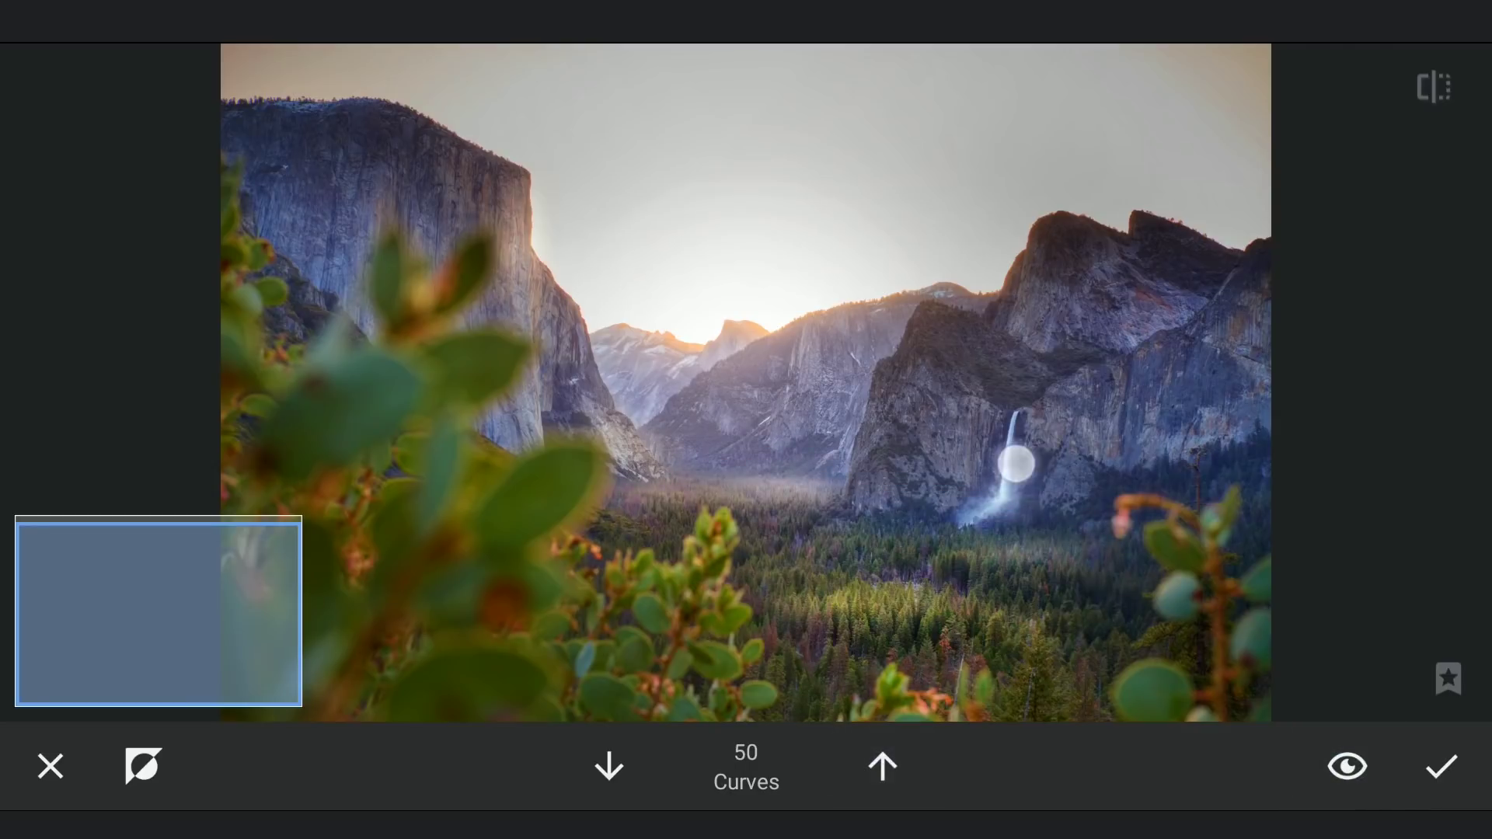
left_click(882, 766)
left_click(1012, 446)
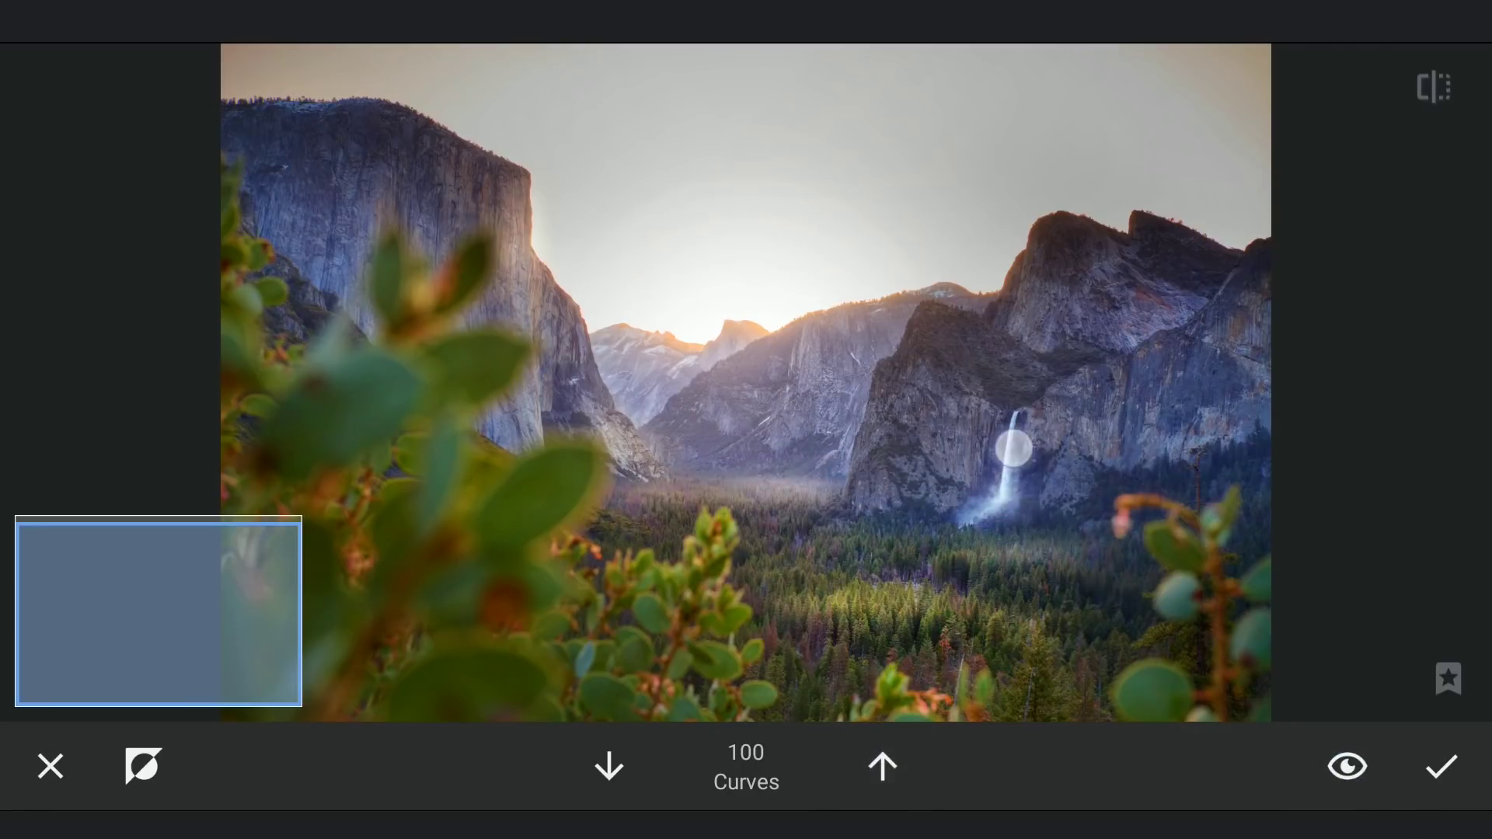
left_click(606, 770)
left_click(606, 770)
left_click(1005, 493)
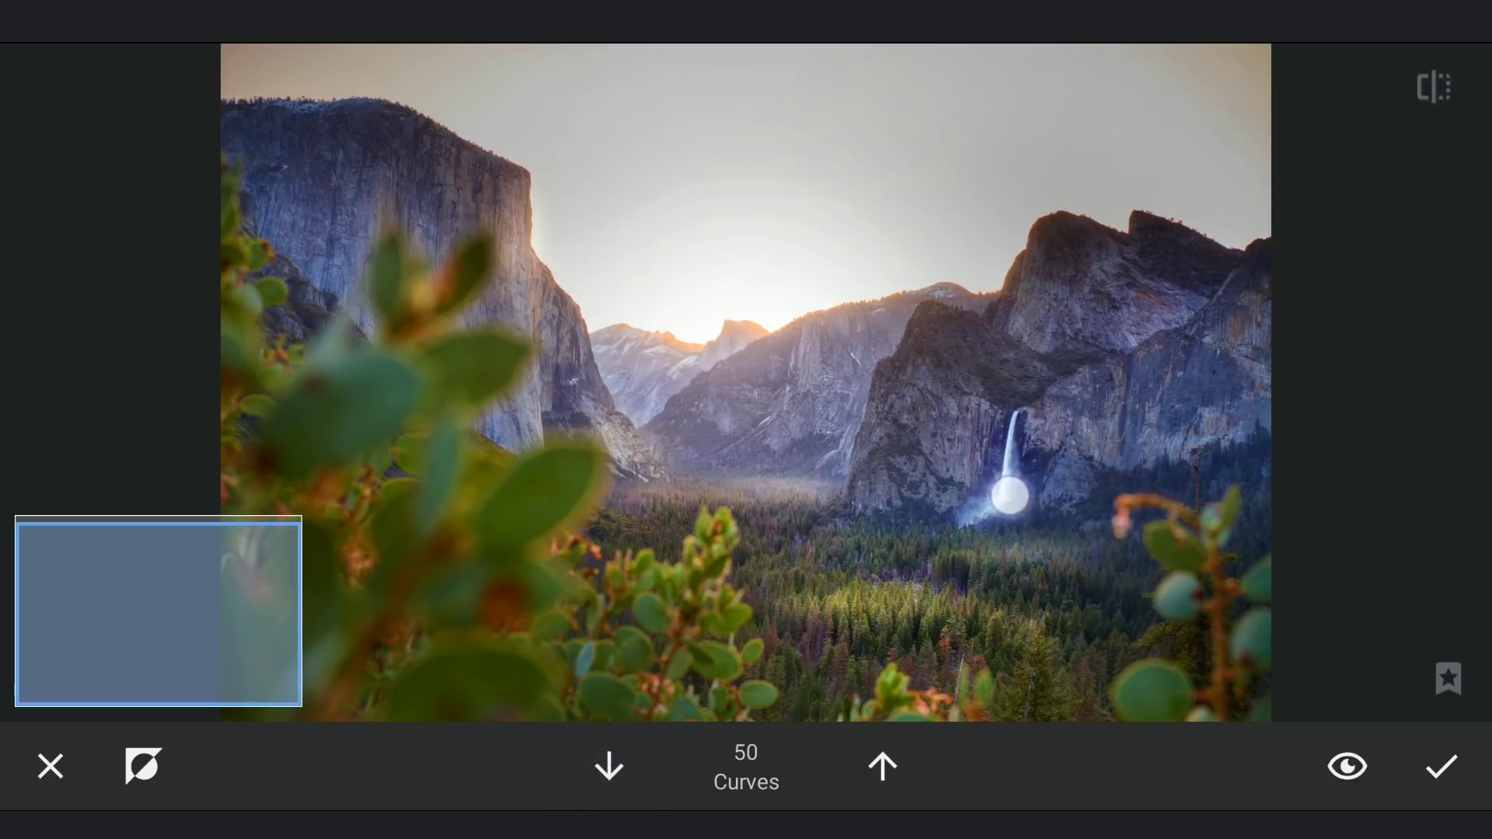
- Compare with the original, touch up at strength 0, and apply the brushed Curves
left_click(1436, 93)
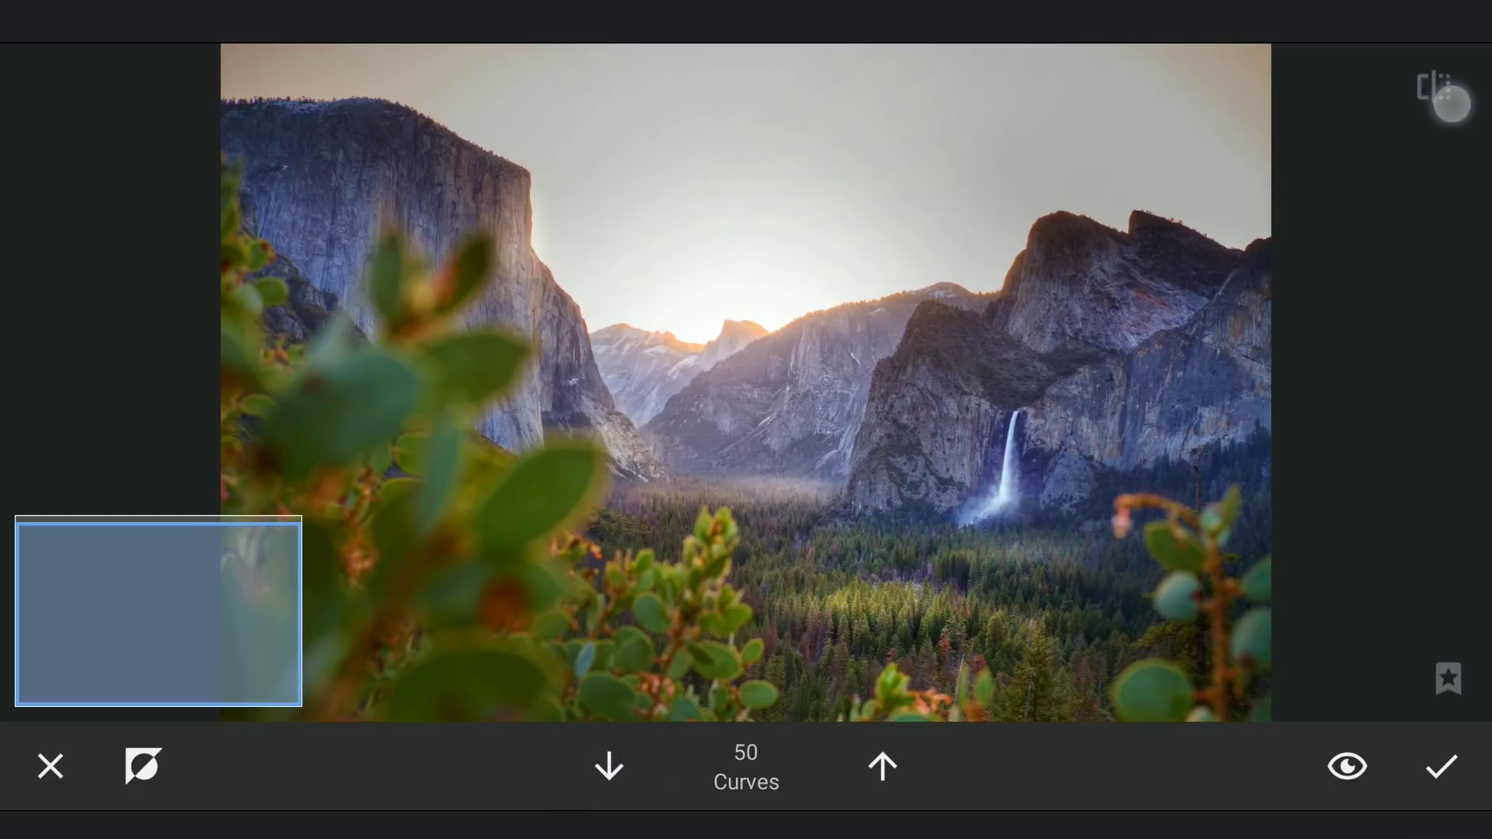
left_click_drag(892, 536, 883, 530)
scroll(882, 530, "down", 3)
left_click(608, 765)
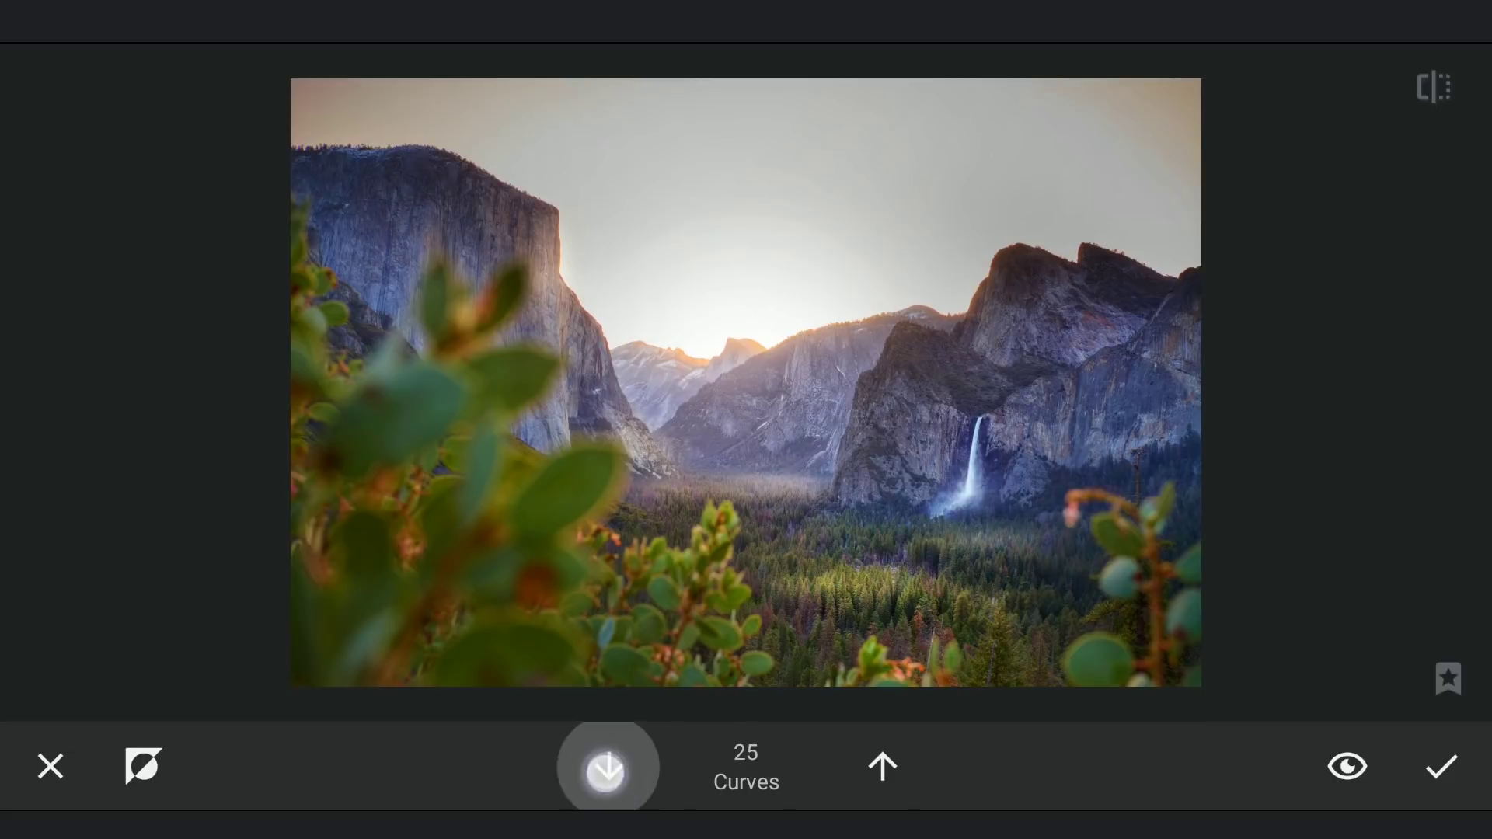
left_click(901, 683)
left_click(1443, 765)
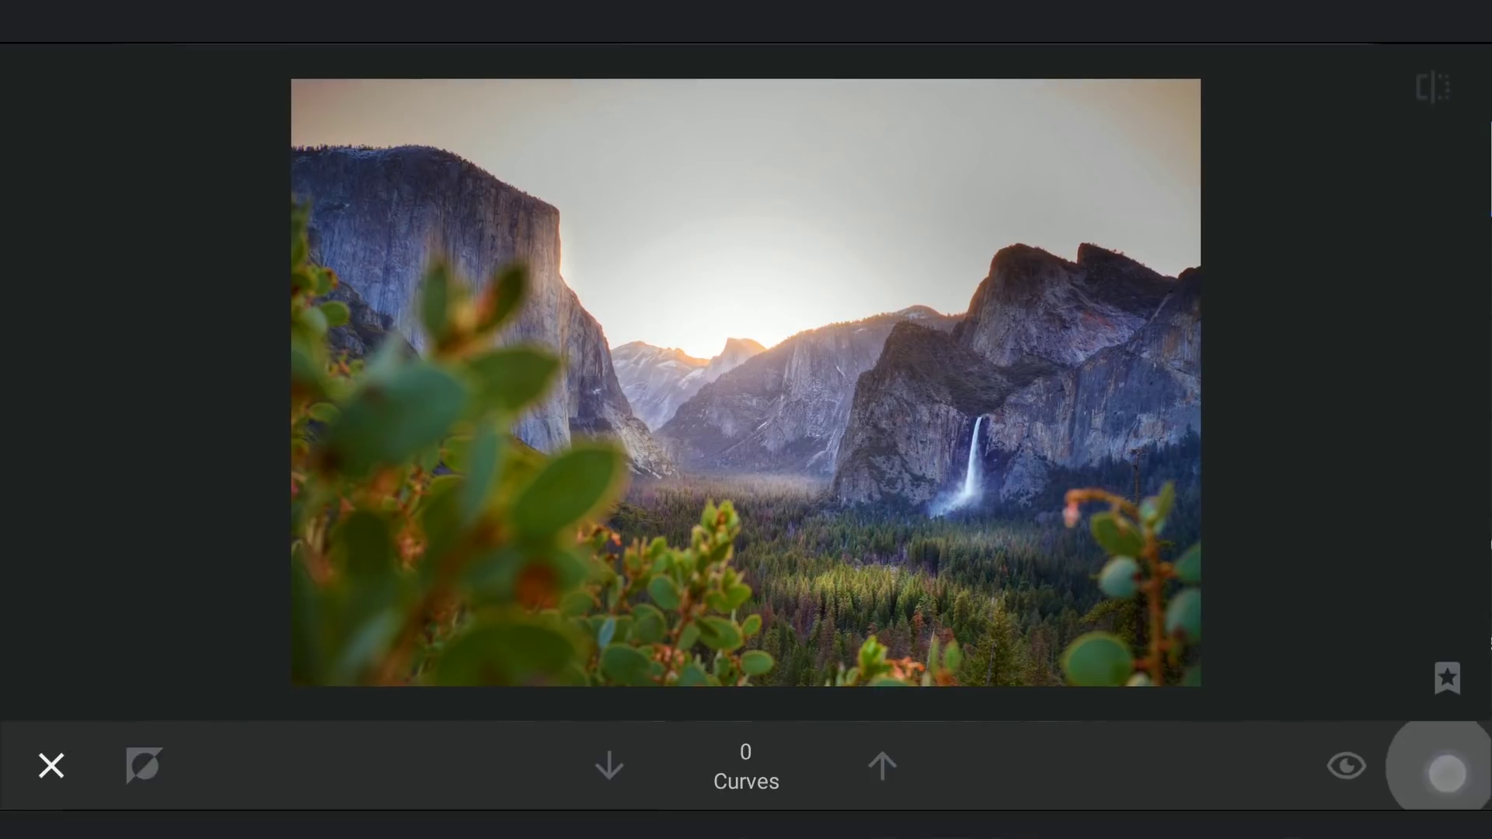
- Inspect the Brush and Curves layers in the edit stack, then leave it
left_click(1392, 290)
left_click(1407, 183)
left_click(37, 91)
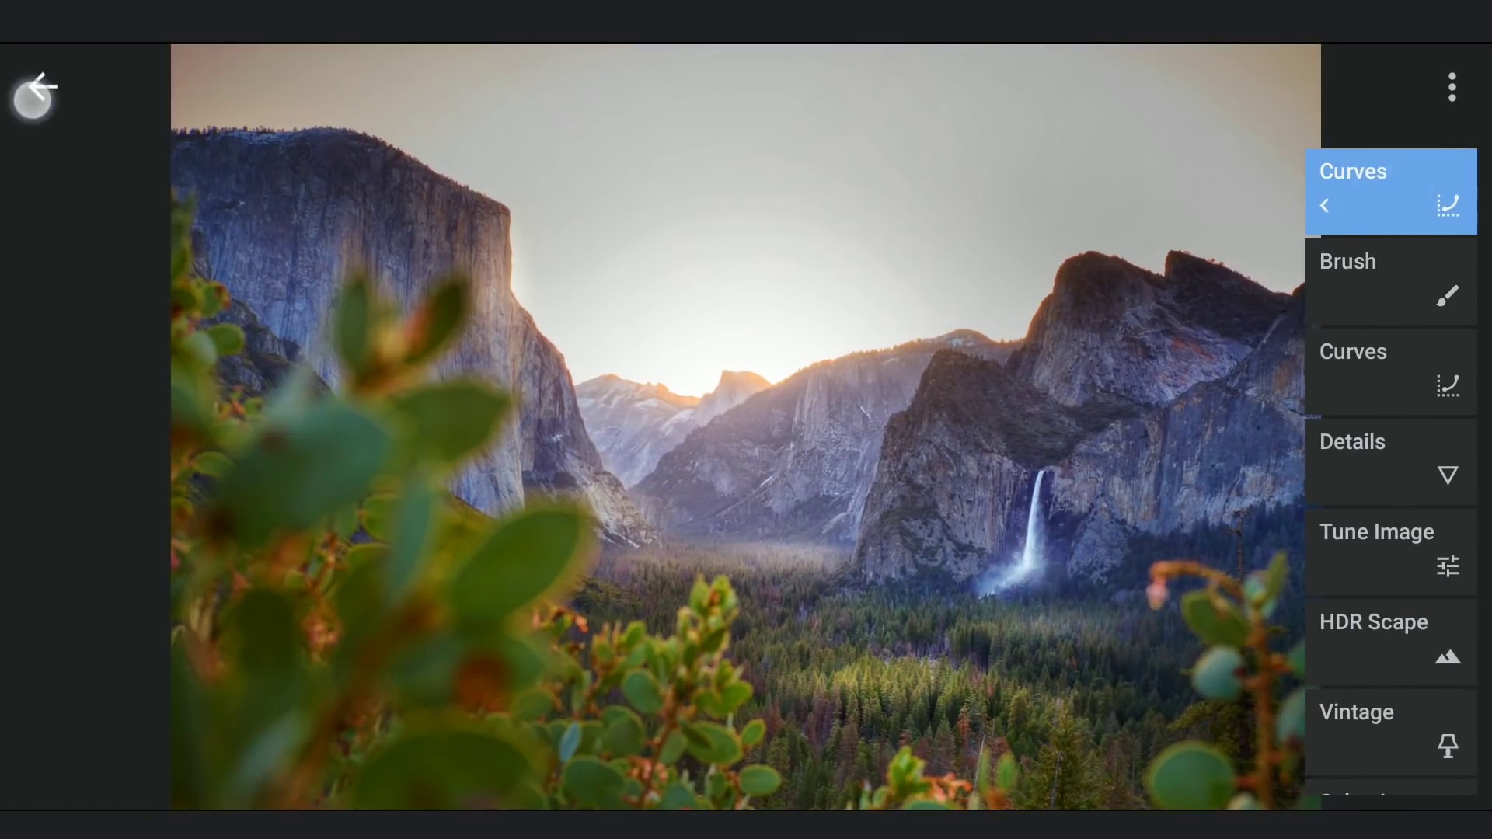
left_click(1452, 427)
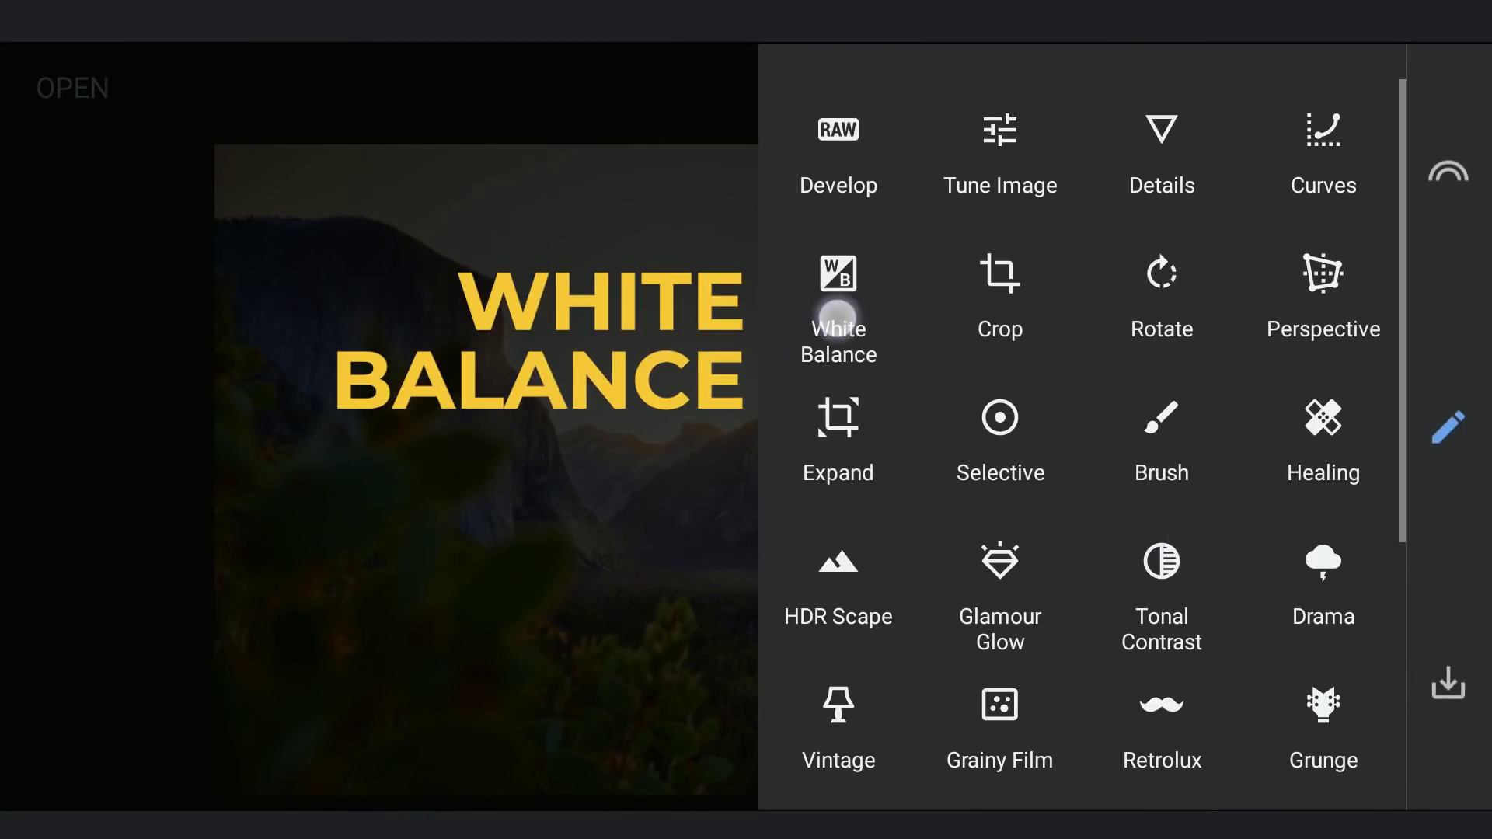
- Warm the photo with White Balance Temperature +21 and Tint +25
left_click(836, 317)
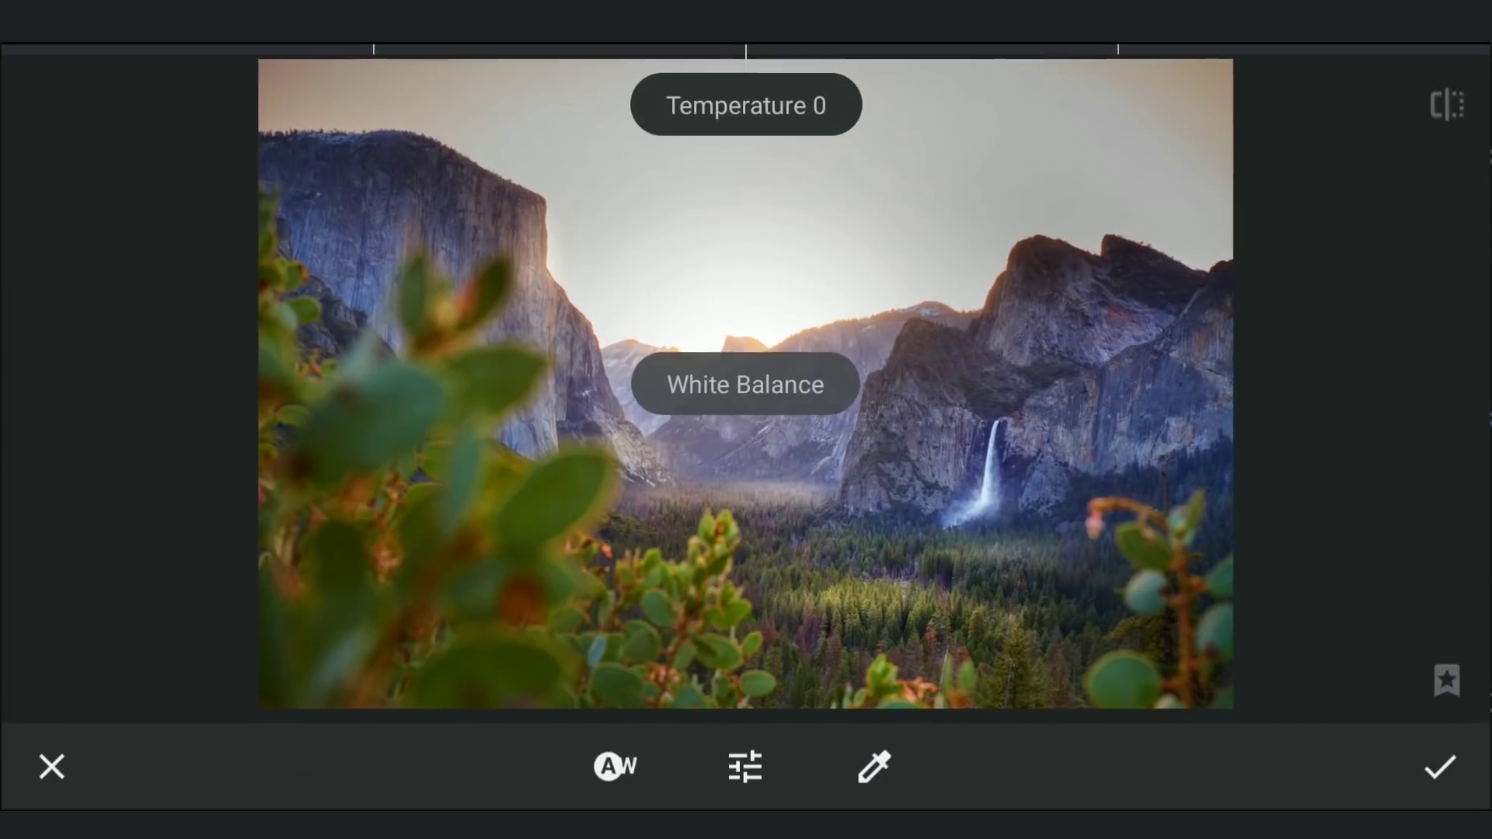
left_click_drag(900, 499, 941, 506)
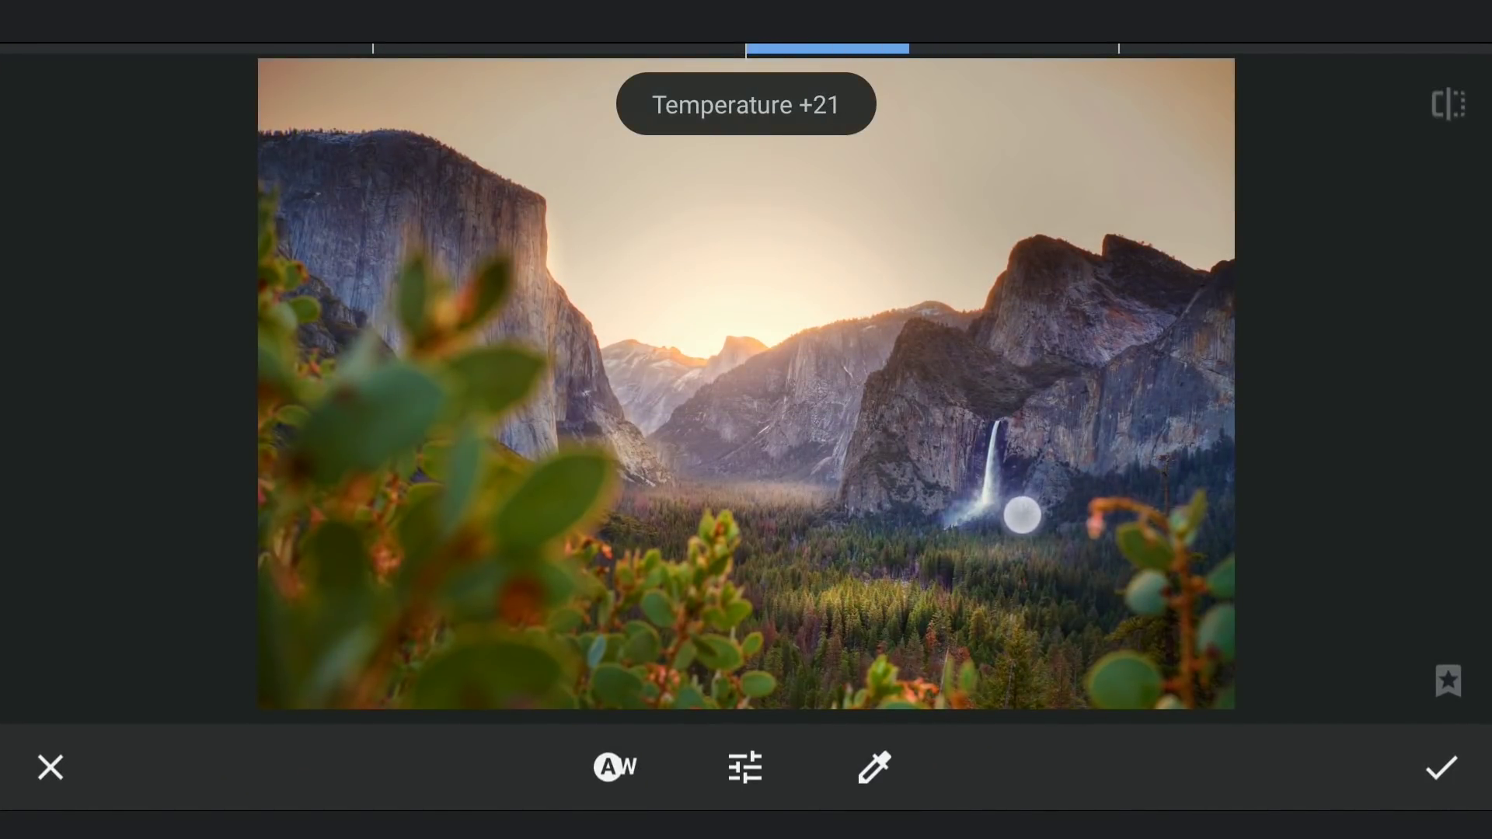
left_click_drag(1045, 599, 1039, 504)
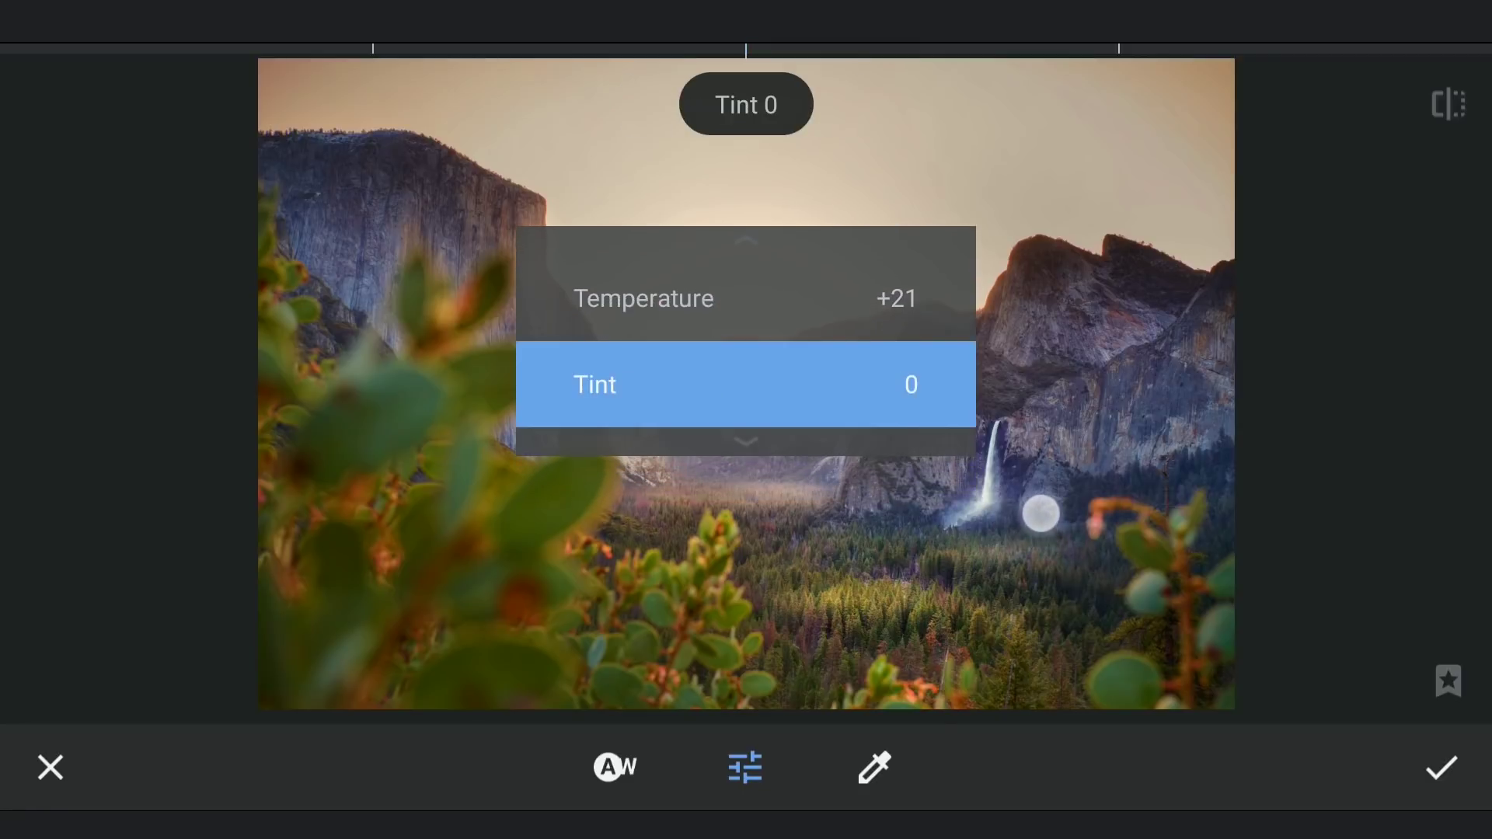
left_click_drag(907, 538, 1014, 540)
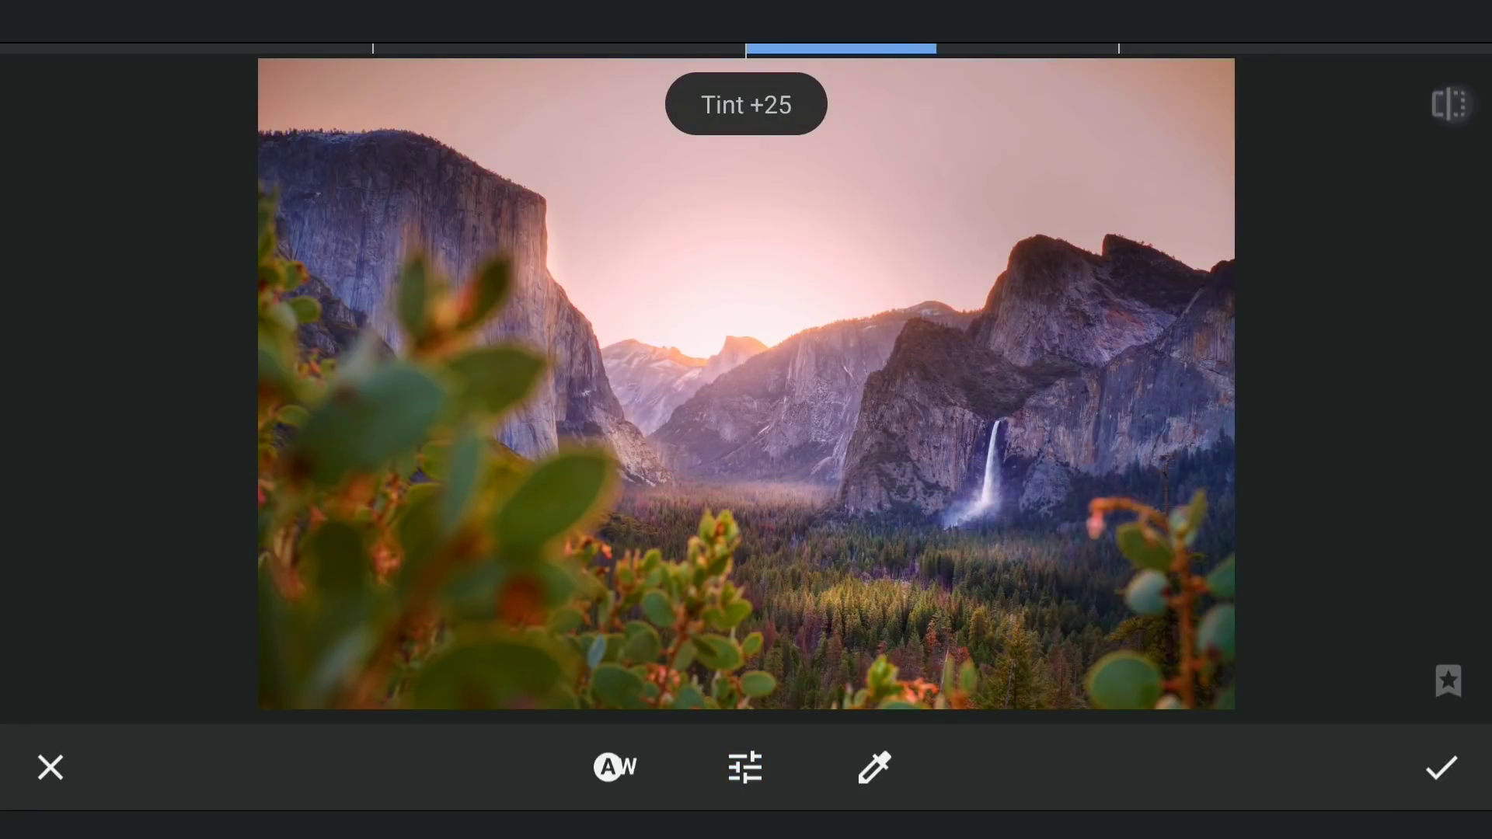
left_click(1441, 768)
left_click(1449, 428)
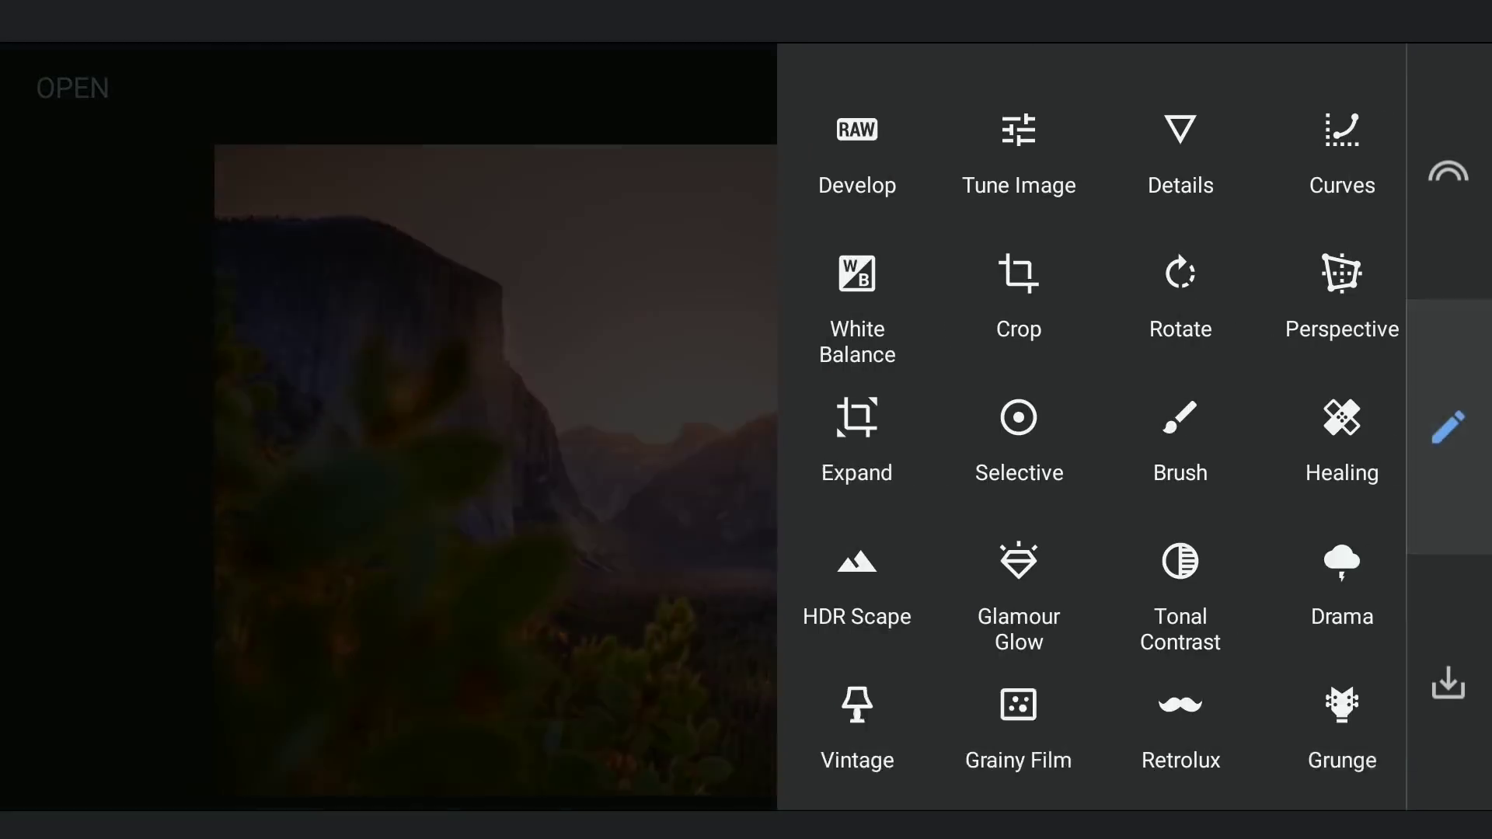
mouse_move(1234, 518)
left_mouse_down()
mouse_move(1226, 475)
mouse_move(1222, 537)
left_mouse_up()
- Add a resized Selective point on the forest with Brightness +27 and Saturation +9
left_click(983, 464)
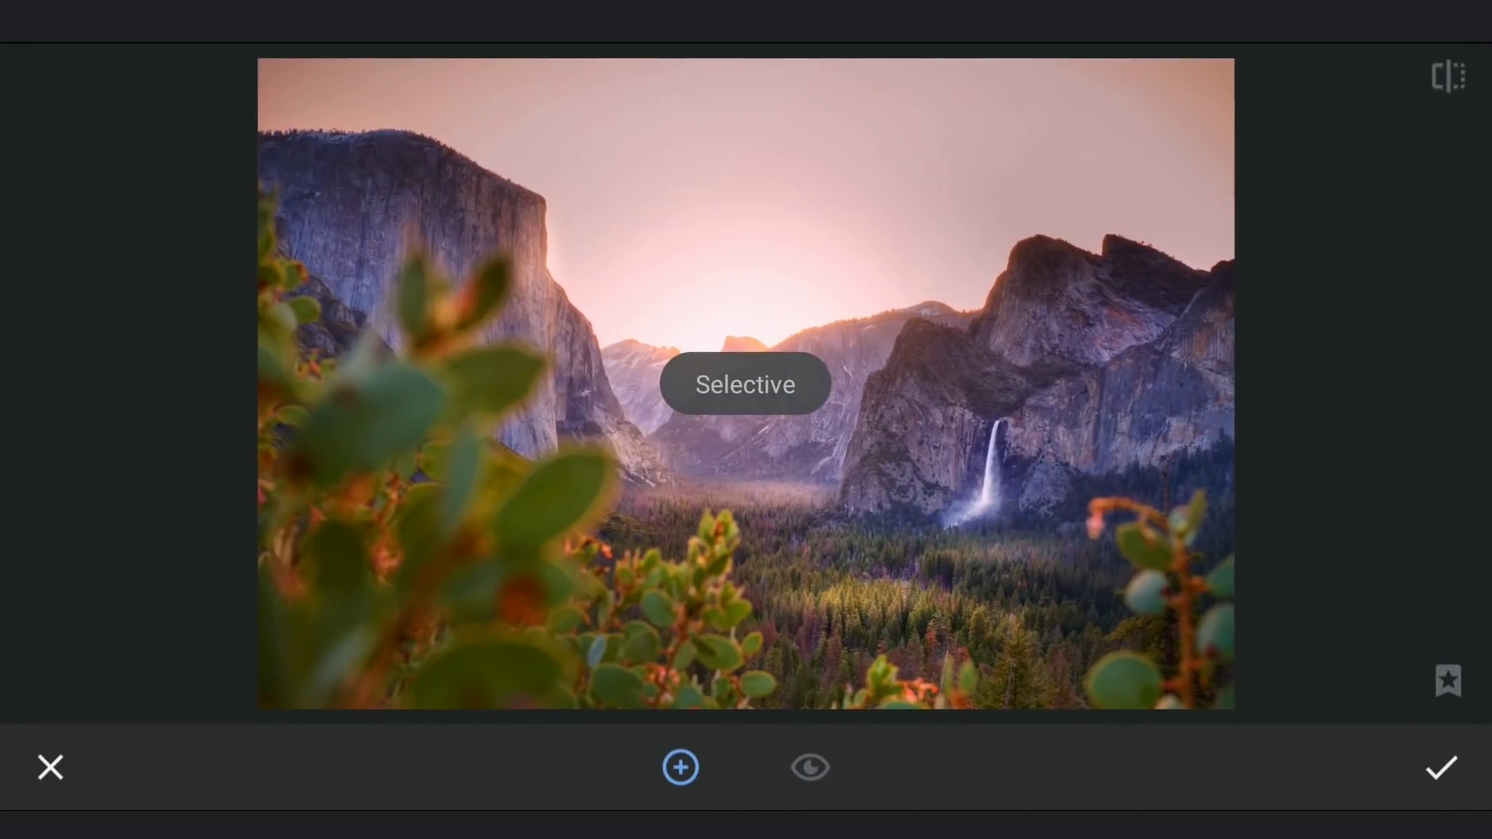
left_click(852, 586)
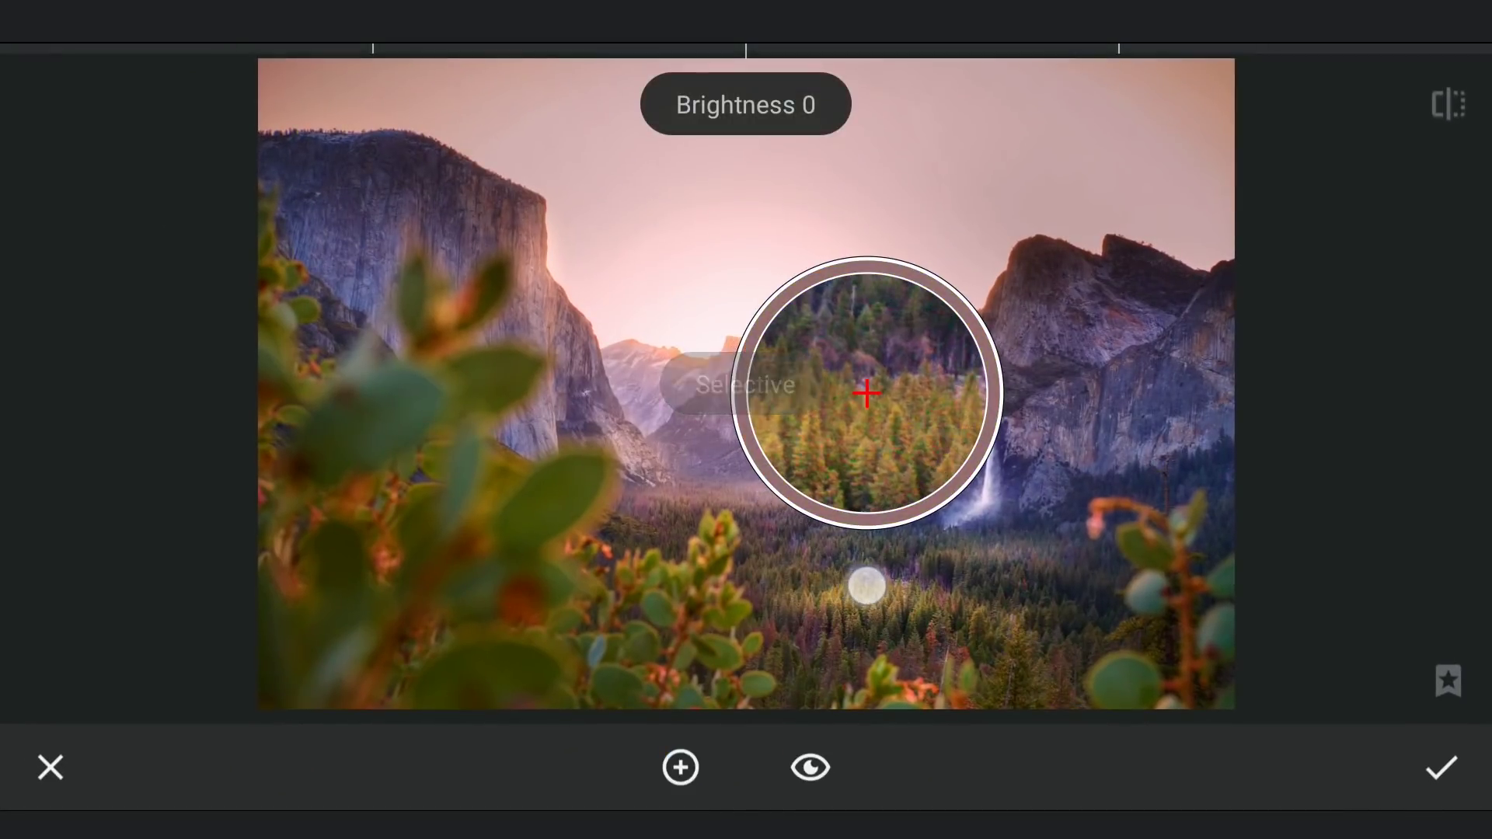
left_click_drag(853, 587, 880, 583)
mouse_move(699, 631)
left_mouse_down()
mouse_move(648, 663)
mouse_move(689, 652)
mouse_move(689, 630)
mouse_move(703, 630)
mouse_move(690, 624)
left_mouse_up()
left_click_drag(1038, 420, 1088, 420)
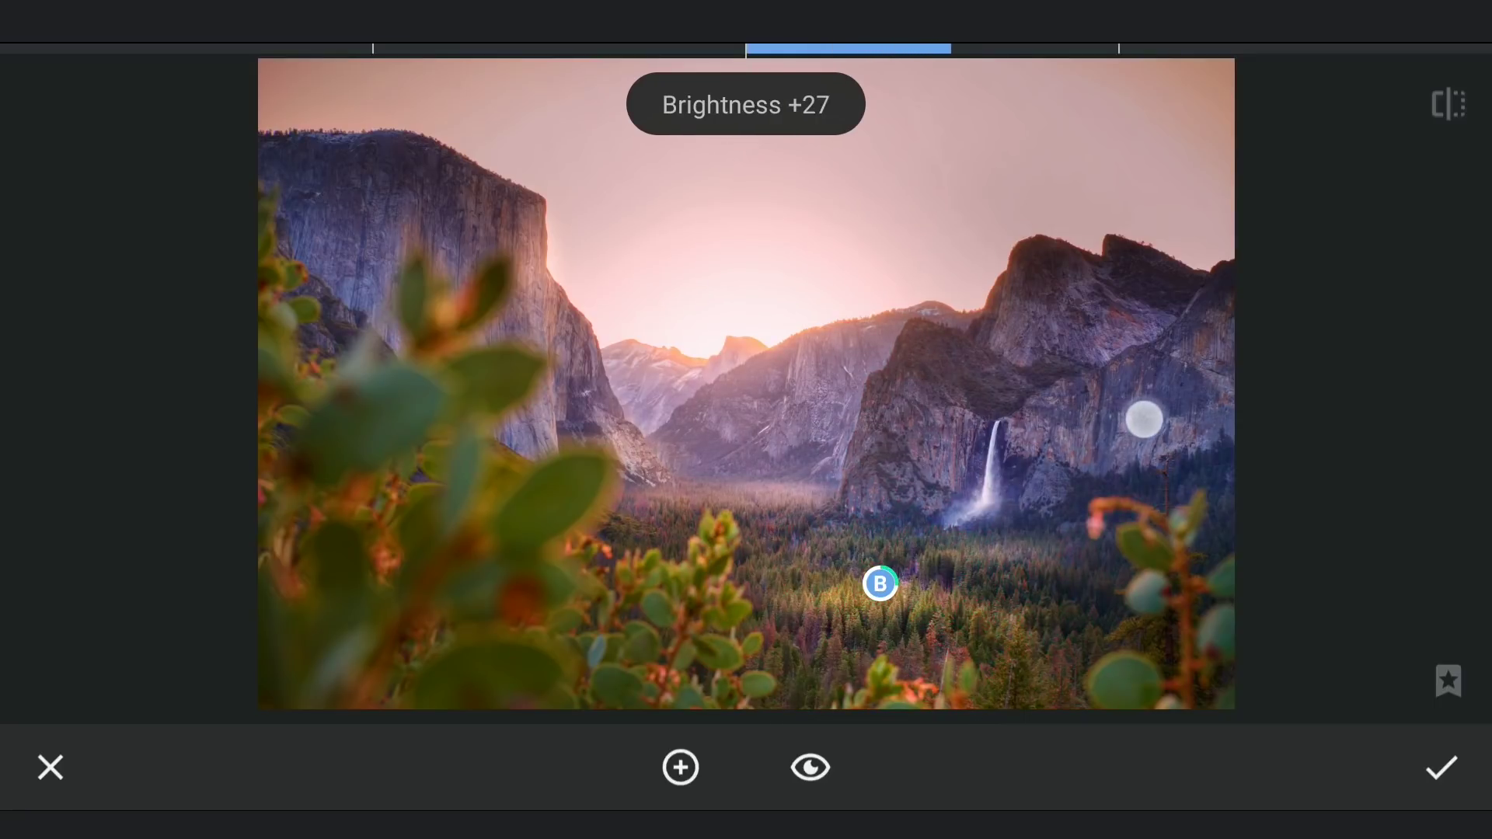
mouse_move(1109, 490)
left_mouse_down()
mouse_move(1106, 386)
mouse_move(1083, 366)
left_mouse_up()
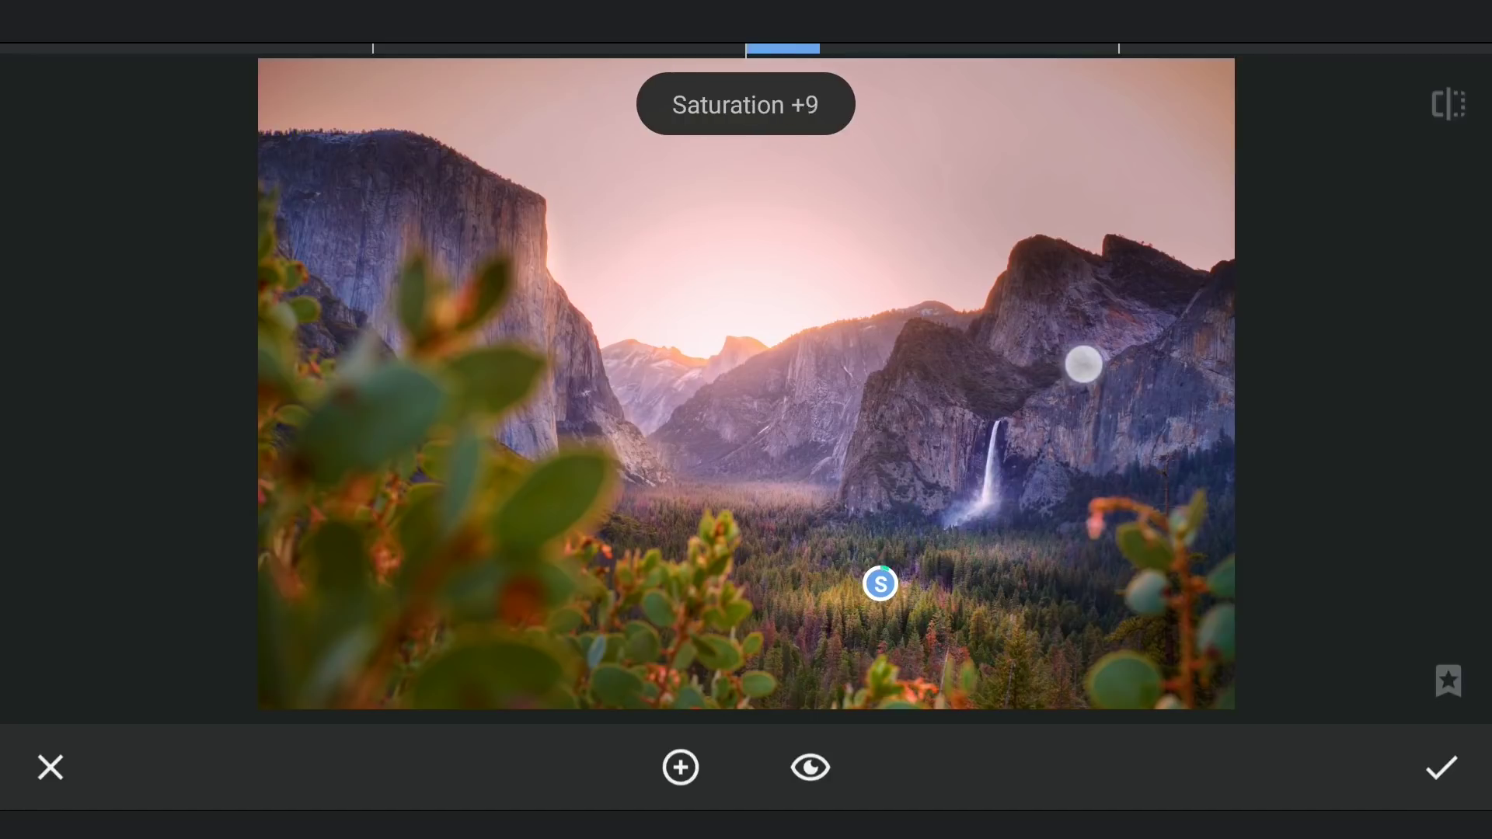
left_click(1452, 116)
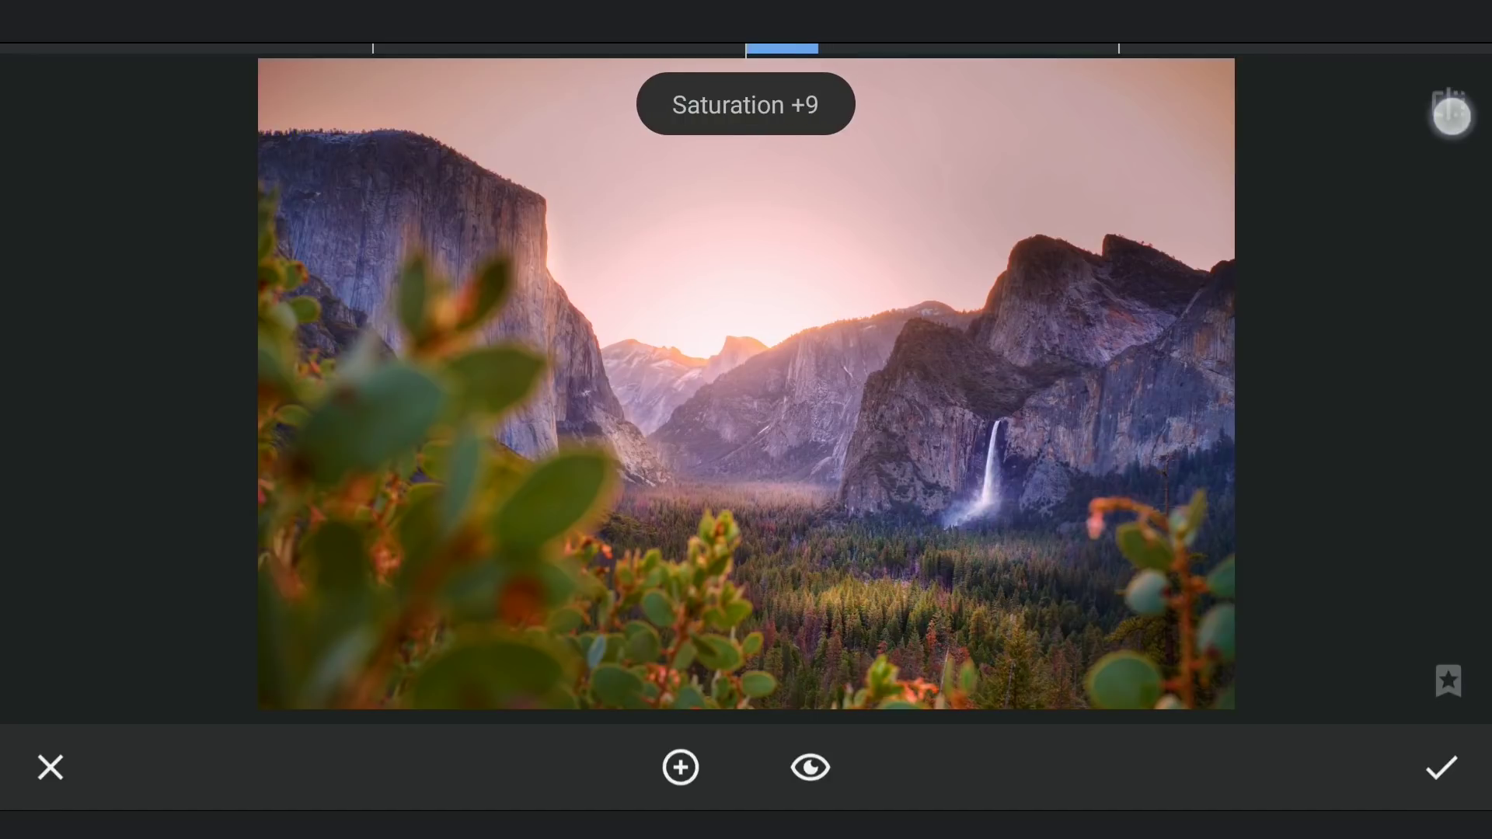
left_click(1442, 767)
- Apply a new Curves edit from the neutral preset, lifting the darks and midtones slightly
left_click(1451, 433)
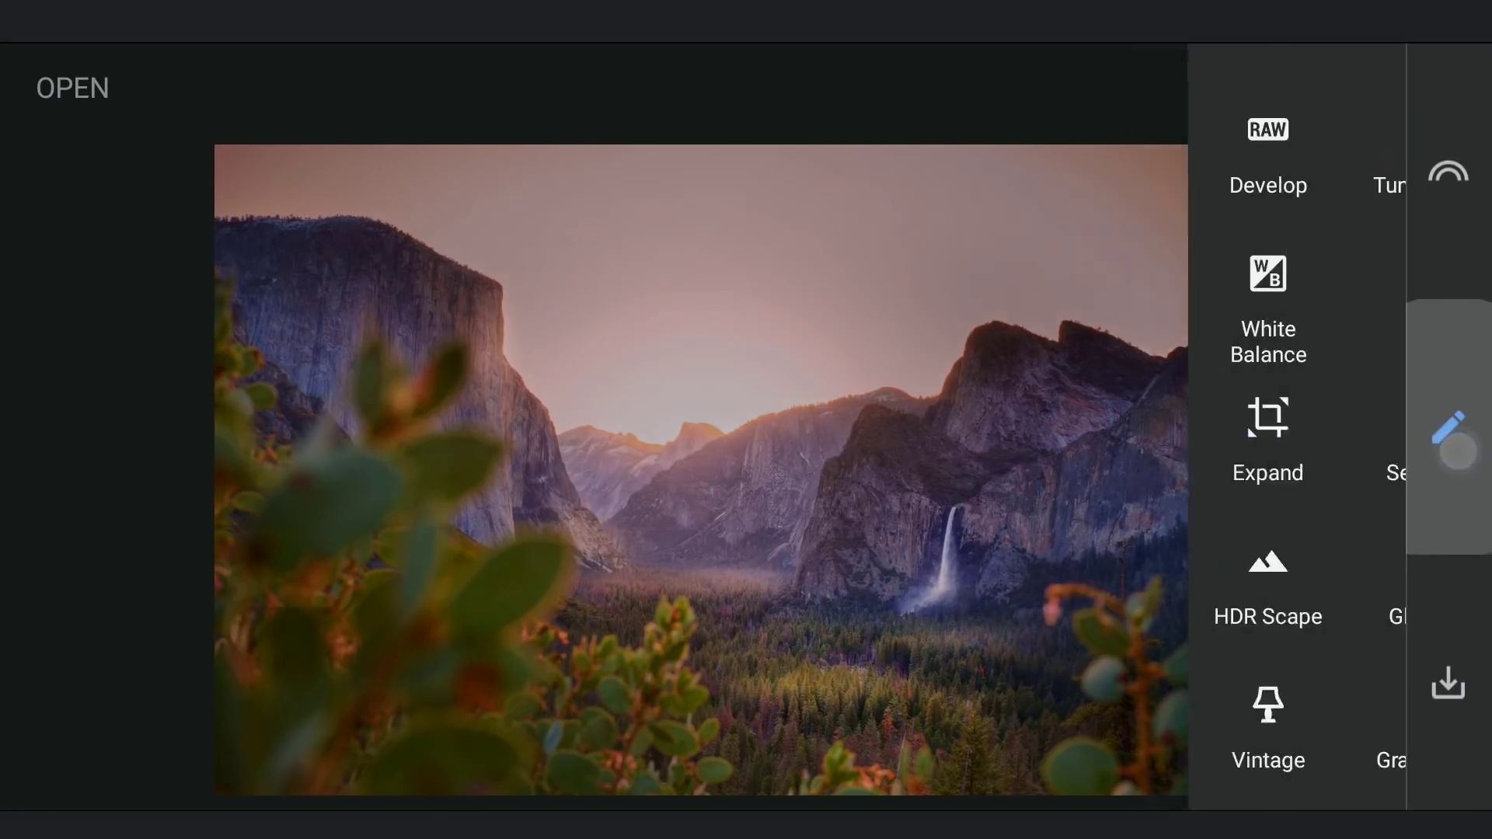
left_click(1324, 173)
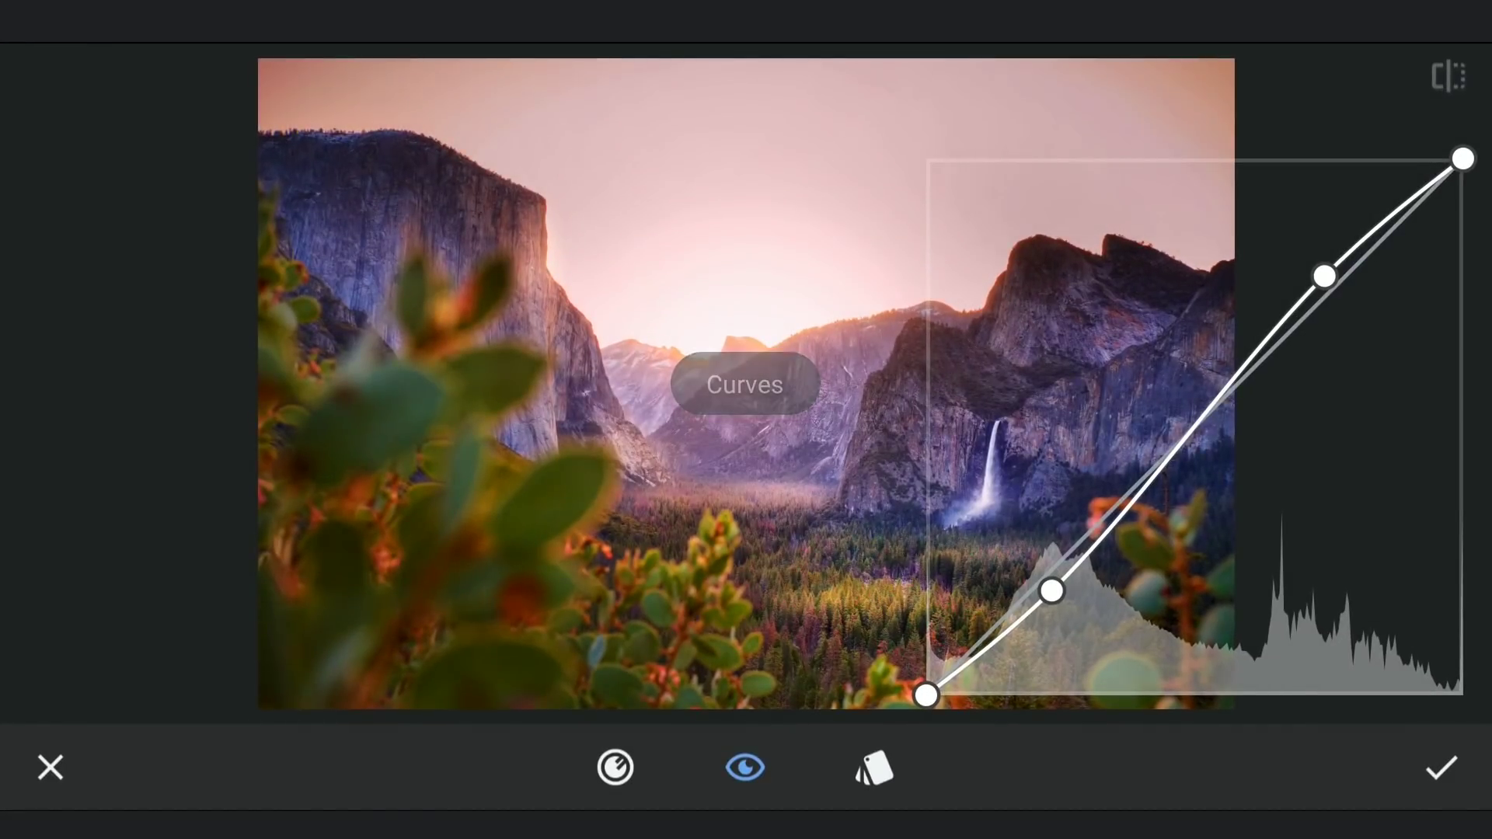
left_click(878, 767)
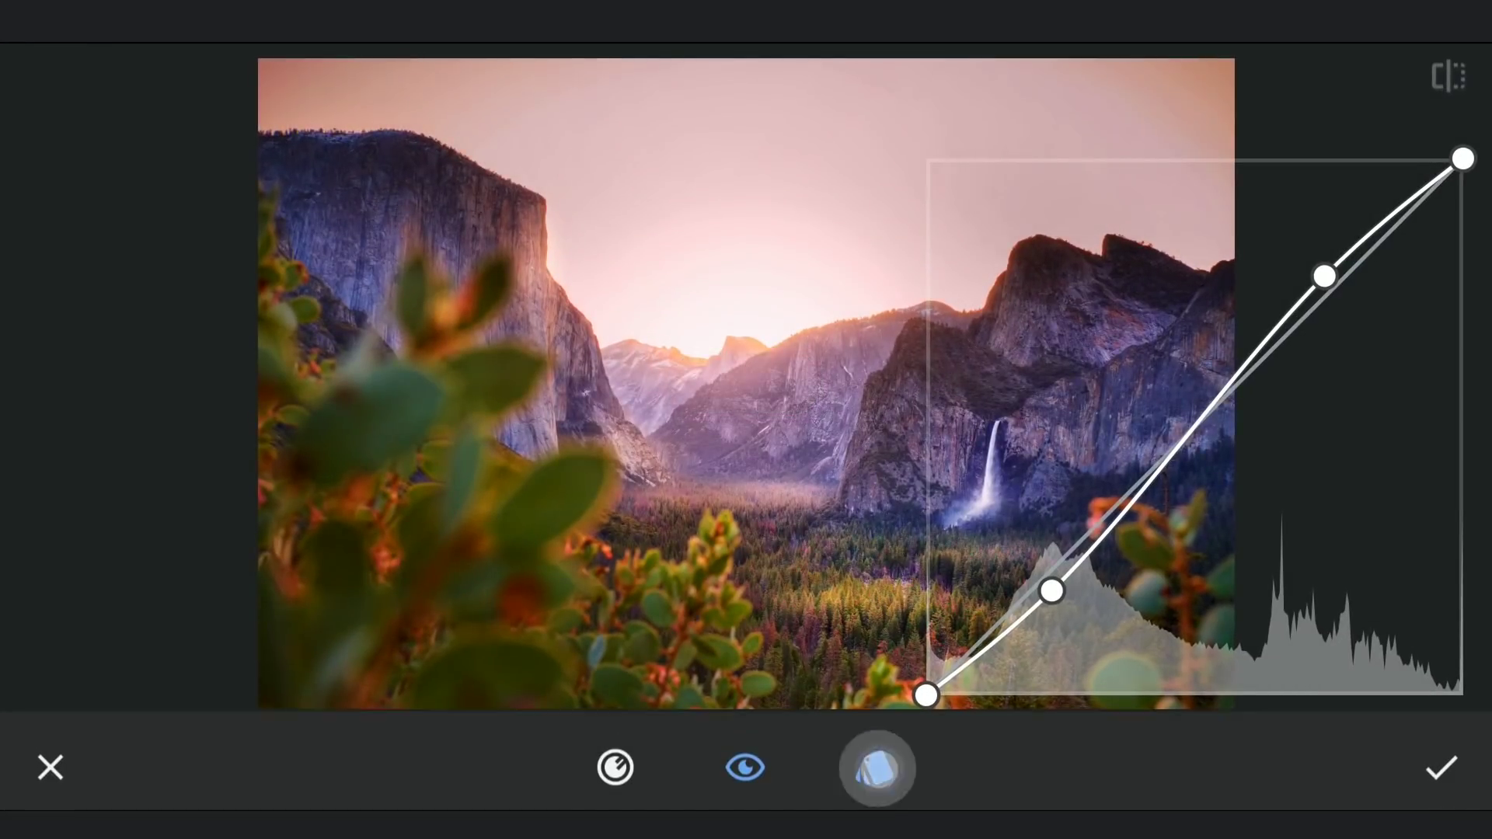
left_click(68, 627)
left_click(875, 767)
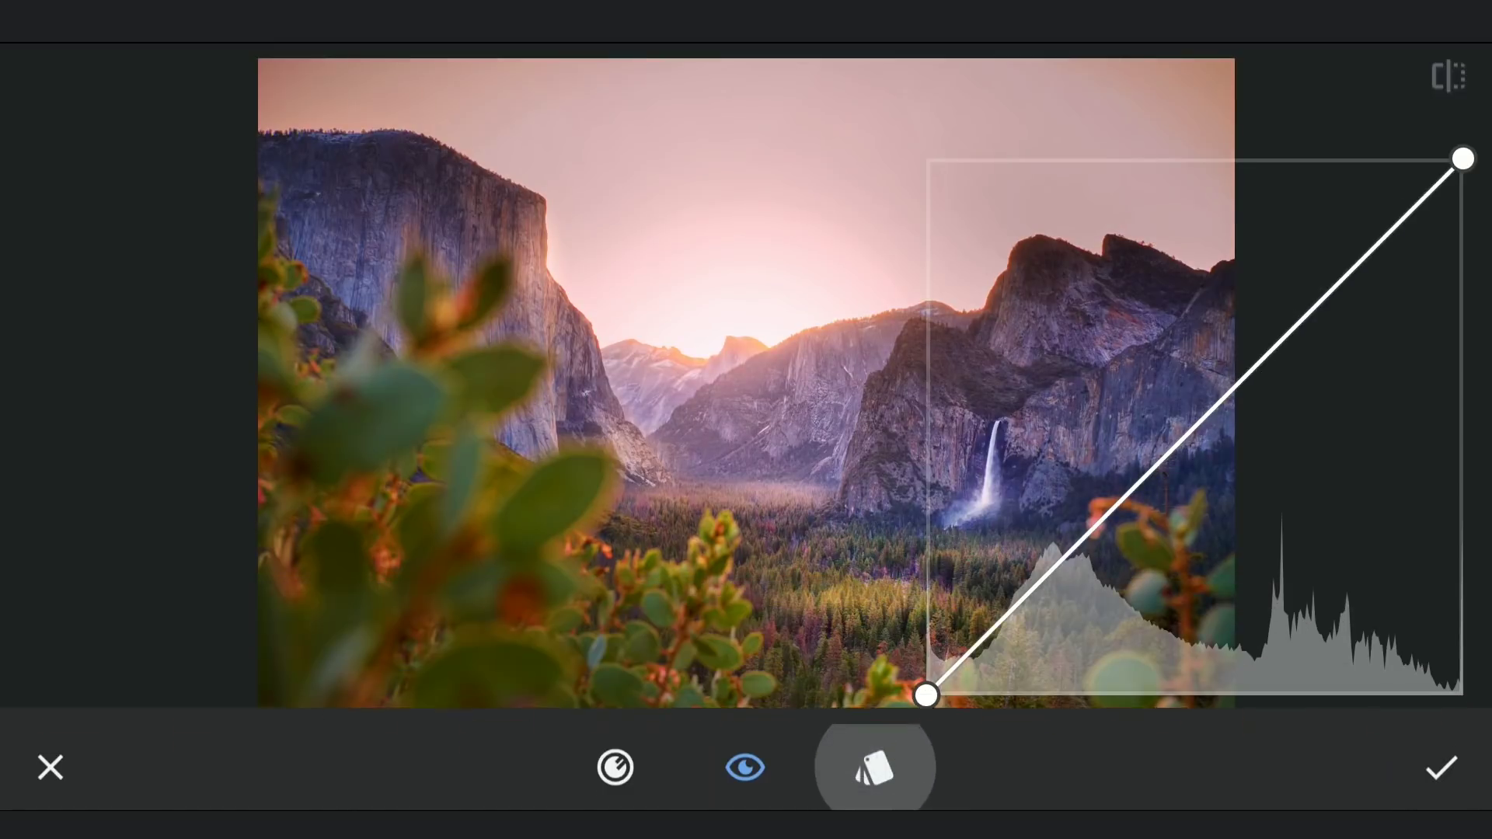
left_click_drag(926, 696, 925, 649)
left_click(1137, 455)
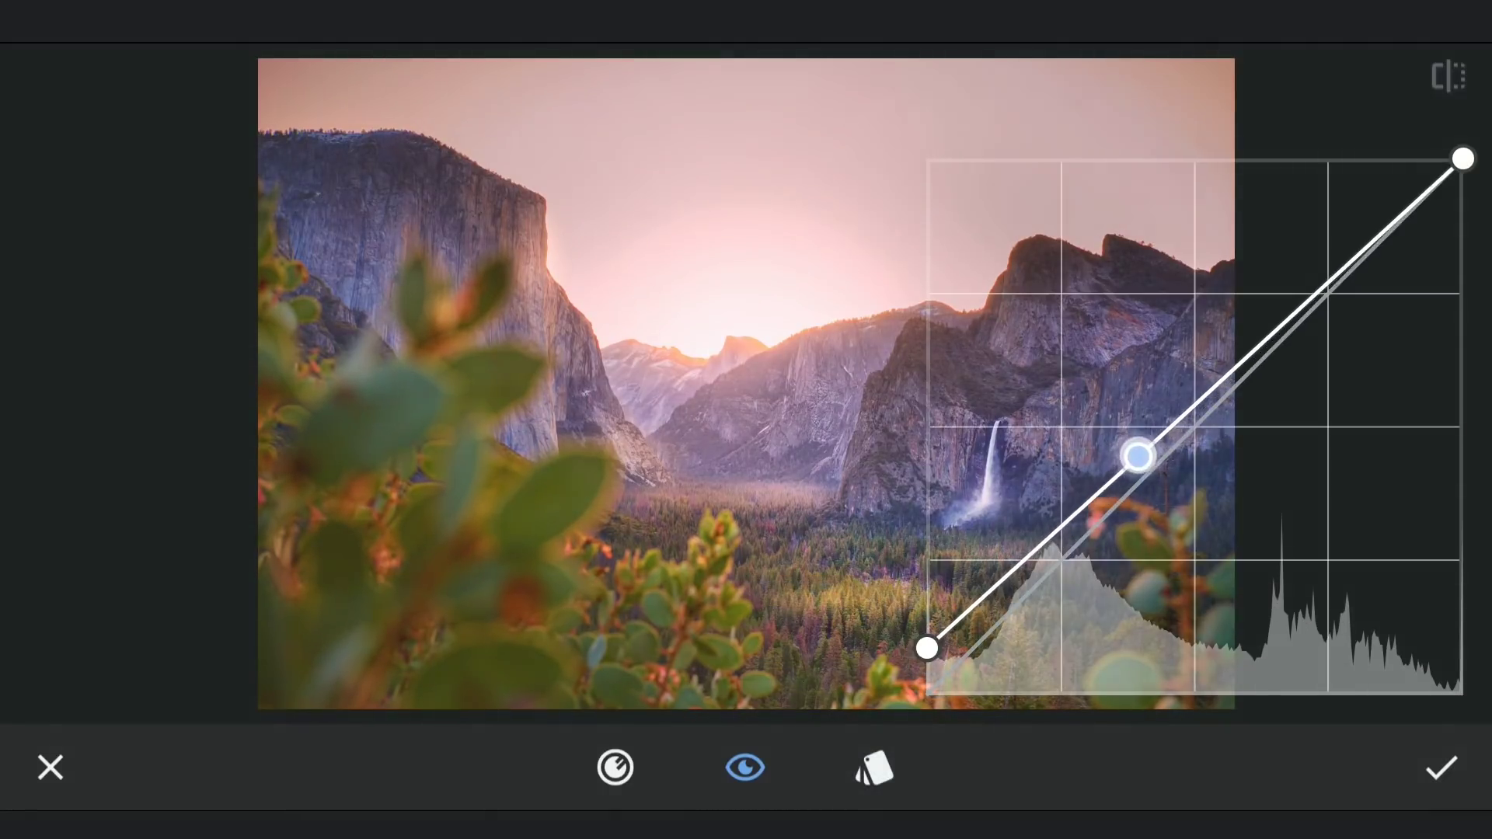
left_click_drag(1137, 454, 1134, 441)
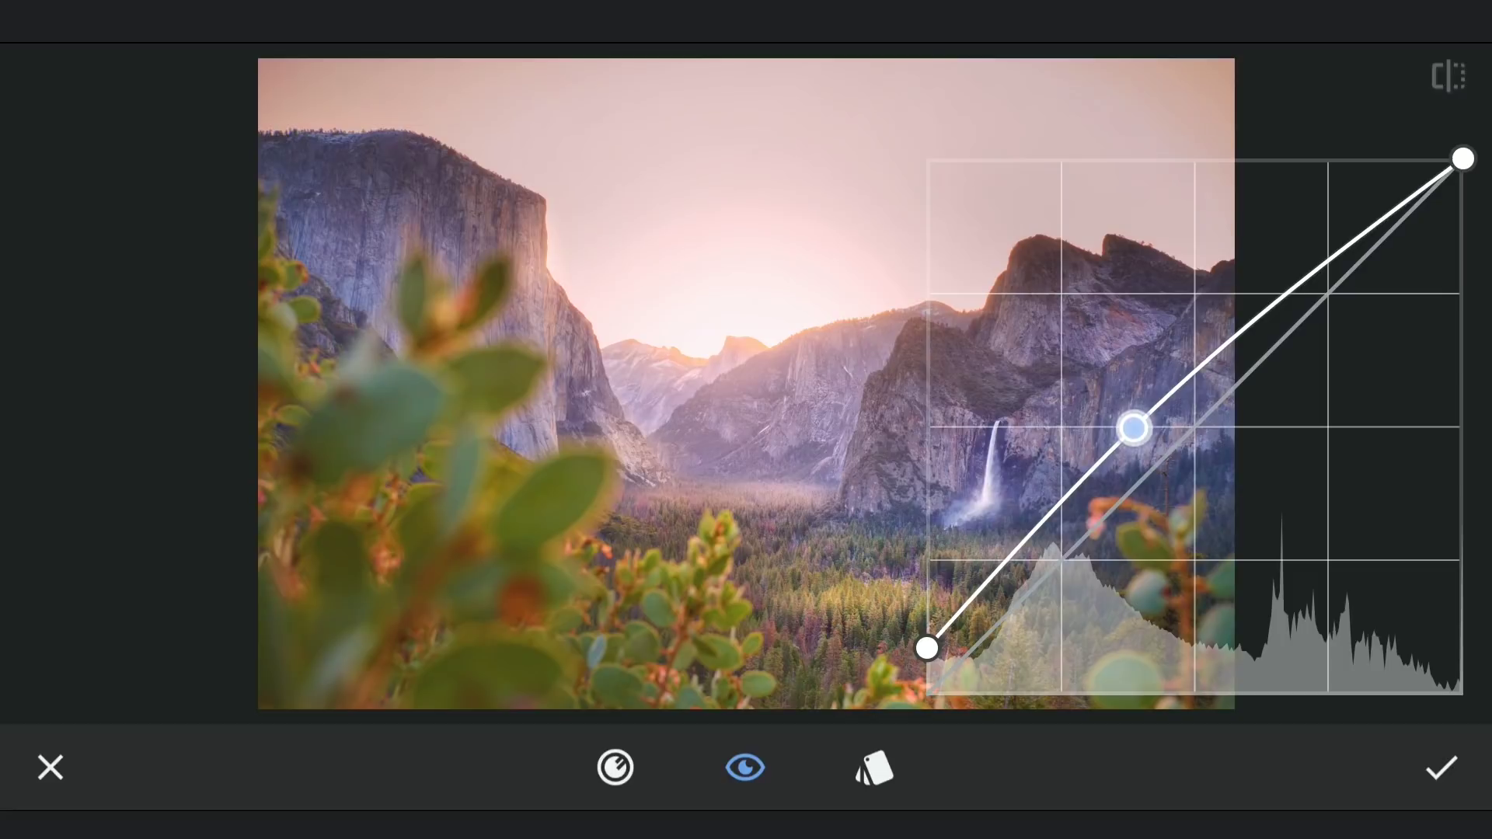
left_click_drag(1134, 427, 1135, 428)
left_click(1461, 769)
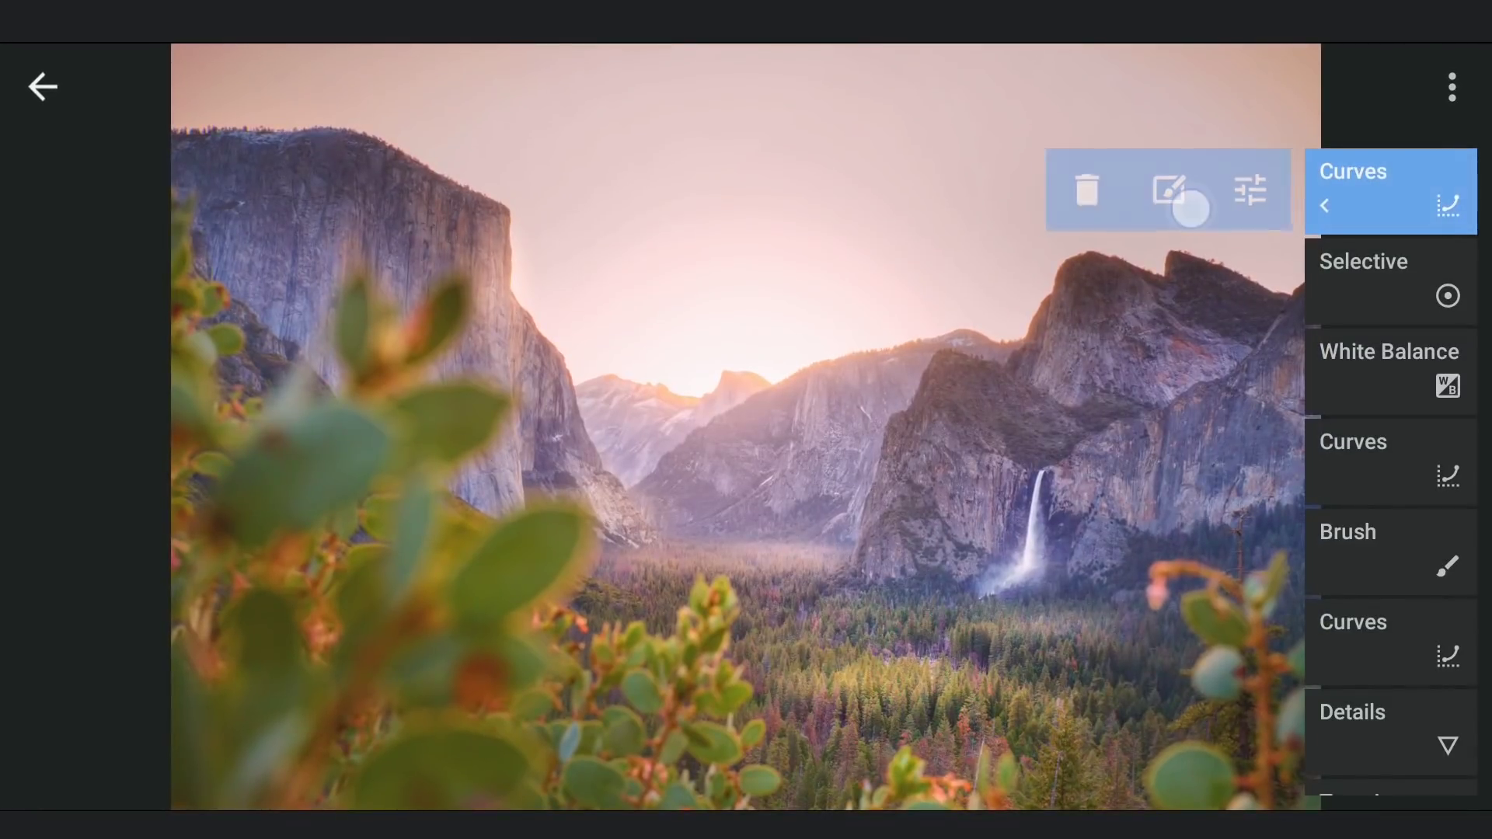
- Brush the new Curves layer's mask at strengths 100 and 0, checking mask and comparison
left_click(874, 767)
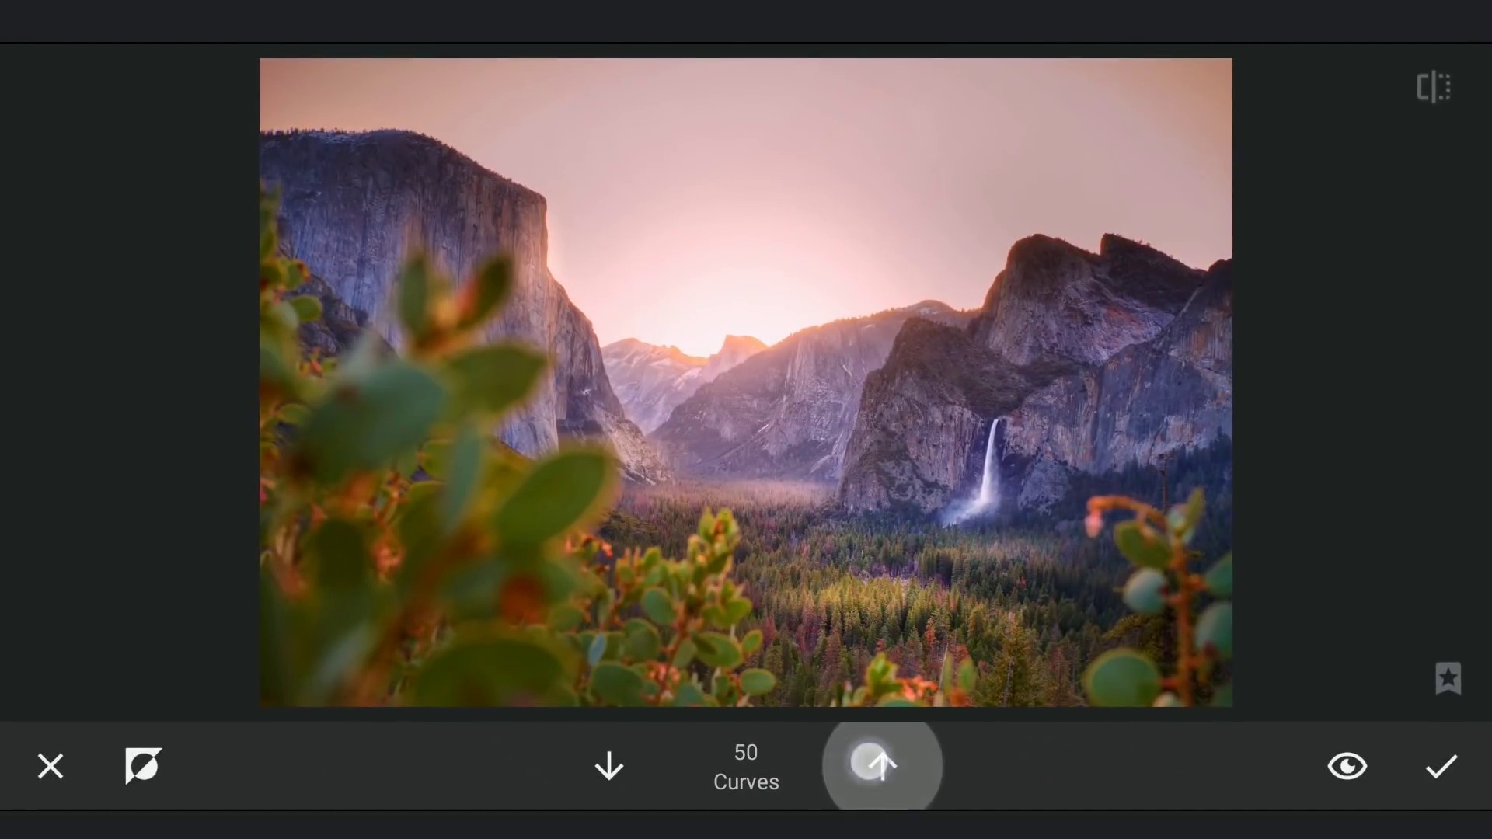
left_click(874, 767)
left_click(875, 768)
mouse_move(846, 581)
left_mouse_down()
mouse_move(770, 577)
mouse_move(1093, 436)
left_mouse_up()
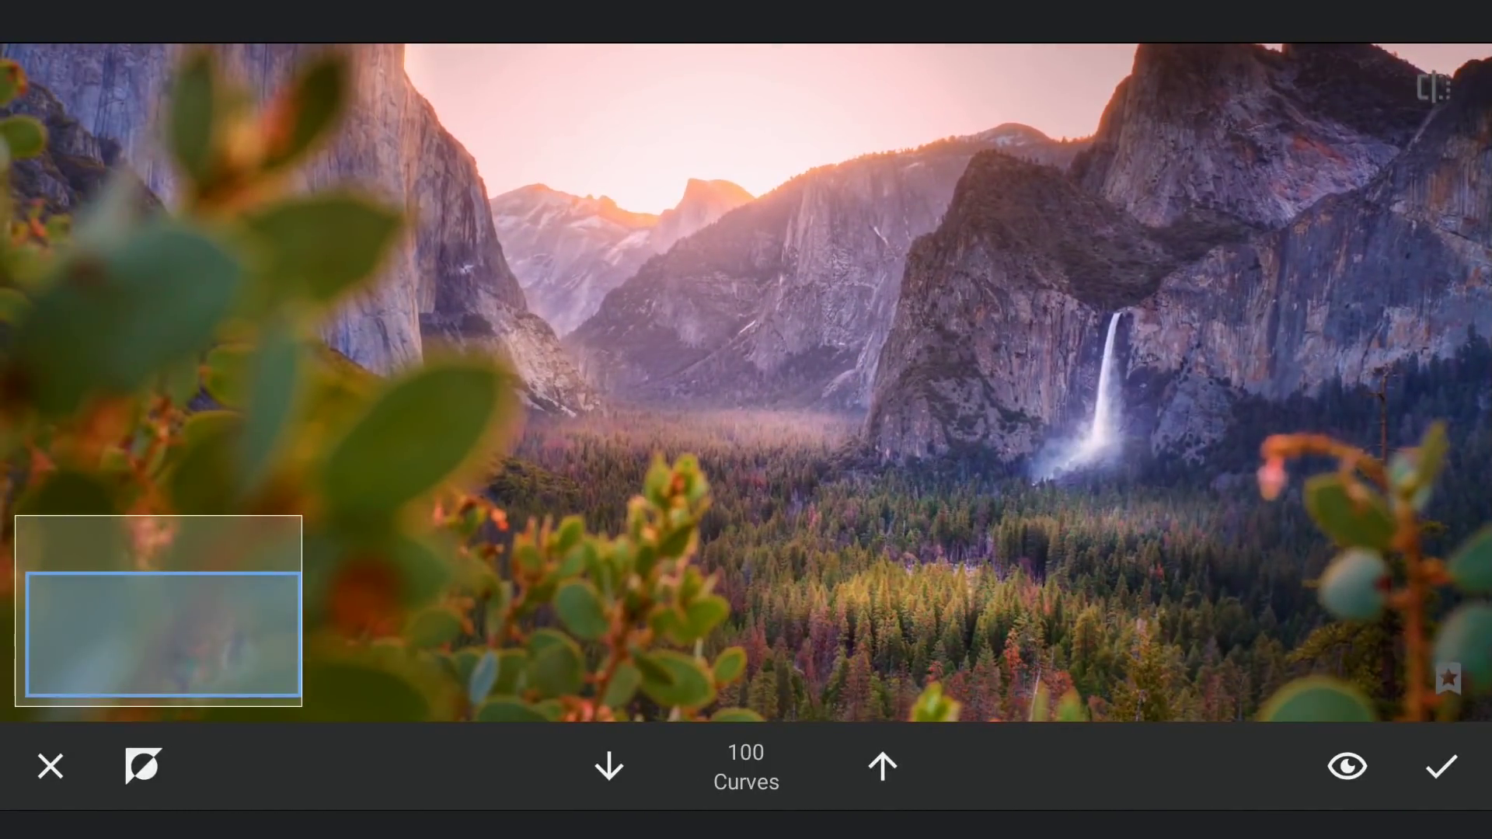
left_click_drag(1092, 436, 1026, 455)
left_click(609, 765)
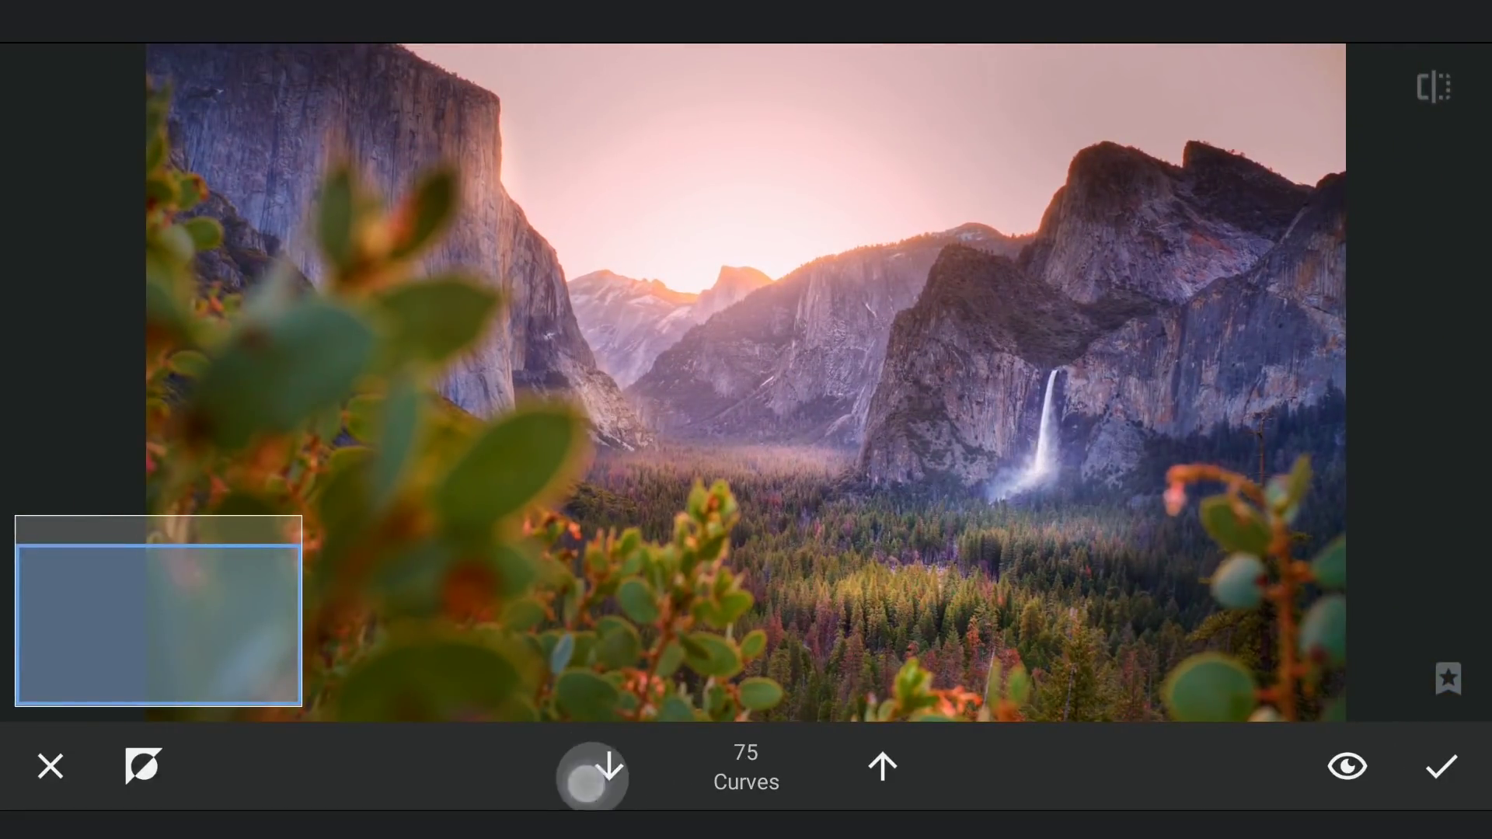
mouse_move(927, 499)
left_mouse_down()
mouse_move(816, 470)
mouse_move(1120, 586)
left_mouse_up()
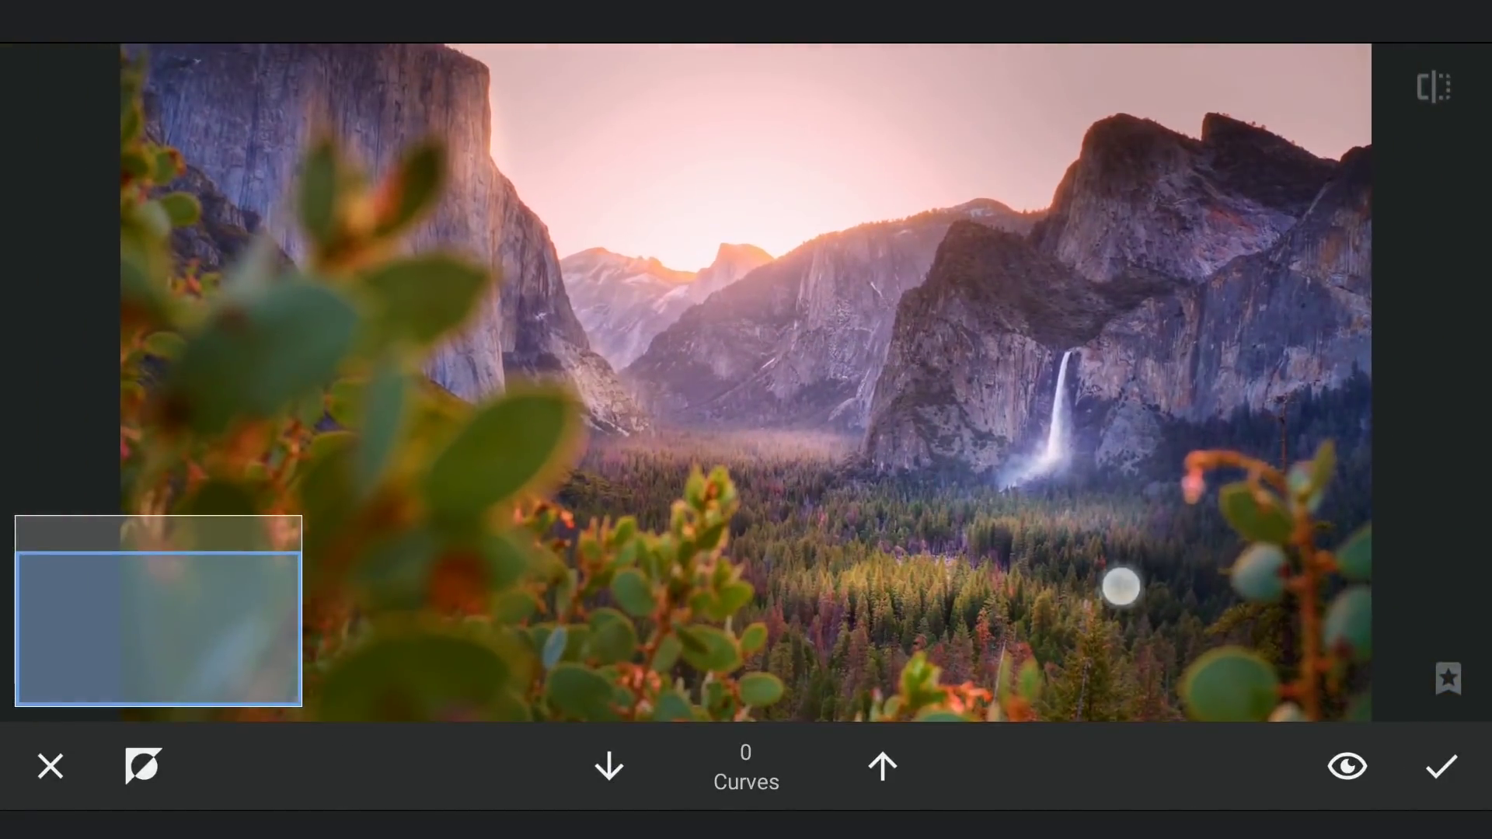
left_click(1434, 86)
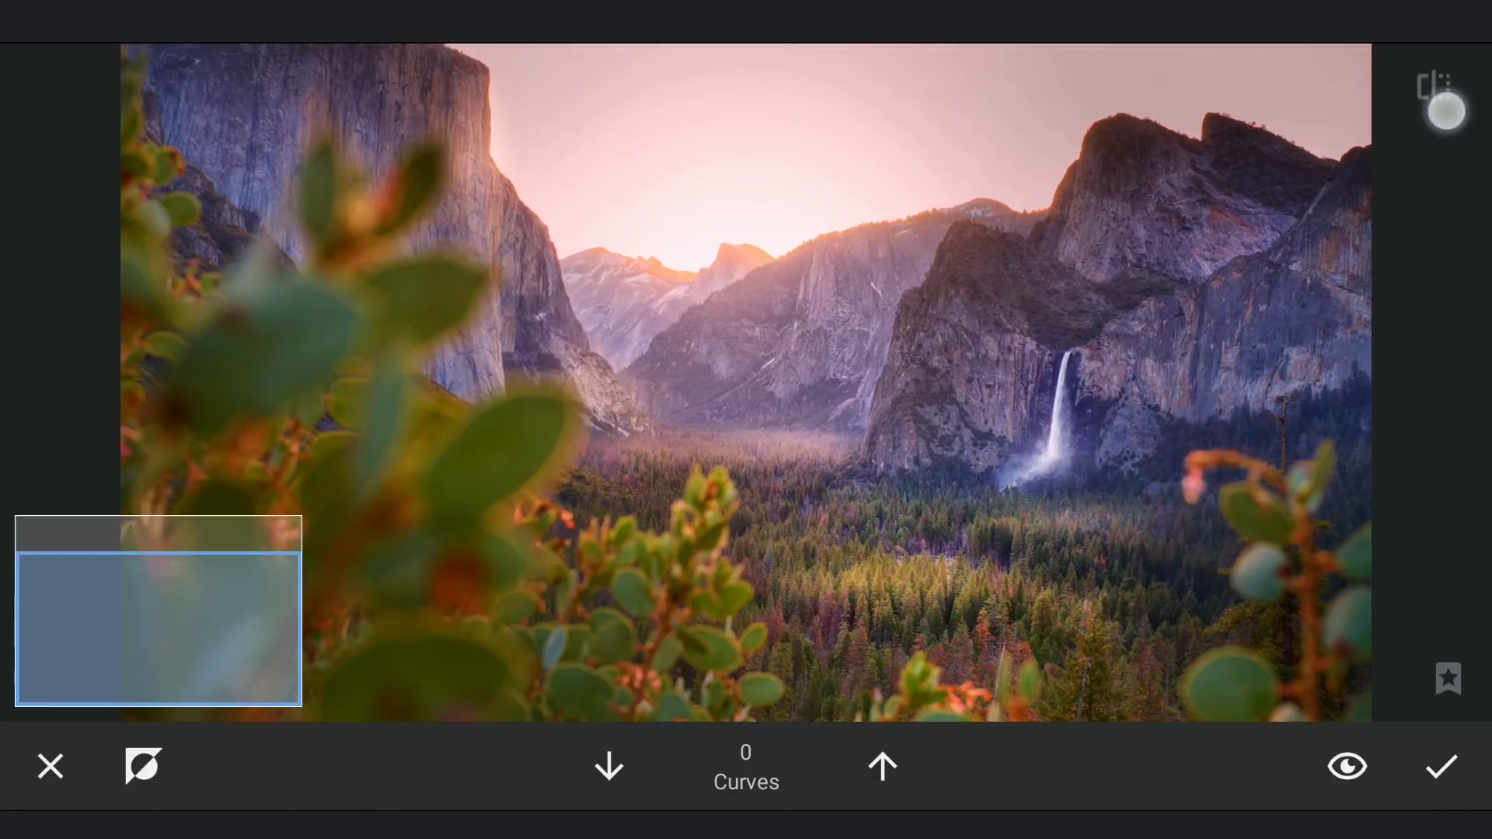
left_click(1347, 766)
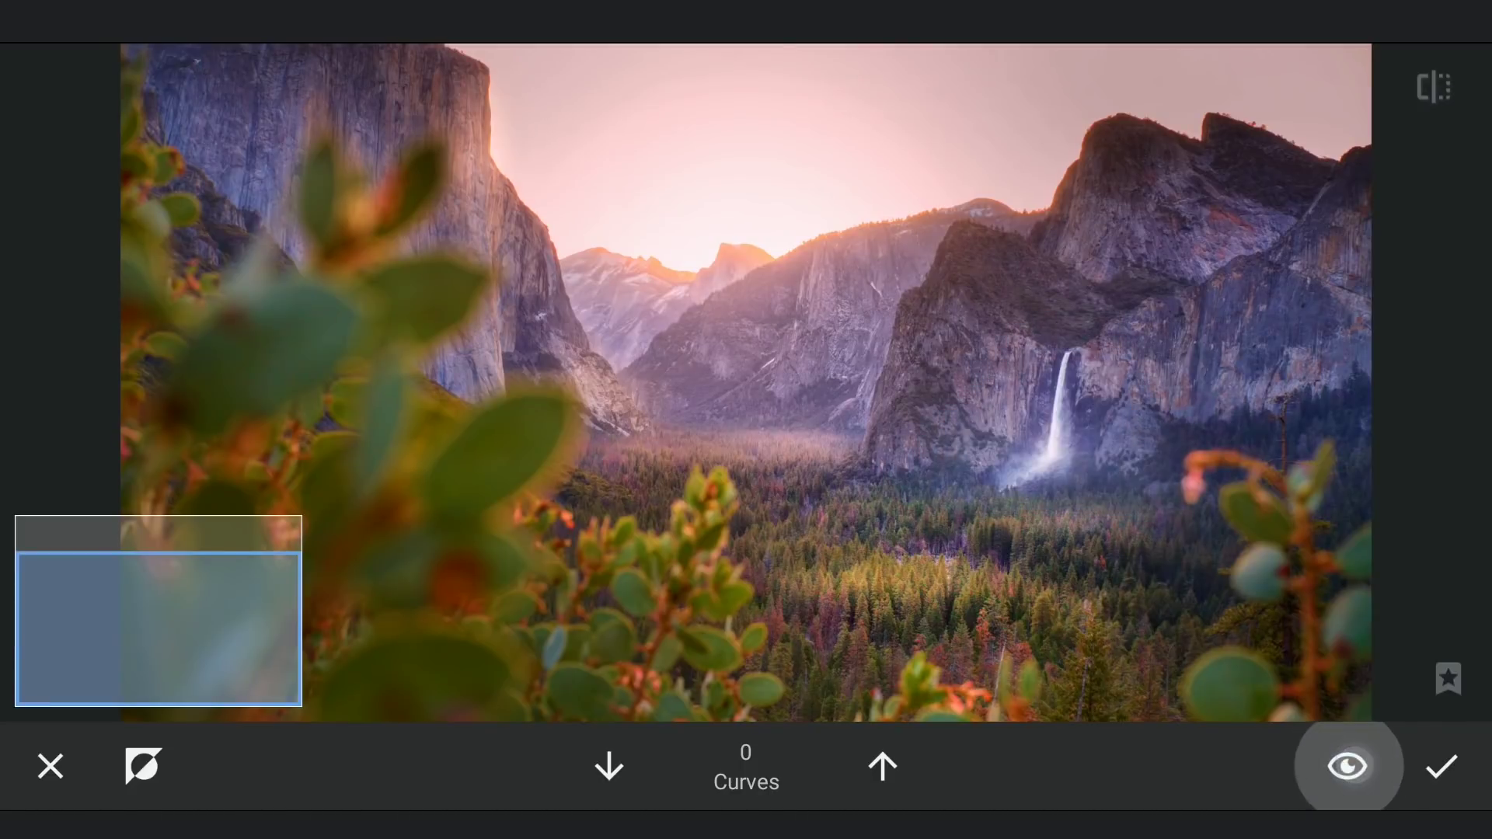
left_click(1456, 100)
left_click(1449, 94)
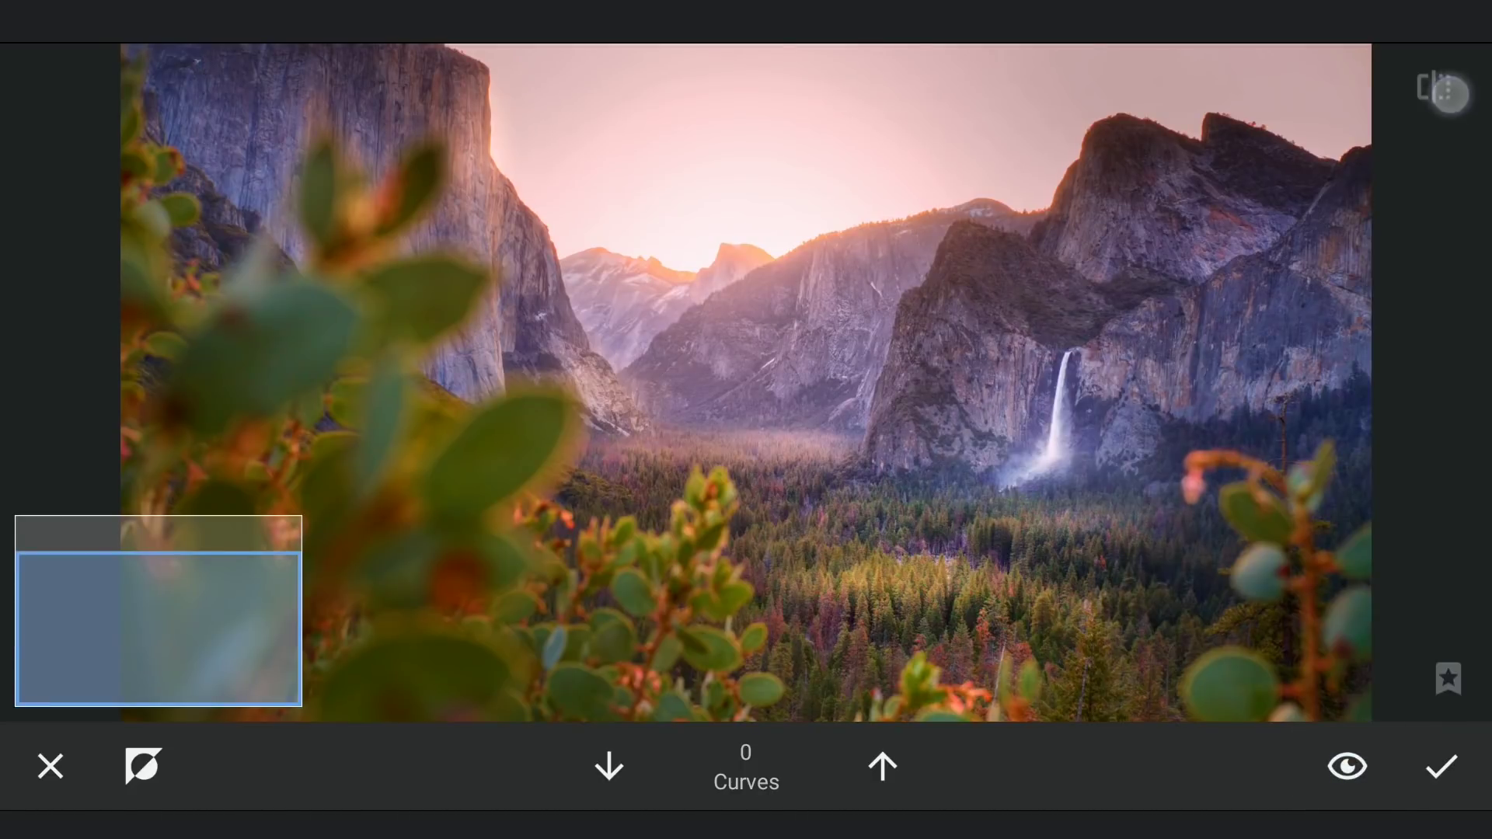
scroll(1023, 391, "down", 3)
left_click(1458, 765)
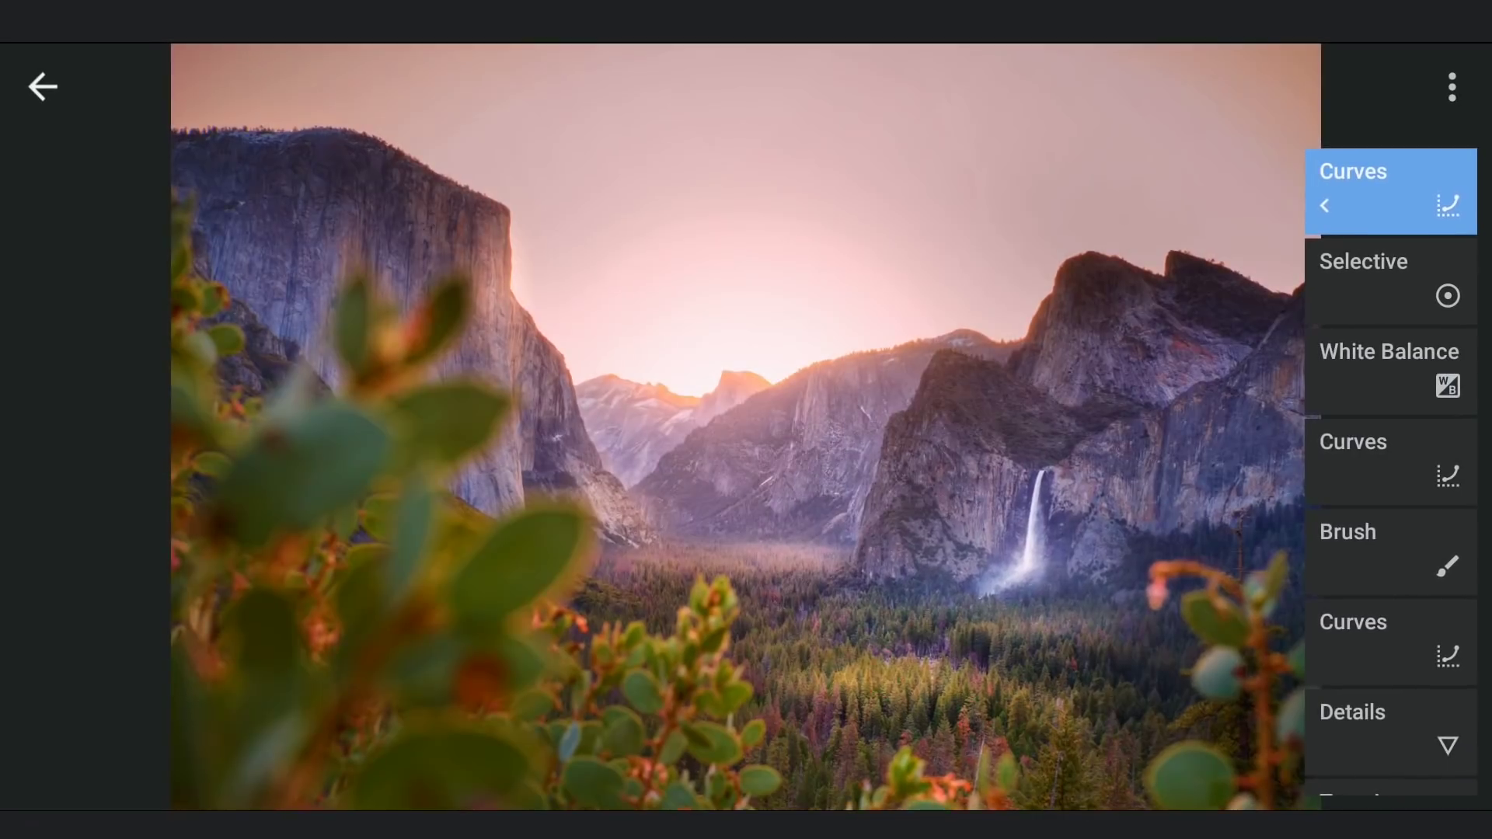
- Share the edited photo from Snapseed to another app
left_click_drag(1430, 648, 1448, 254)
left_click_drag(1440, 454, 1439, 693)
left_click(42, 86)
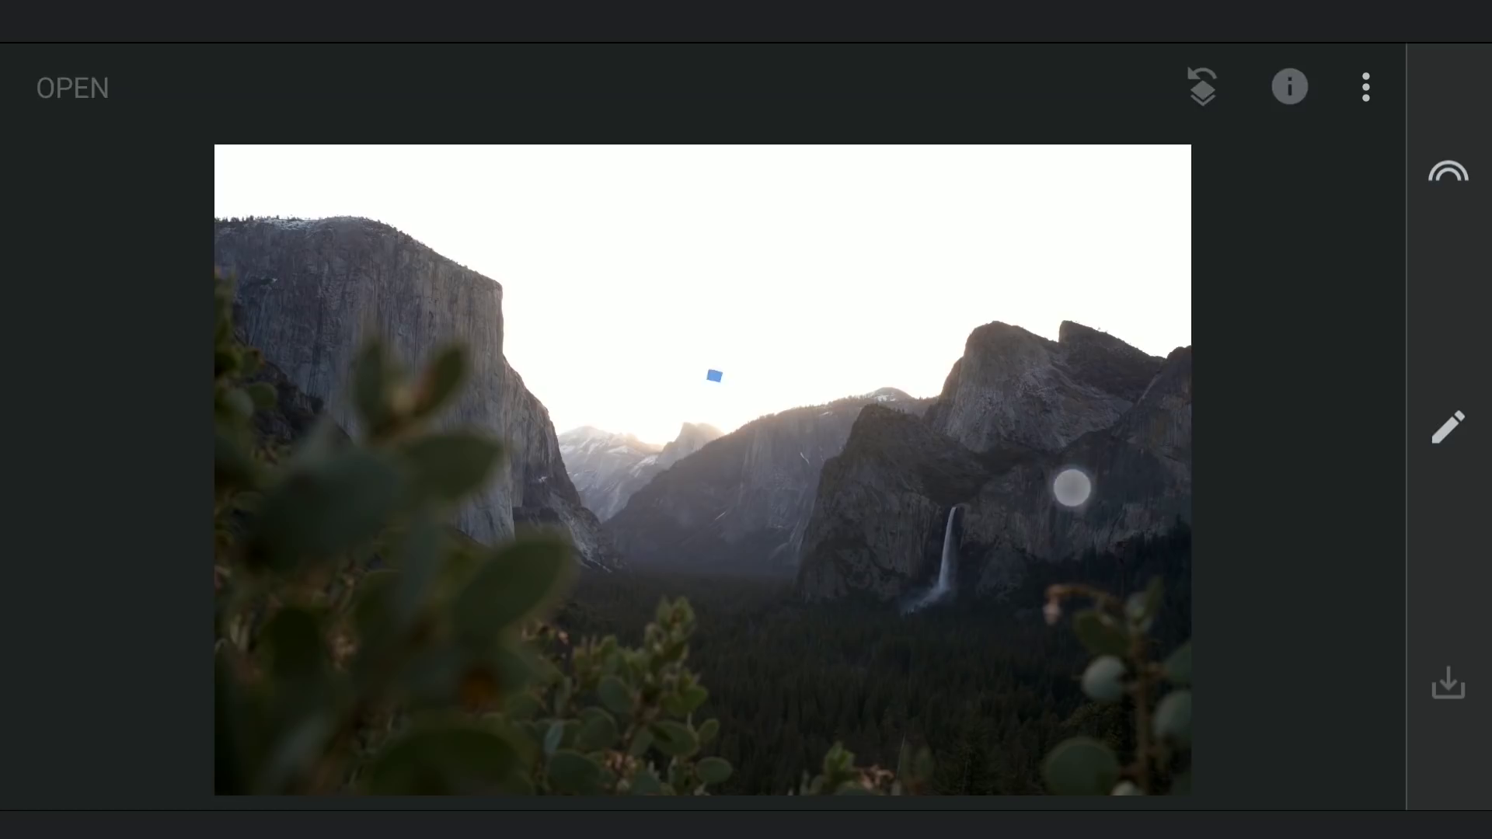
left_click(1448, 684)
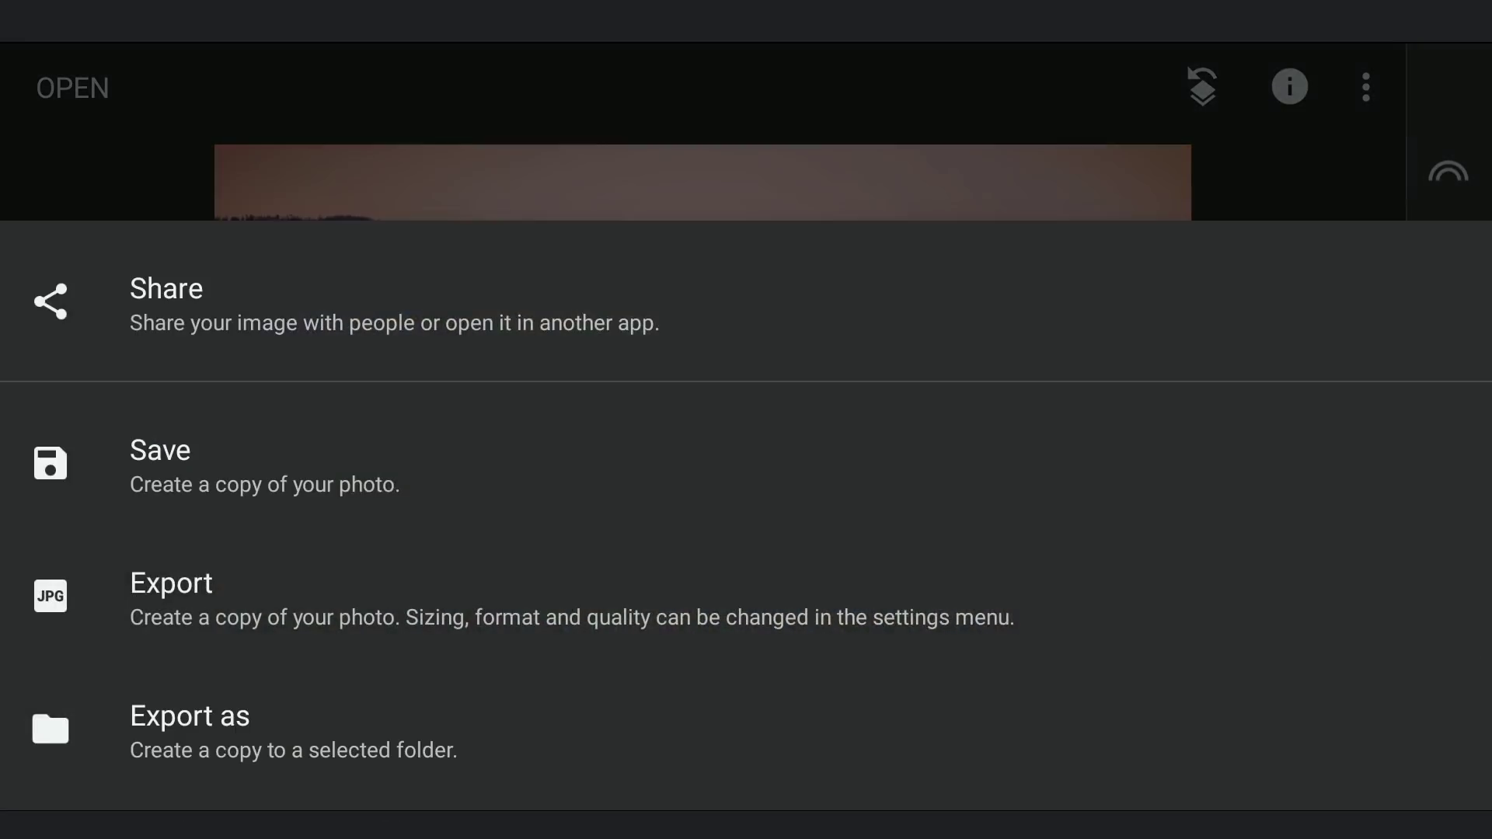
left_click(516, 311)
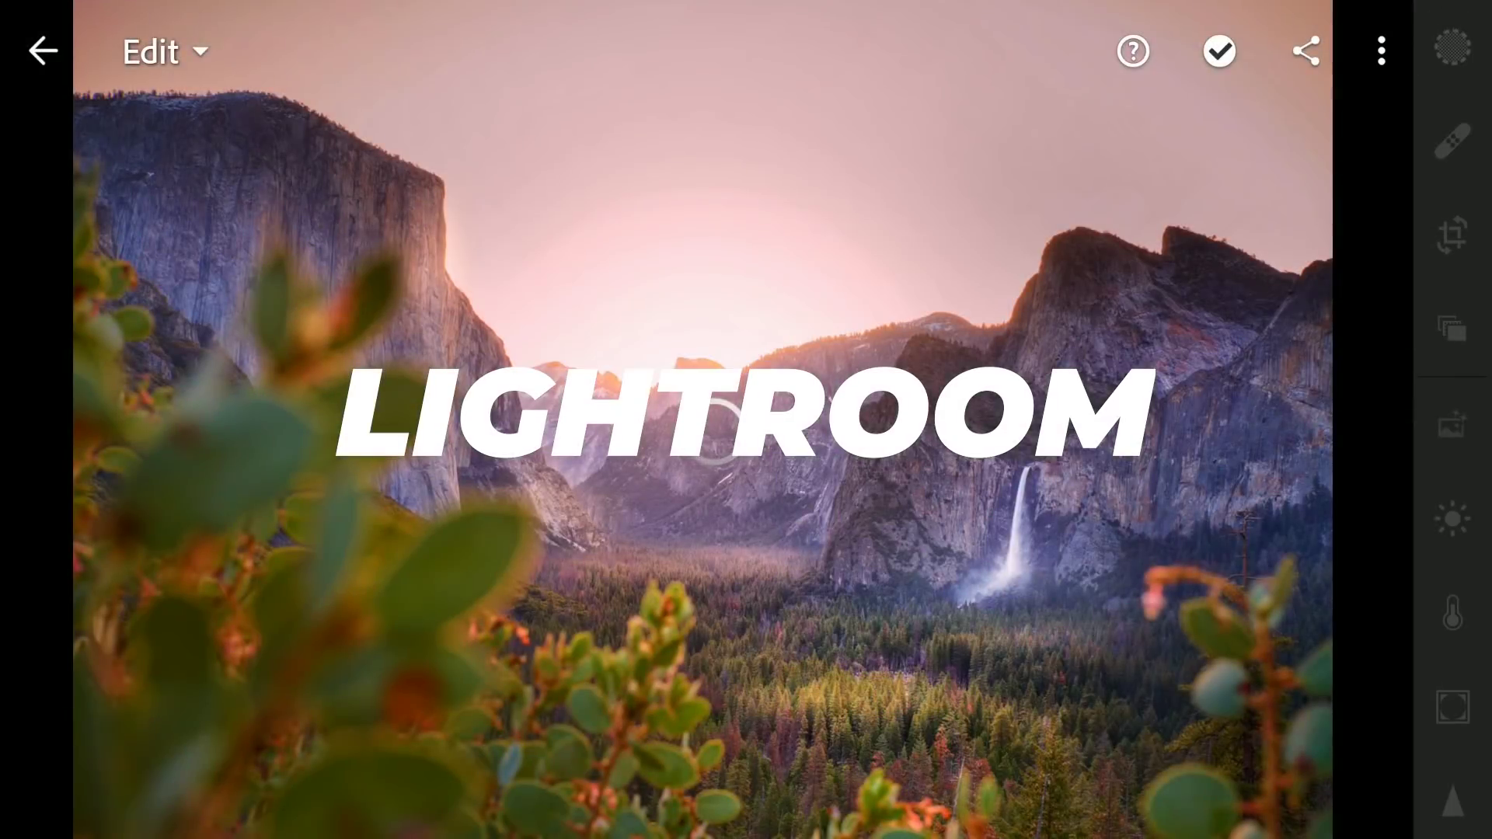
- In Color Mix, lower the blues' saturation and shift their hue
left_click(1457, 534)
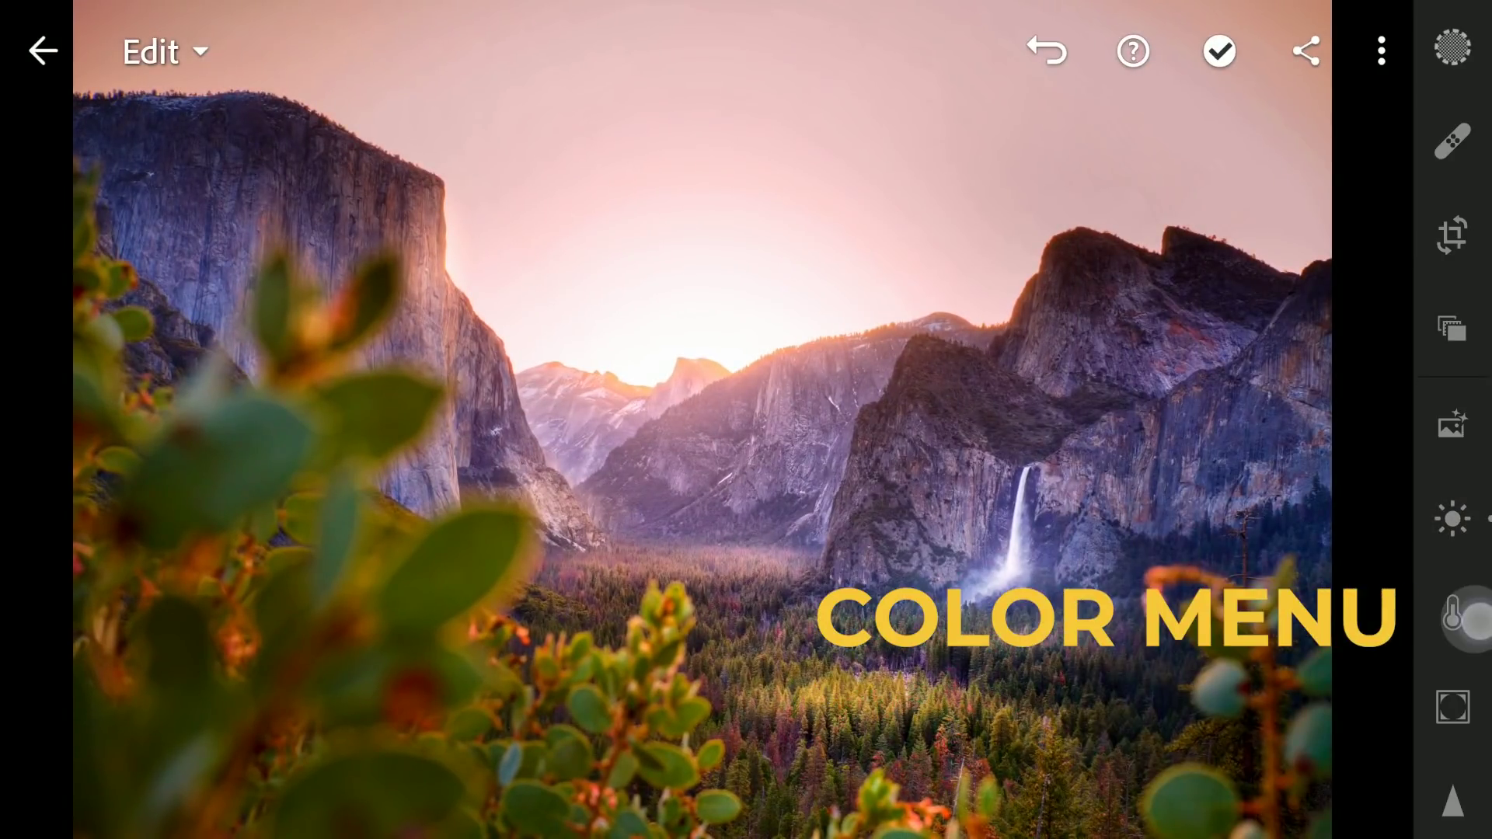
left_click(1471, 618)
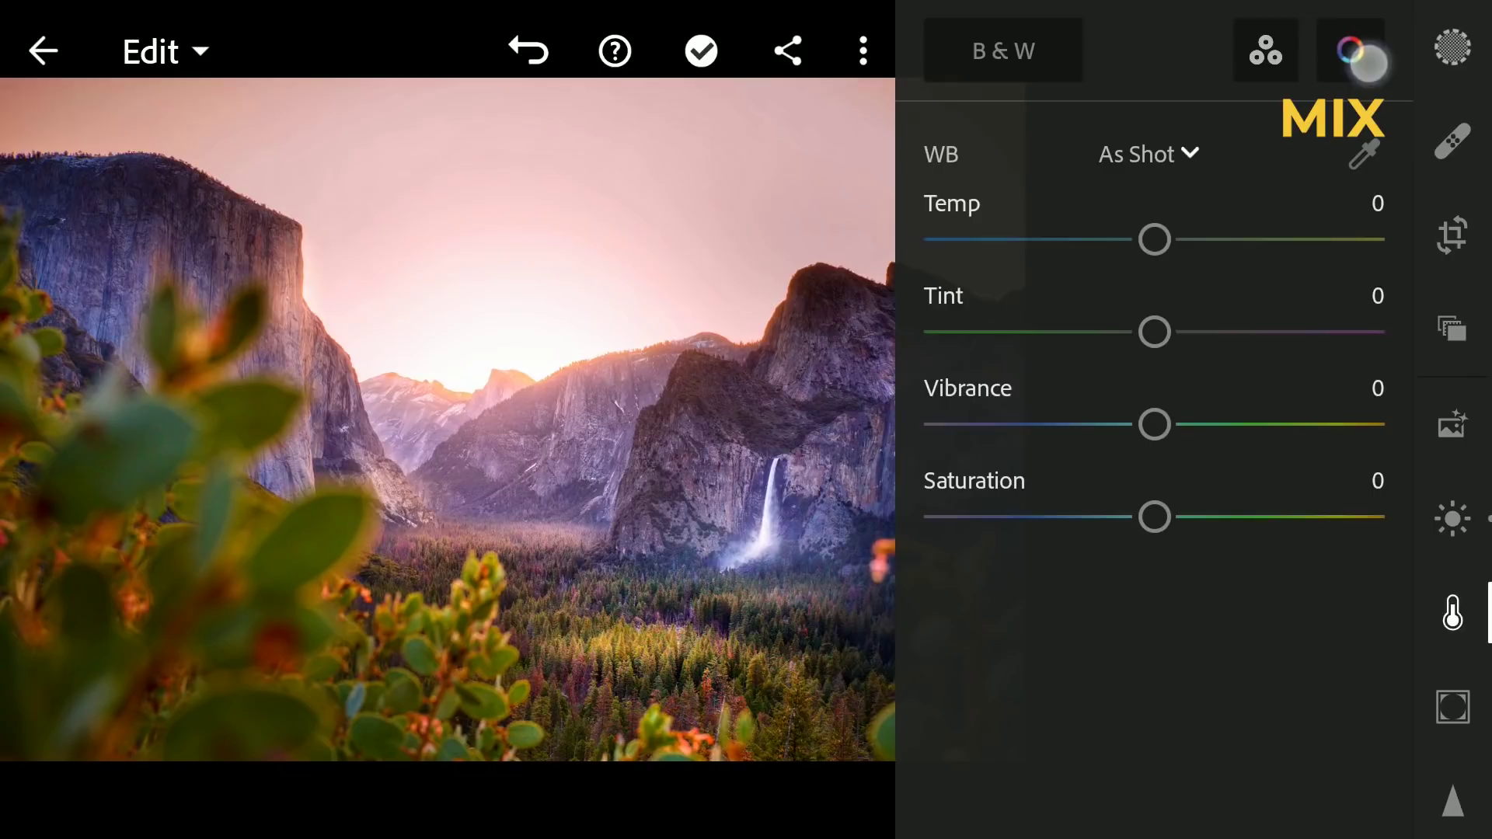
left_click(1367, 64)
left_click(1305, 130)
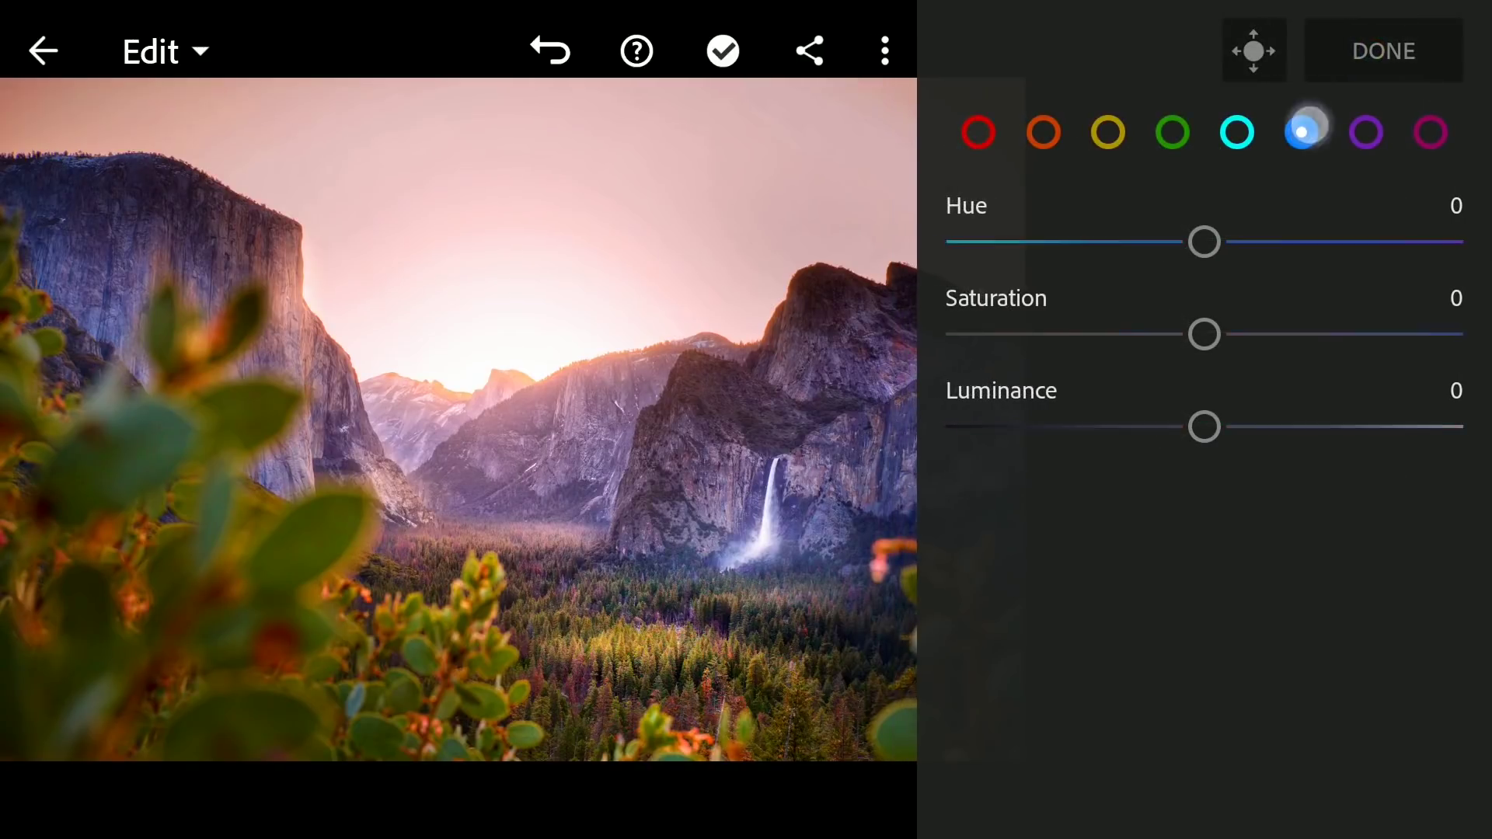
left_click_drag(1200, 335, 1147, 337)
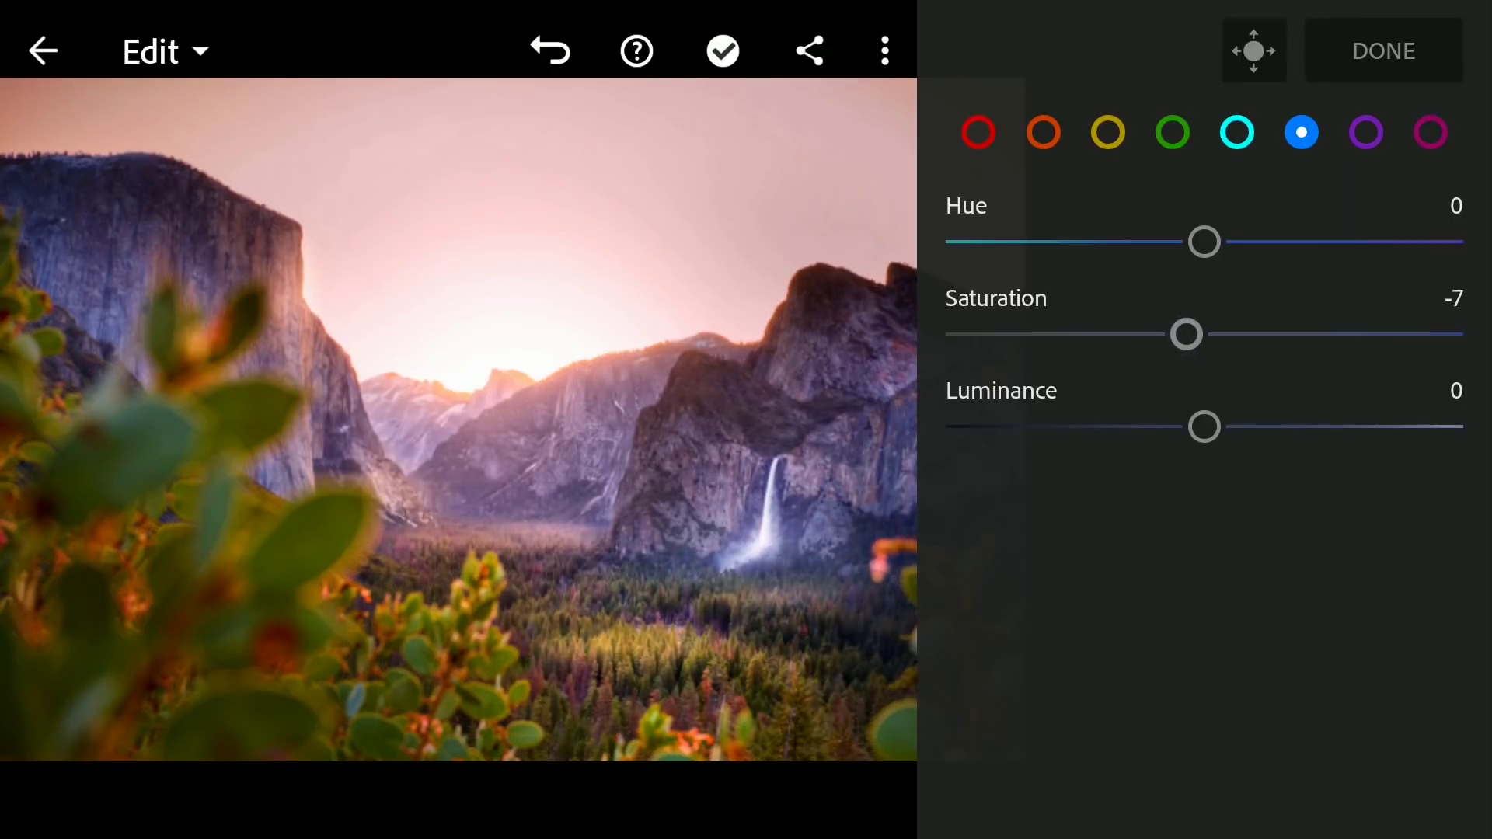
left_click_drag(1202, 243, 1142, 243)
mouse_move(1186, 337)
left_mouse_down()
mouse_move(1076, 336)
mouse_move(1120, 337)
left_mouse_up()
mouse_move(1204, 427)
left_mouse_down()
mouse_move(1306, 426)
mouse_move(1247, 428)
left_mouse_up()
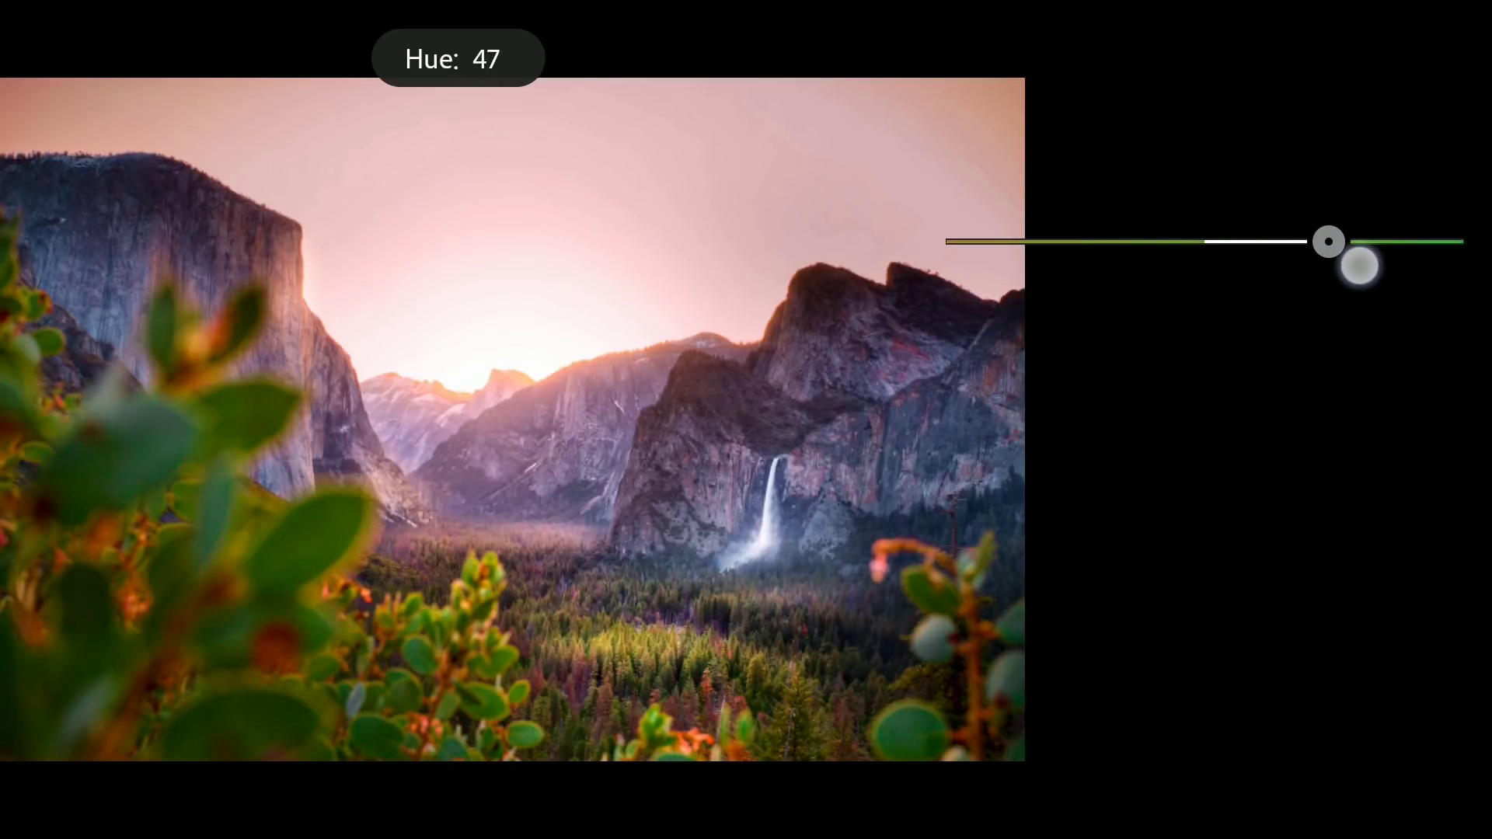
left_click_drag(1359, 268, 1353, 264)
- Shift the oranges' hue to -34 and lower their saturation
left_click(1061, 140)
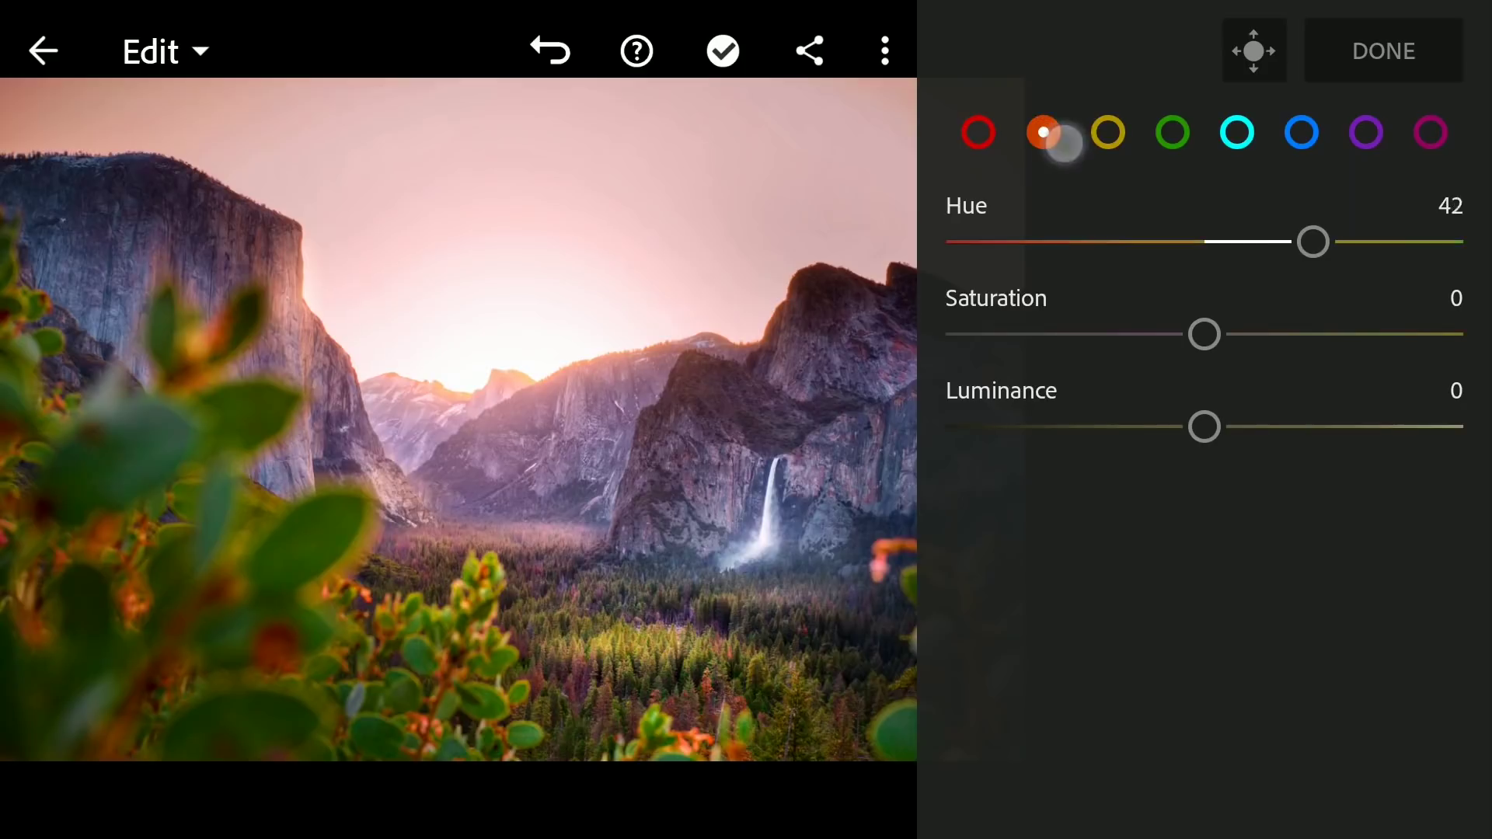
mouse_move(1204, 241)
left_mouse_down()
mouse_move(1102, 255)
mouse_move(1230, 265)
left_mouse_up()
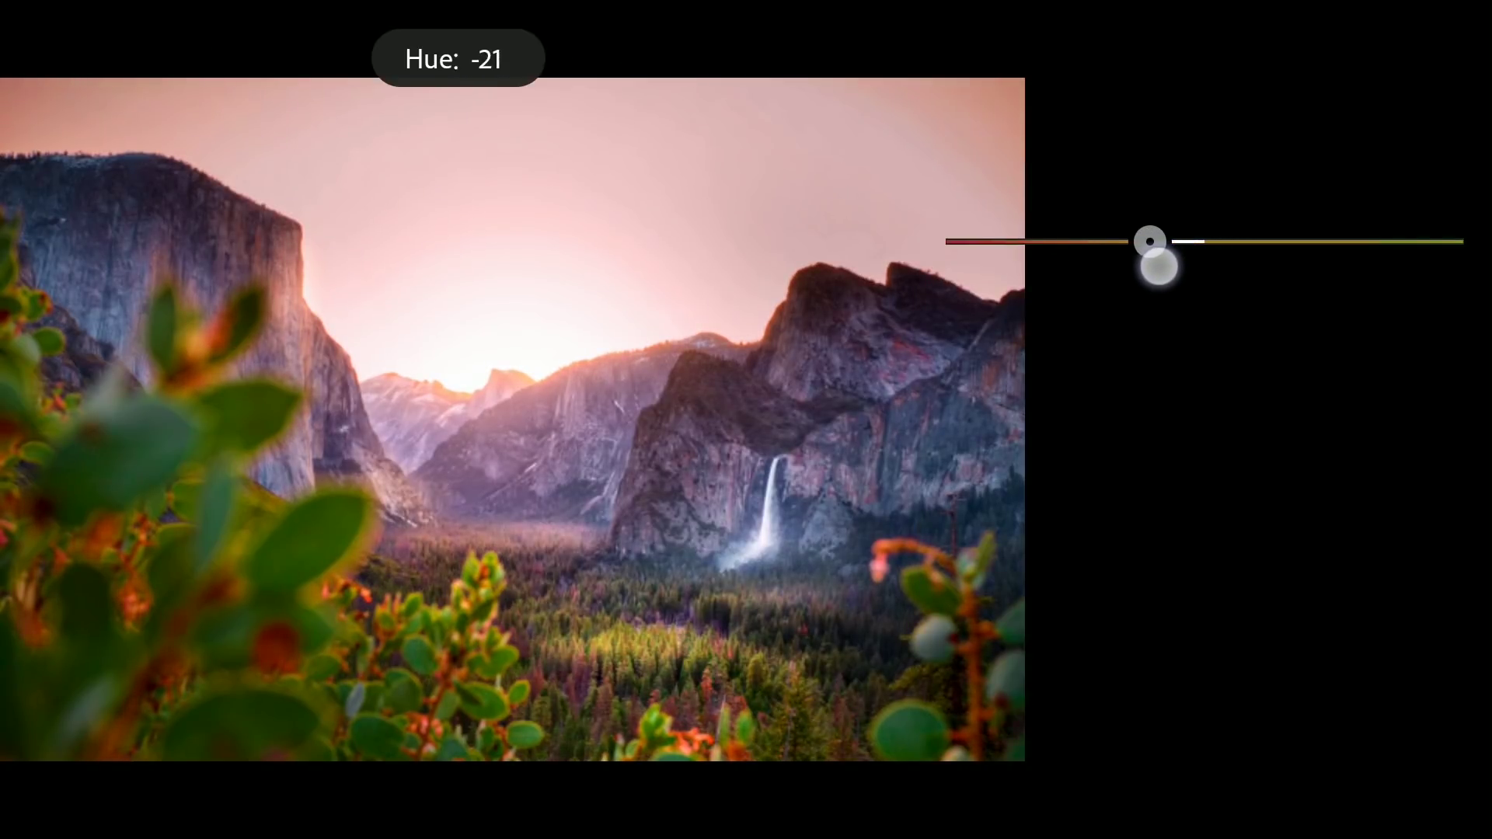
left_click_drag(1137, 268, 1139, 260)
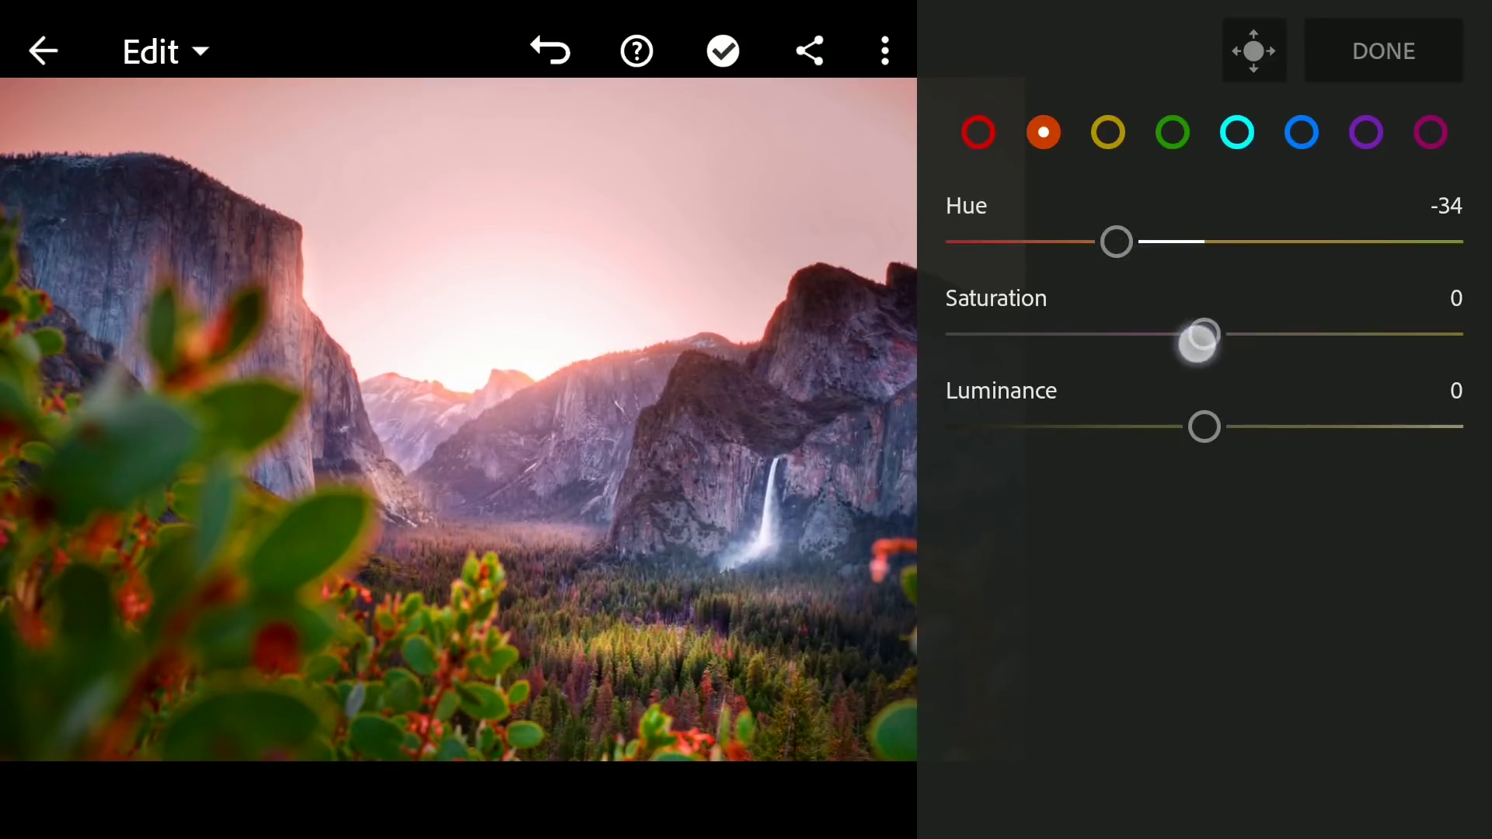
left_click_drag(1200, 339, 1084, 341)
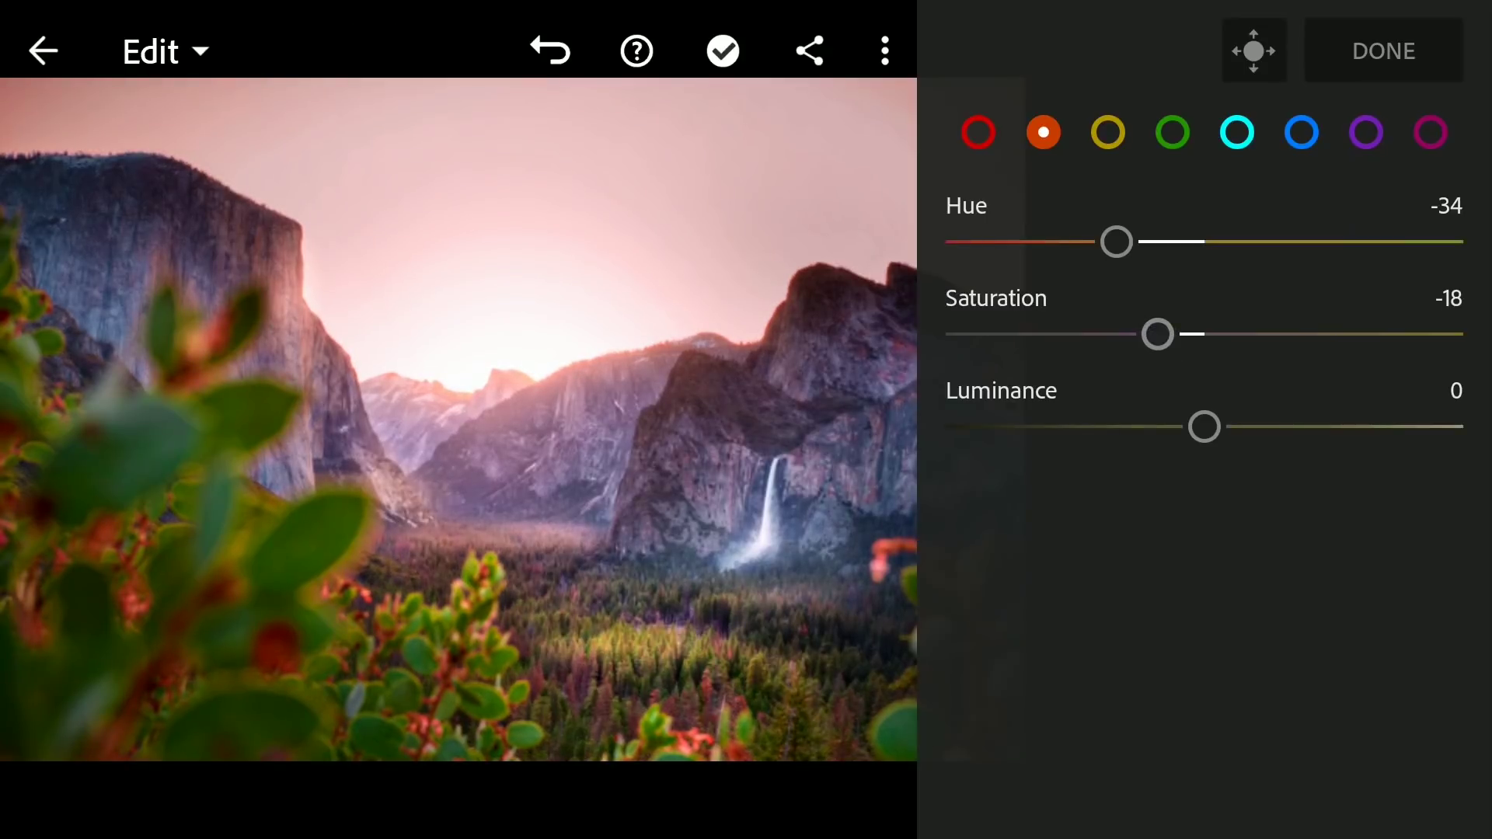
- Give the highlights a warm Color Grading tint of hue 30 and saturation 20
left_click(1379, 50)
left_click(1268, 56)
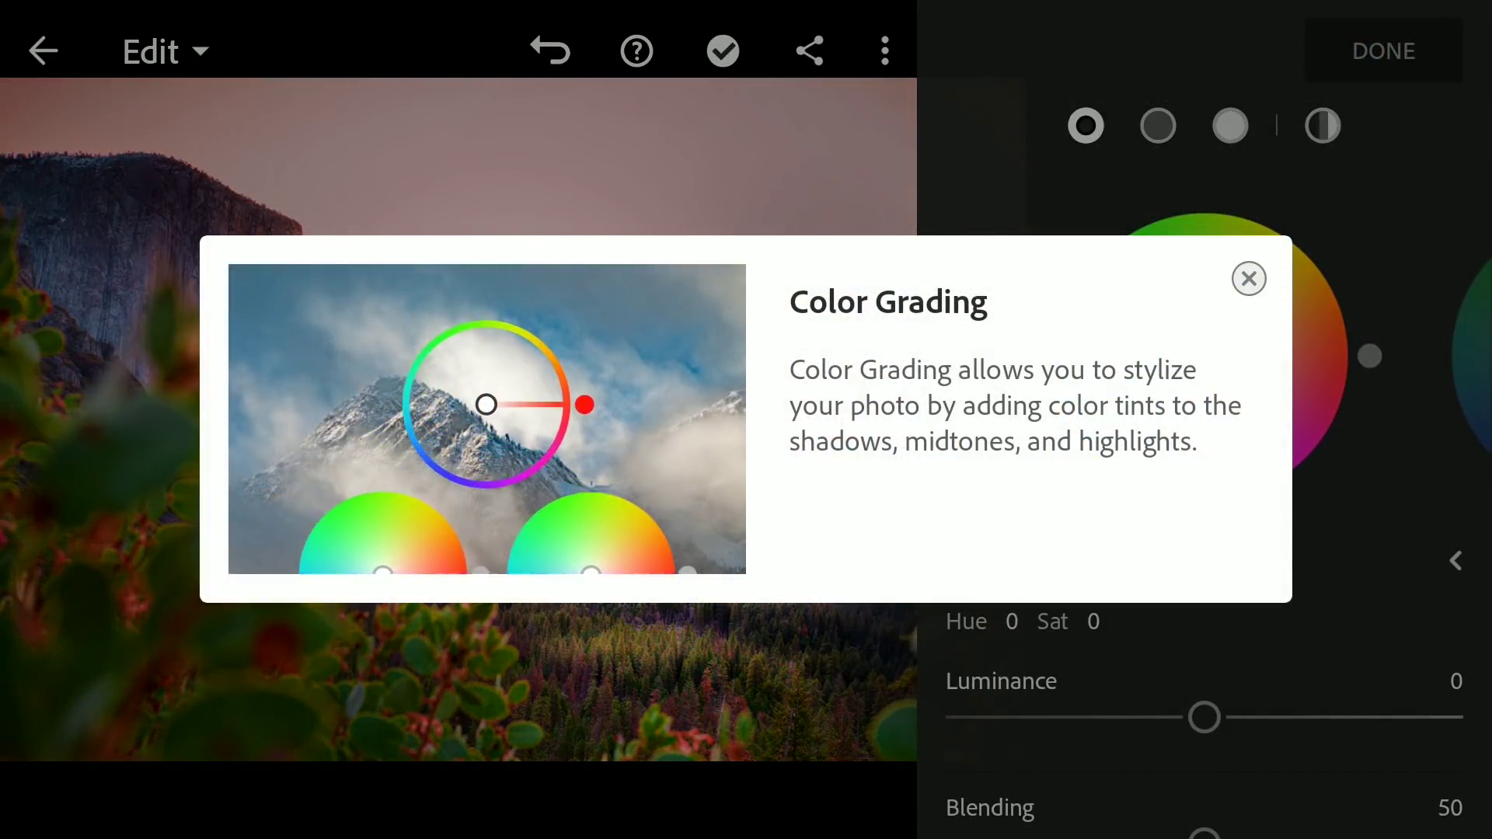
left_click(1248, 277)
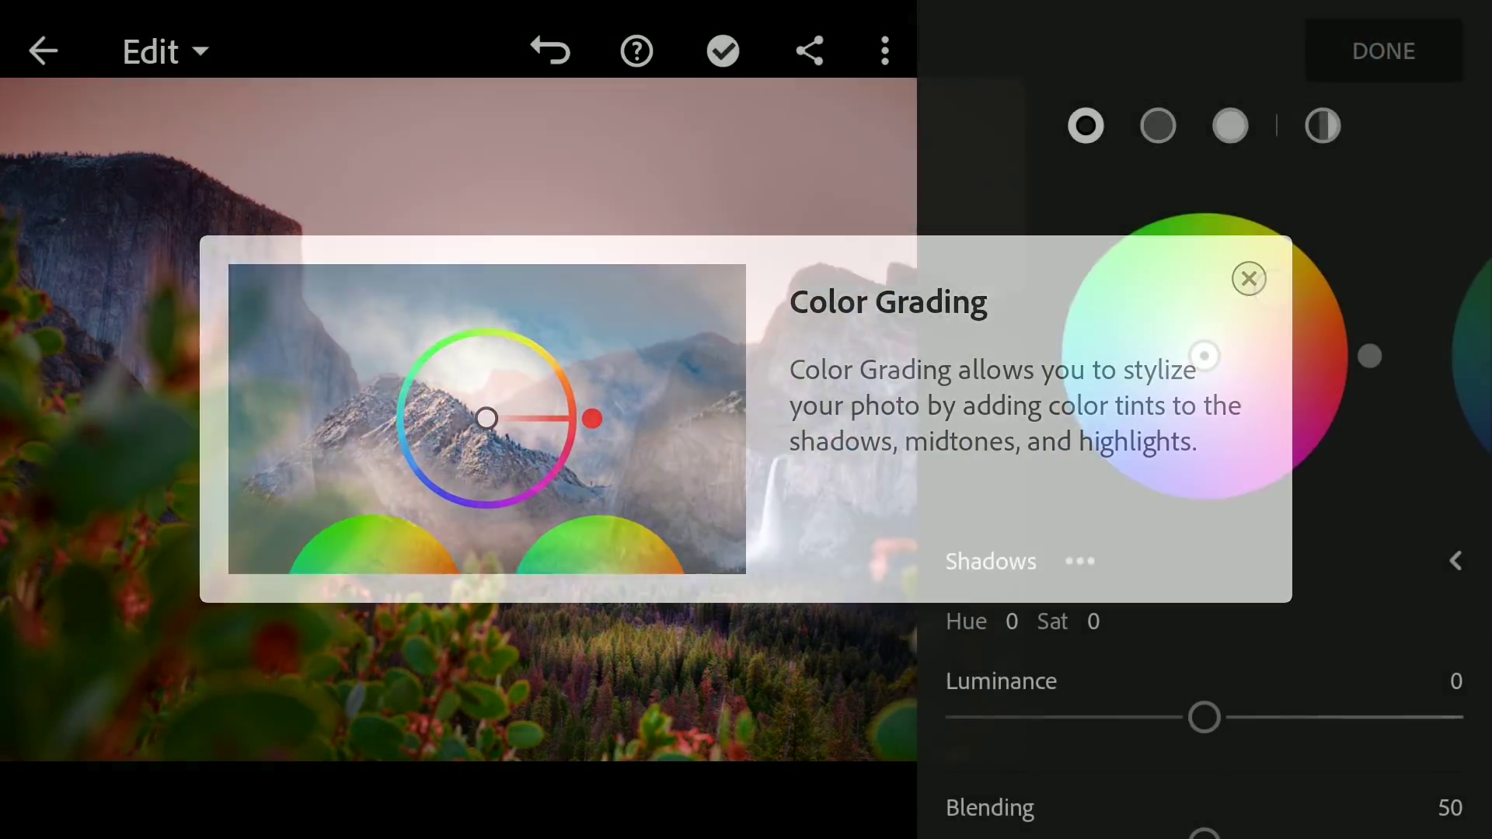
left_click(1230, 125)
left_click(1249, 339)
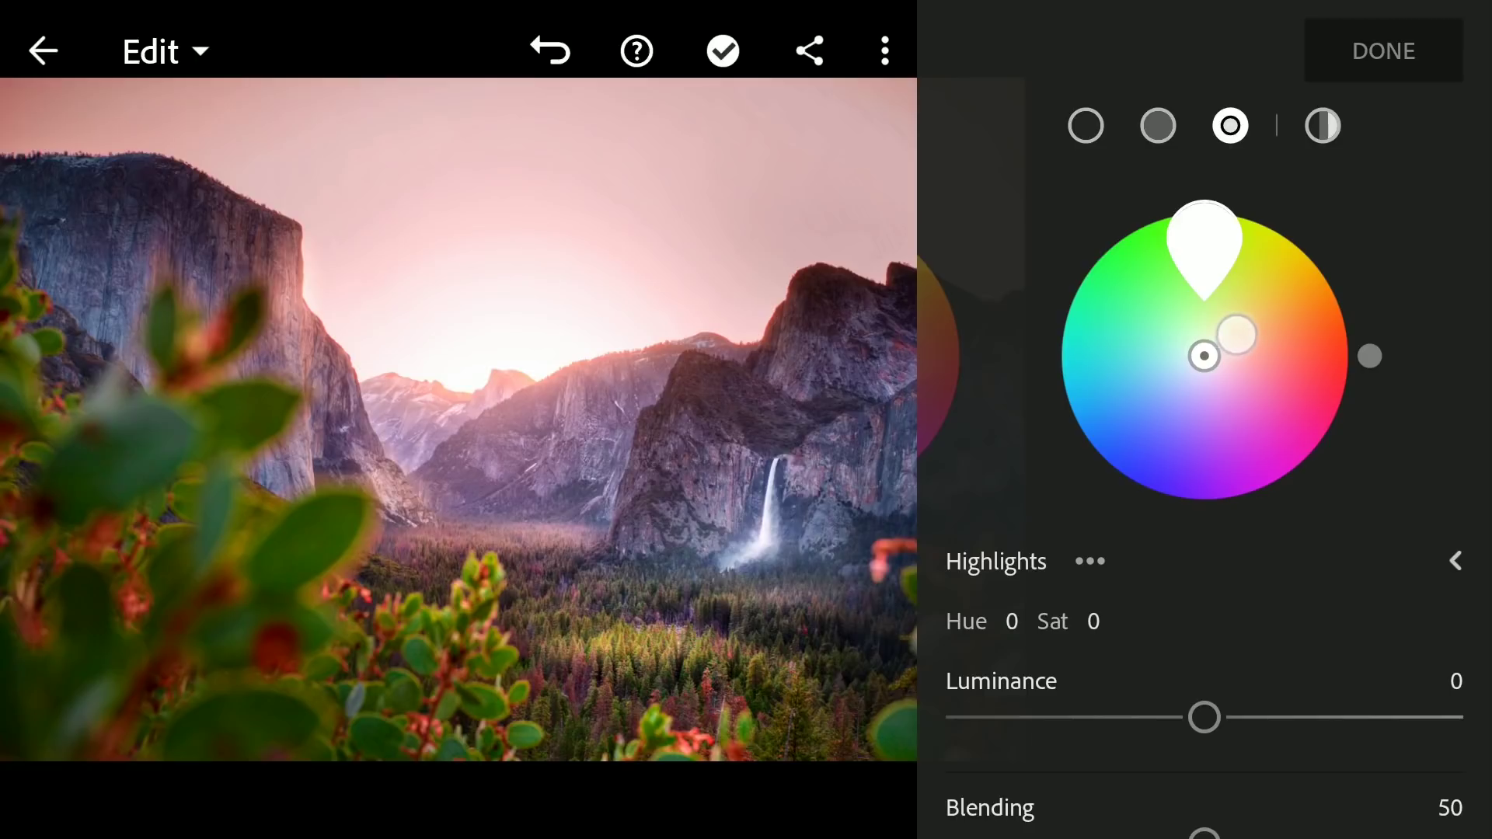
mouse_move(1250, 339)
left_mouse_down()
mouse_move(1271, 324)
mouse_move(1241, 336)
left_mouse_up()
left_click_drag(1382, 280, 1374, 267)
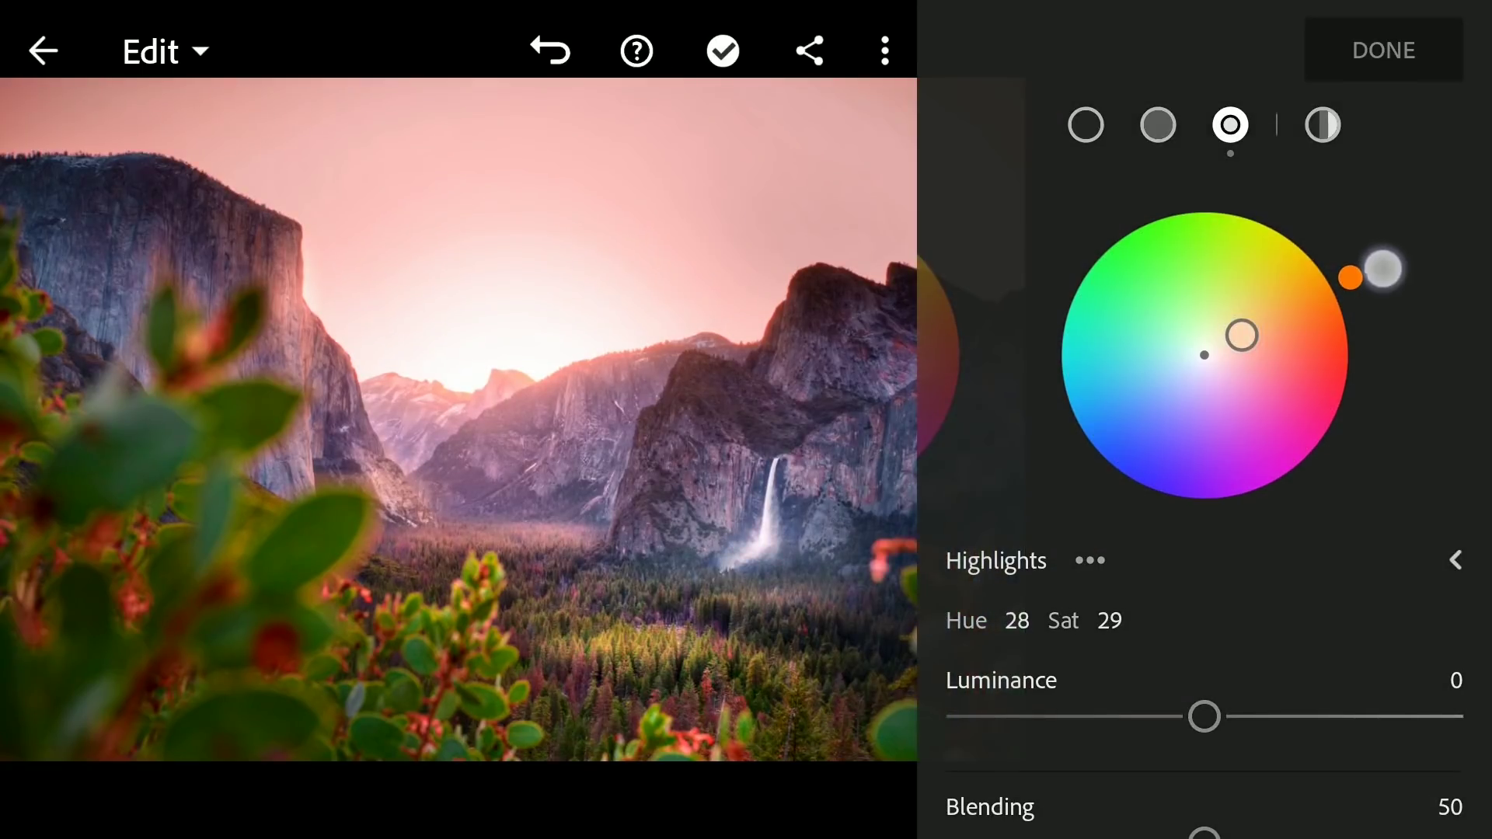
mouse_move(1356, 267)
left_mouse_down()
mouse_move(1341, 251)
mouse_move(1358, 262)
left_mouse_up()
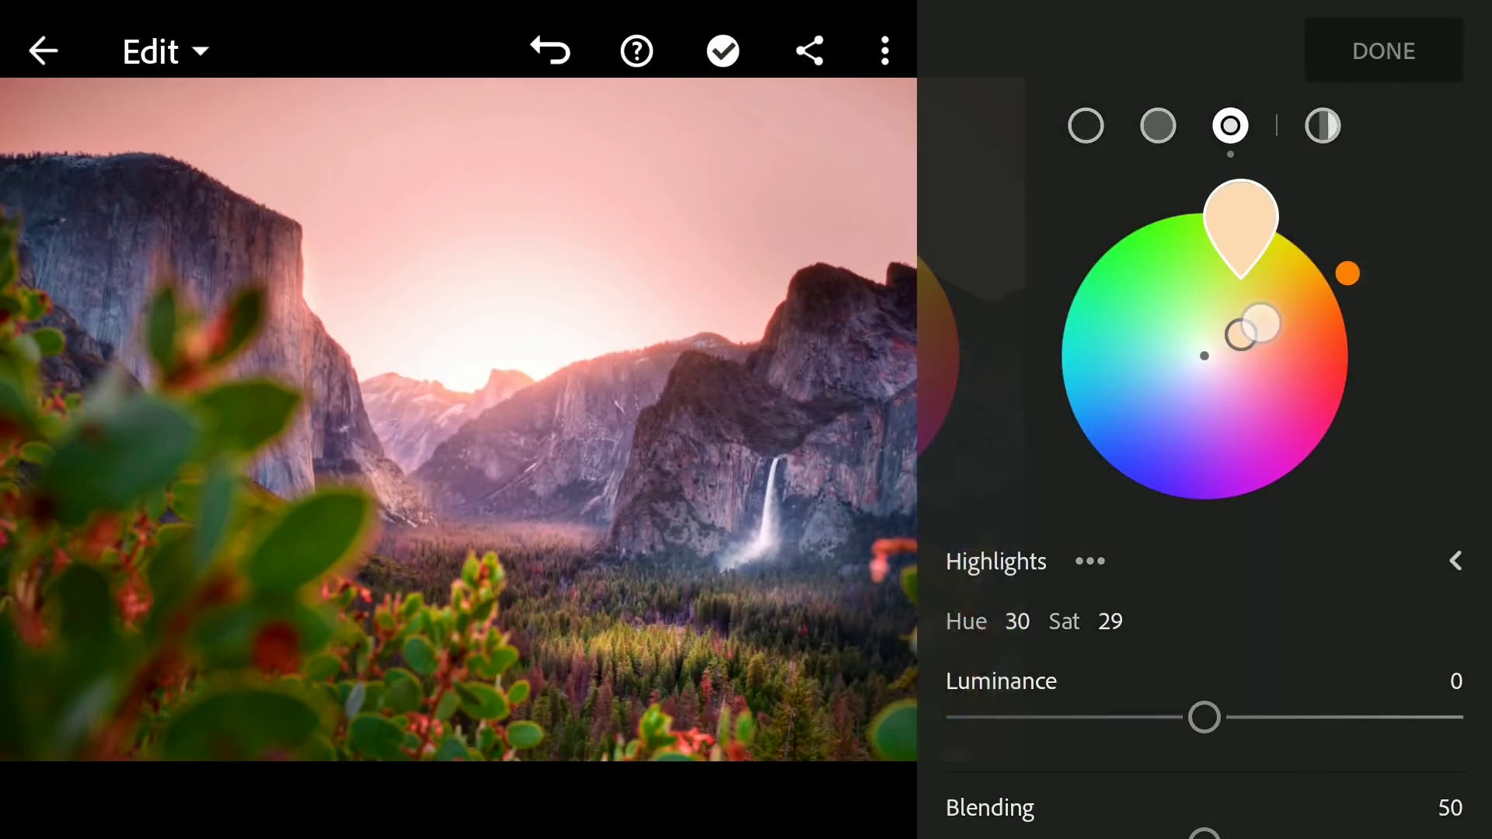
left_click_drag(1241, 335, 1230, 340)
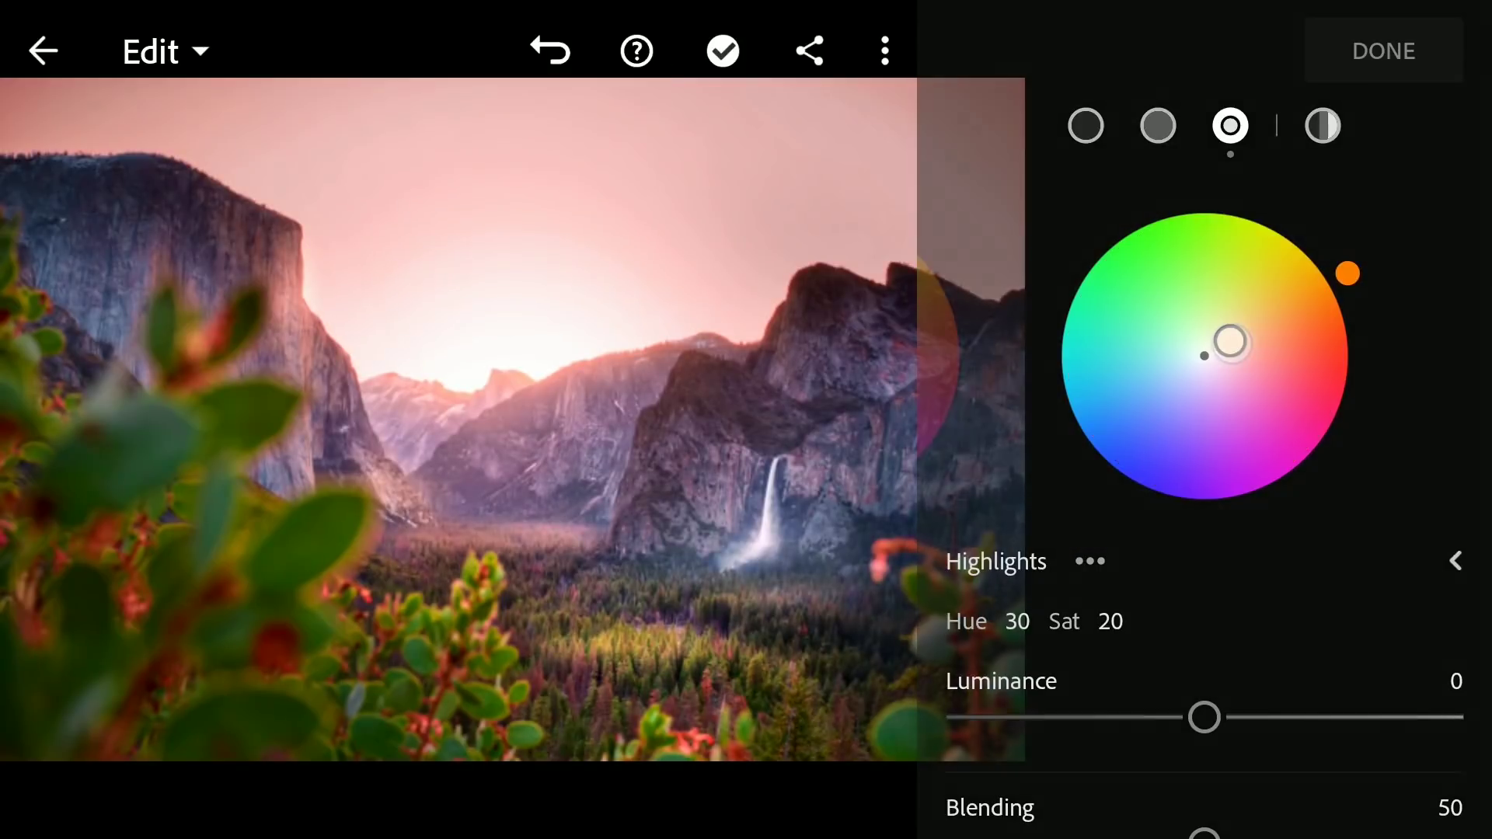
left_click(1402, 67)
left_click(1457, 678)
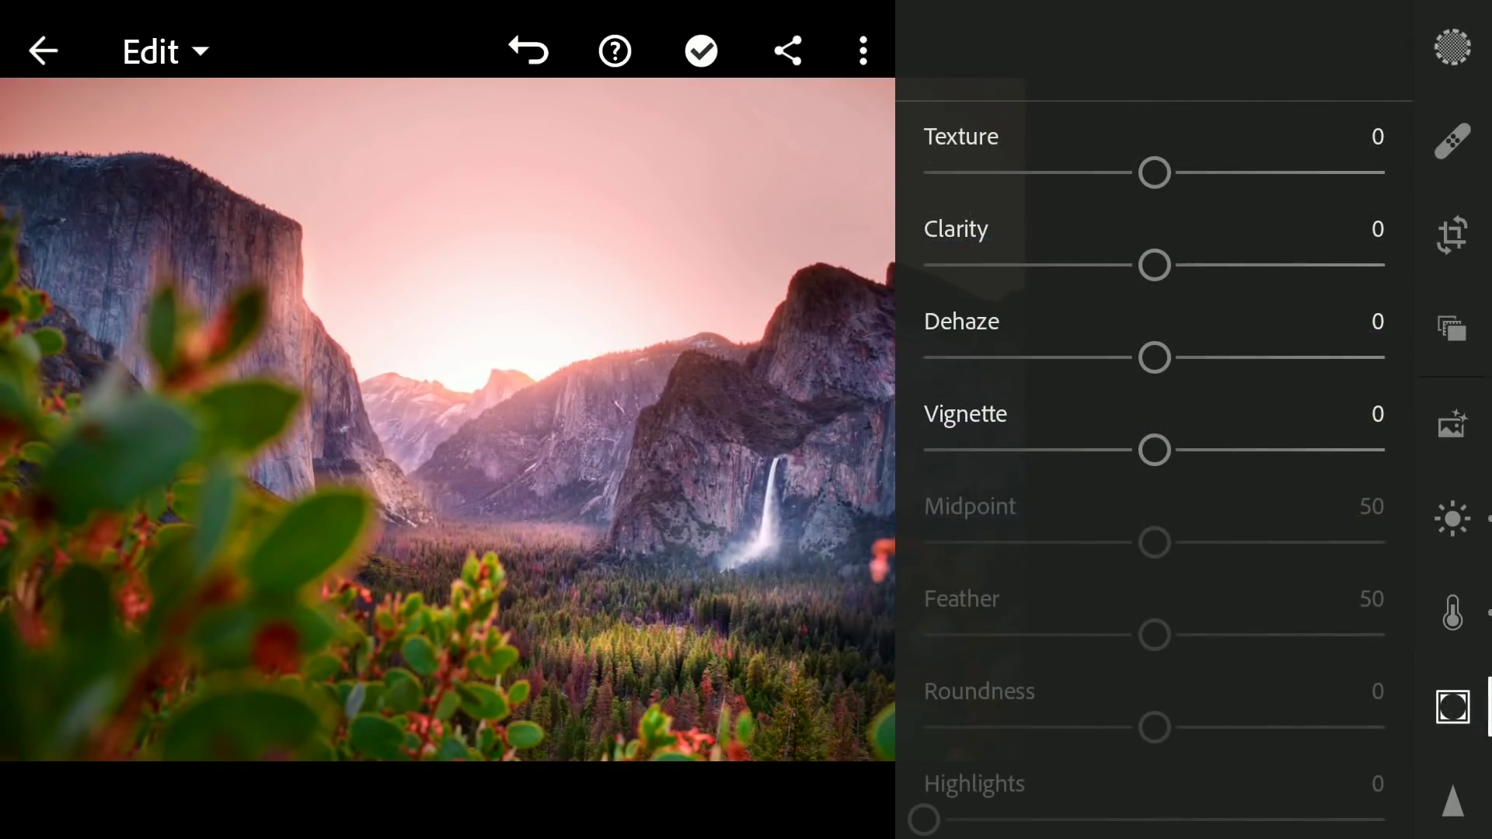
- Add a slight vignette of about -4 with feather around 73
mouse_move(1154, 447)
left_mouse_down()
mouse_move(1127, 441)
mouse_move(1153, 436)
left_mouse_up()
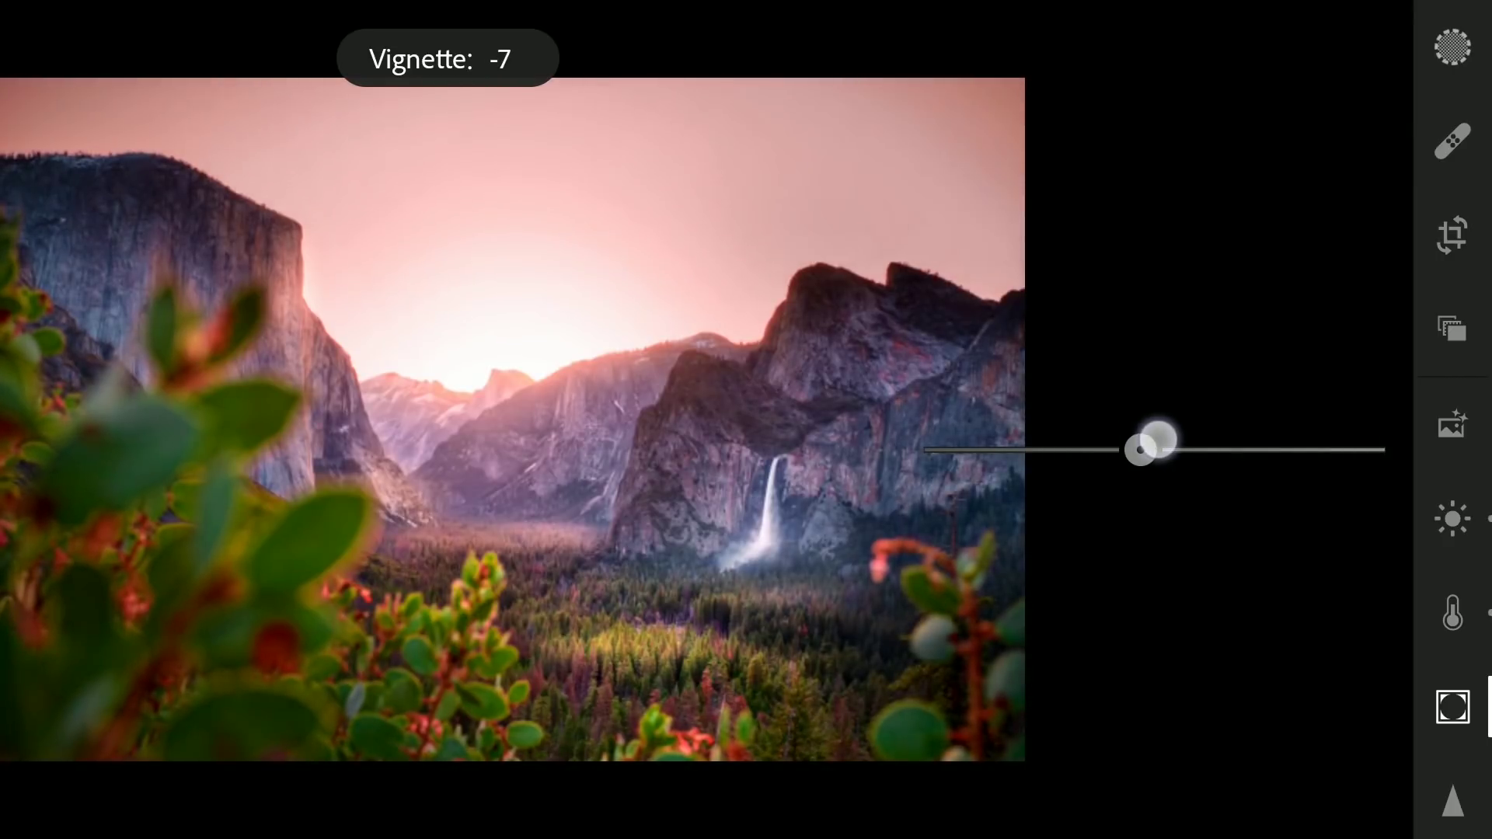
left_click_drag(1152, 633, 1282, 630)
left_click_drag(1096, 627, 1288, 626)
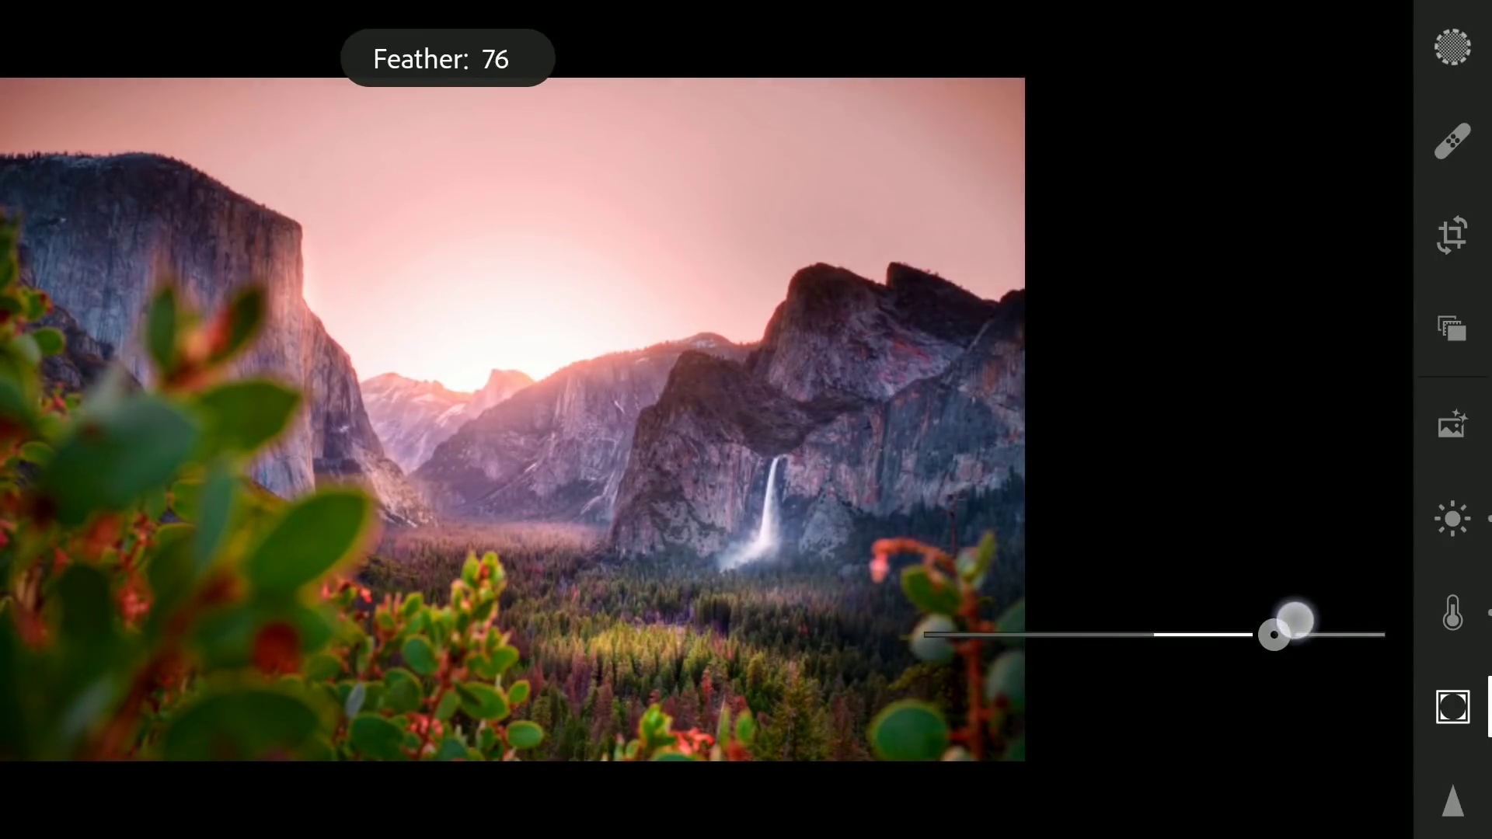
mouse_move(1137, 450)
left_mouse_down()
mouse_move(1092, 450)
mouse_move(1130, 450)
left_mouse_up()
mouse_move(1269, 634)
left_mouse_down()
mouse_move(1089, 618)
mouse_move(1278, 615)
mouse_move(1262, 629)
left_mouse_up()
left_click_drag(1183, 529, 1167, 540)
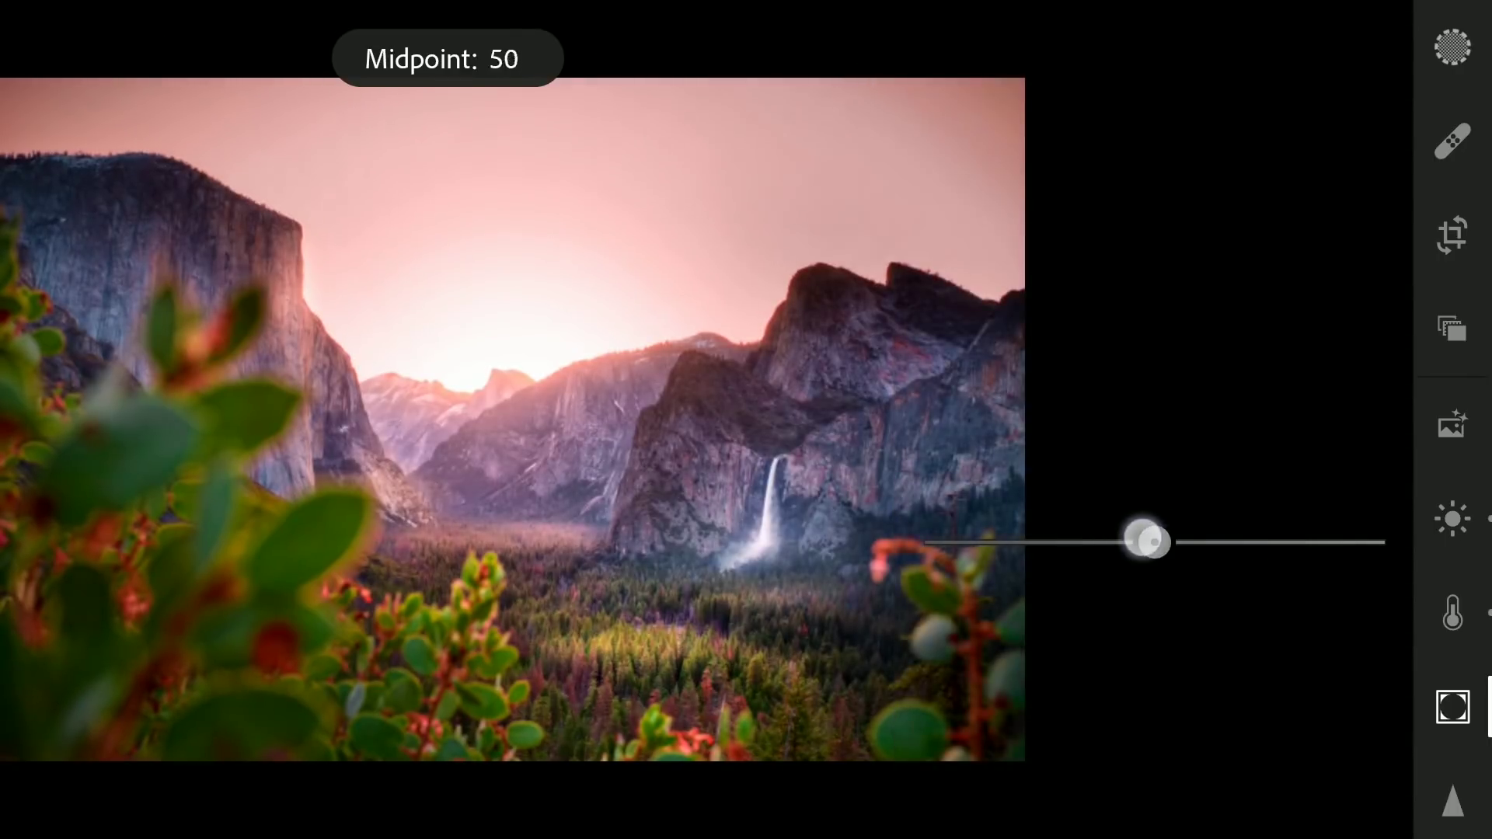
- Set vignette midpoint about 57, make it less round, then compare with the original
left_click_drag(1070, 541, 1189, 540)
mouse_move(1132, 447)
left_mouse_down()
mouse_move(1083, 456)
mouse_move(1120, 455)
left_mouse_up()
left_click_drag(1152, 723, 1327, 720)
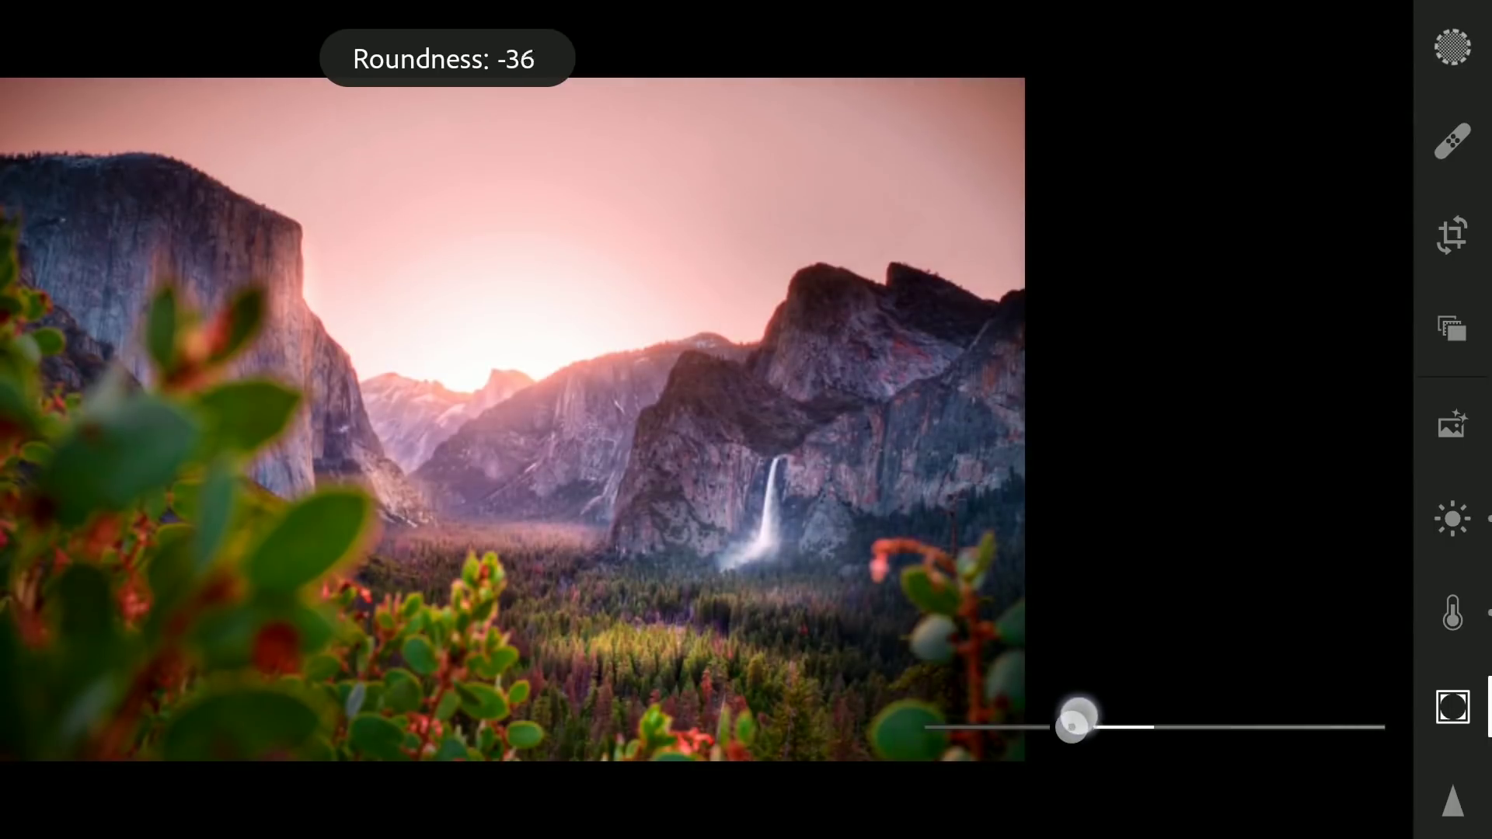
left_click_drag(1117, 706, 1056, 709)
left_click_drag(1119, 456, 1163, 458)
left_click(1453, 706)
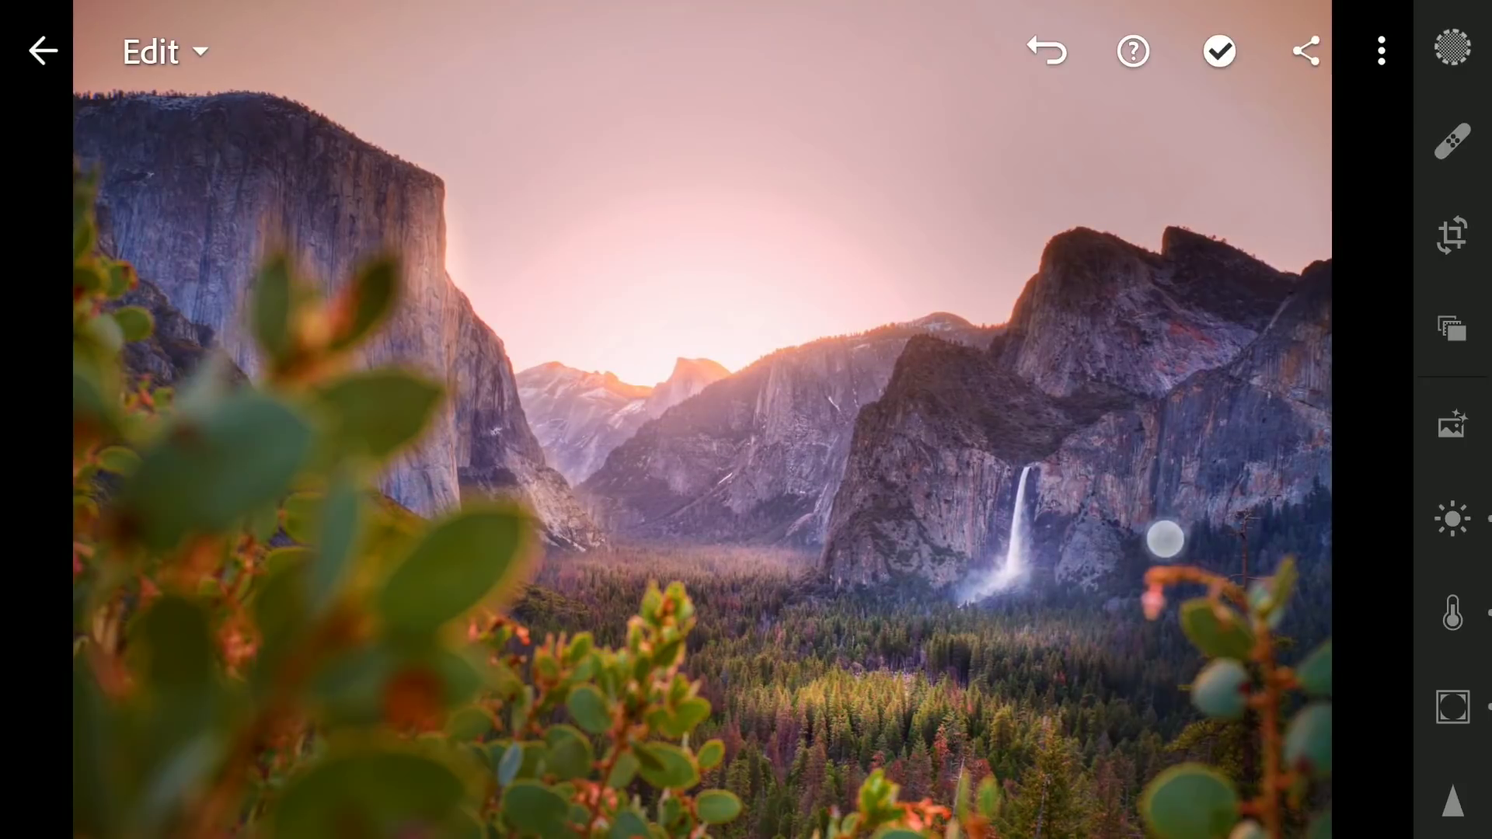
left_click(1164, 538)
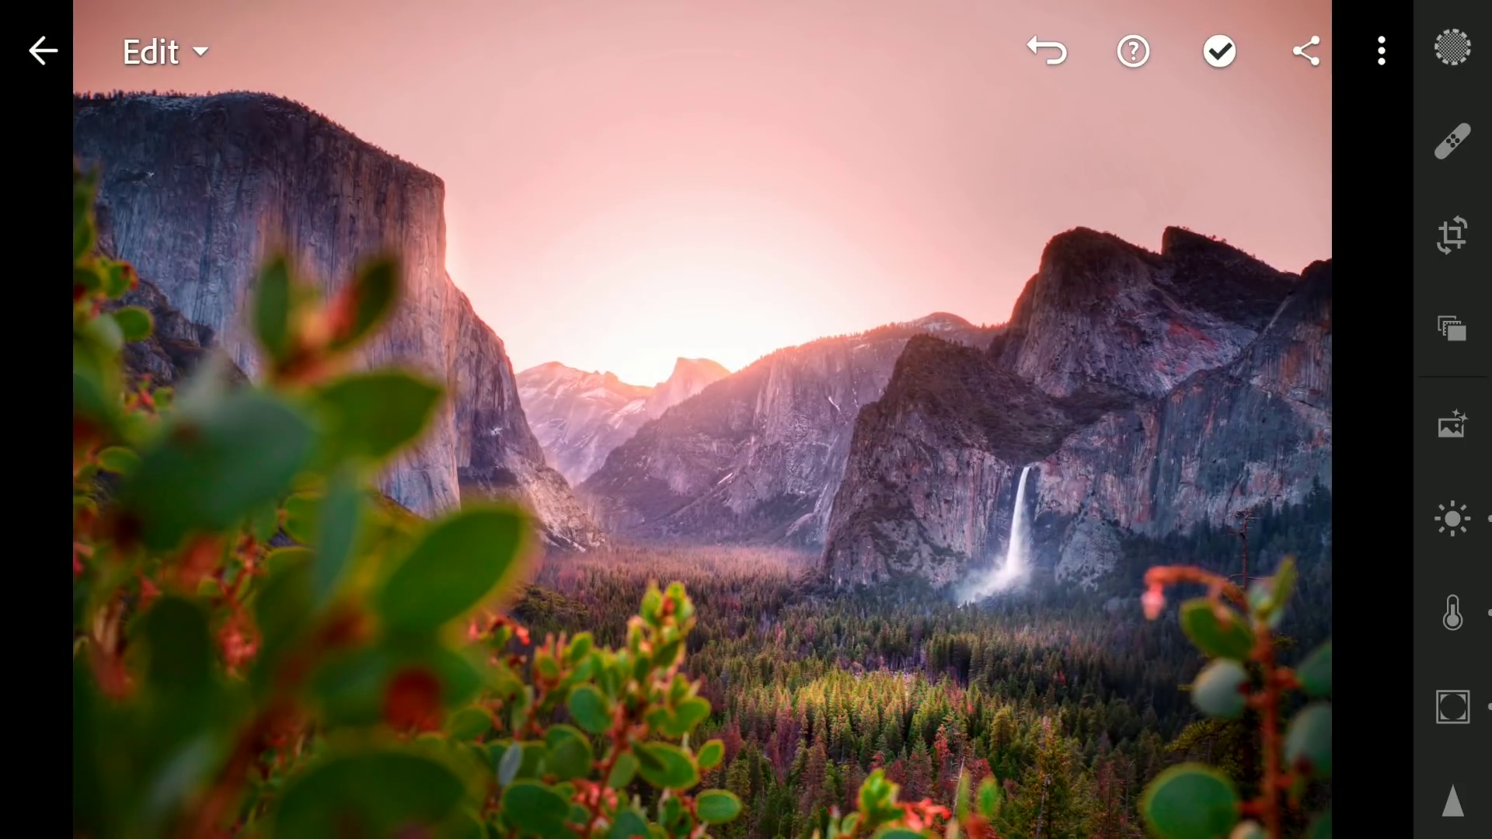